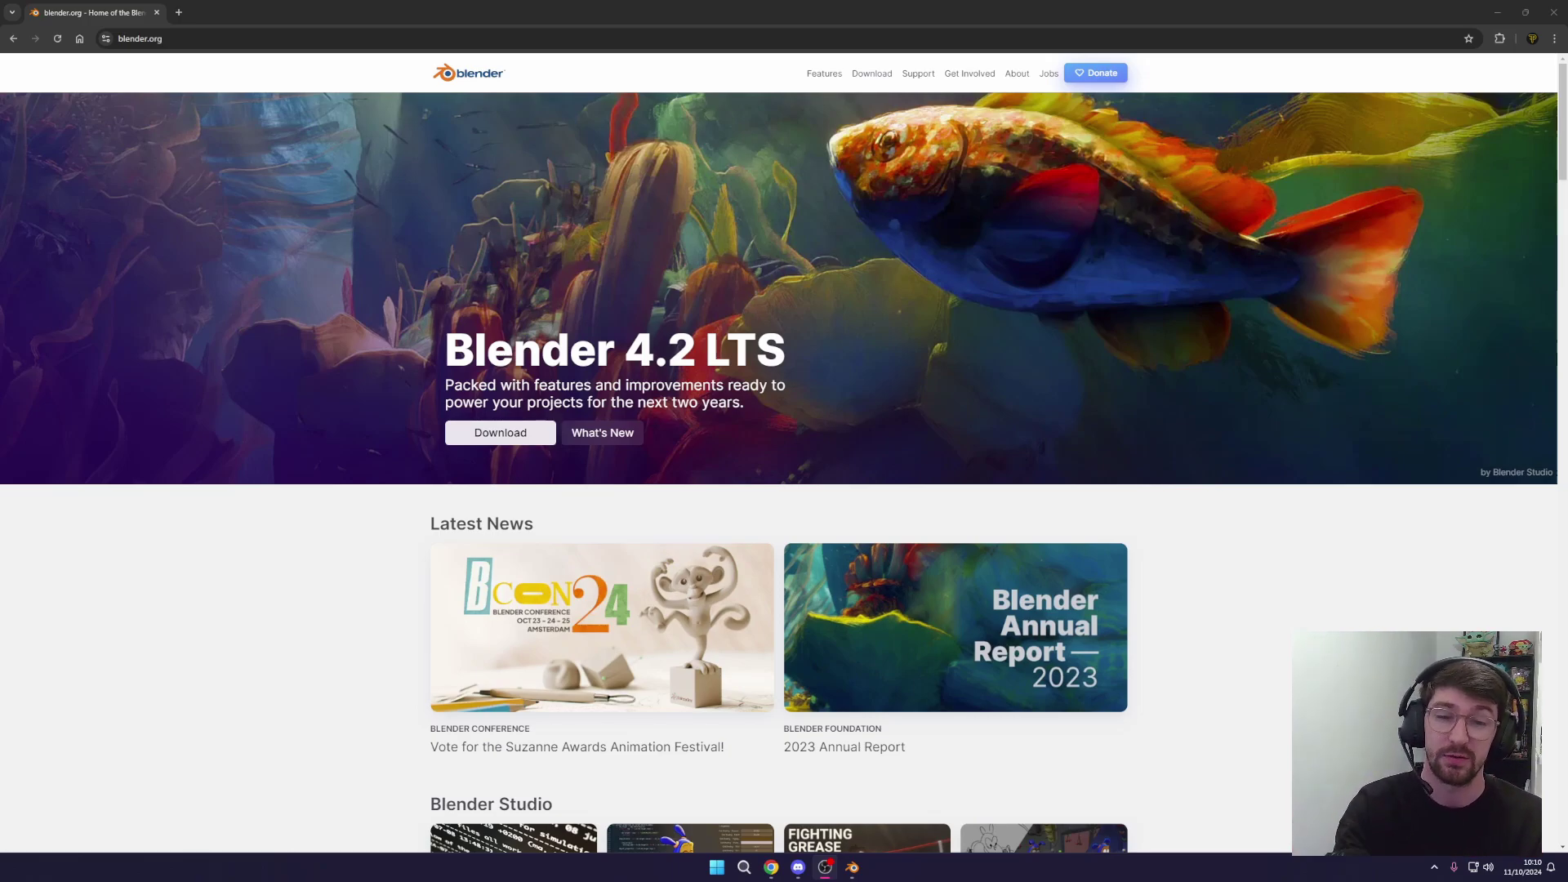
Examine the Blender 4.2 LTS release and its download option on the blender.org home page.
{"action": "left_click", "coordinate": [536, 439]}
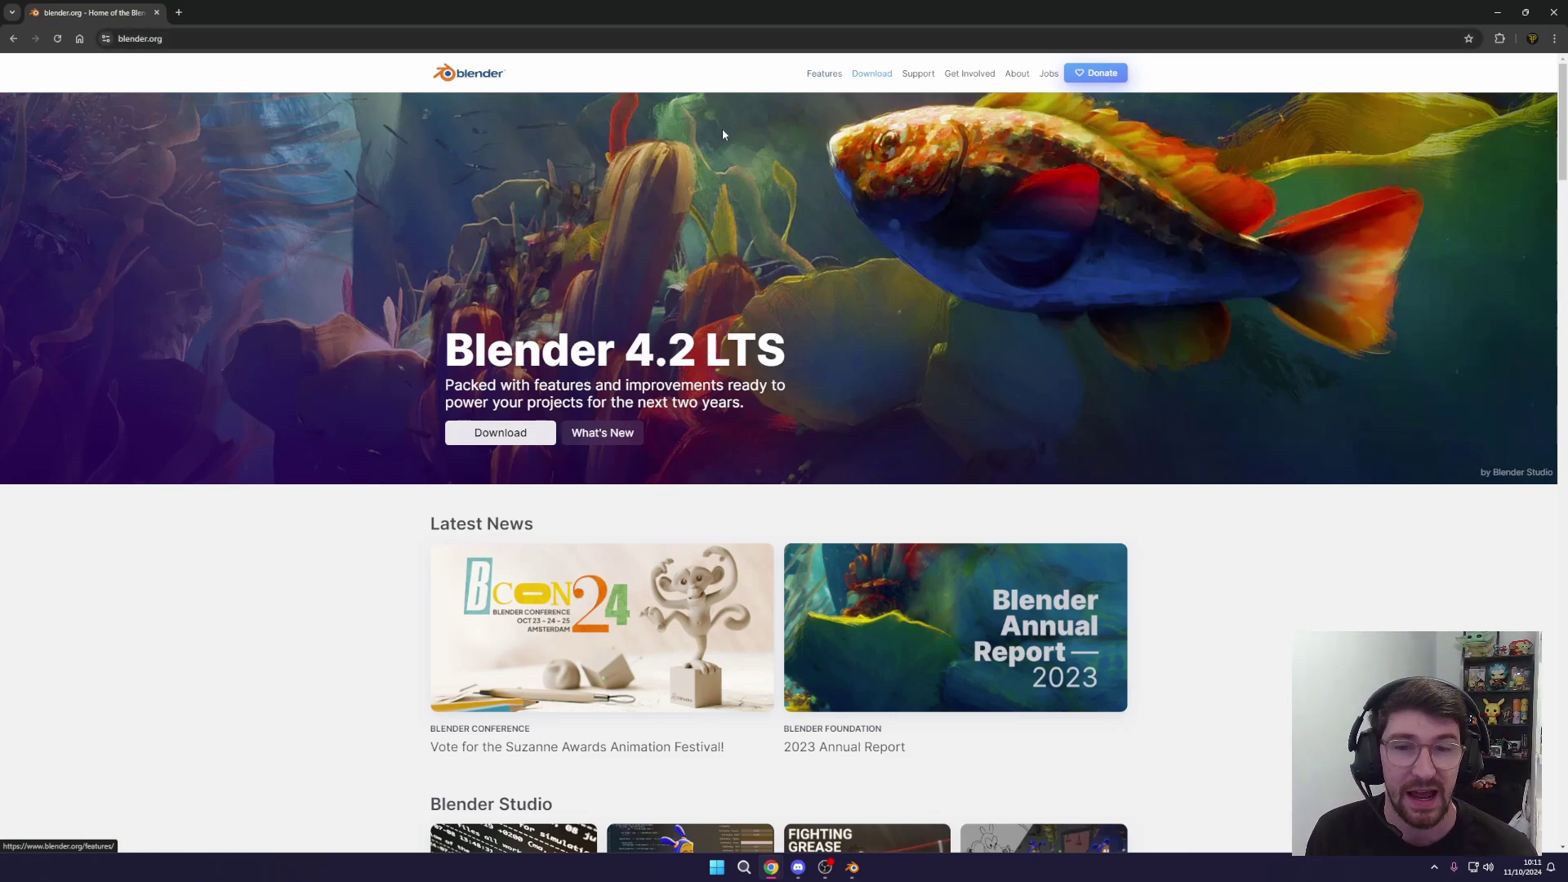
{"action": "left_click_drag", "start_coordinate": [448, 350], "coordinate": [727, 350]}
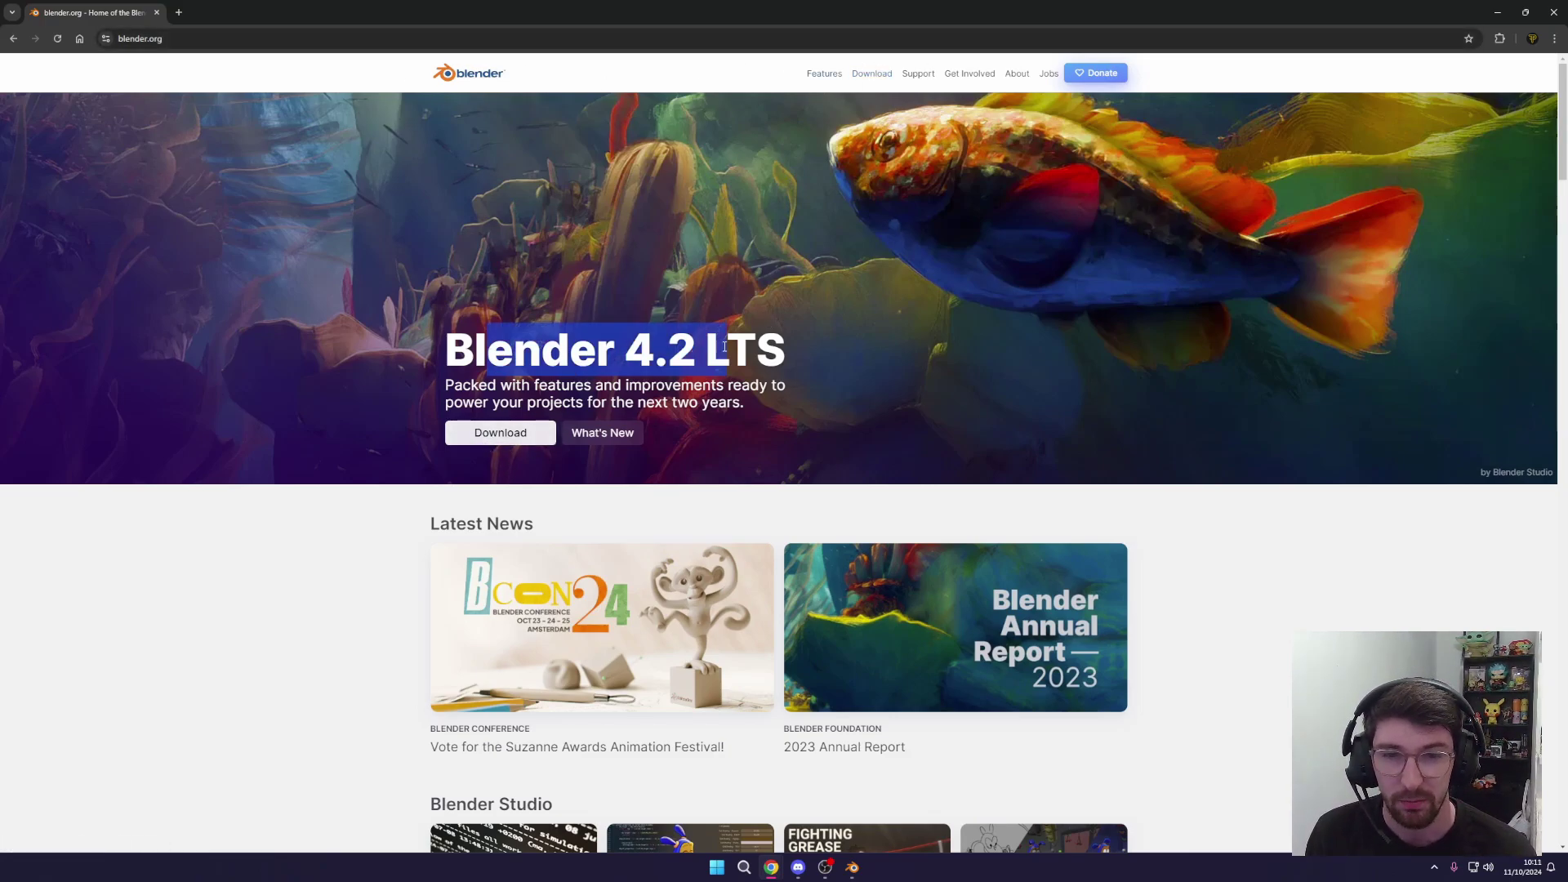
{"action": "left_click_drag", "start_coordinate": [750, 404], "coordinate": [784, 353]}
{"action": "left_click", "coordinate": [500, 433]}
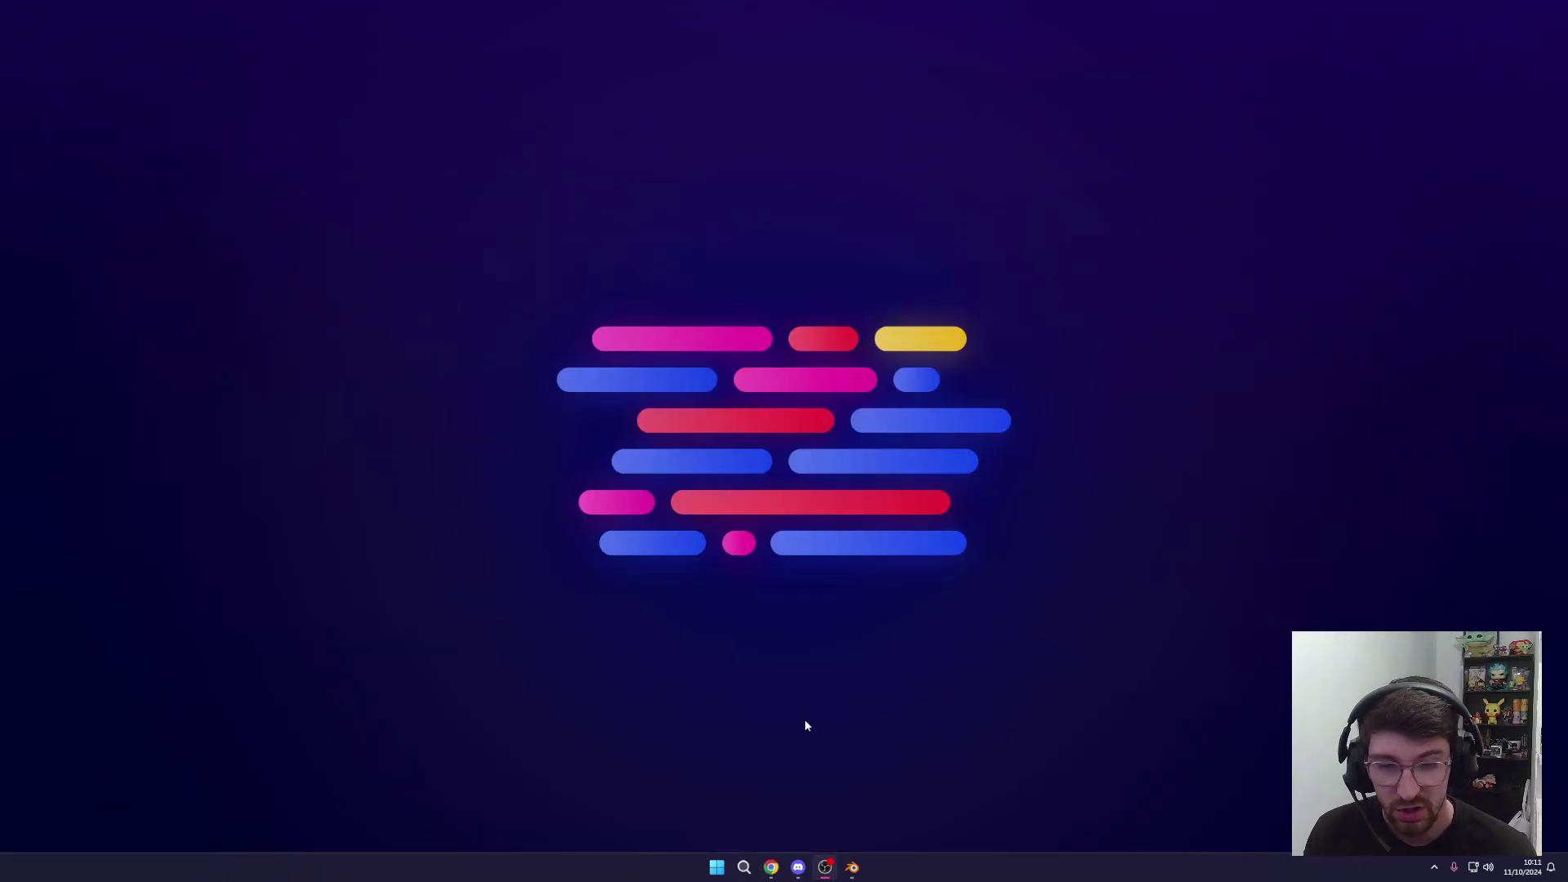
Switch to Blender and dismiss the splash screen to reach the default scene.
{"action": "left_click", "coordinate": [852, 867]}
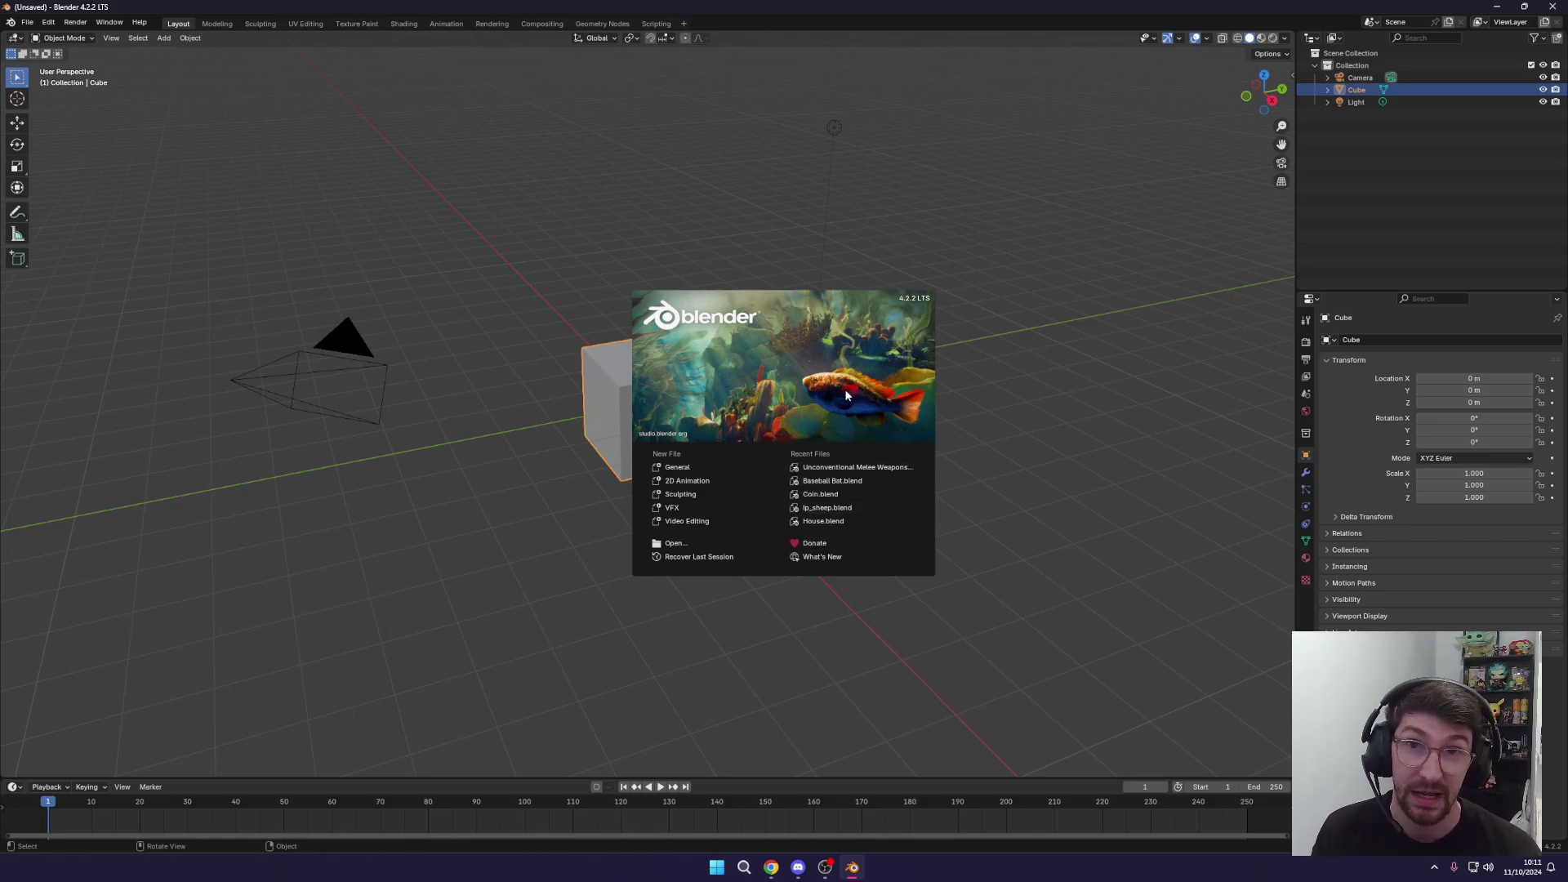
{"action": "left_click", "coordinate": [651, 257]}
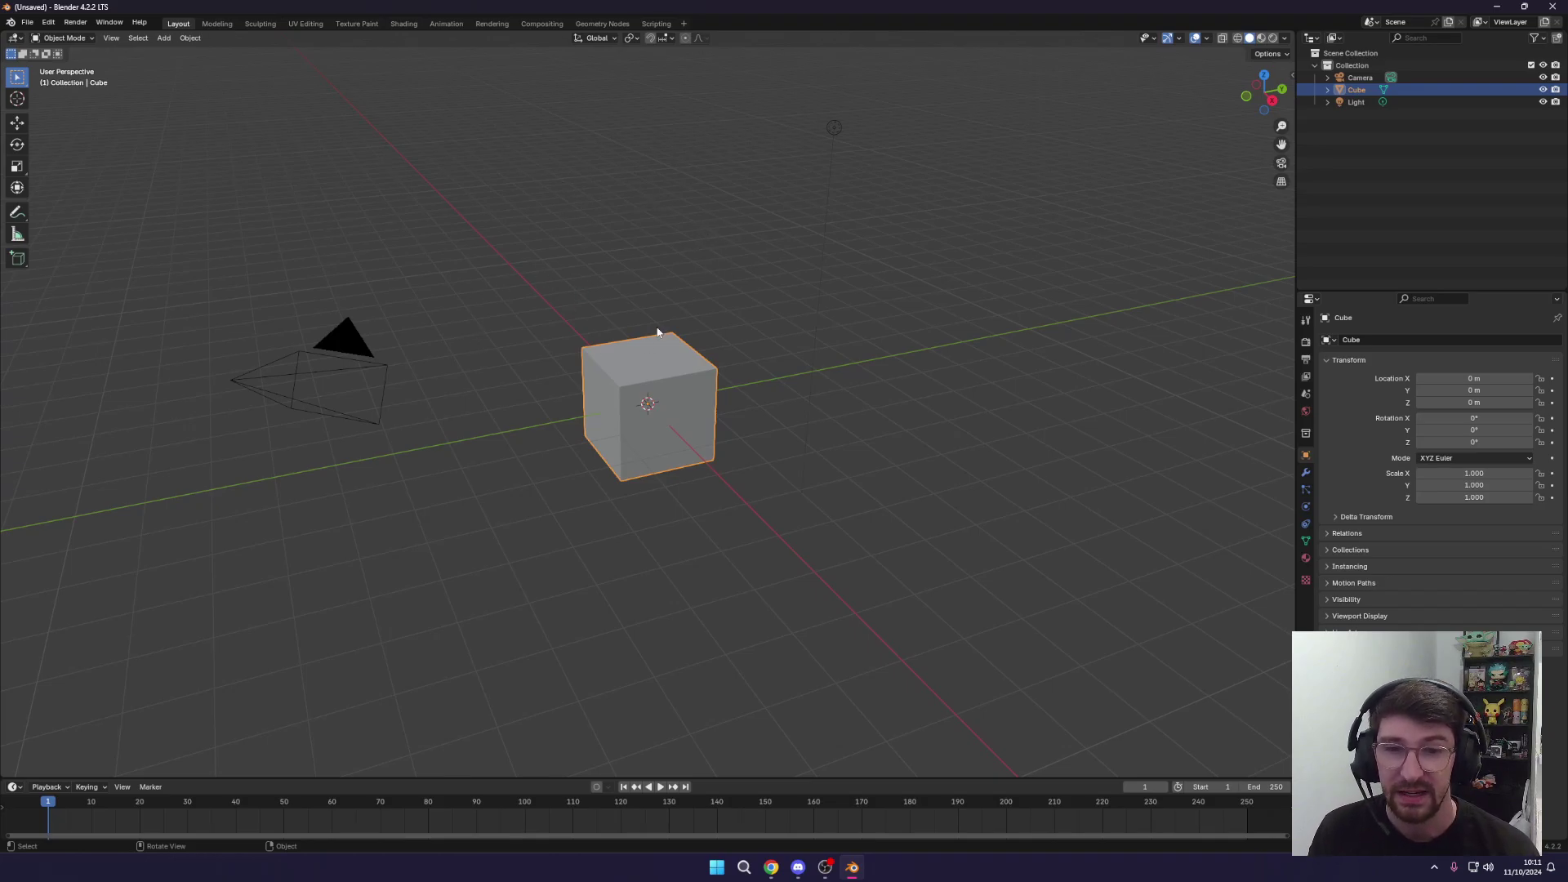
Delete all default objects from the scene: the camera, the cube and the light.
{"action": "middle_click_drag", "start_coordinate": [657, 332], "coordinate": [495, 360]}
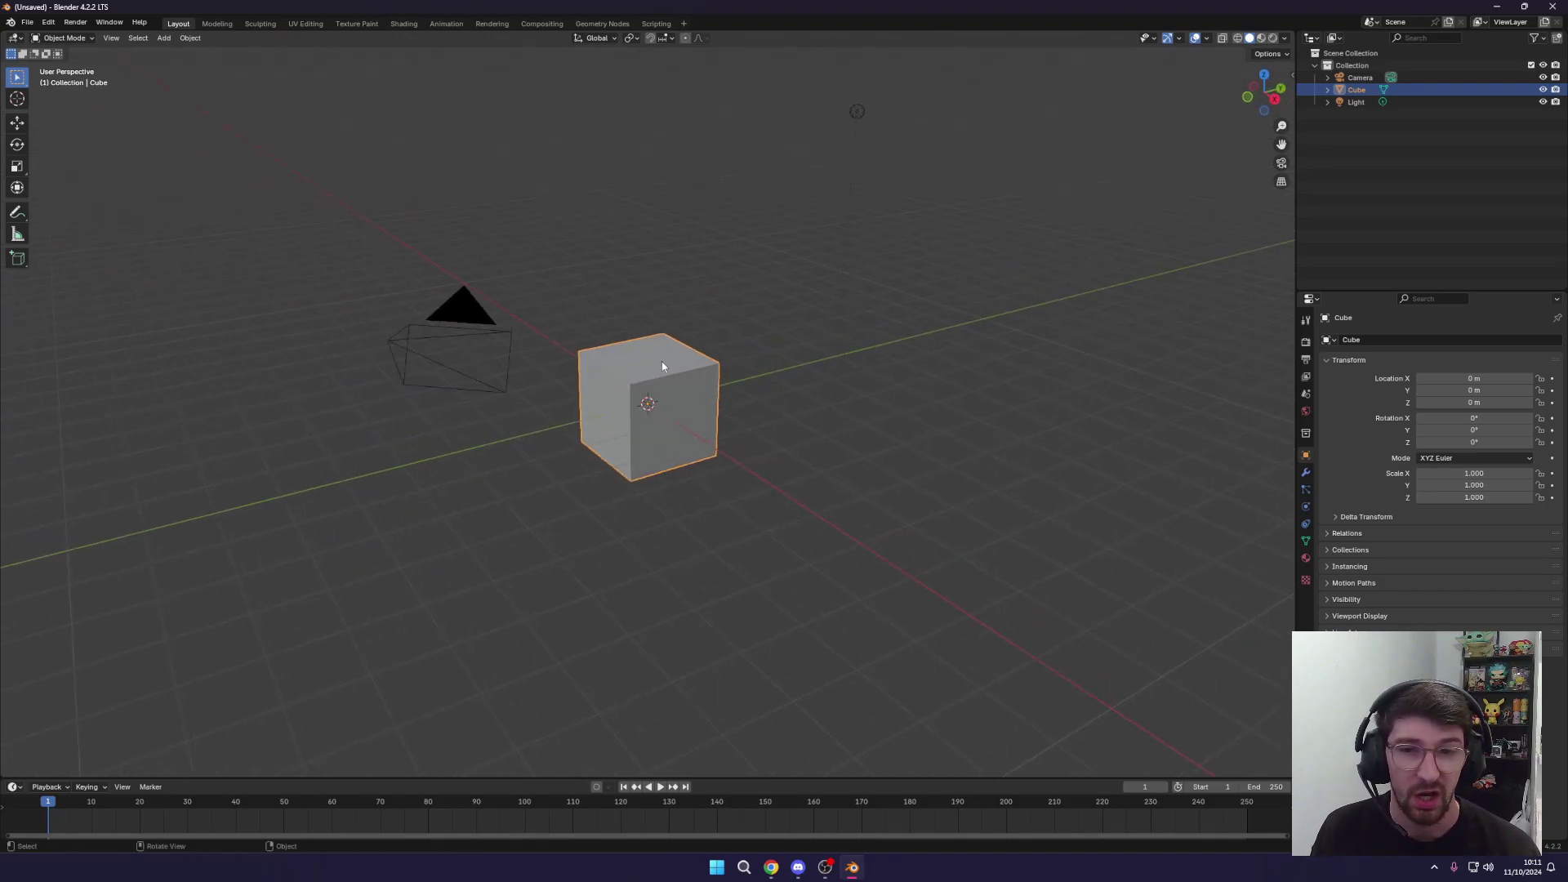
{"action": "mouse_move", "coordinate": [662, 366]}
{"action": "middle_mouse_down"}
{"action": "mouse_move", "coordinate": [632, 378]}
{"action": "mouse_move", "coordinate": [651, 387]}
{"action": "middle_mouse_up"}
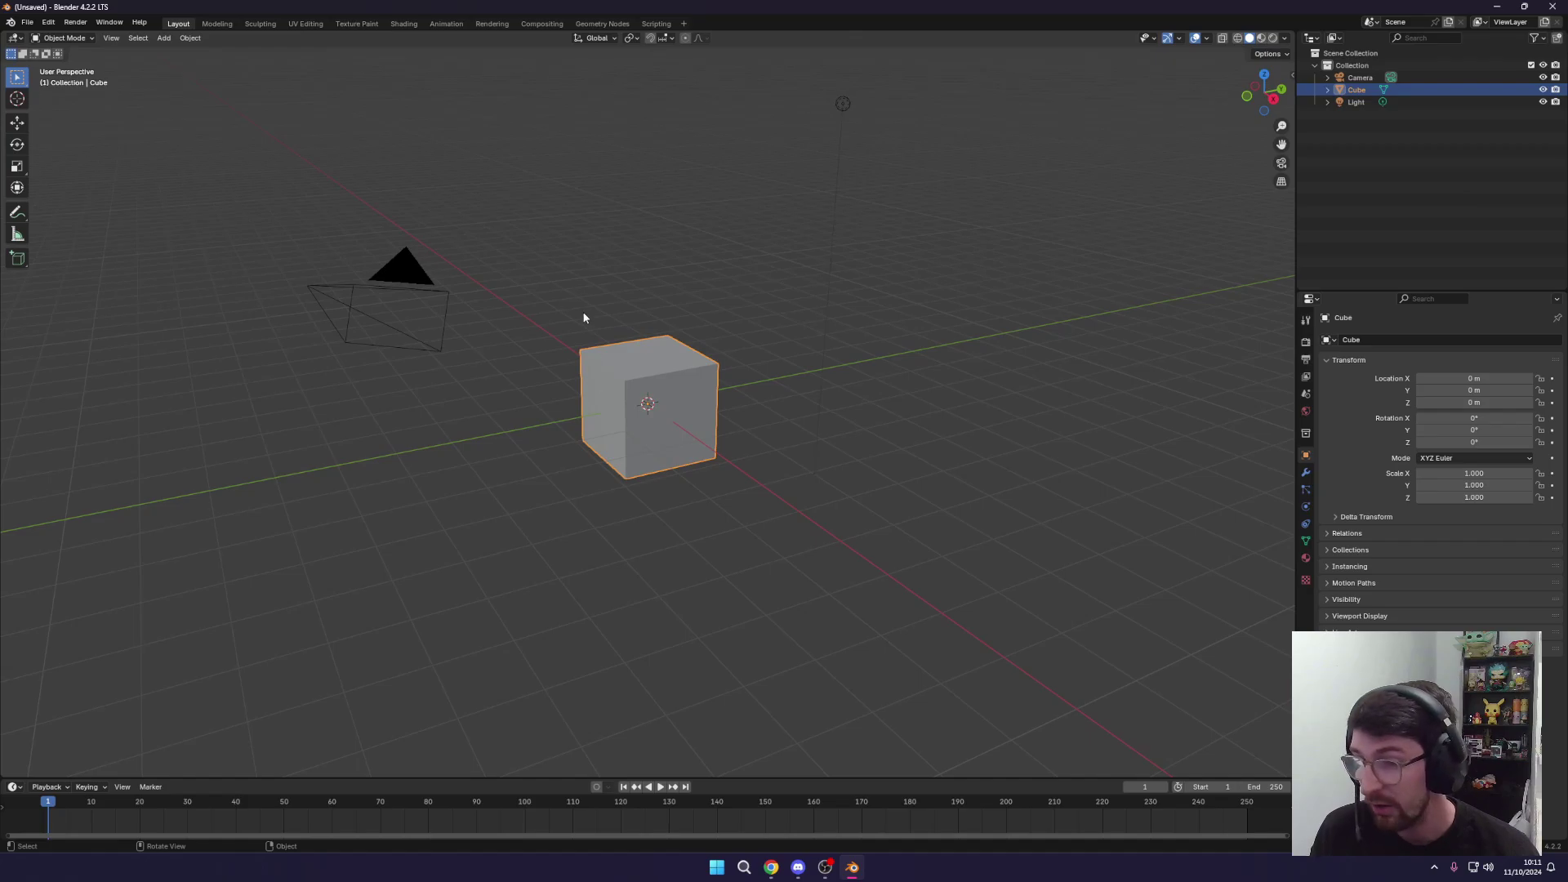
{"action": "key", "text": "a"}
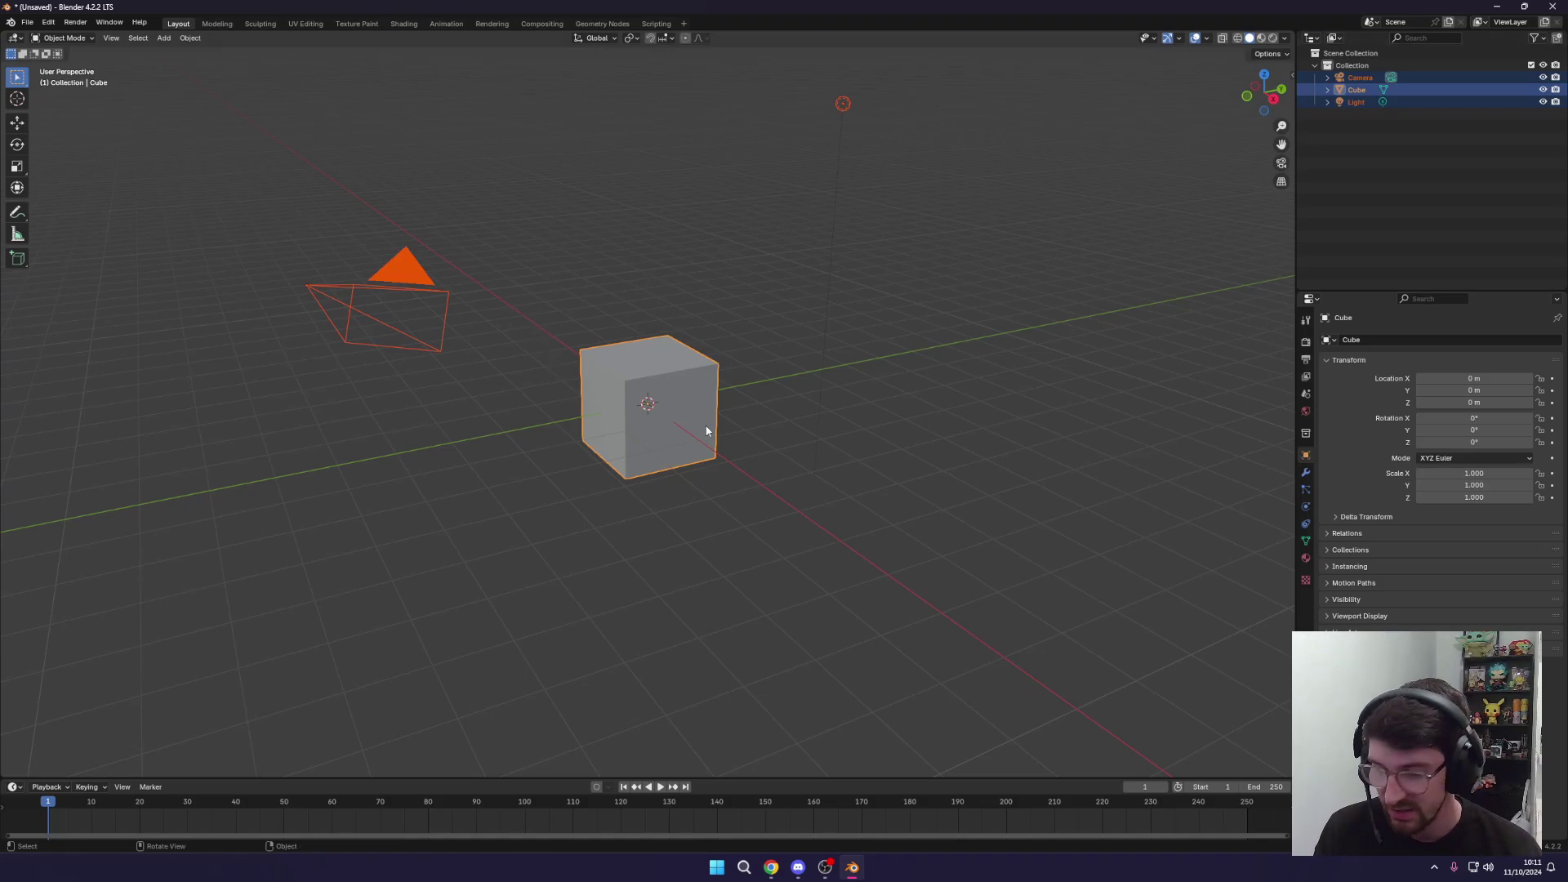
{"action": "key", "text": "x"}
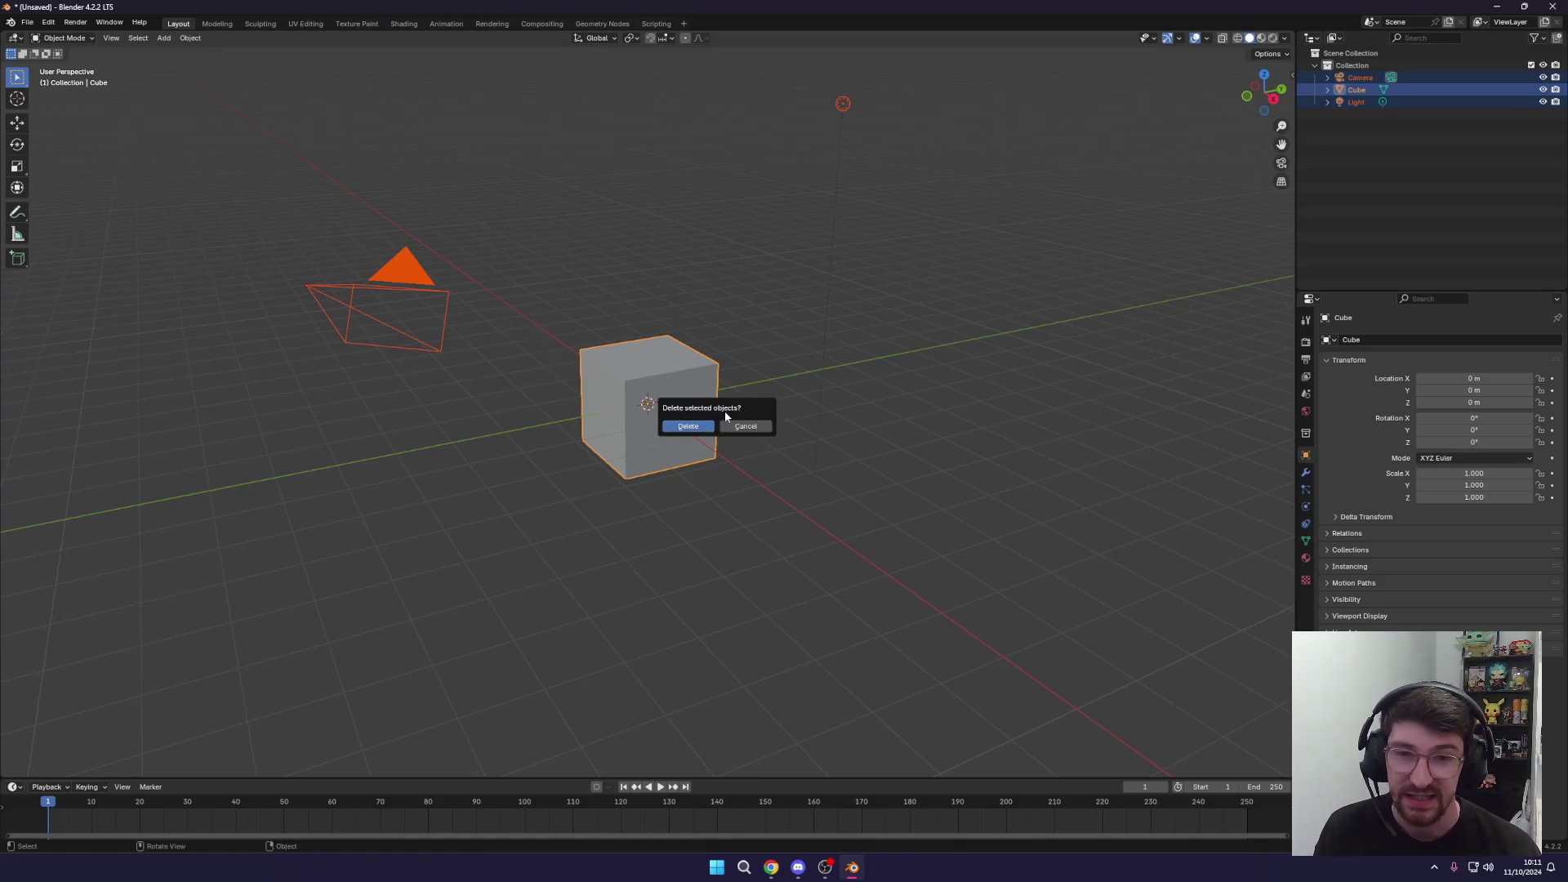
{"action": "left_click", "coordinate": [684, 428]}
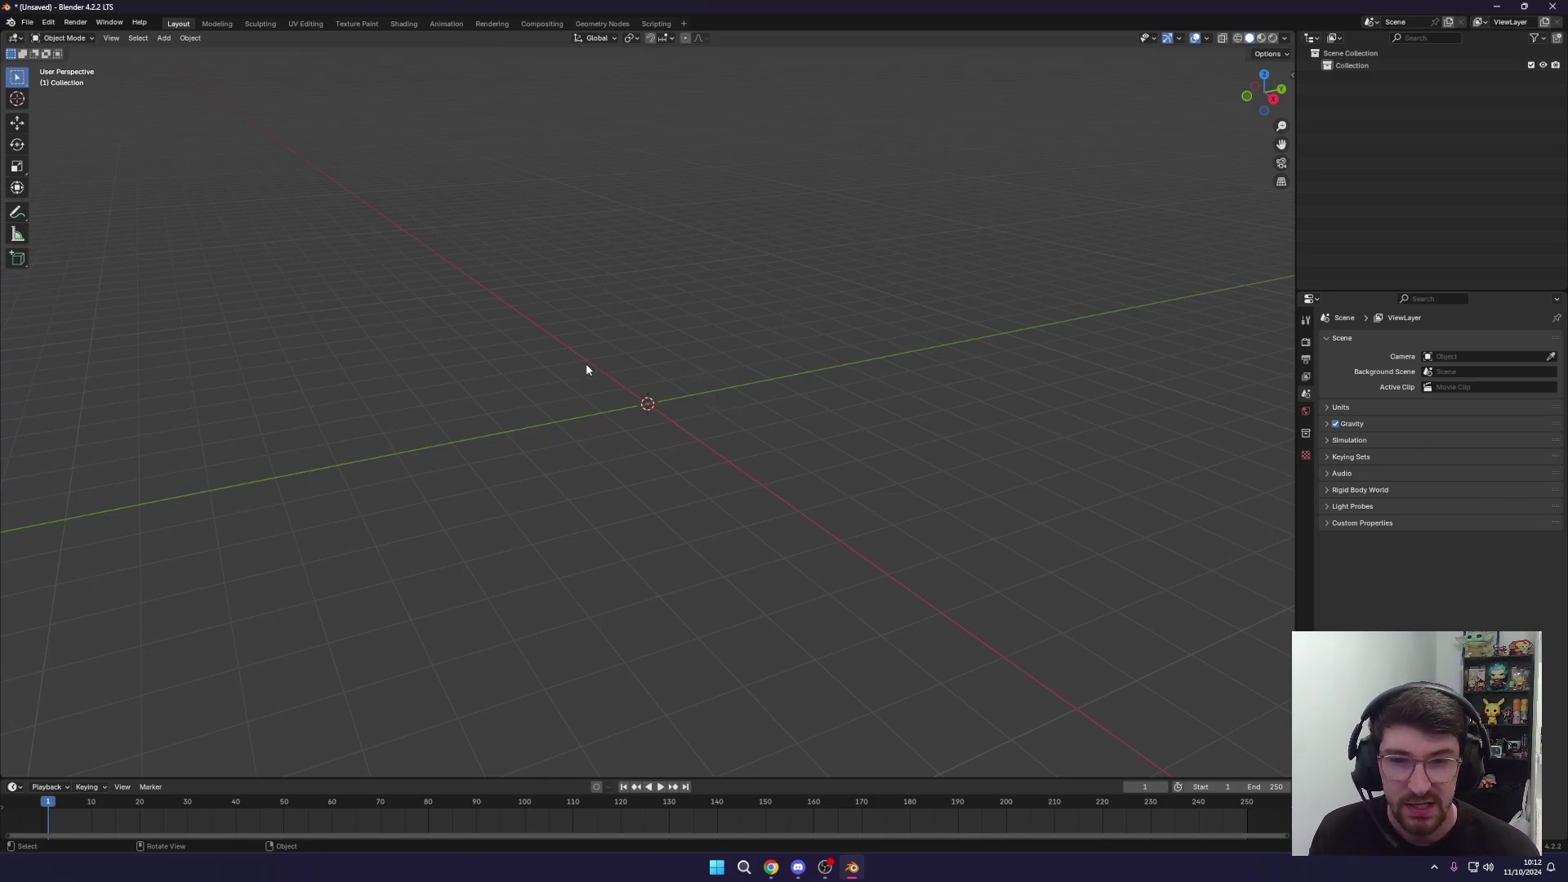
Check the Emulate Numpad option in the Input preferences, and close the preferences.
{"action": "middle_click_drag", "start_coordinate": [586, 369], "coordinate": [727, 434]}
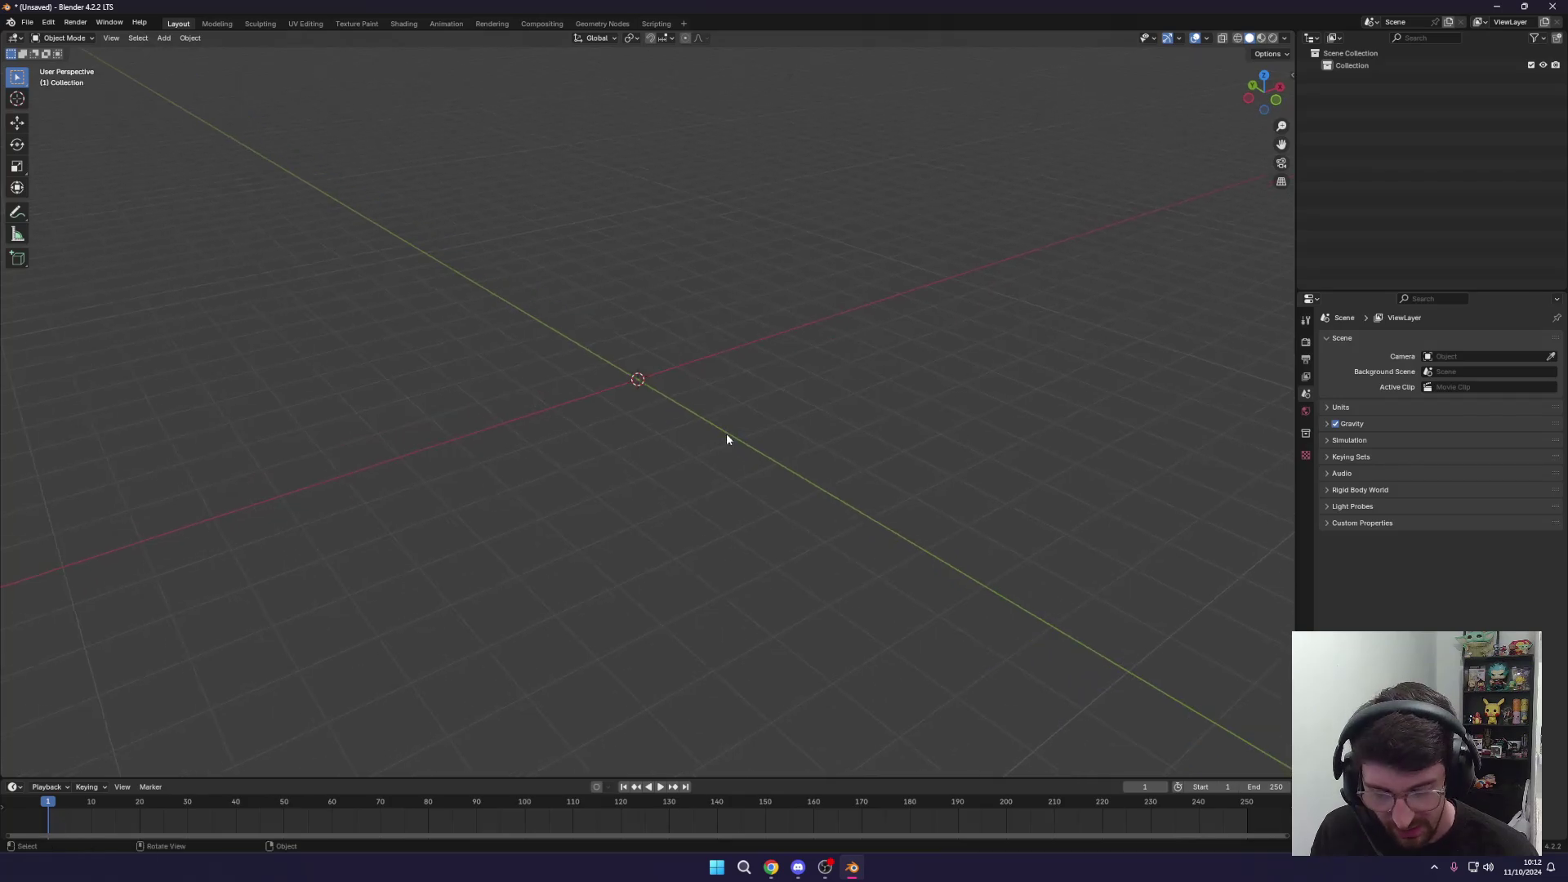
{"action": "left_click", "coordinate": [54, 22]}
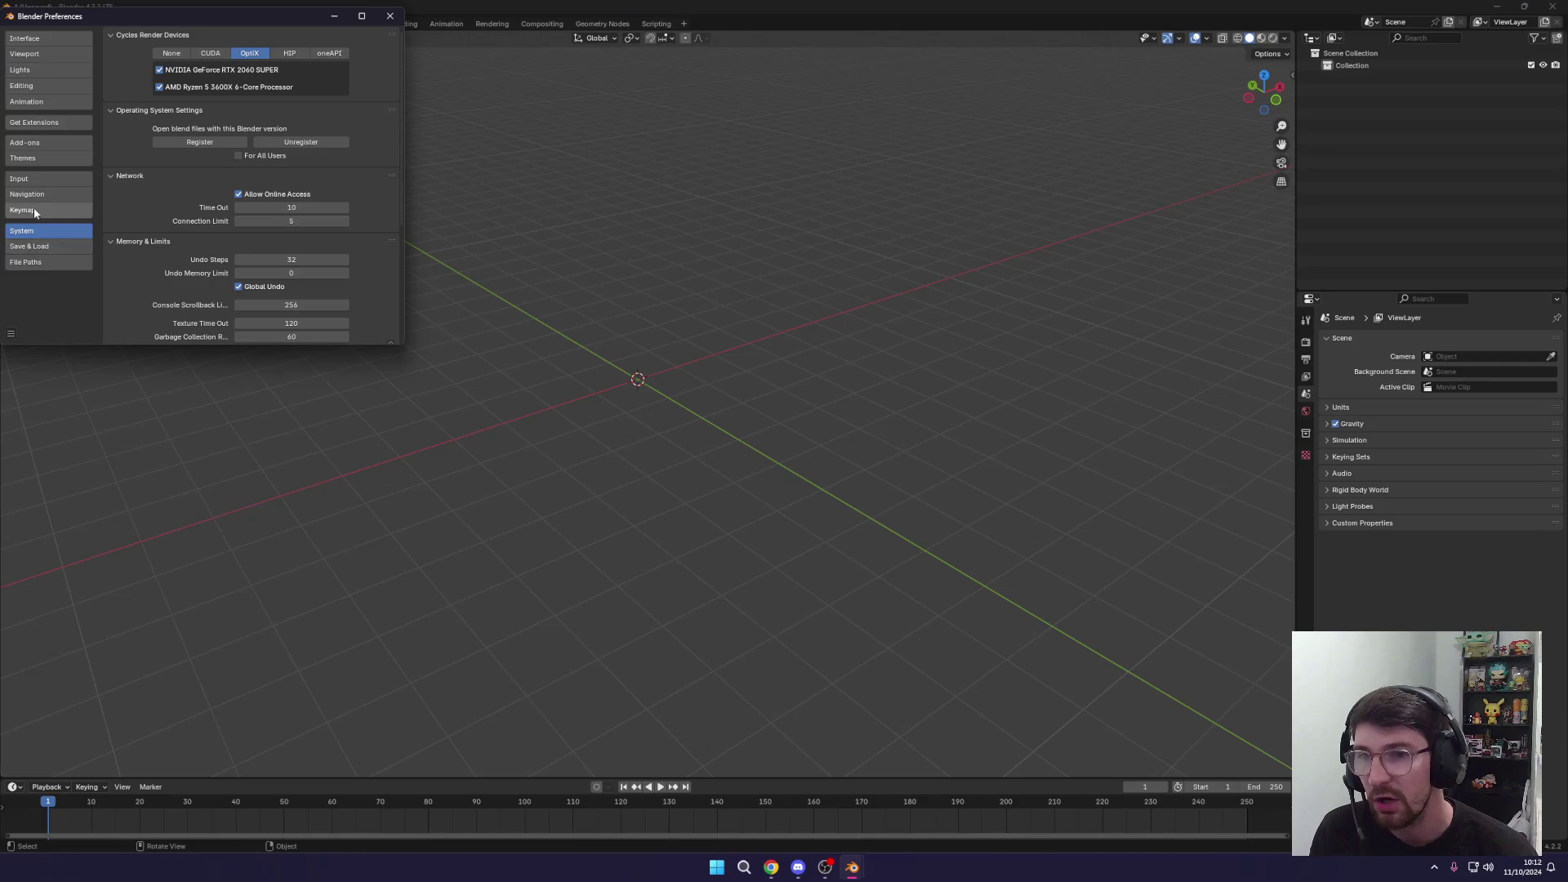
{"action": "left_click", "coordinate": [28, 179]}
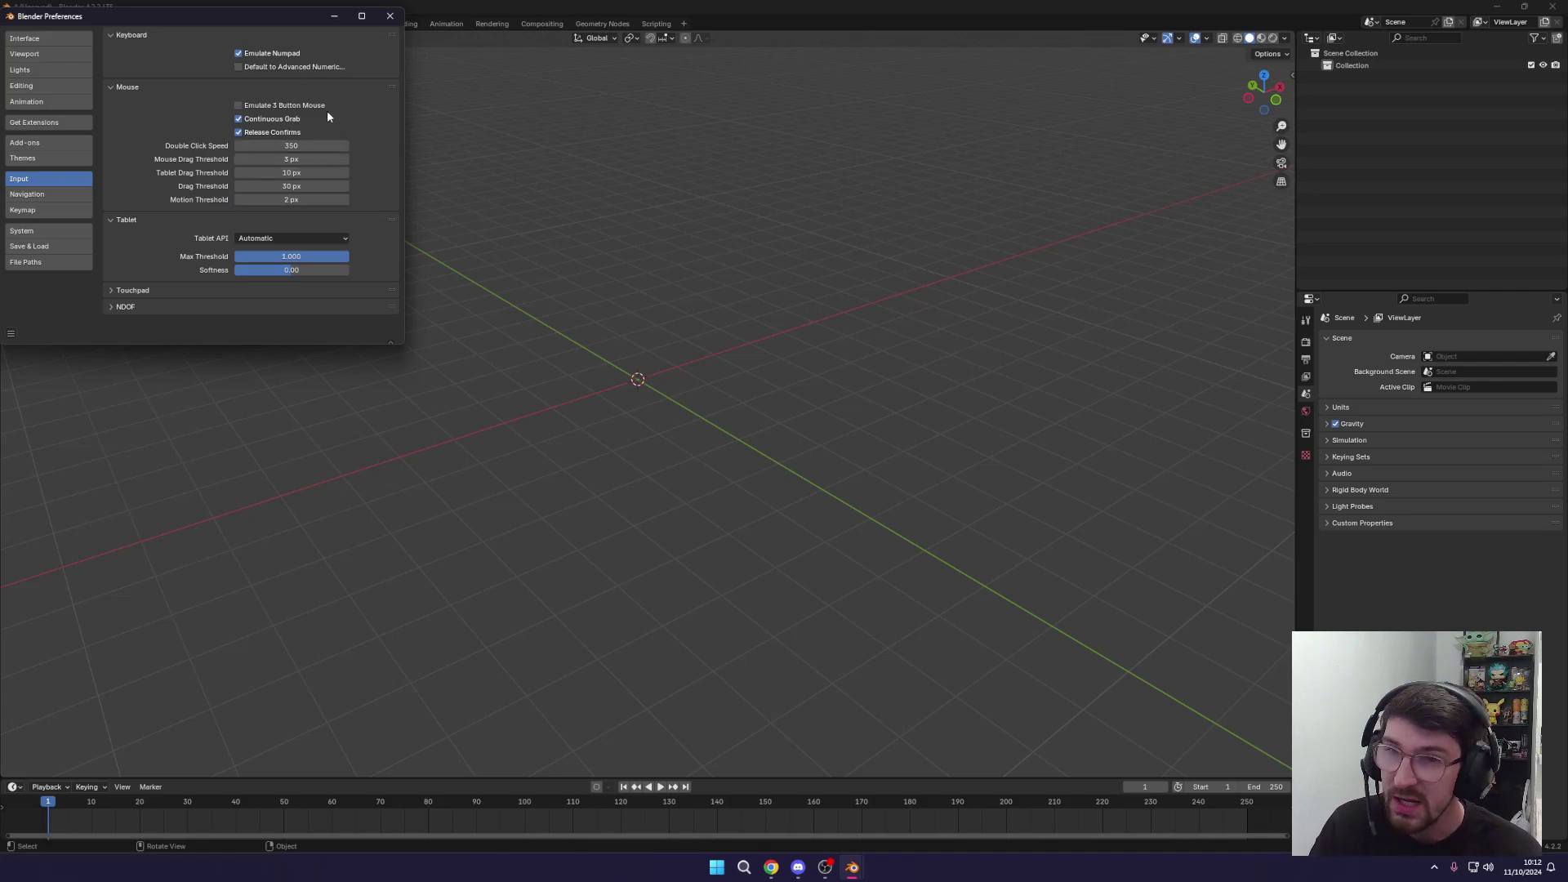
{"action": "left_click", "coordinate": [391, 16]}
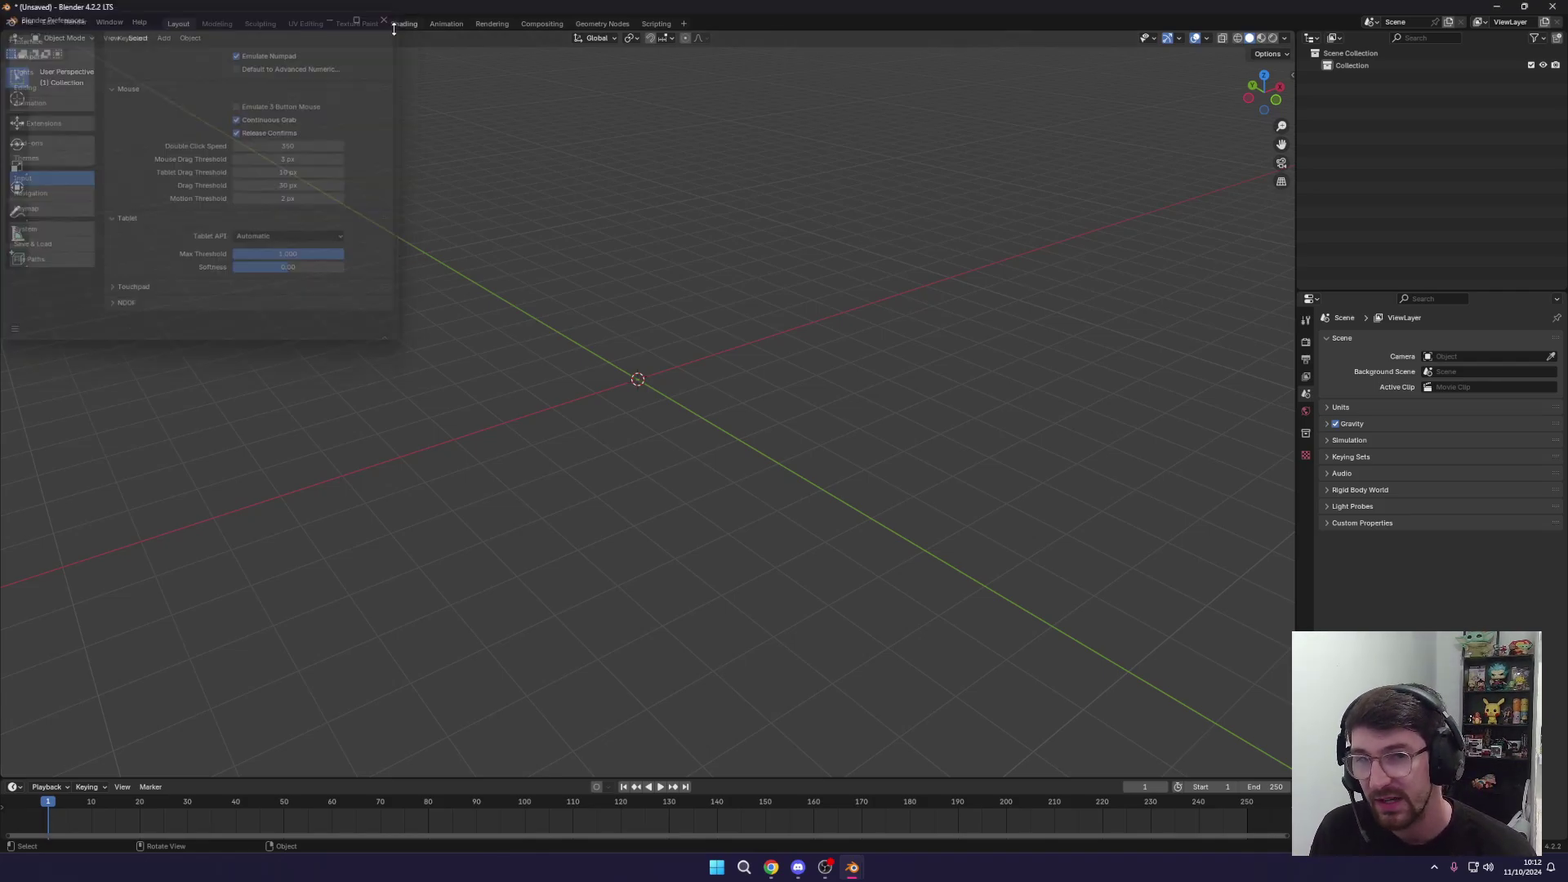
Add a mesh cube to the empty scene.
{"action": "middle_click_drag", "start_coordinate": [611, 423], "coordinate": [619, 423]}
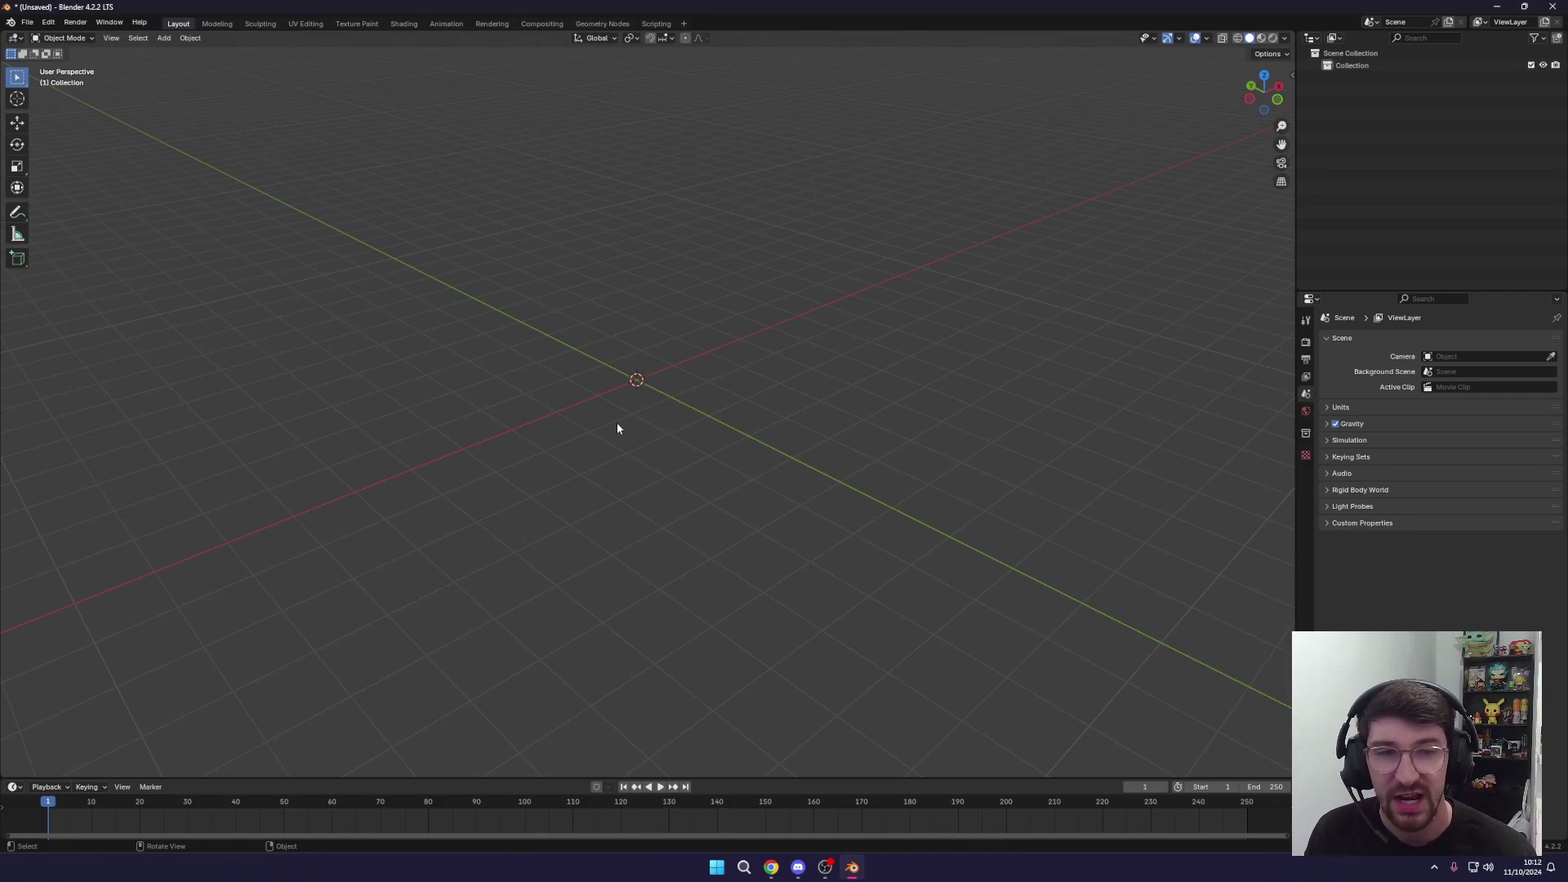
{"action": "middle_click_drag", "start_coordinate": [753, 335], "coordinate": [757, 333]}
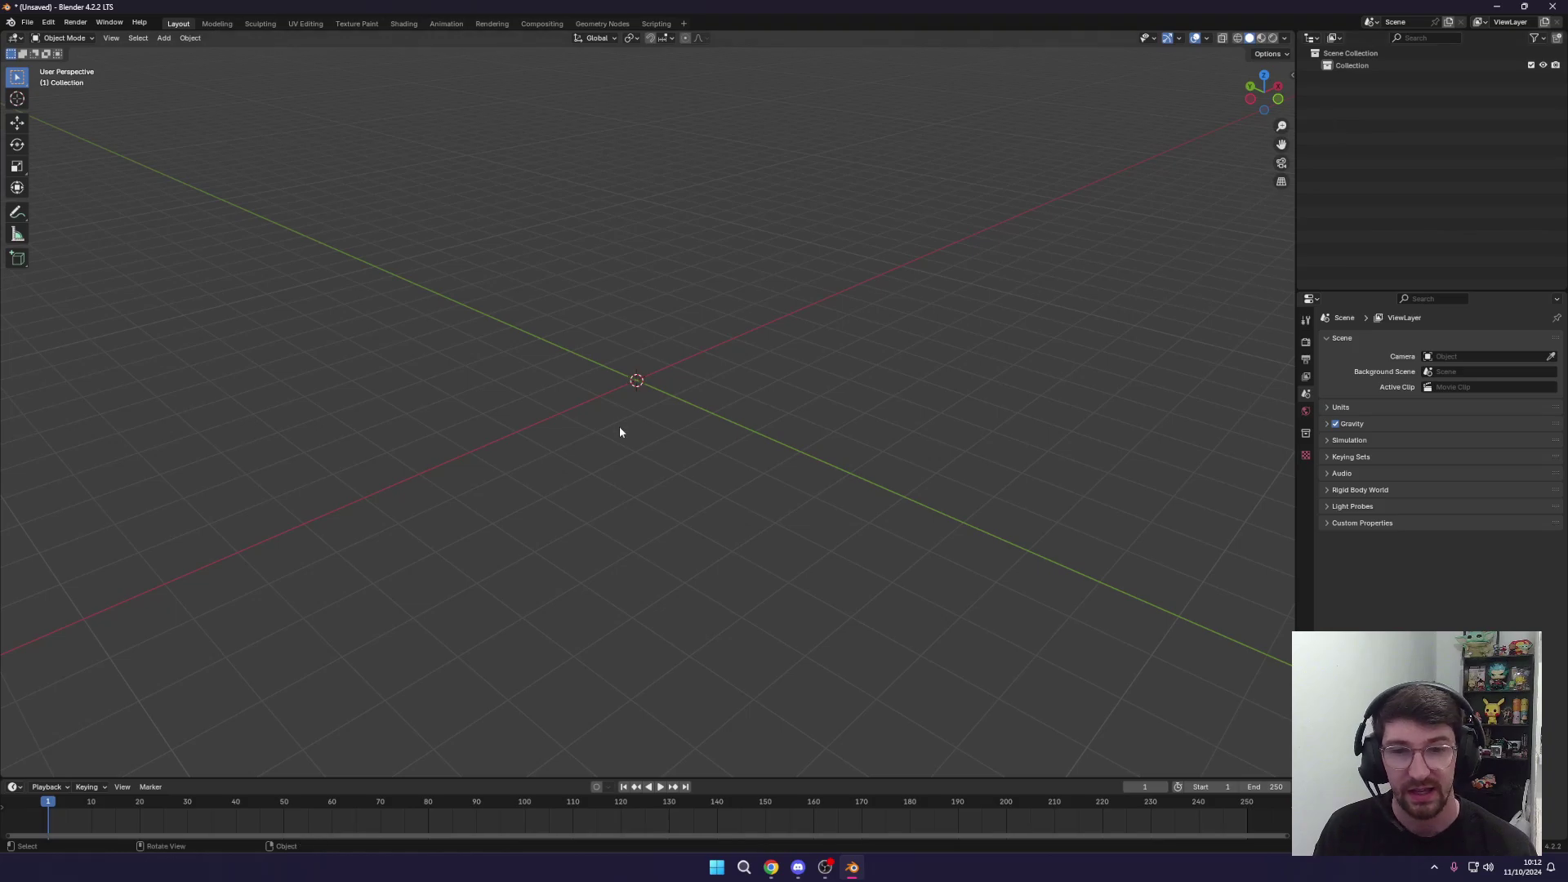
{"action": "middle_click_drag", "start_coordinate": [635, 393], "coordinate": [644, 398]}
{"action": "key", "text": "shift+a"}
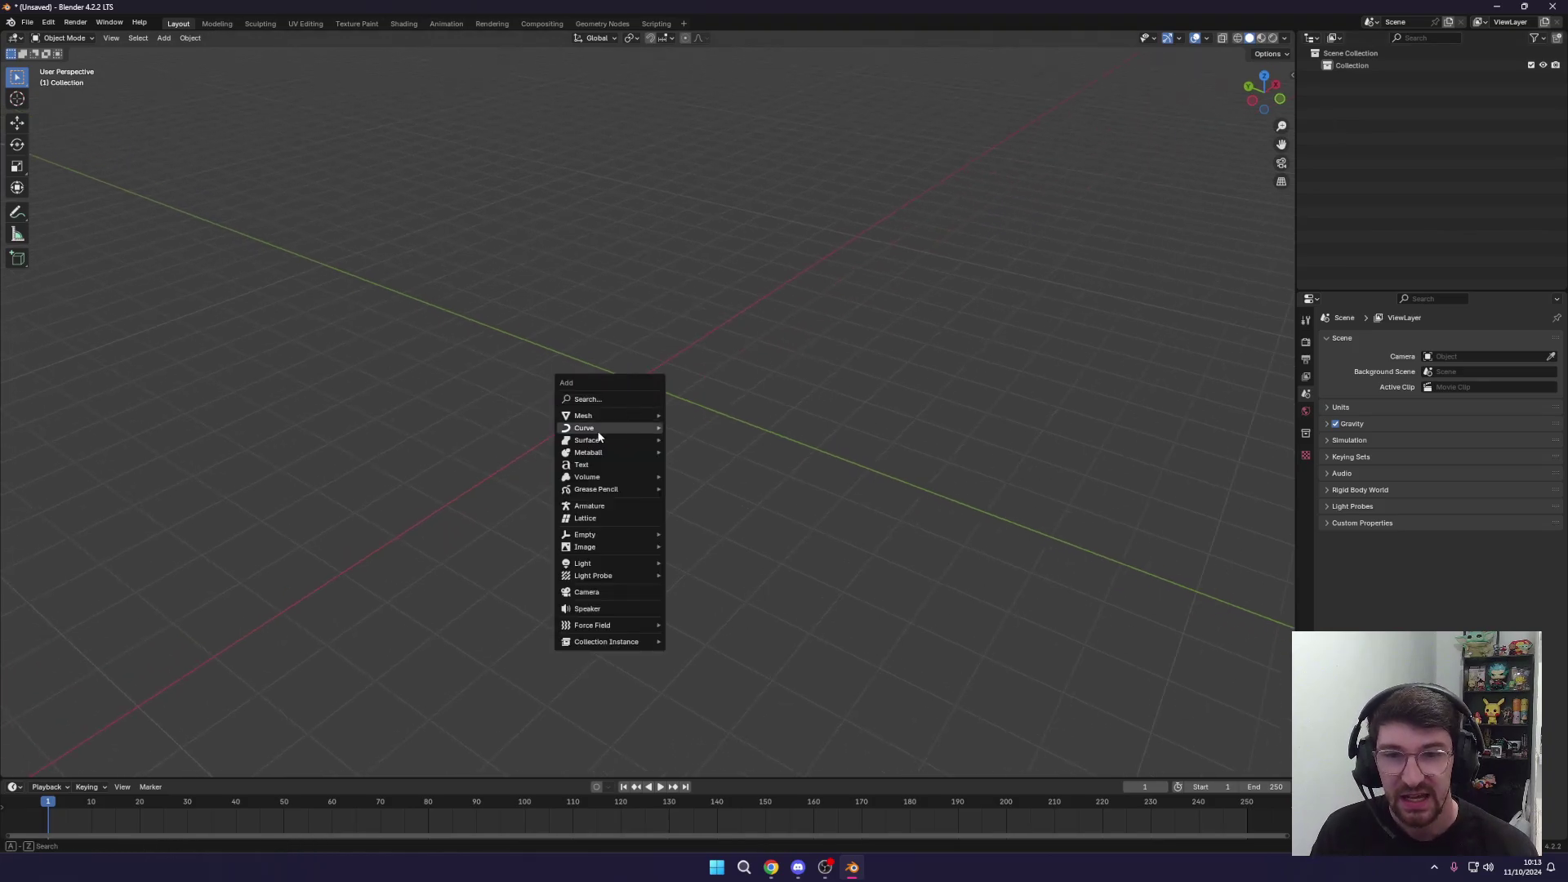
{"action": "mouse_move", "coordinate": [591, 419]}
{"action": "left_click", "coordinate": [694, 428]}
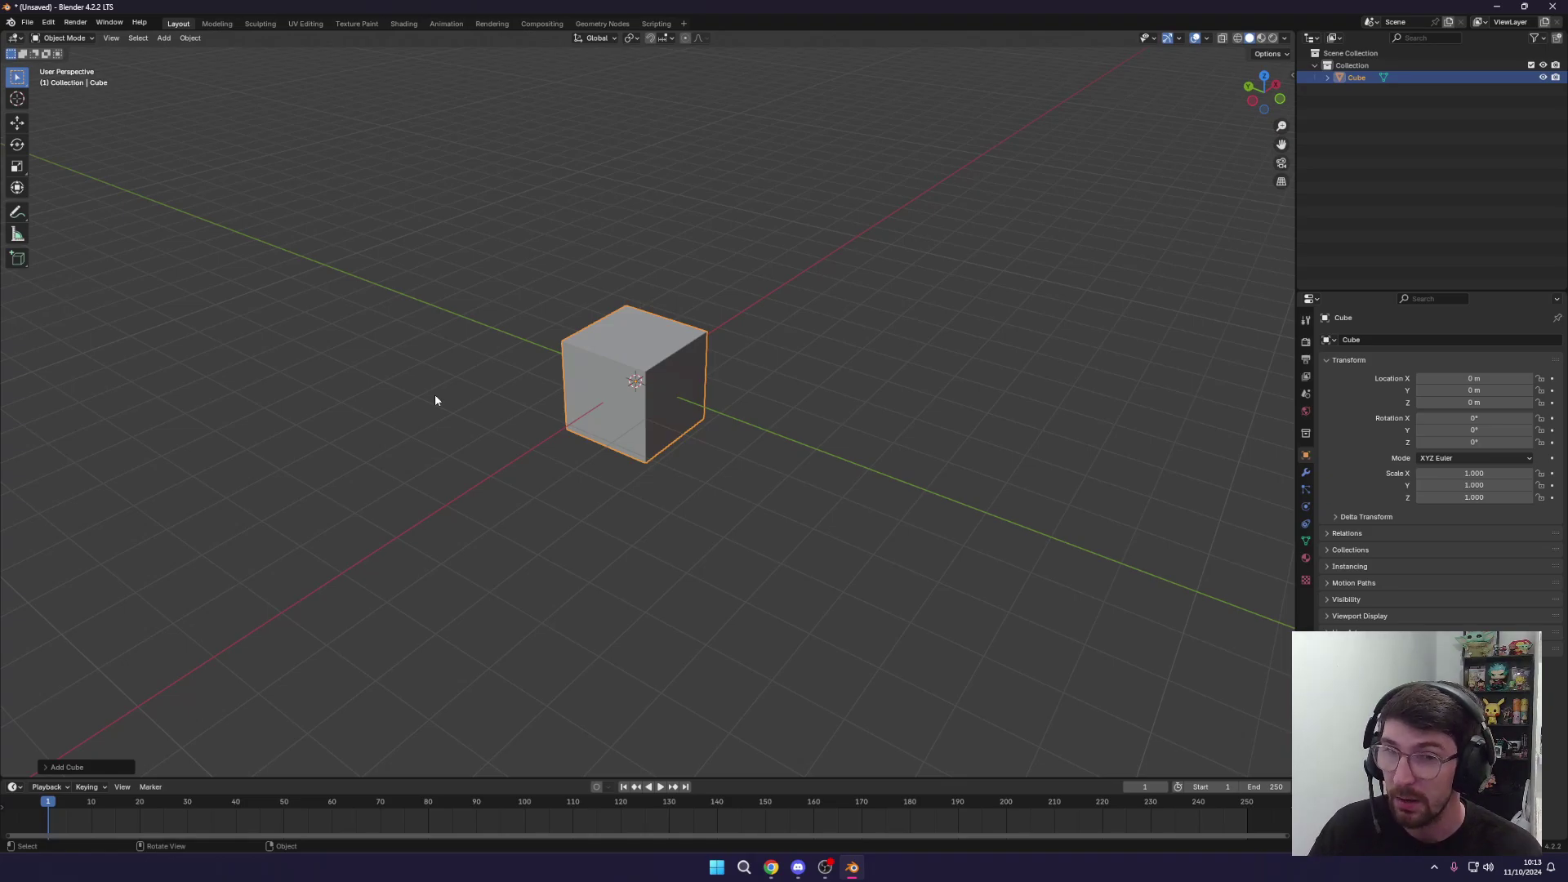
Examine the cube in the front, top and right orthographic views, ending in a perspective view.
{"action": "key", "text": "KP_1"}
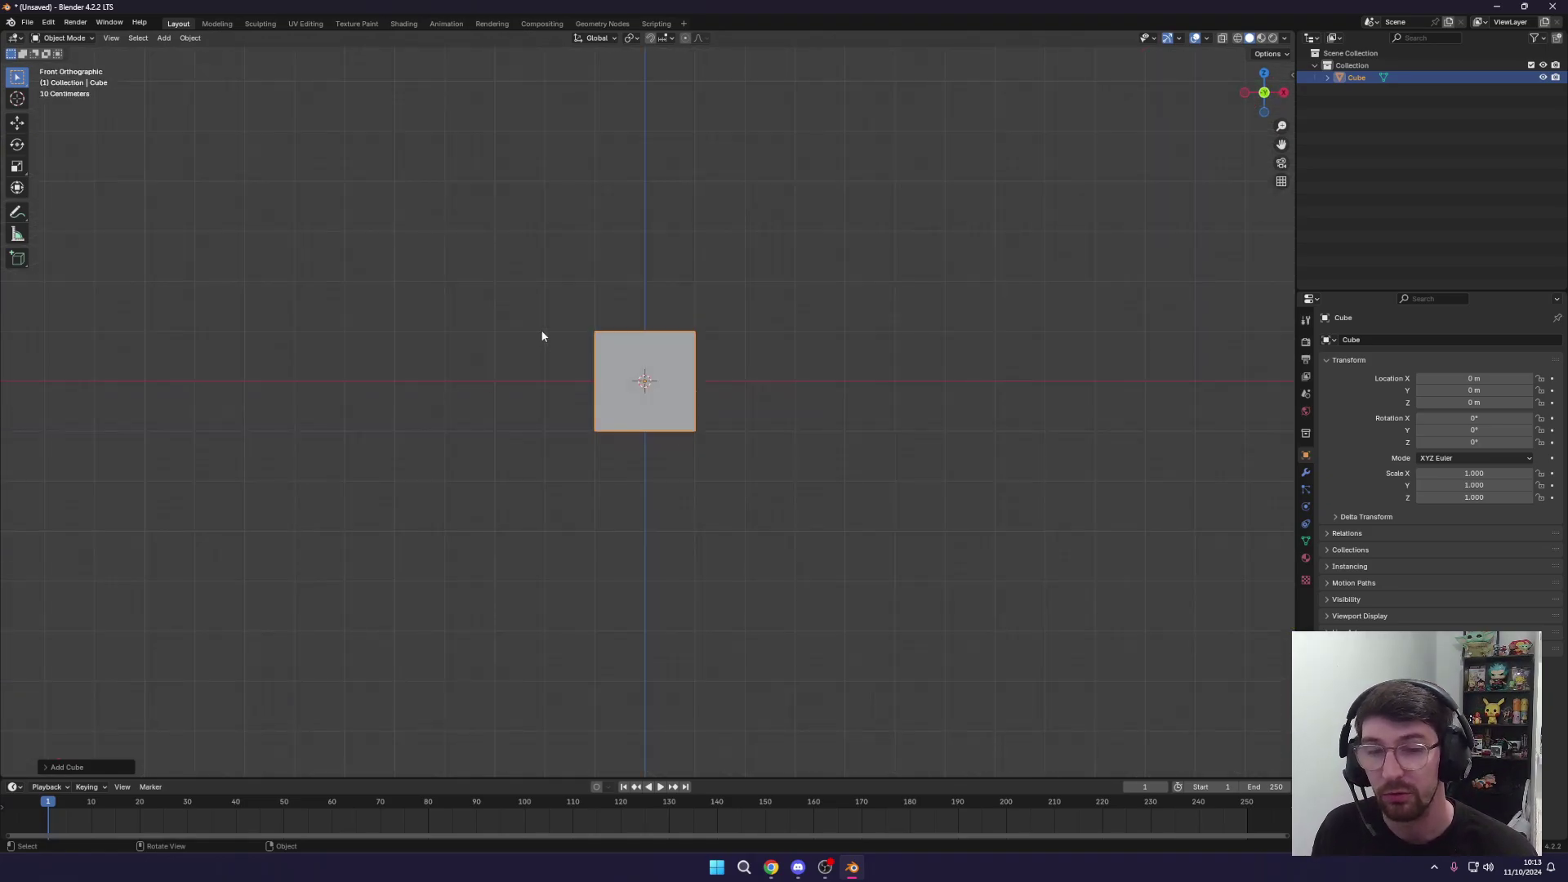
{"action": "scroll", "coordinate": [672, 347], "scroll_direction": "up", "scroll_amount": 5}
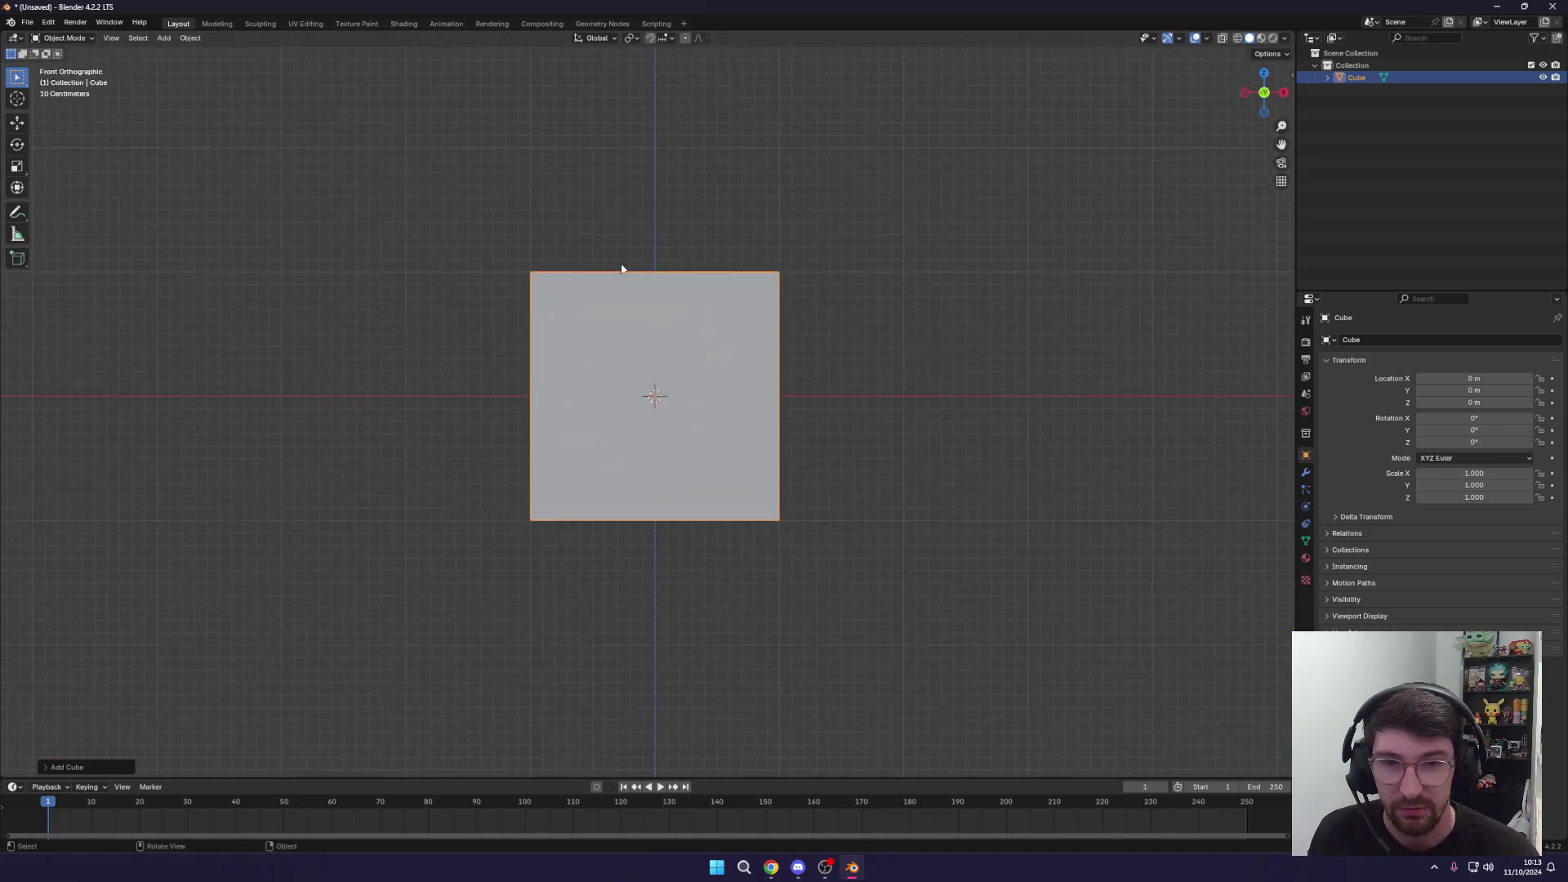
{"action": "middle_click_drag", "start_coordinate": [609, 302], "coordinate": [613, 343]}
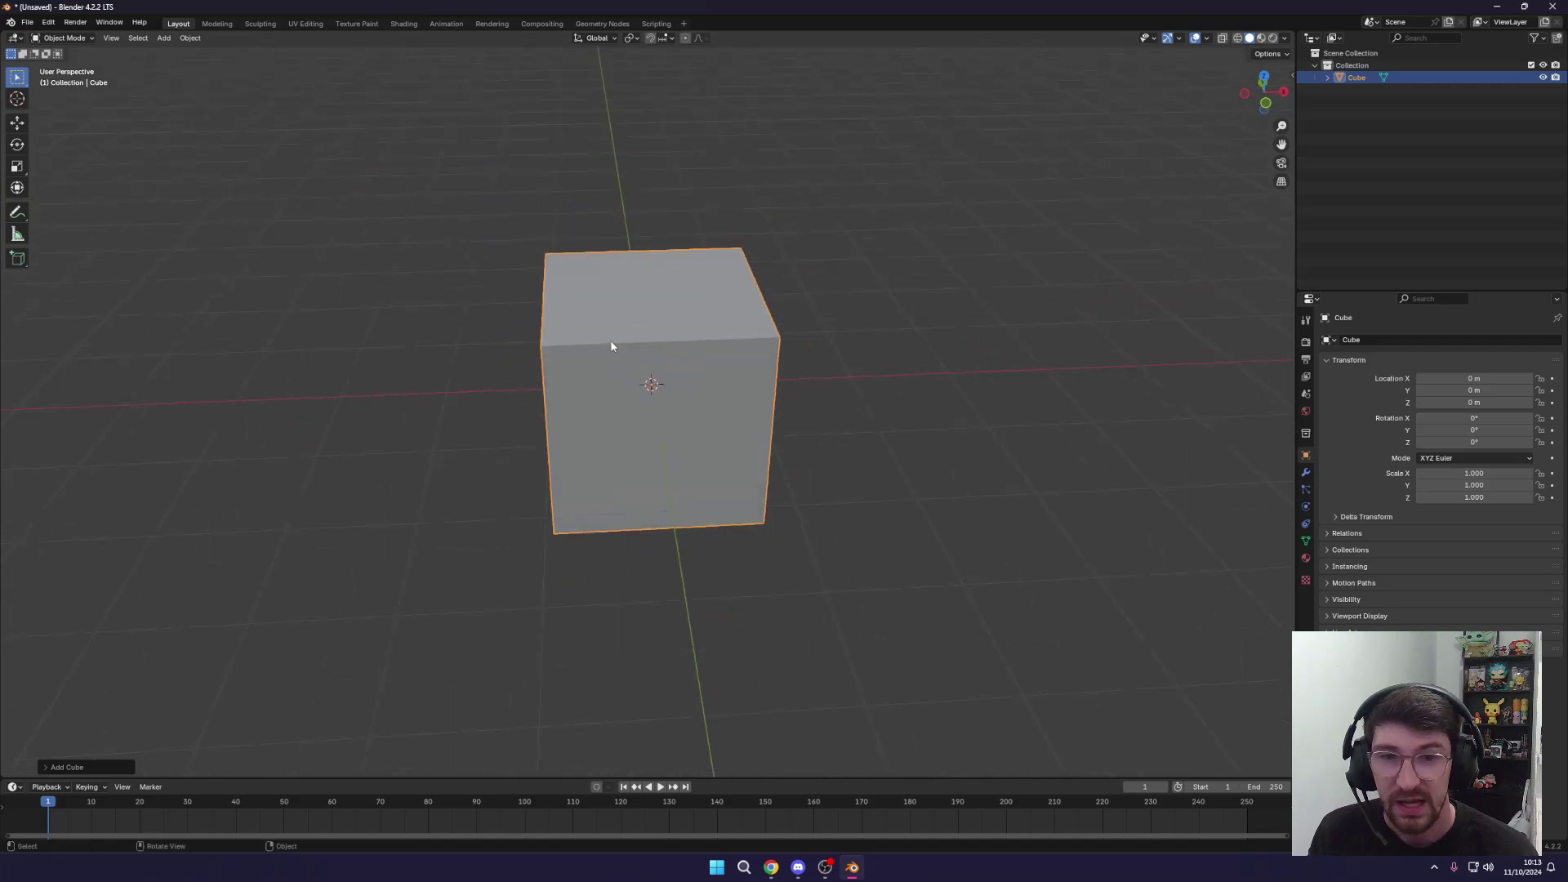
{"action": "scroll", "coordinate": [621, 347], "scroll_direction": "down", "scroll_amount": 3}
{"action": "key", "text": "KP_7"}
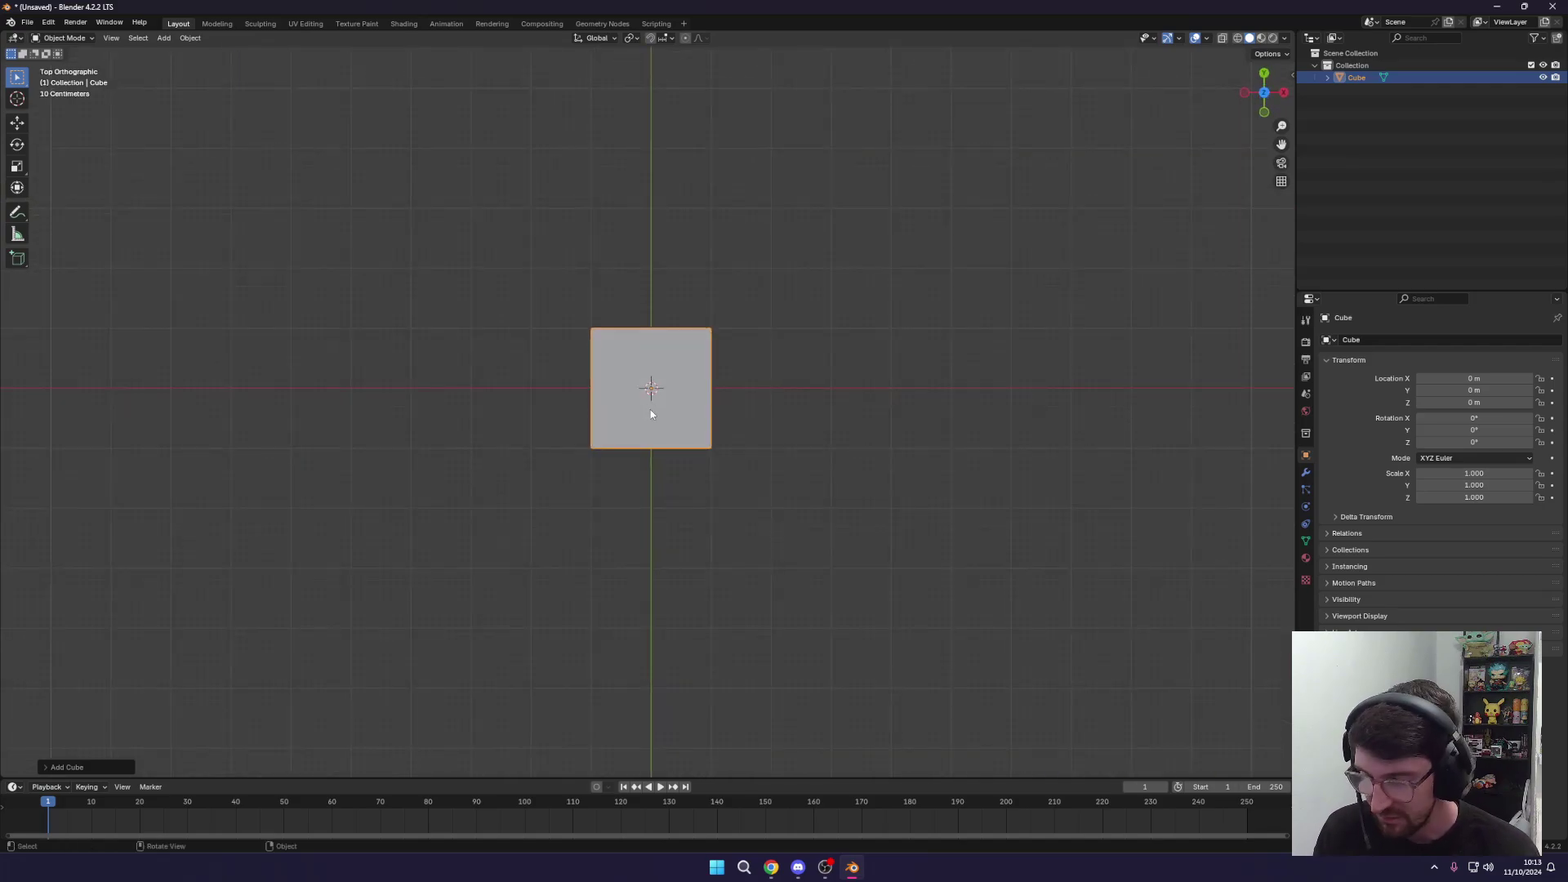
{"action": "key", "text": "KP_3"}
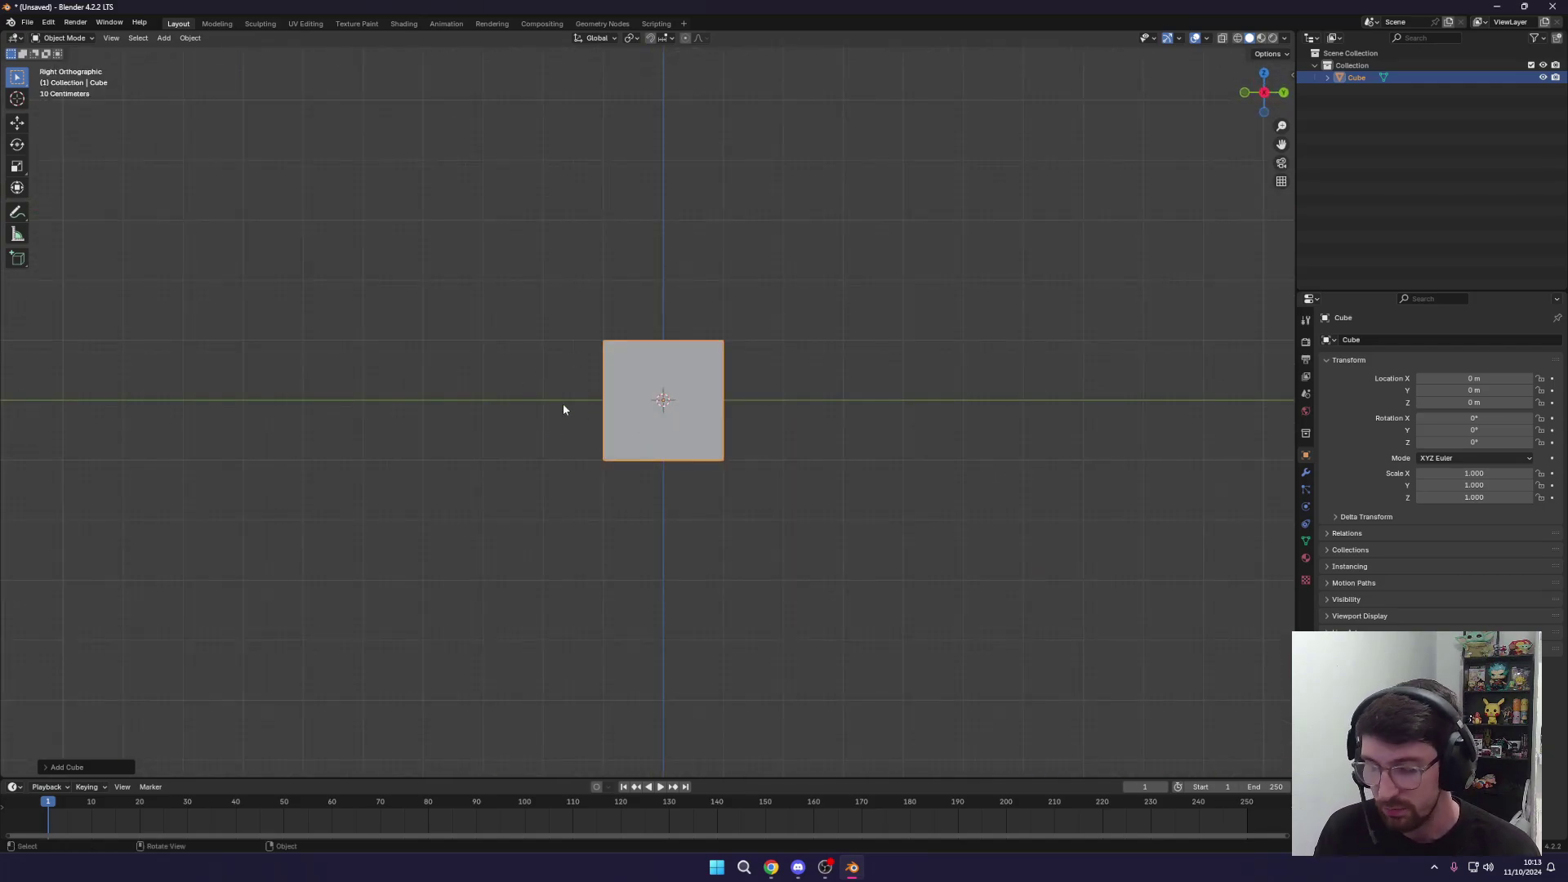
{"action": "middle_click_drag", "start_coordinate": [585, 430], "coordinate": [631, 434]}
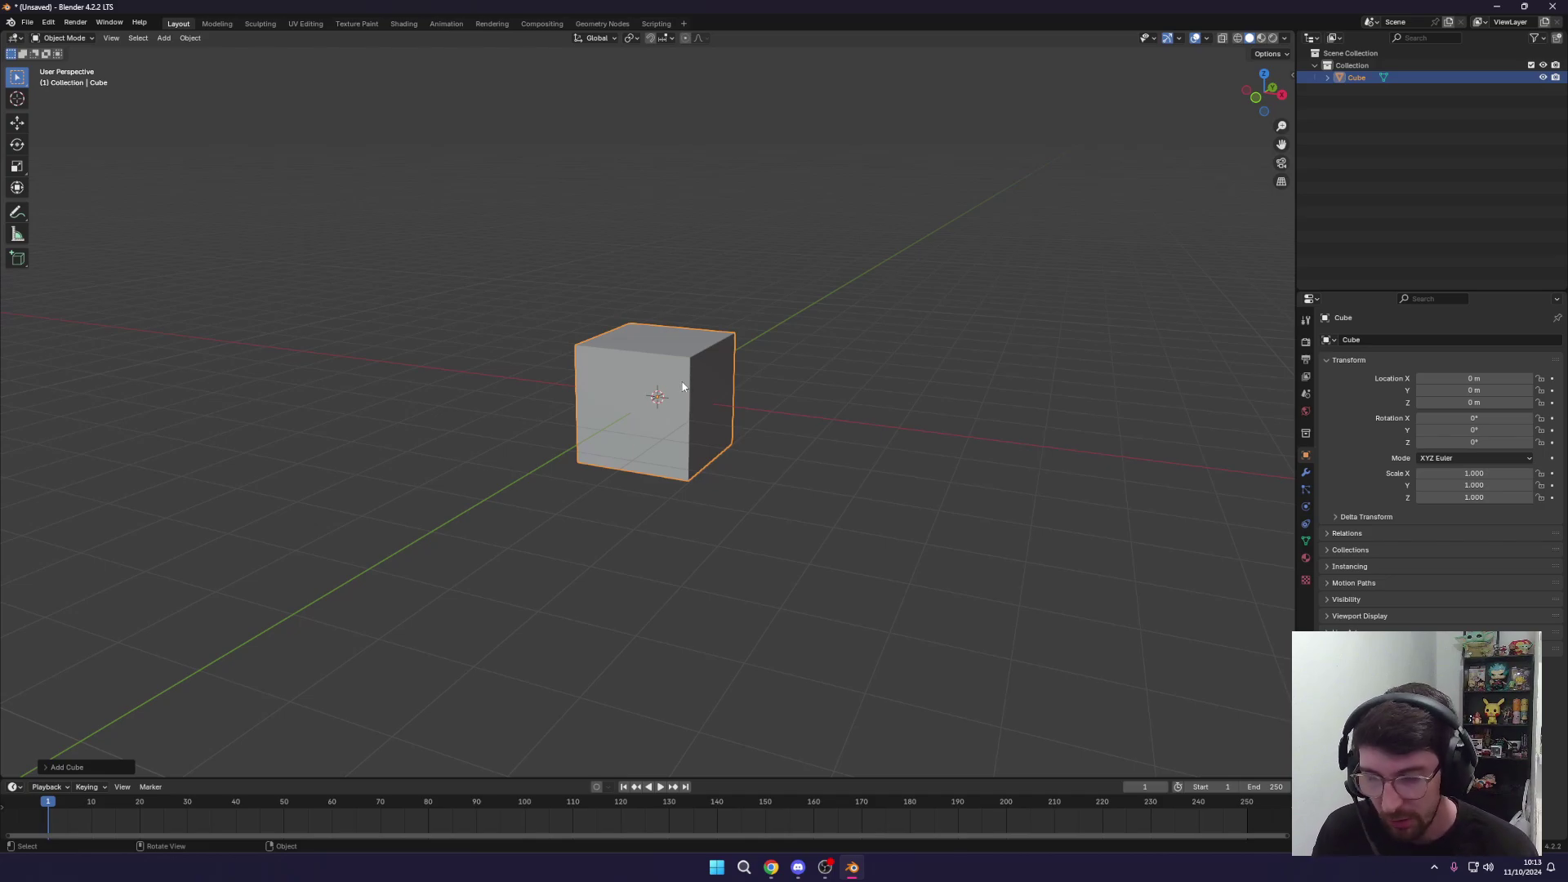
Put the cube into Edit Mode and turn on X-ray display.
{"action": "key", "text": "Tab"}
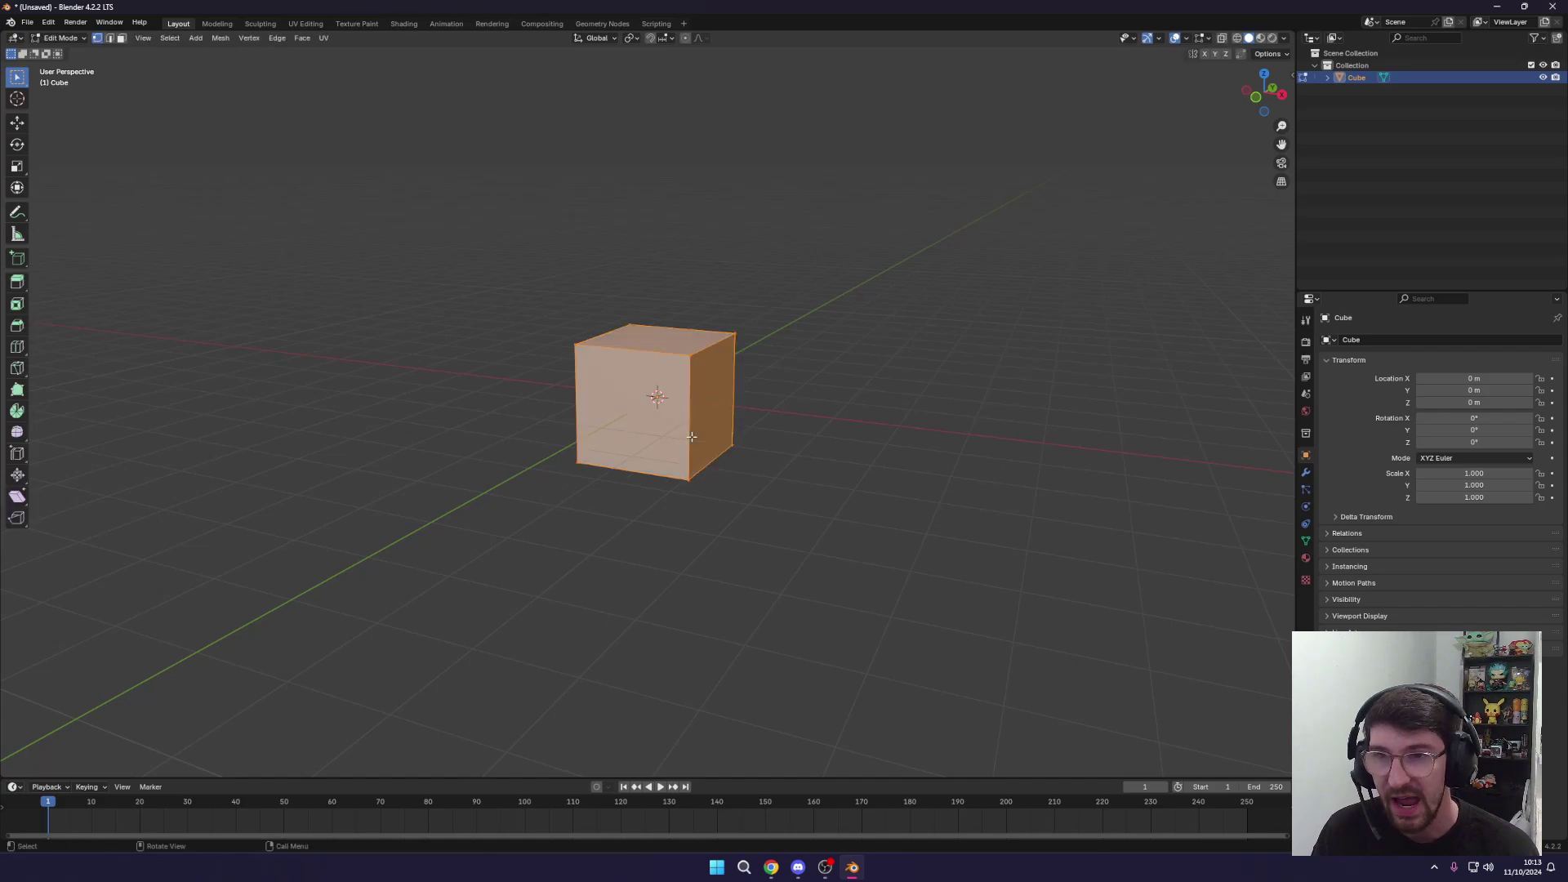
{"action": "key", "text": "Tab"}
{"action": "key", "text": "Tab"}
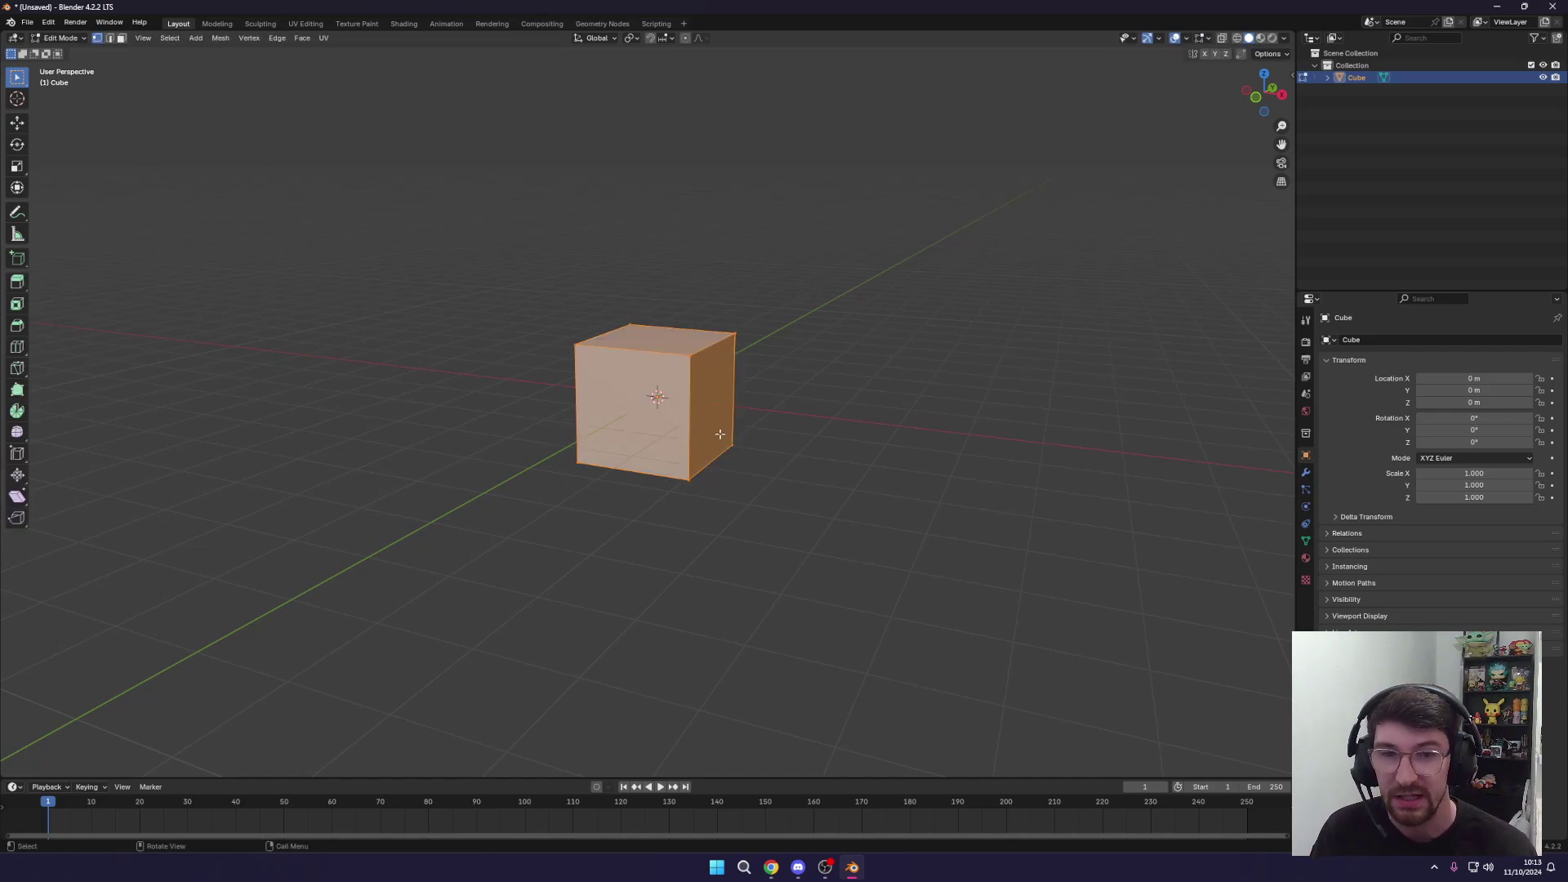
{"action": "middle_click_drag", "start_coordinate": [700, 366], "coordinate": [724, 360]}
{"action": "key", "text": "alt+z"}
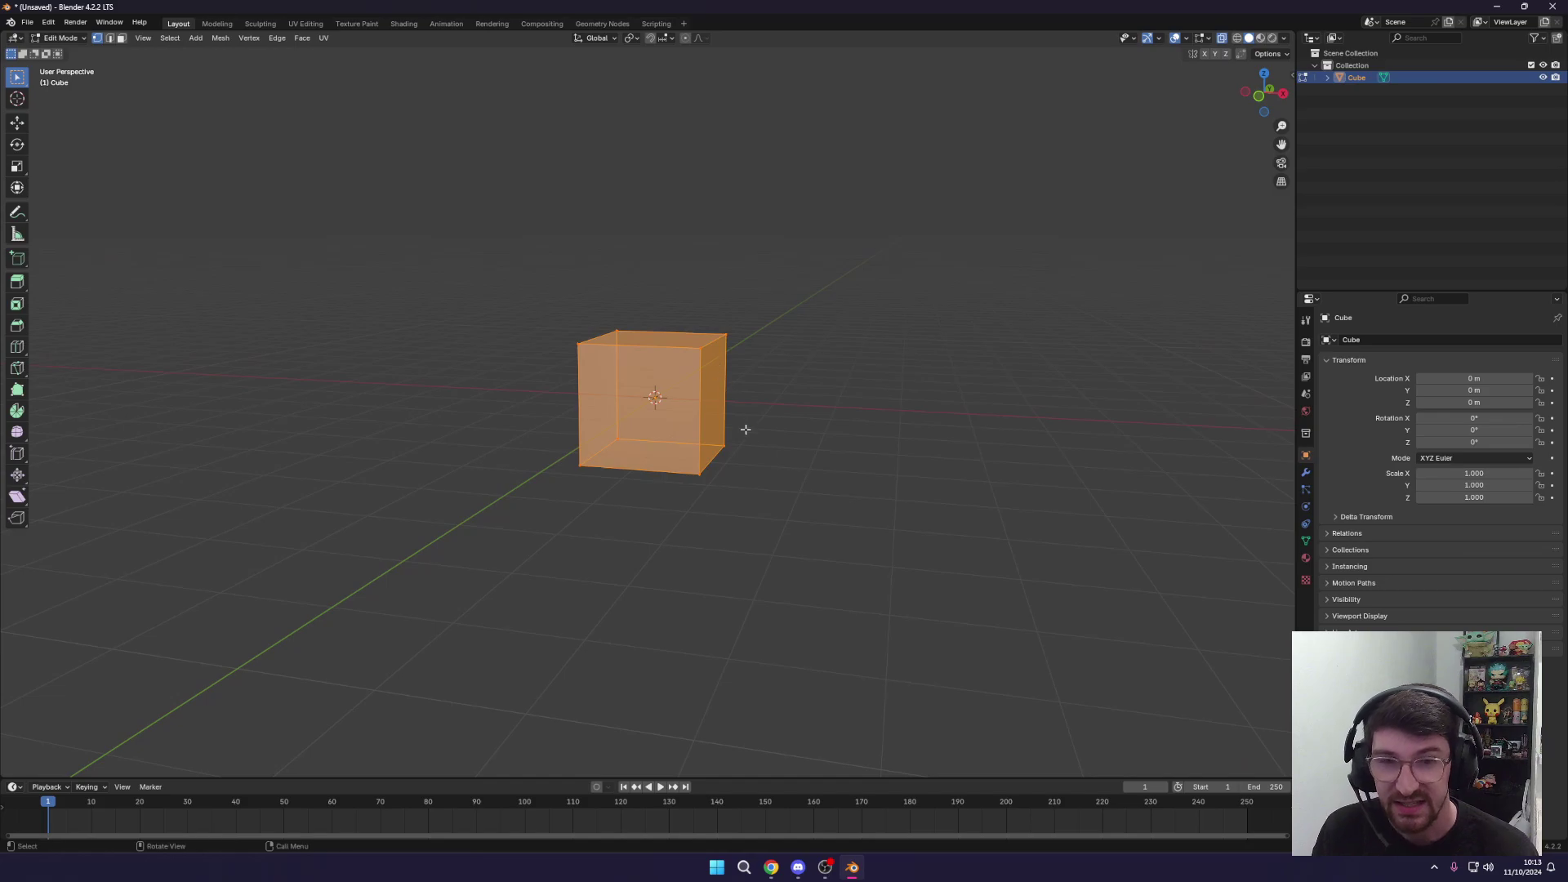
Box-select all of the cube's vertices, front and back, in the front orthographic view.
{"action": "left_click", "coordinate": [476, 368]}
{"action": "left_click_drag", "start_coordinate": [488, 262], "coordinate": [967, 638]}
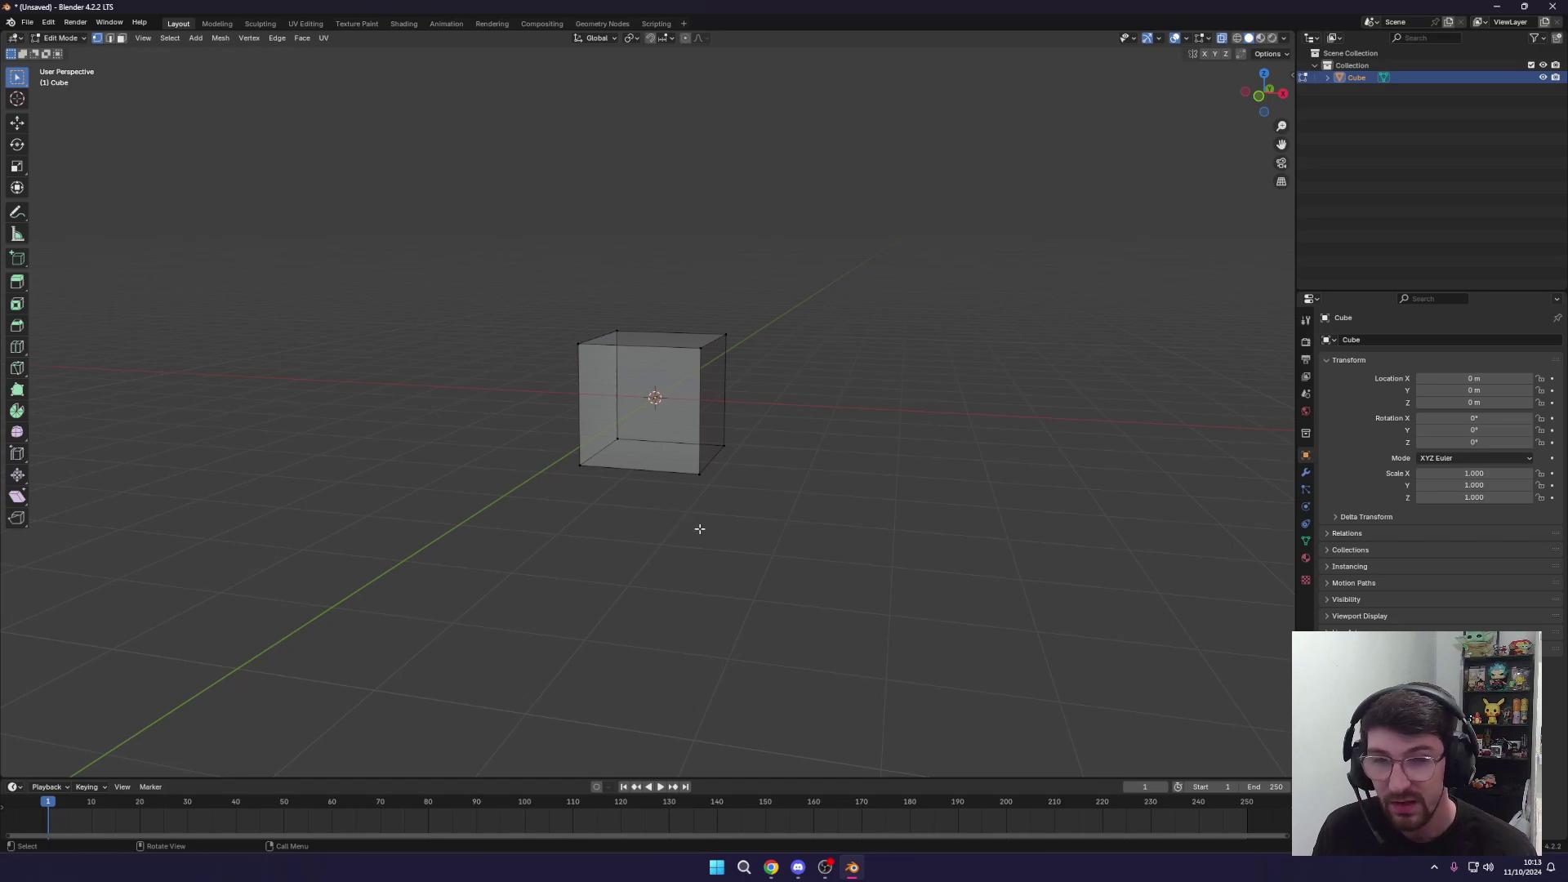
{"action": "key", "text": "KP_1"}
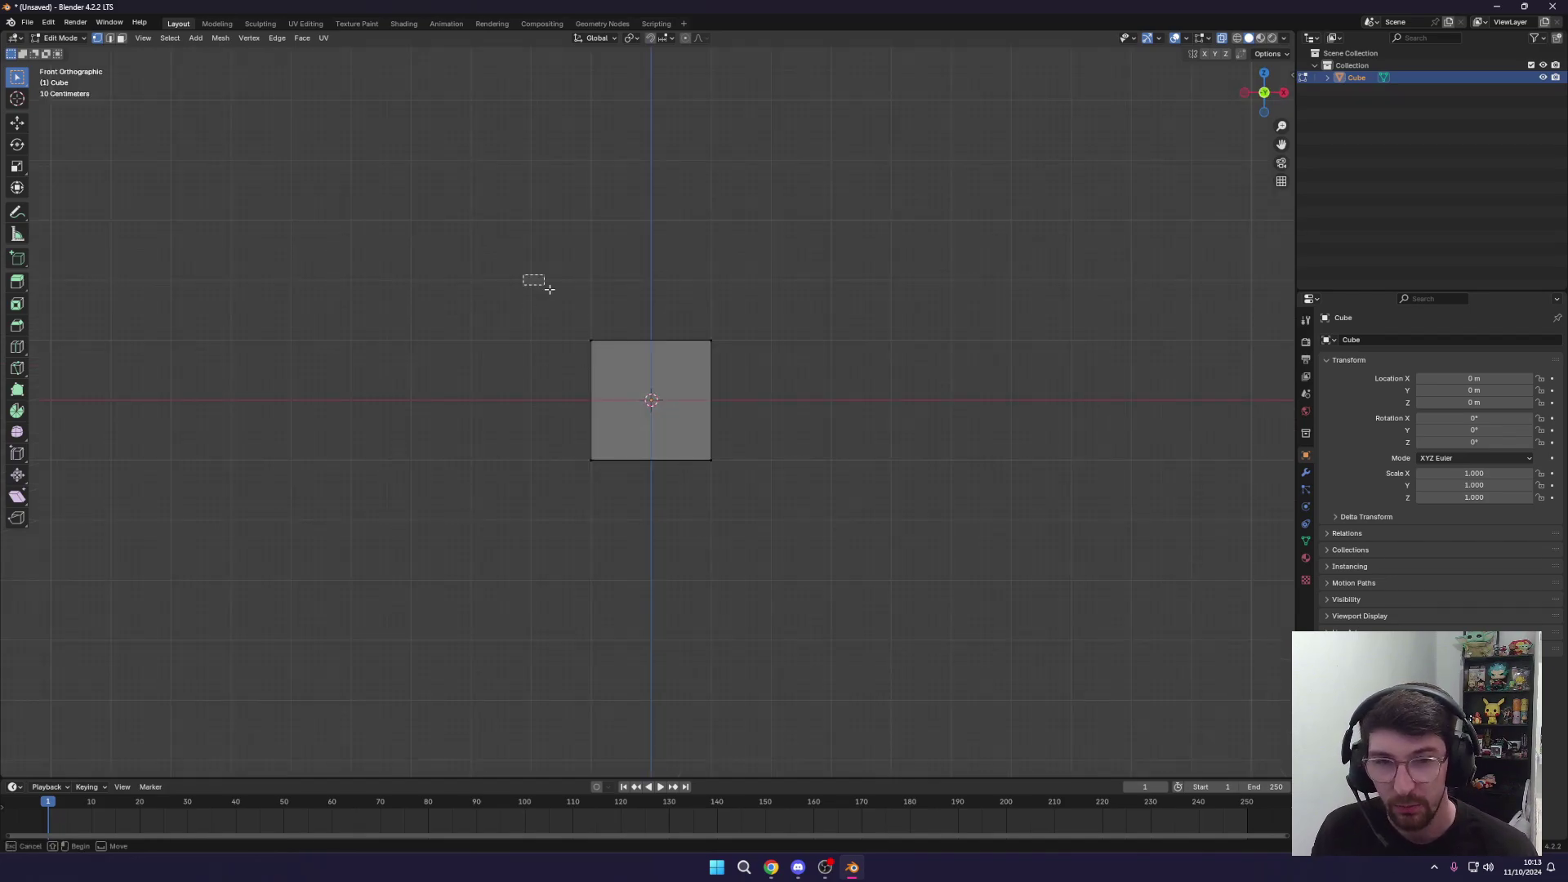
{"action": "left_click_drag", "start_coordinate": [522, 274], "coordinate": [811, 548]}
{"action": "left_click_drag", "start_coordinate": [538, 295], "coordinate": [781, 529]}
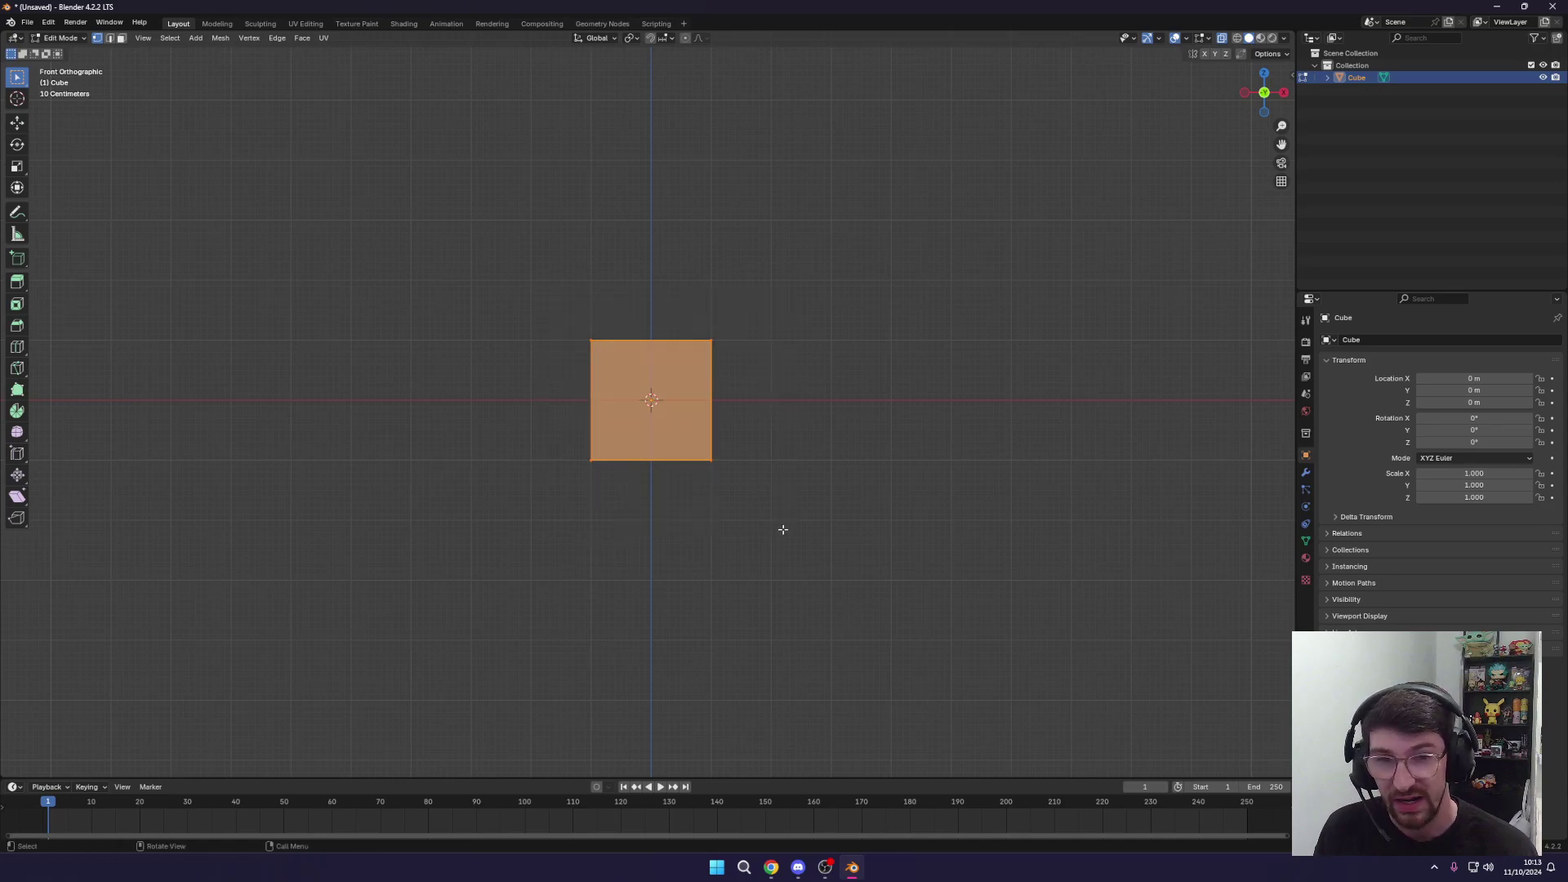
{"action": "scroll", "coordinate": [801, 538], "scroll_direction": "up", "scroll_amount": 4}
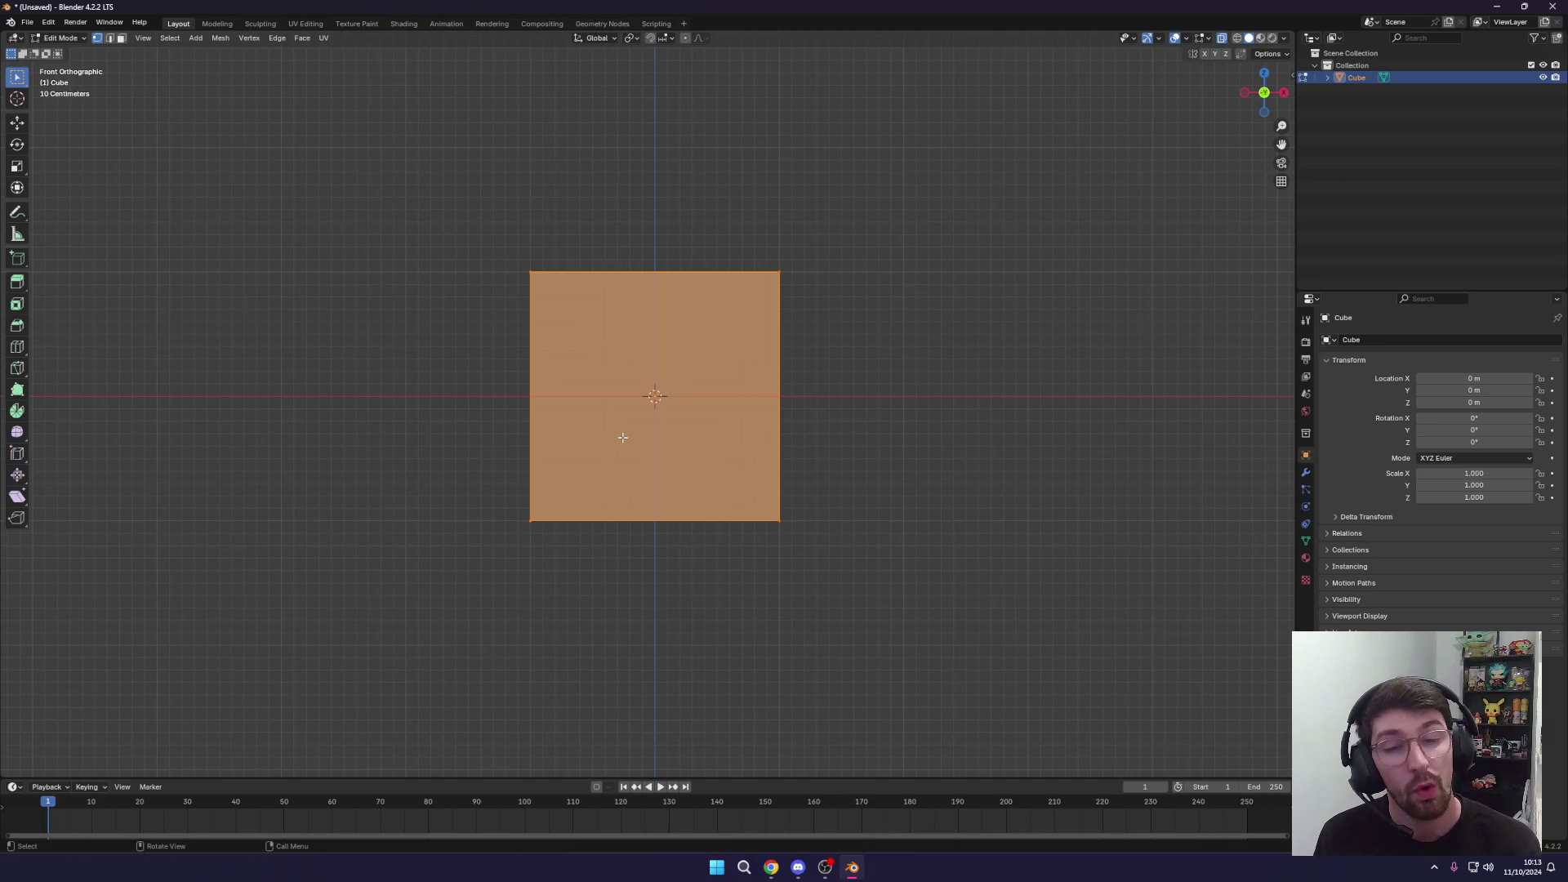
{"action": "key", "text": "g"}
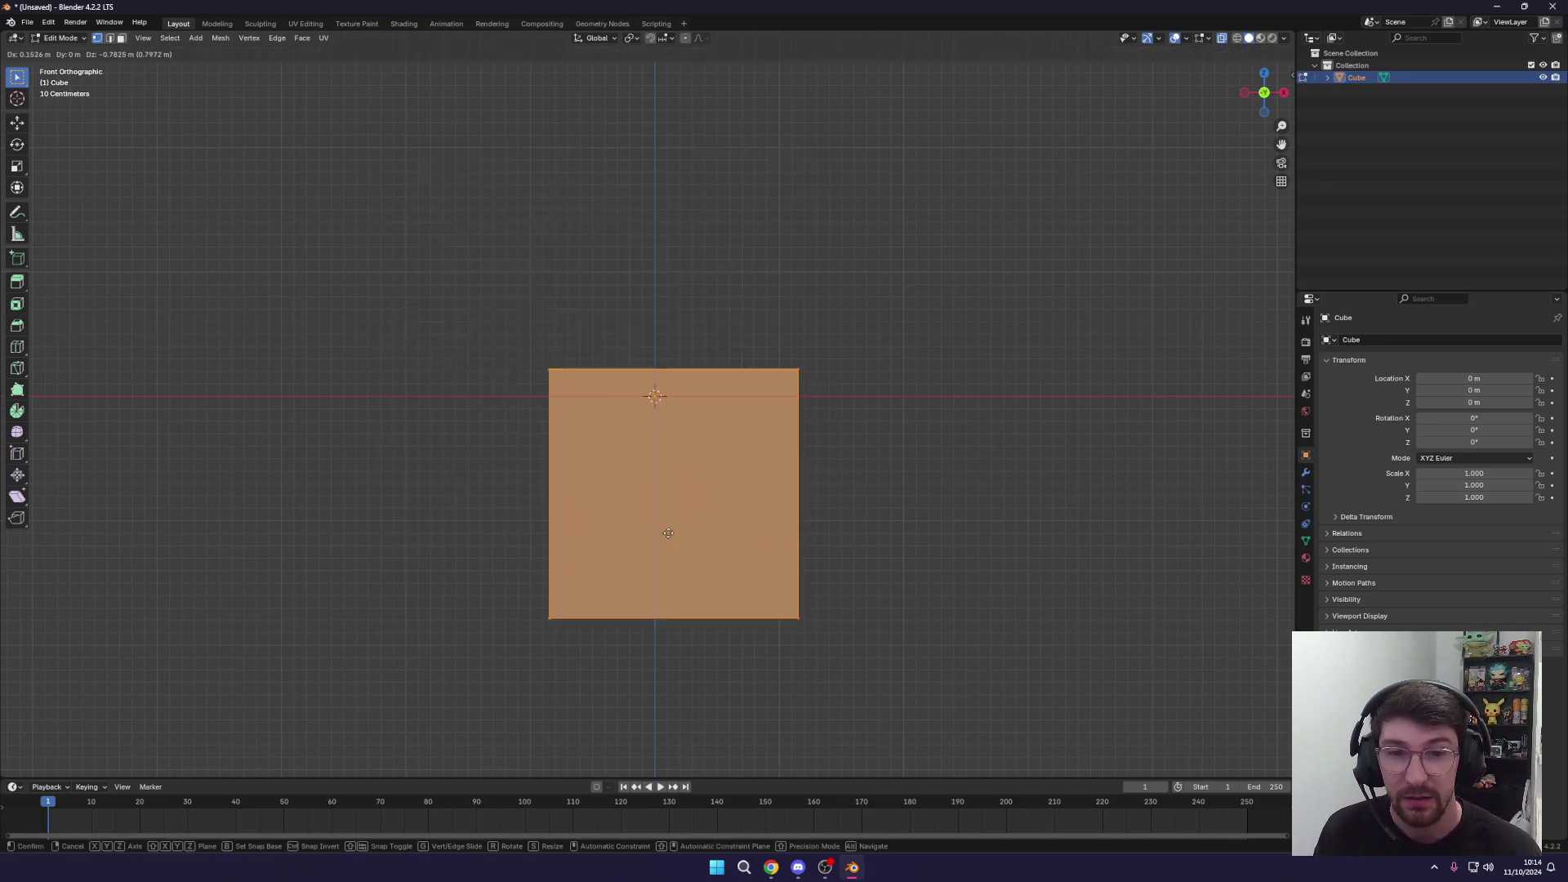
{"action": "key", "text": "Escape"}
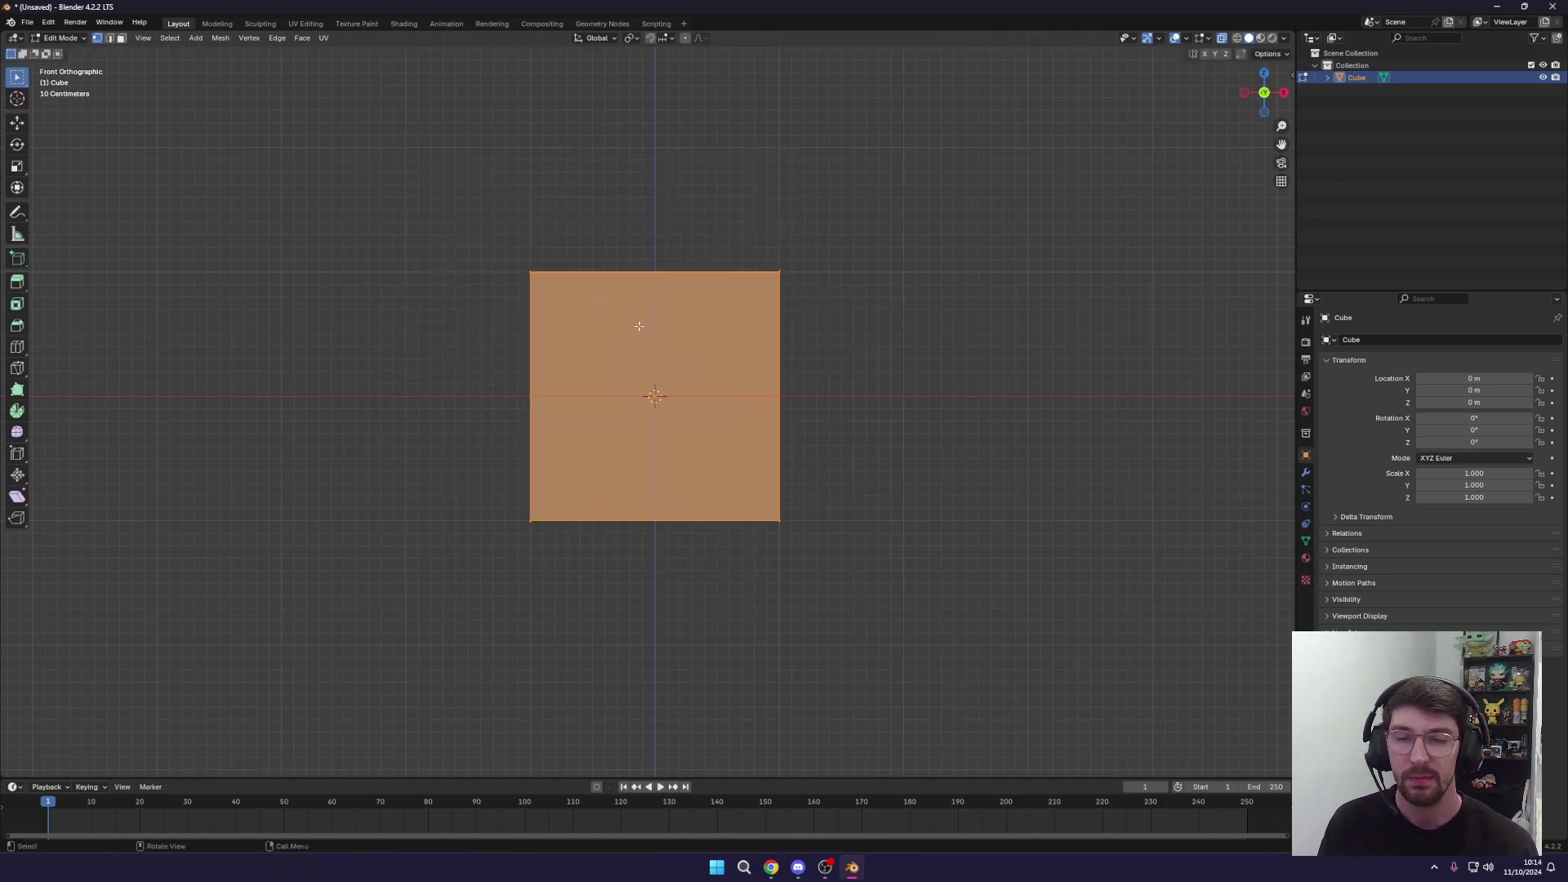
{"action": "key", "text": "g"}
{"action": "key", "text": "Escape"}
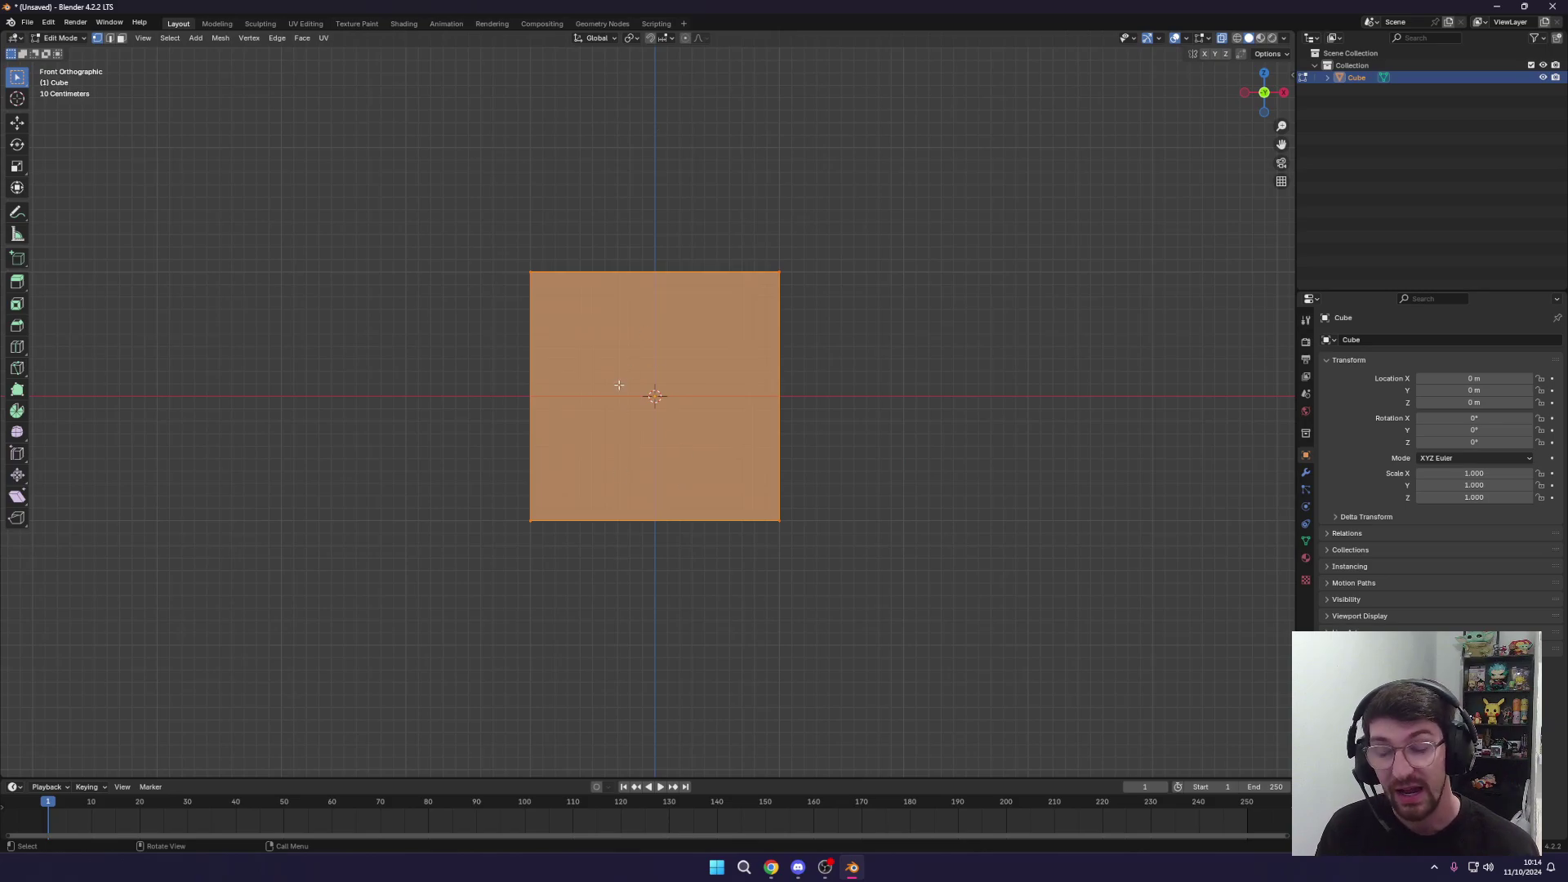
Try moving the cube's selected vertices along the Z axis and along the X axis in the front view.
{"action": "key", "text": "g"}
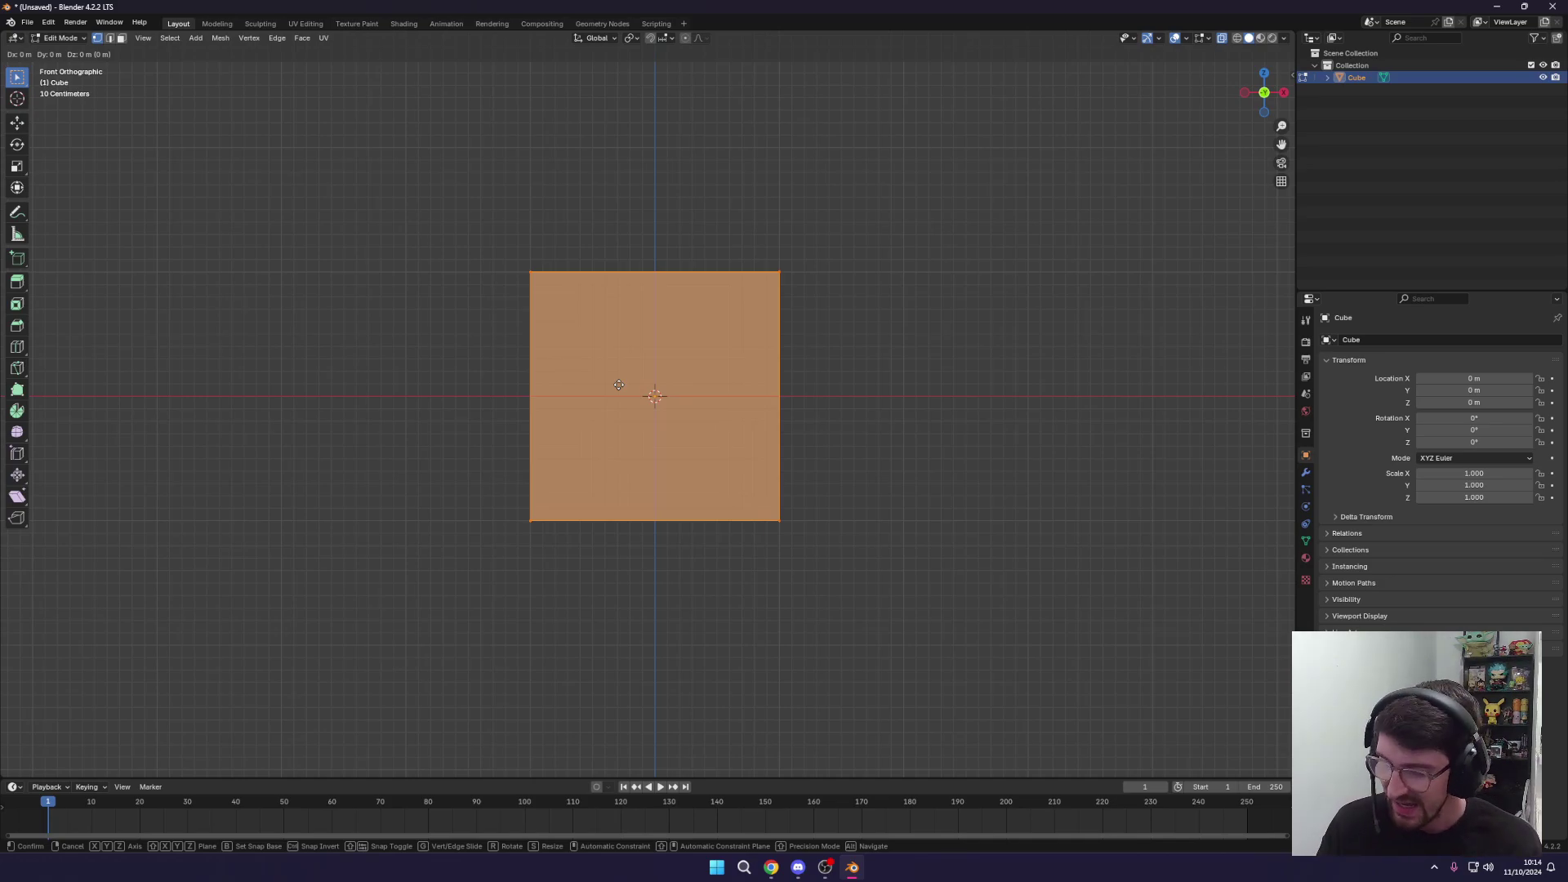
{"action": "key", "text": "z"}
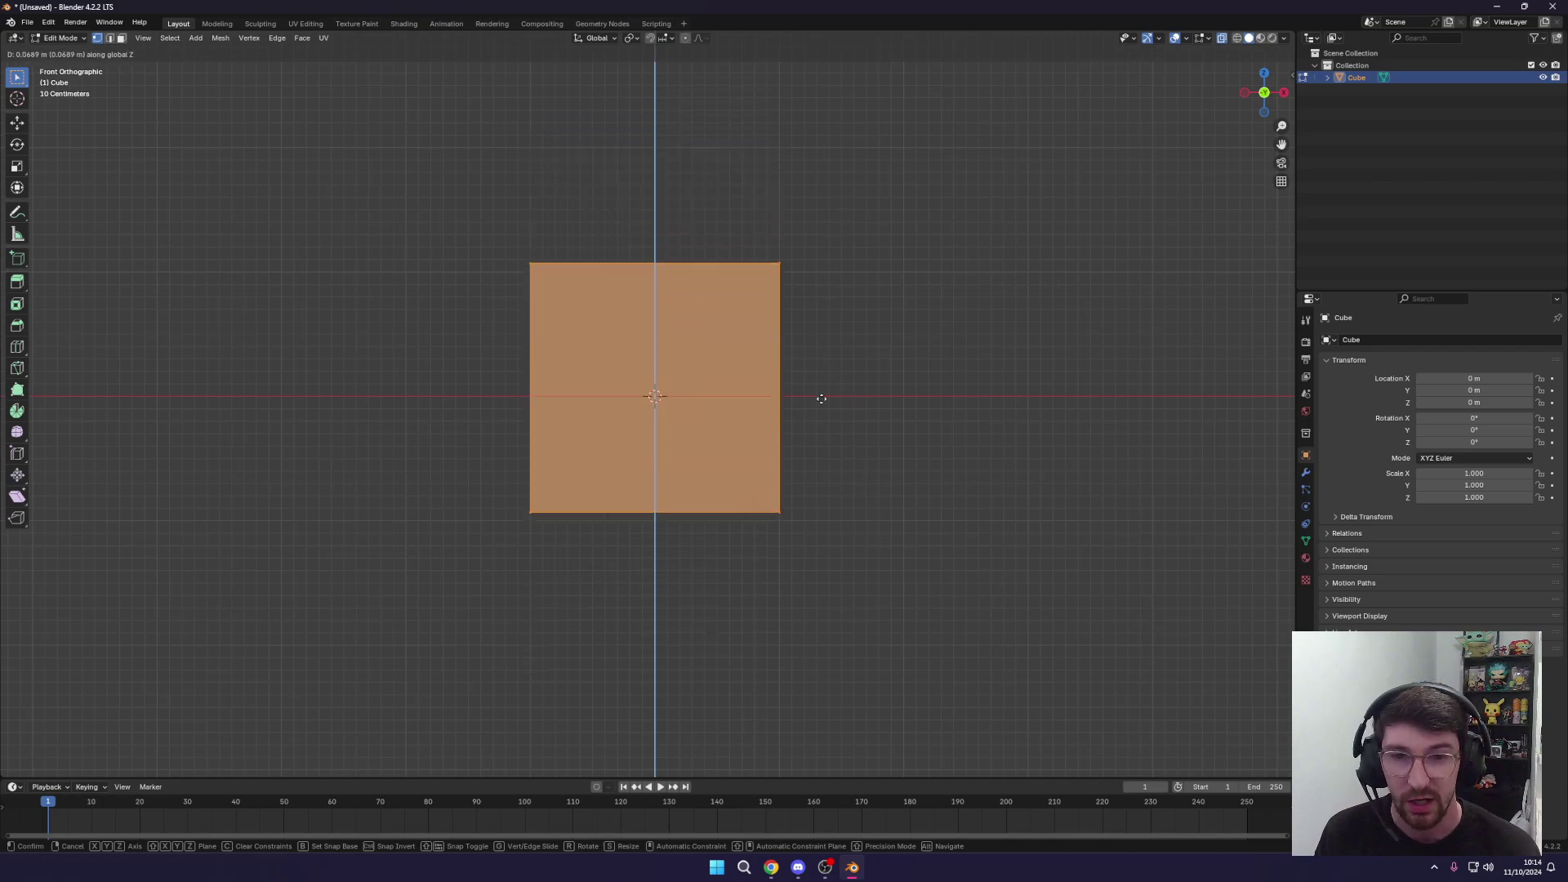
{"action": "right_click", "coordinate": [824, 302]}
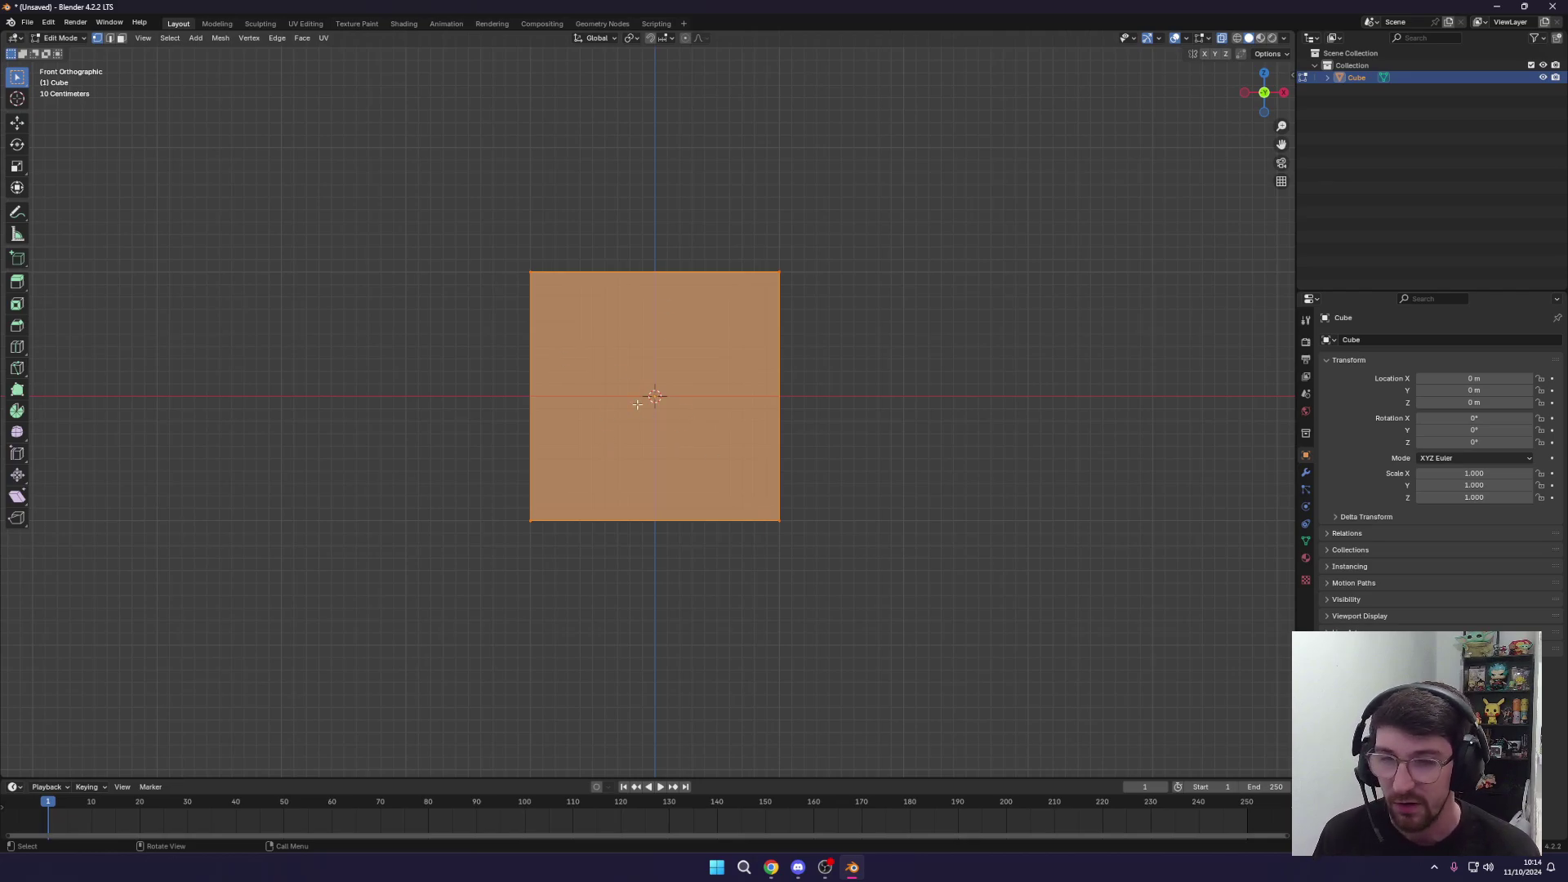
{"action": "key", "text": "g"}
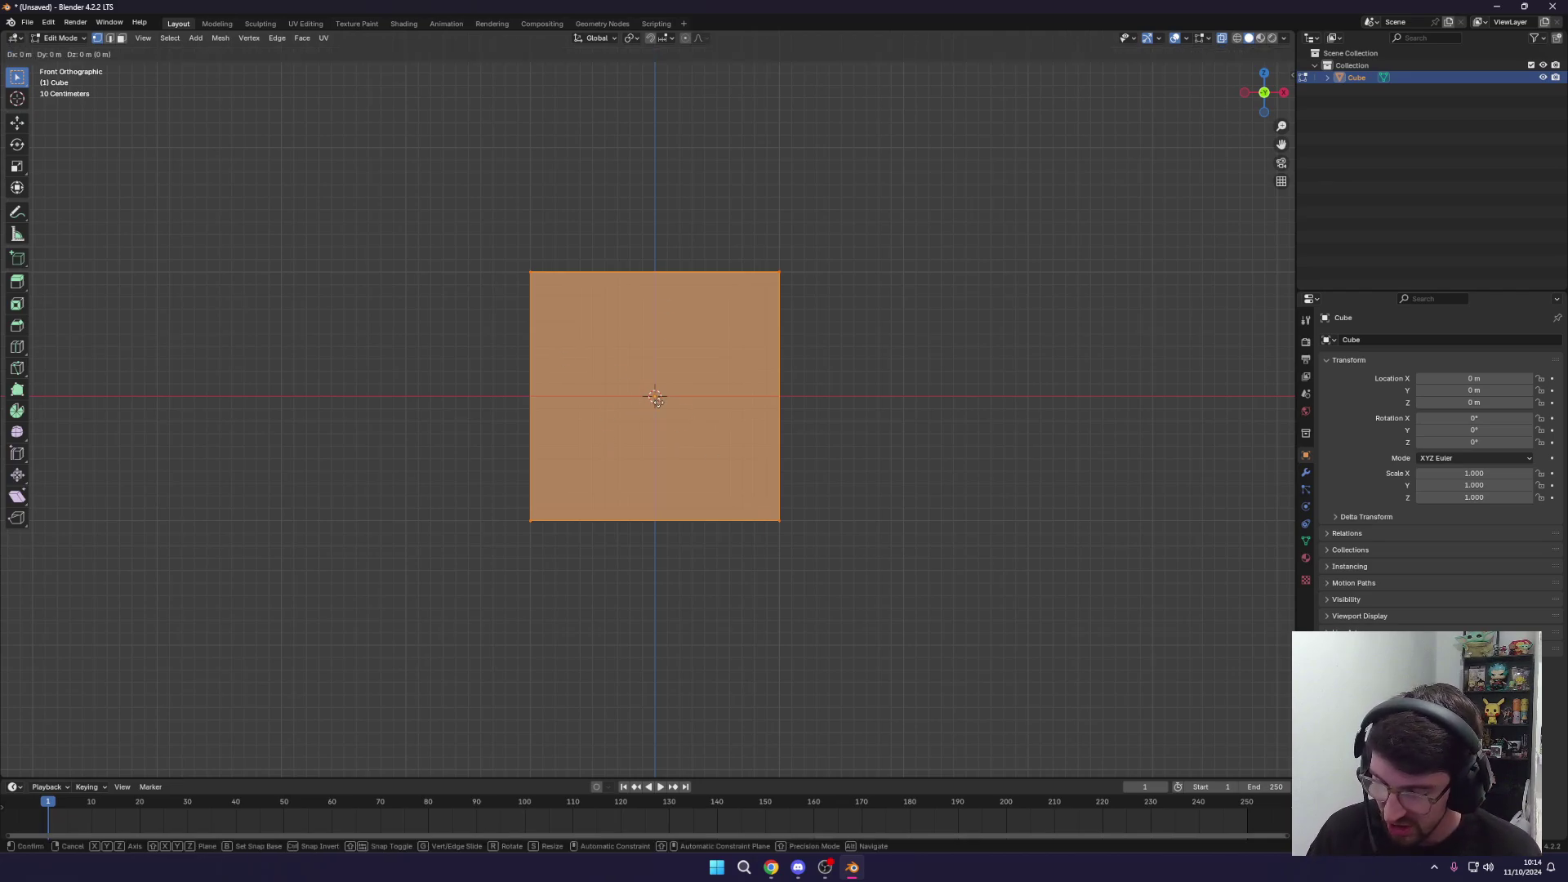
{"action": "key", "text": "x"}
{"action": "right_click", "coordinate": [466, 429]}
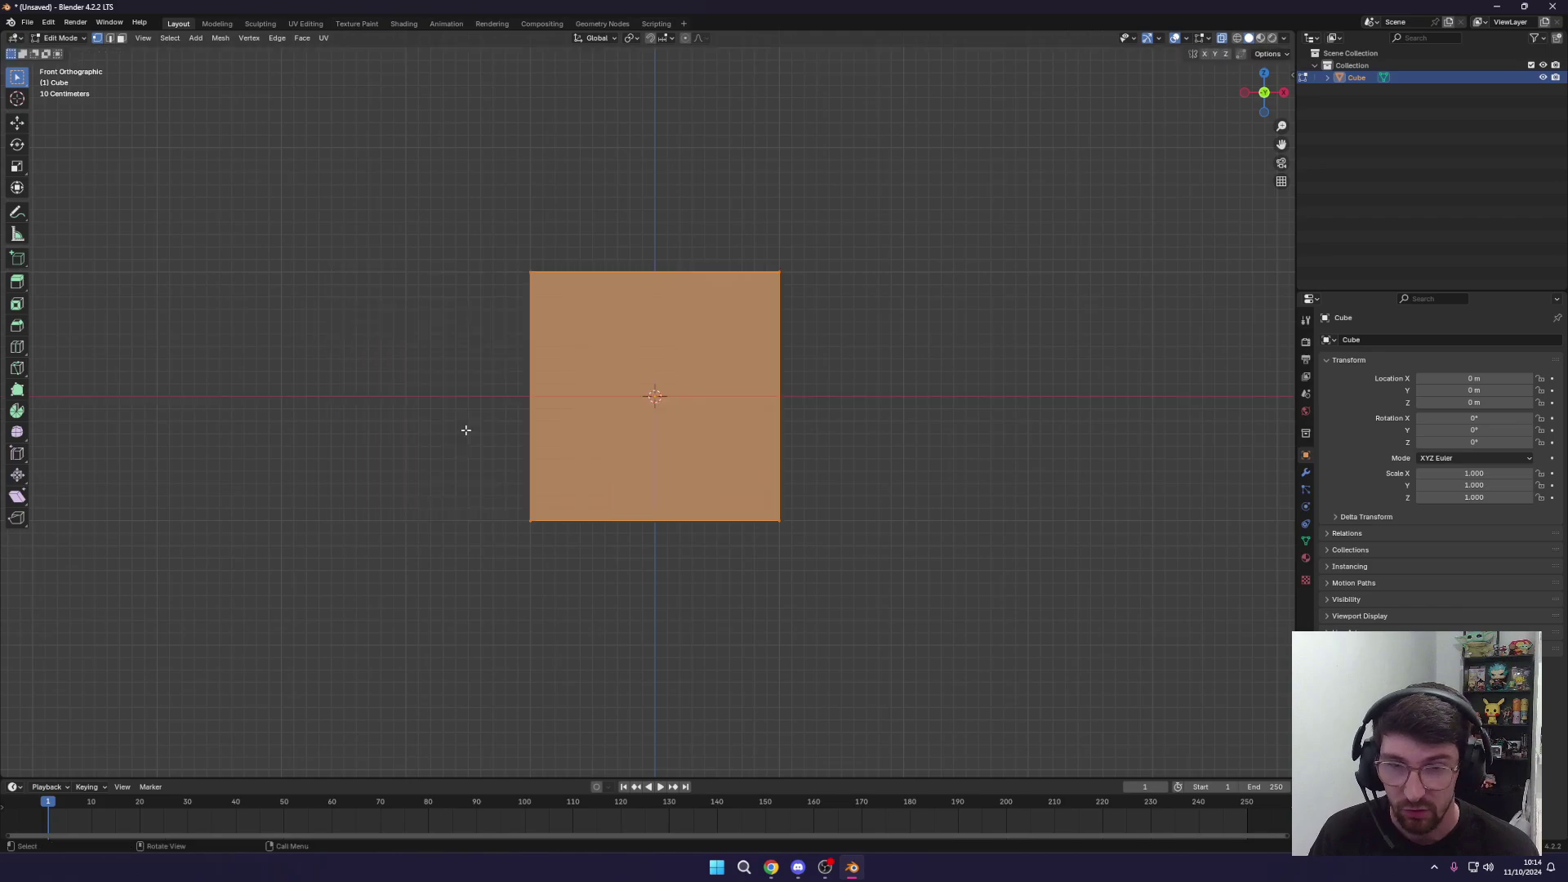
Try moving the cube's selected vertices along the Y axis in a perspective view.
{"action": "middle_click_drag", "start_coordinate": [598, 419], "coordinate": [559, 456]}
{"action": "scroll", "coordinate": [559, 456], "scroll_direction": "down", "scroll_amount": 3}
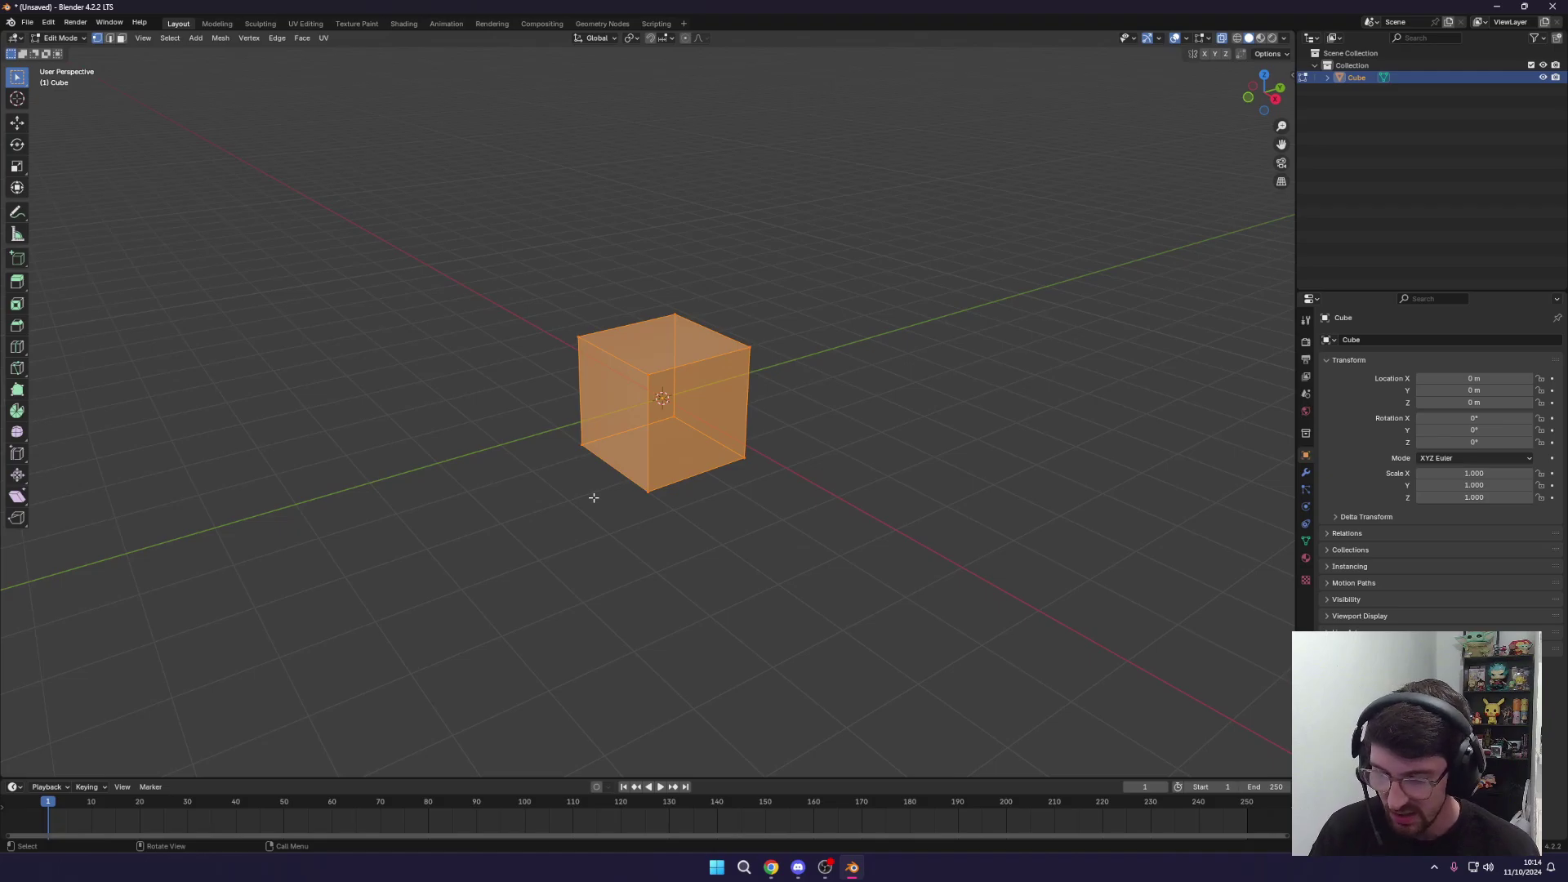
{"action": "key", "text": "g"}
{"action": "key", "text": "y"}
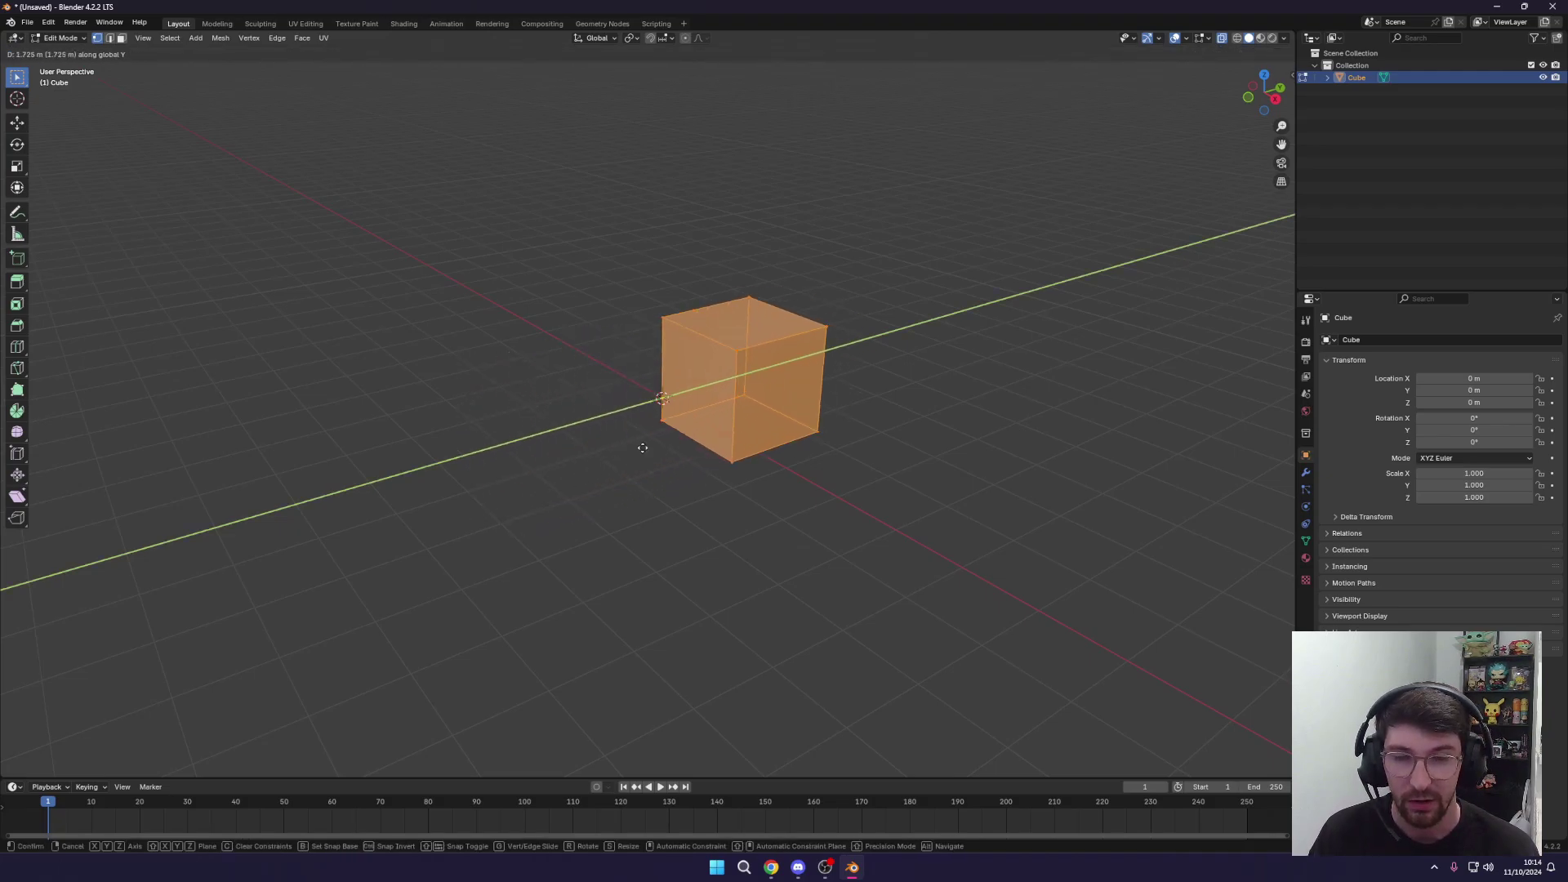
{"action": "right_click", "coordinate": [466, 497]}
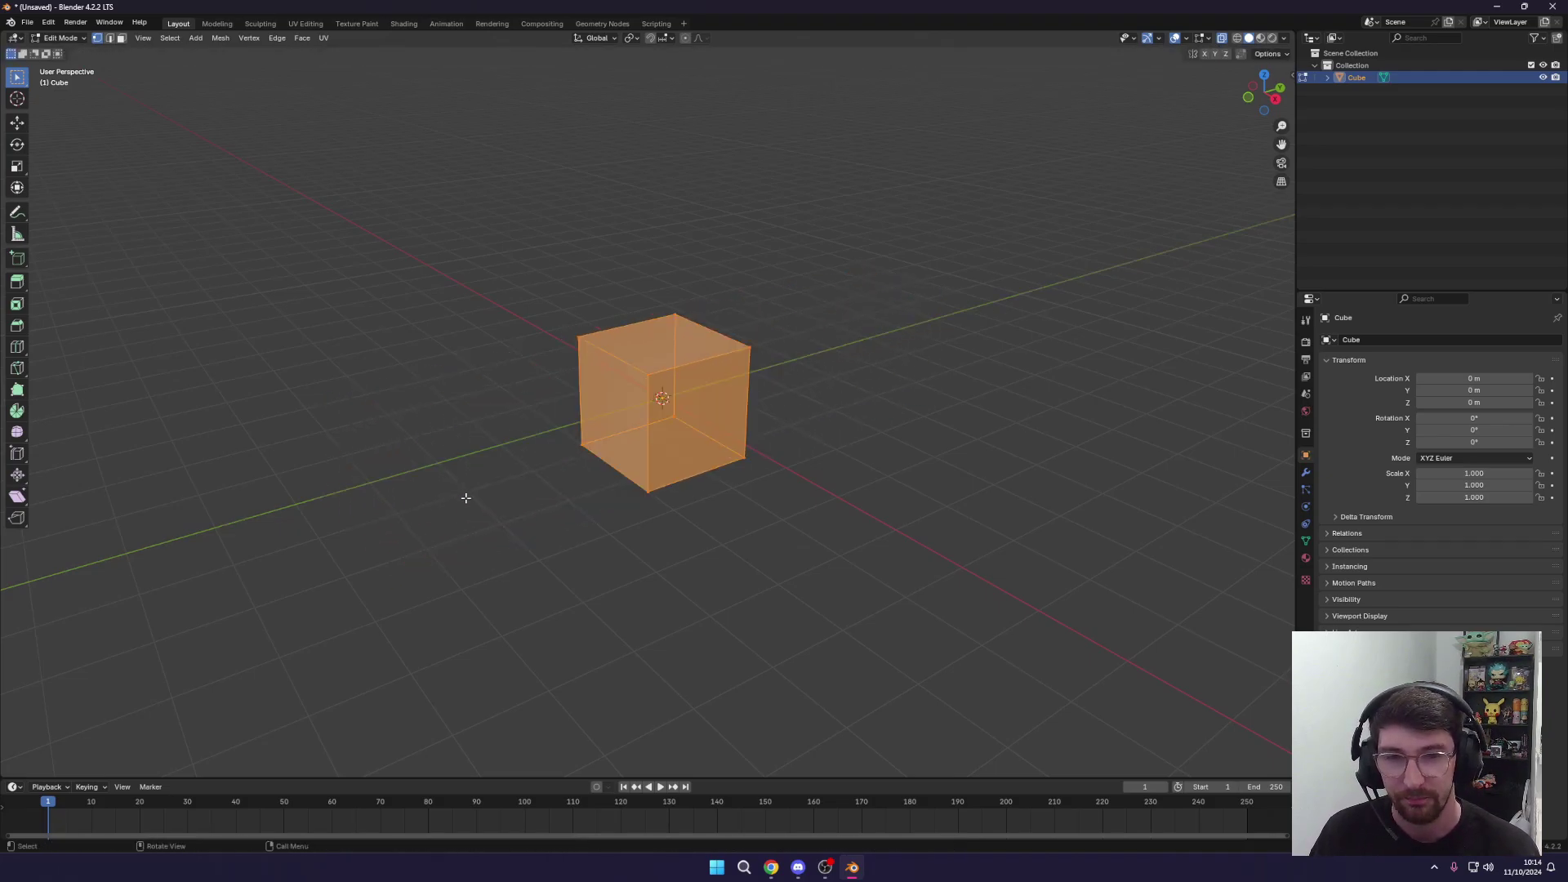
Return to the front orthographic view and set the snap target to Grid.
{"action": "key", "text": "KP_1"}
{"action": "scroll", "coordinate": [722, 457], "scroll_direction": "up", "scroll_amount": 1}
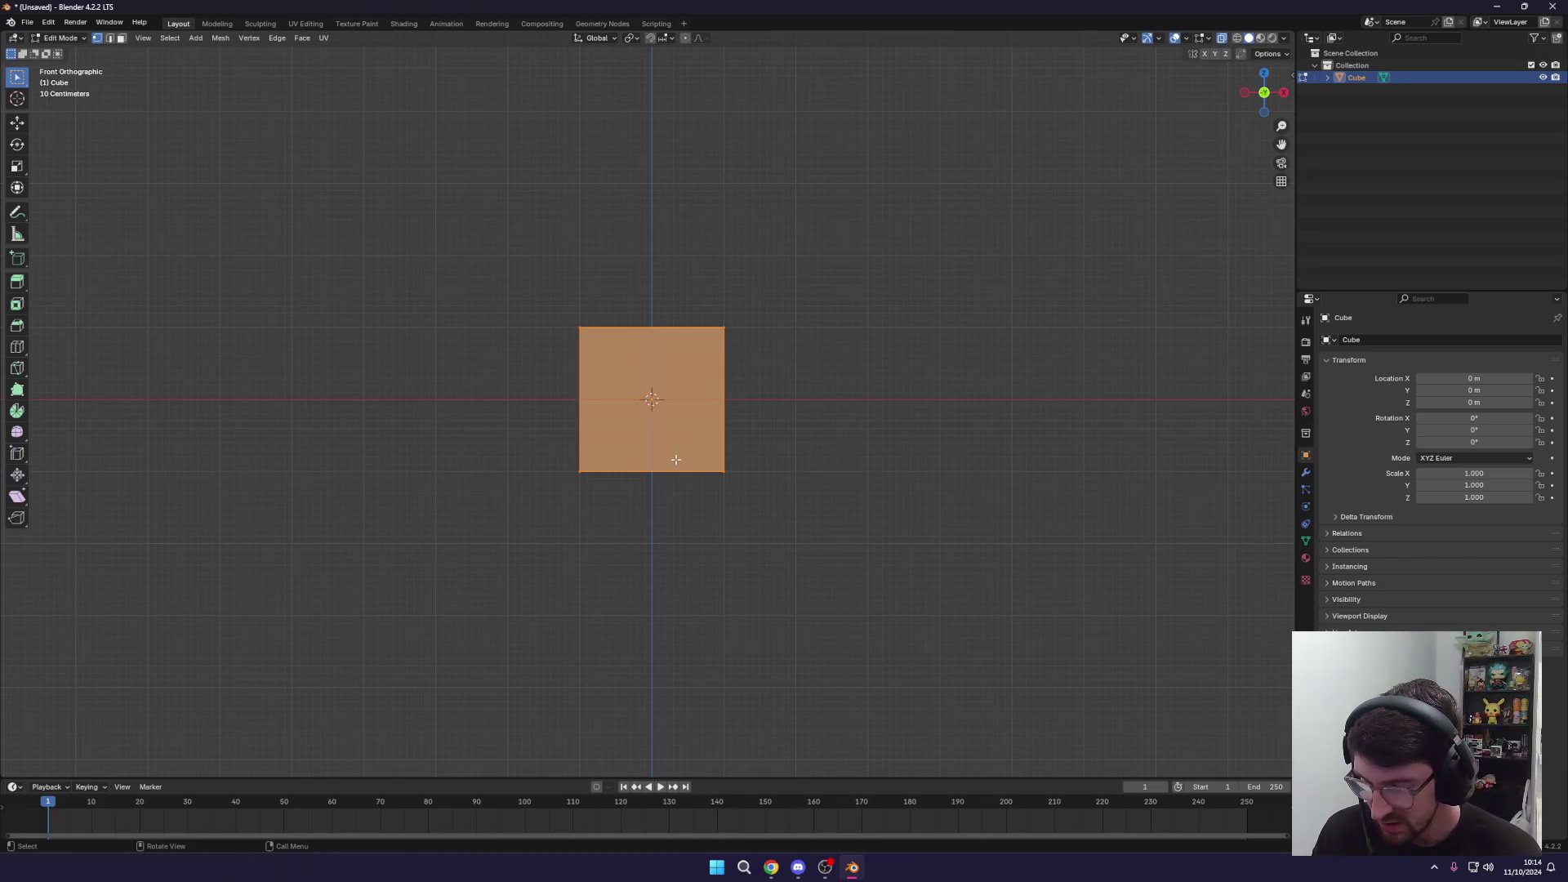
{"action": "key", "text": "g"}
{"action": "key", "text": "z"}
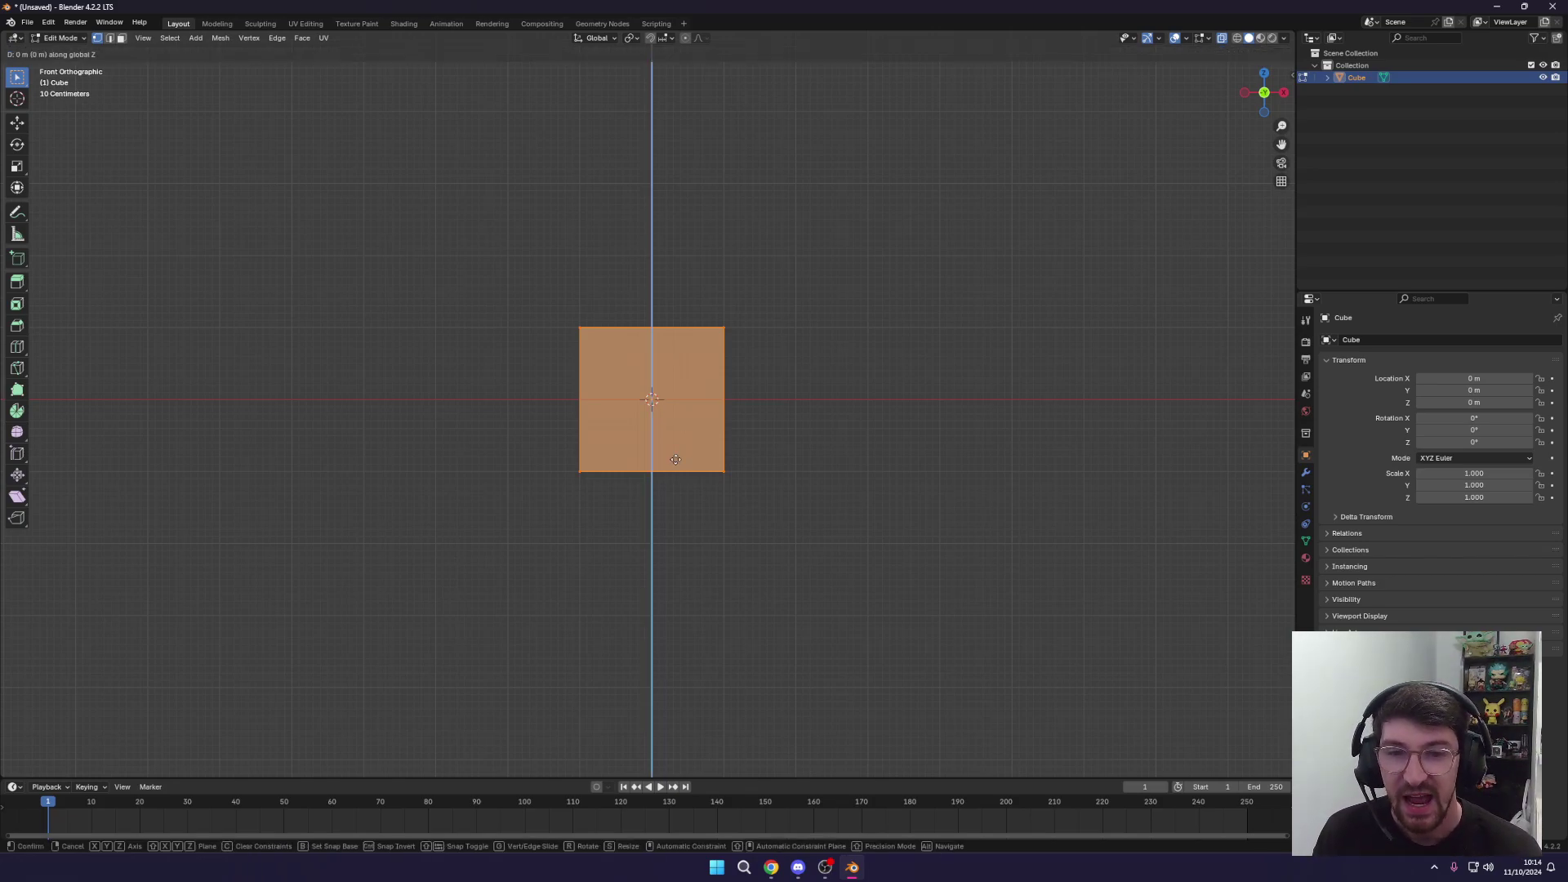
{"action": "key", "text": "Escape"}
{"action": "left_click", "coordinate": [665, 38]}
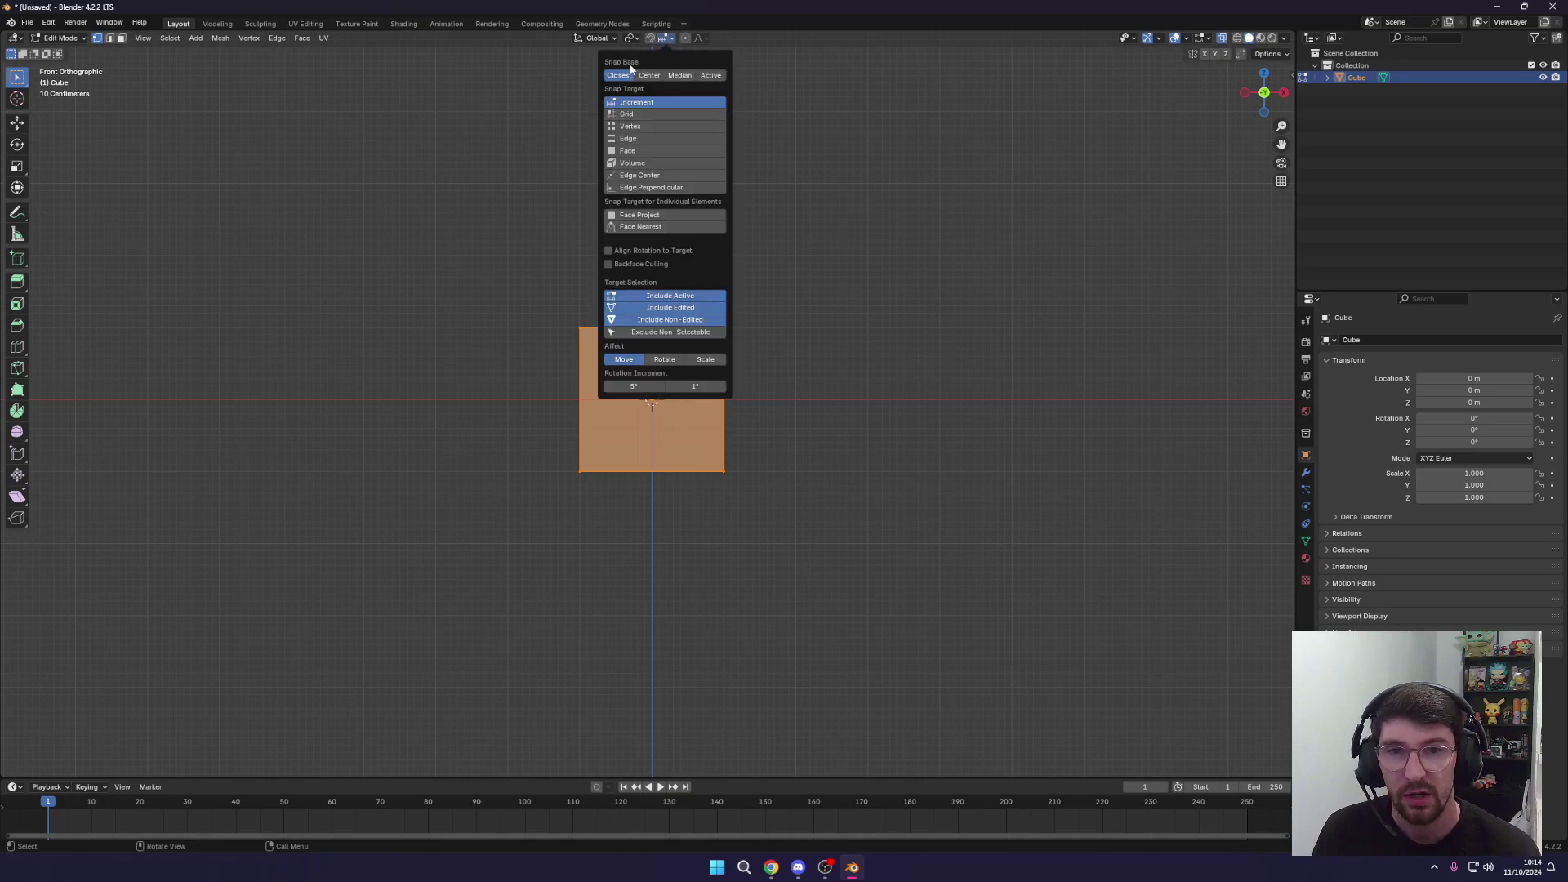
{"action": "left_click", "coordinate": [625, 115]}
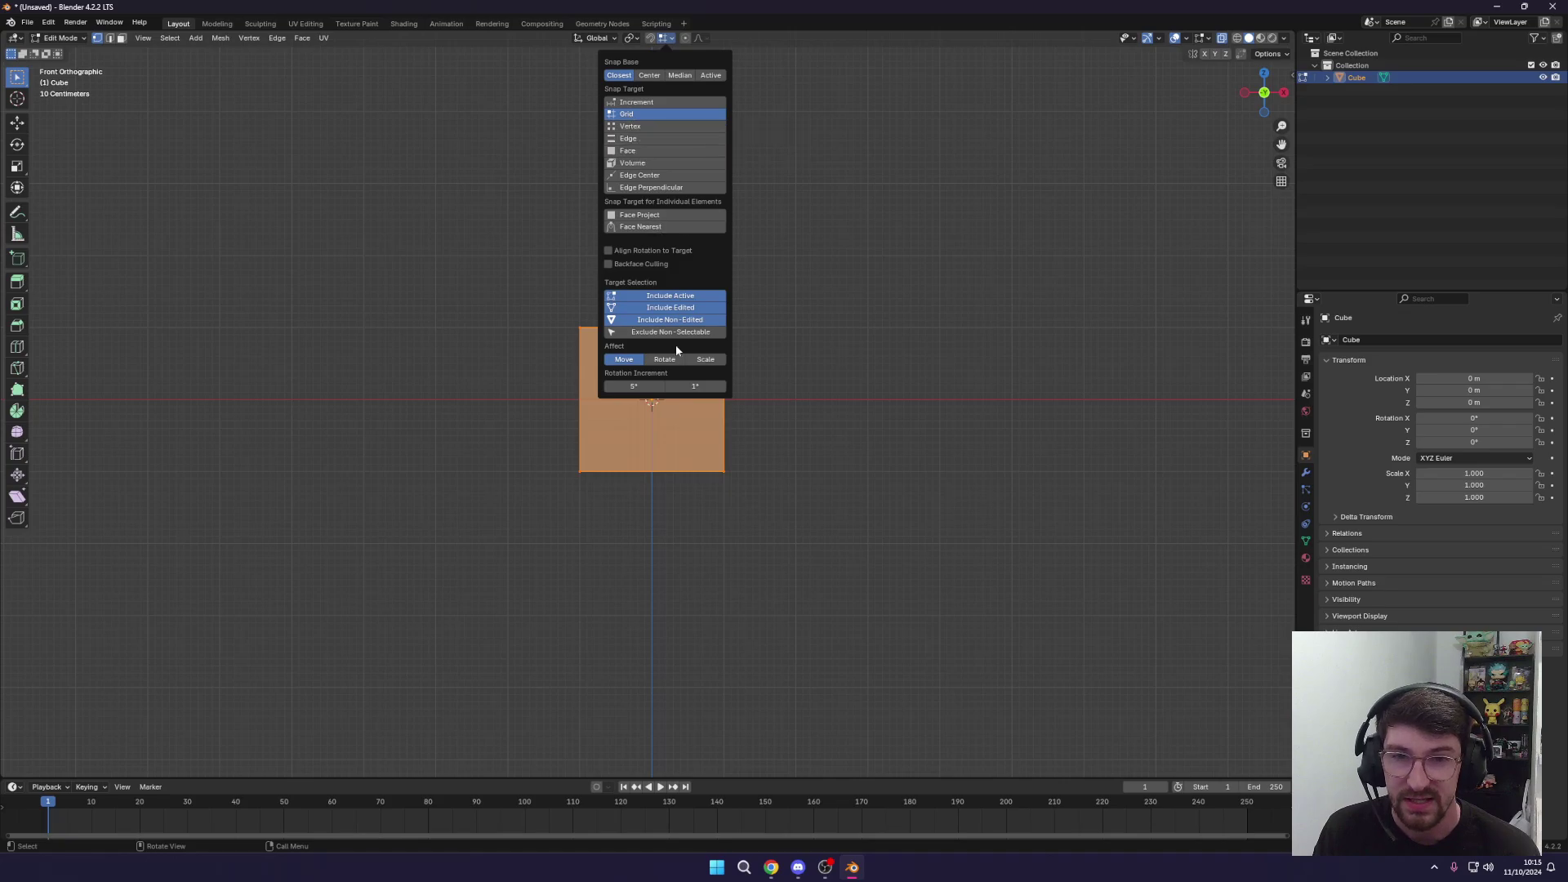
{"action": "left_click", "coordinate": [745, 385]}
{"action": "left_click", "coordinate": [694, 466]}
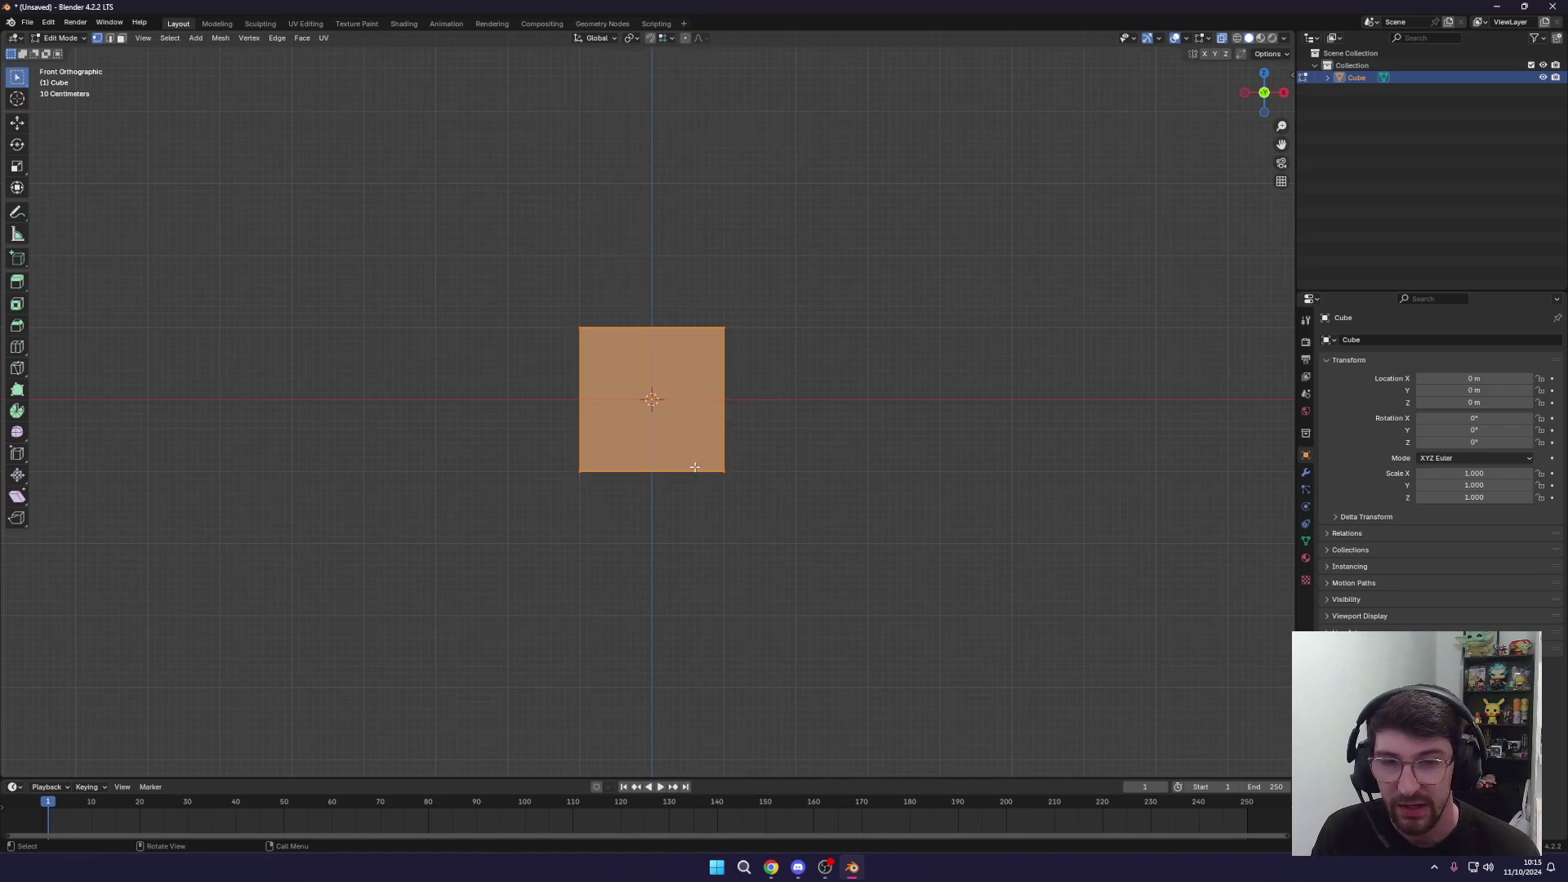
Clear the selection and try moving a single vertex at the cube's upper-right corner freely.
{"action": "left_click", "coordinate": [792, 412]}
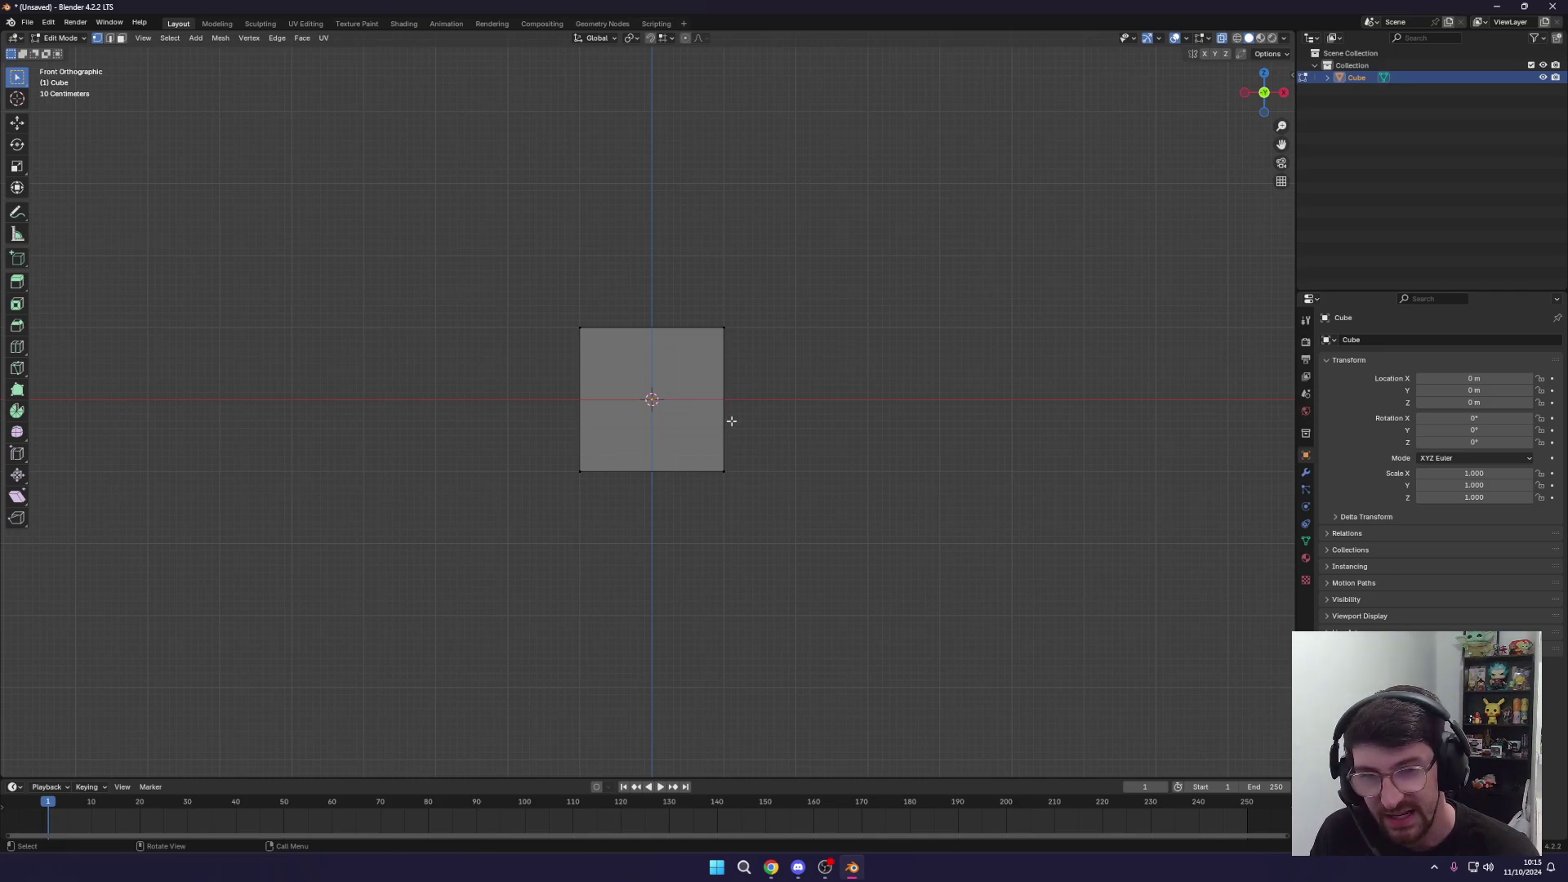
{"action": "key", "text": "a"}
{"action": "key", "text": "alt+a"}
{"action": "left_click", "coordinate": [723, 327]}
{"action": "key", "text": "g"}
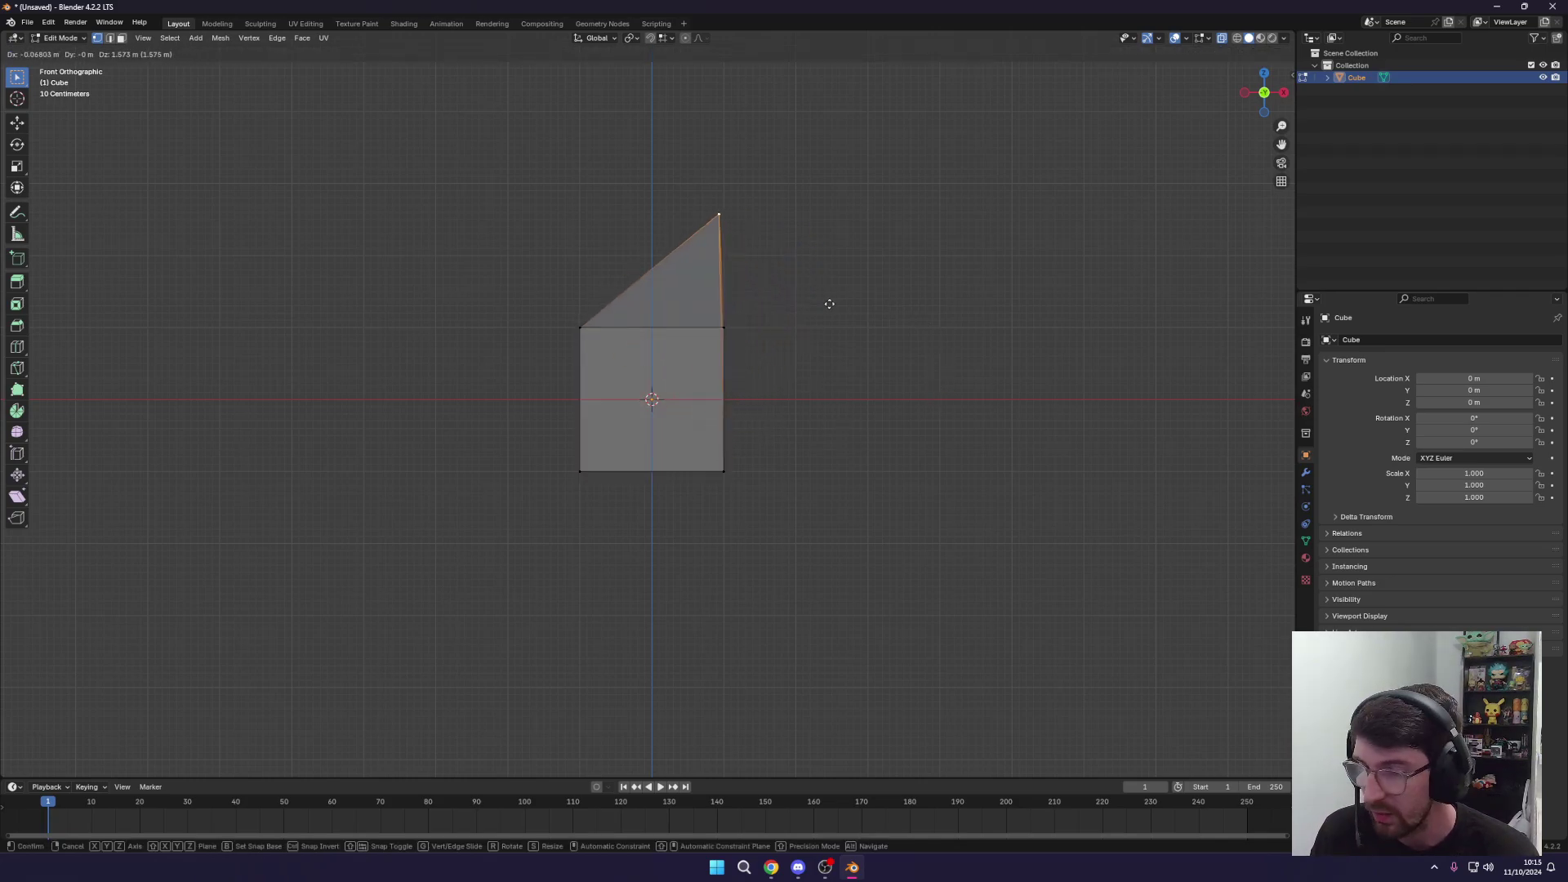
{"action": "key", "text": "Escape"}
Select the whole cube mesh and move it up along Z with snapping until its base sits at the world origin.
{"action": "key", "text": "a"}
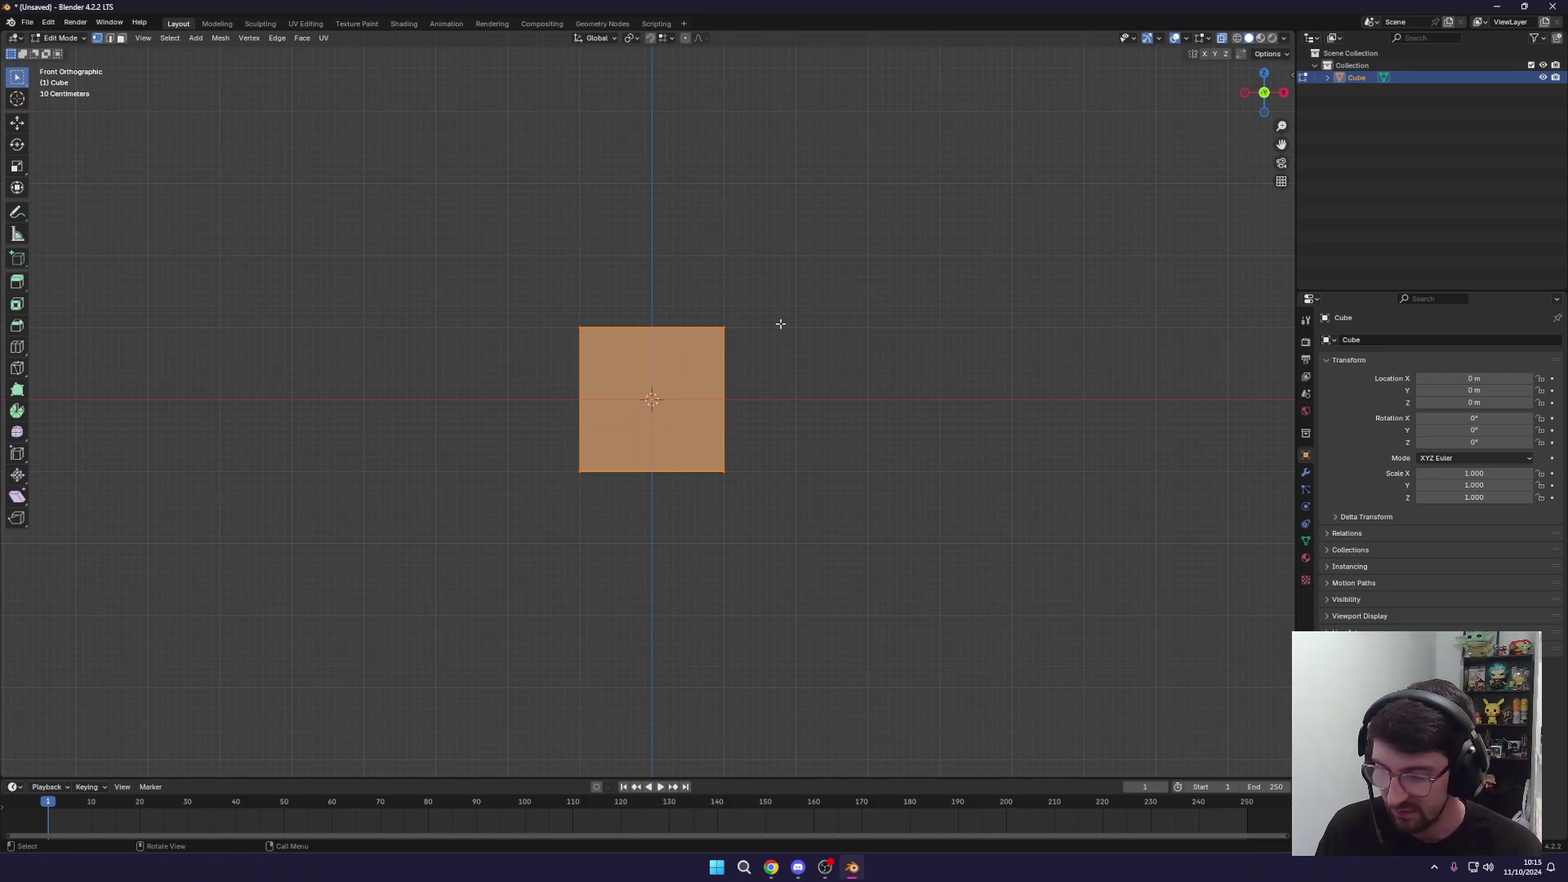
{"action": "key", "text": "g"}
{"action": "key", "text": "z"}
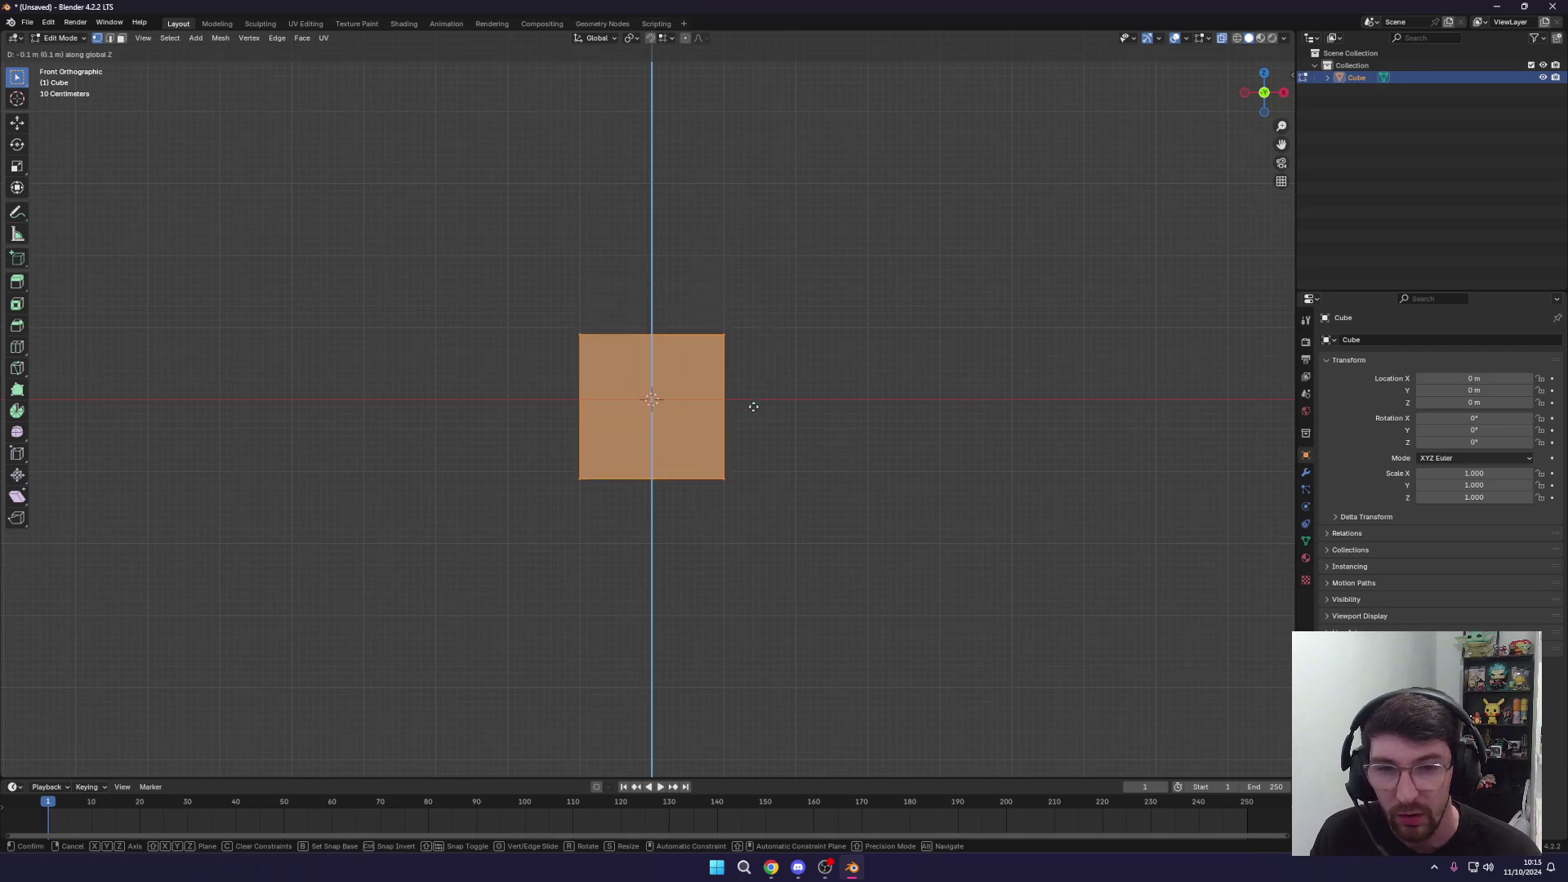
{"action": "left_click", "coordinate": [748, 323]}
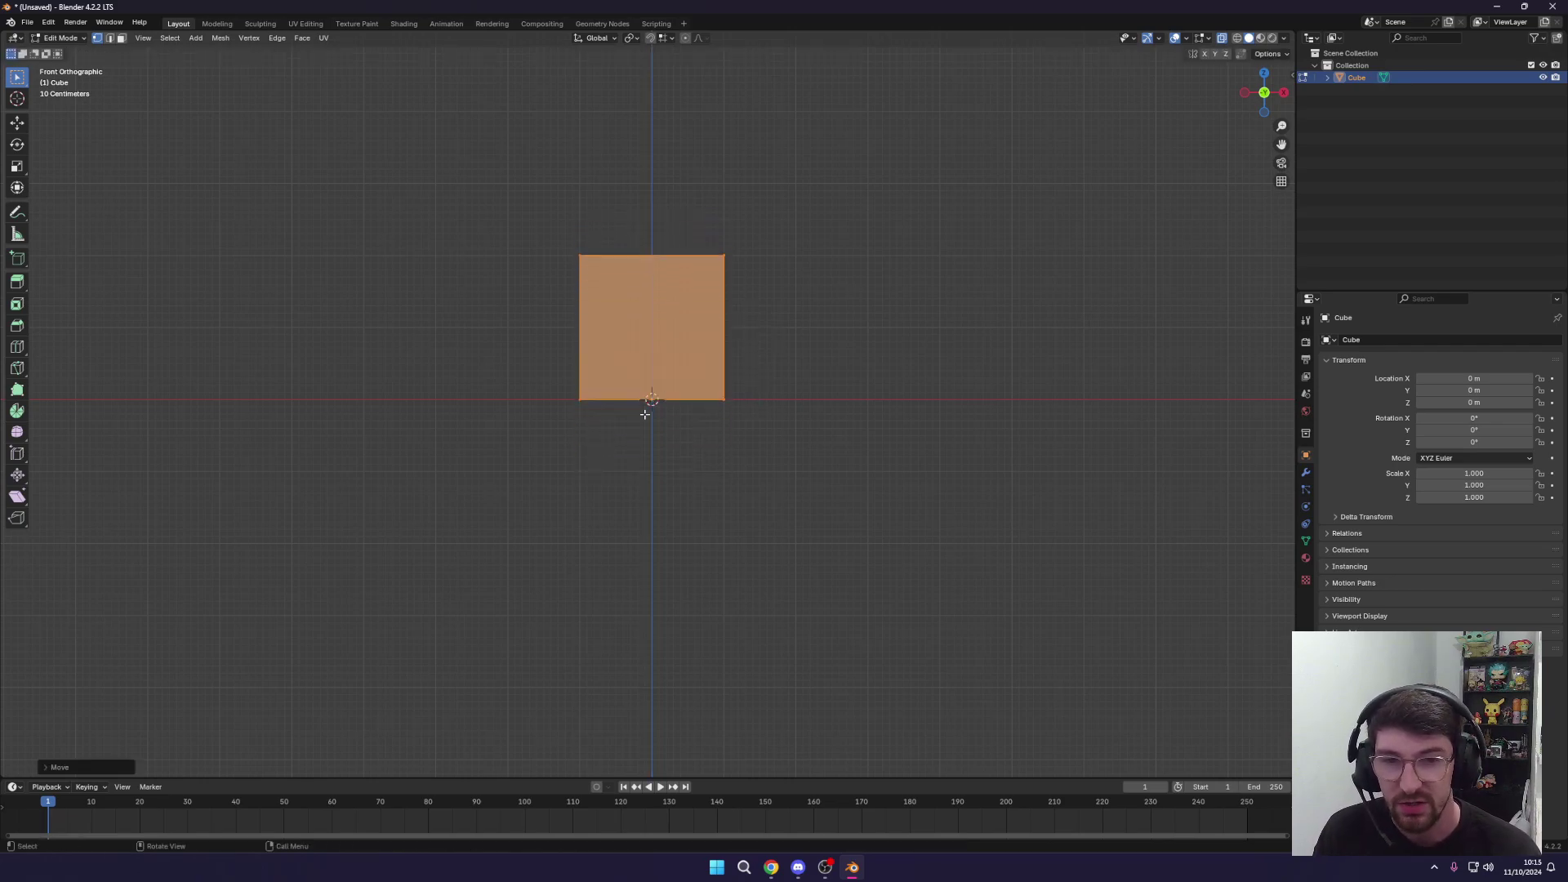
{"action": "scroll", "coordinate": [681, 437], "scroll_direction": "up", "scroll_amount": 8}
{"action": "scroll", "coordinate": [638, 368], "scroll_direction": "down", "scroll_amount": 6}
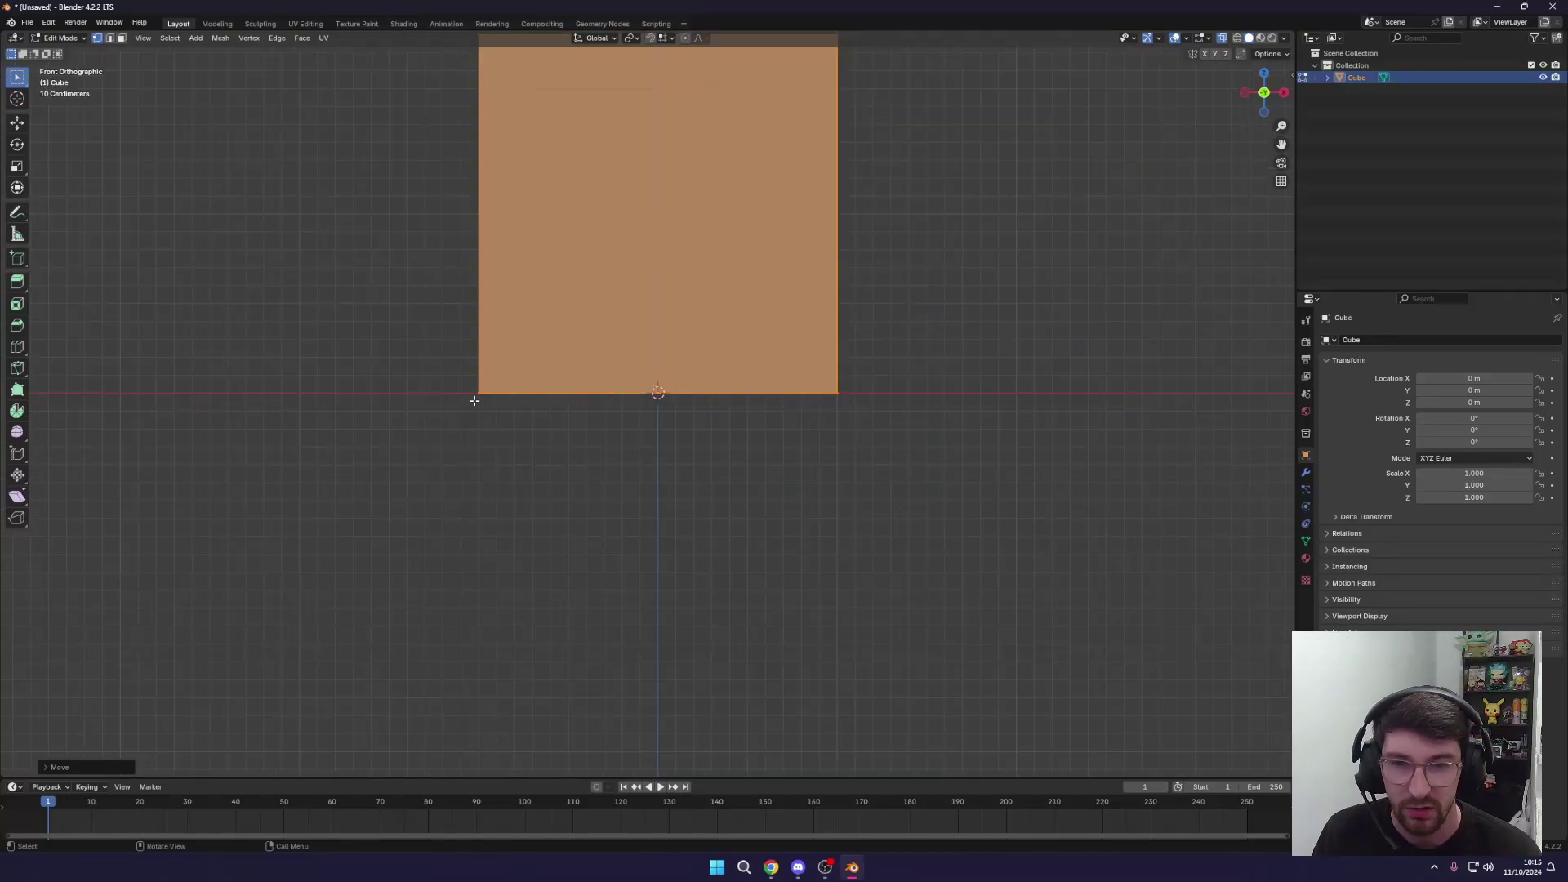
{"action": "scroll", "coordinate": [839, 388], "scroll_direction": "down", "scroll_amount": 5}
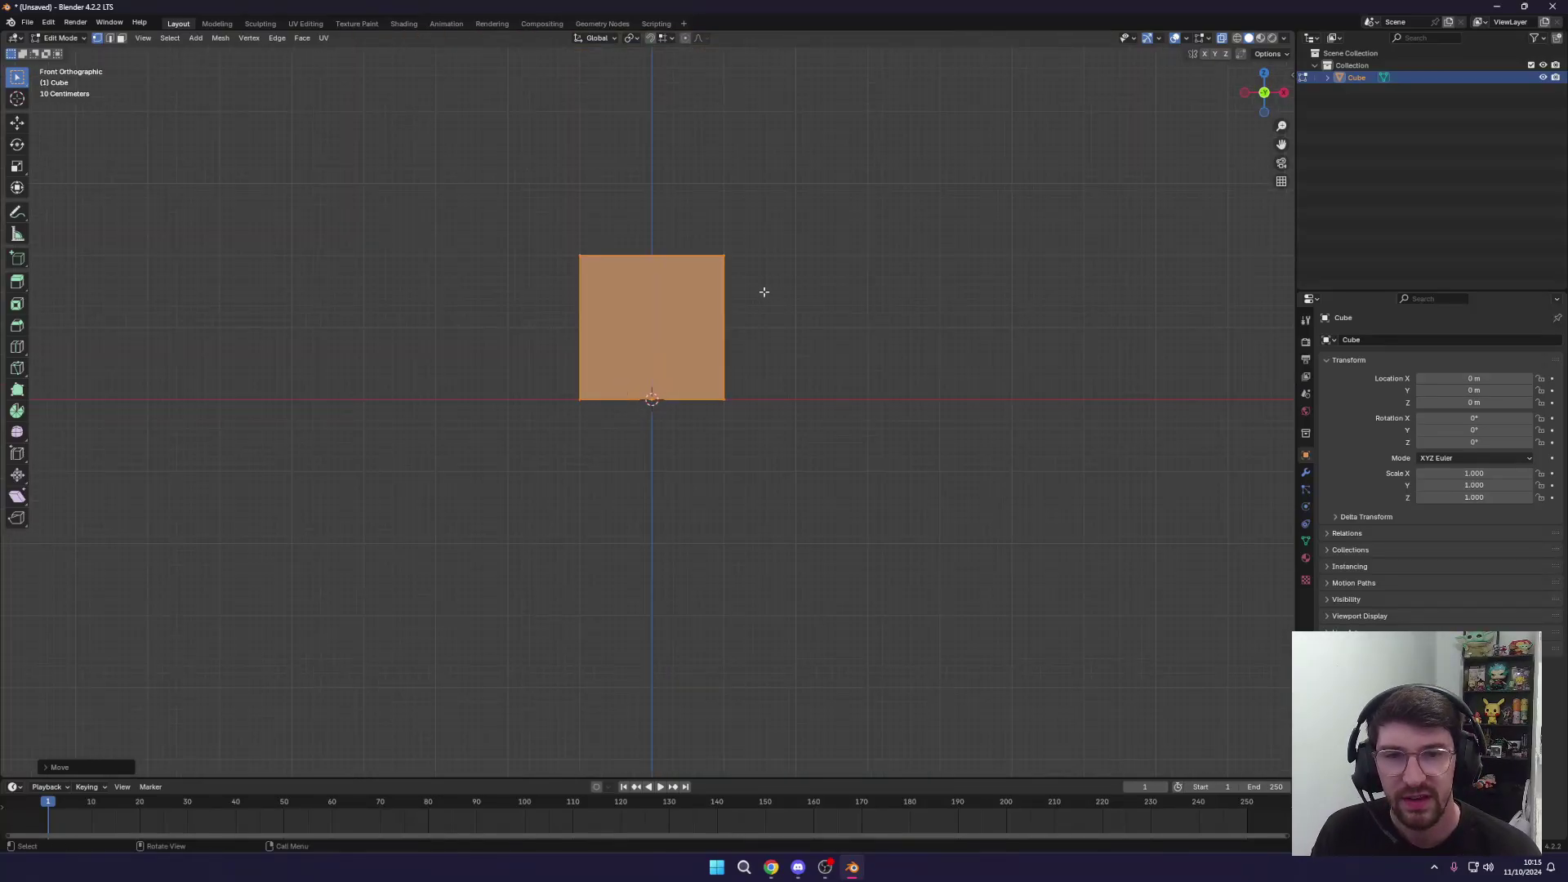
Switch to face selection with X-ray display off, viewing the cube in perspective.
{"action": "middle_click_drag", "start_coordinate": [763, 291], "coordinate": [590, 411]}
{"action": "left_click", "coordinate": [818, 346]}
{"action": "key", "text": "a"}
{"action": "left_click", "coordinate": [121, 38]}
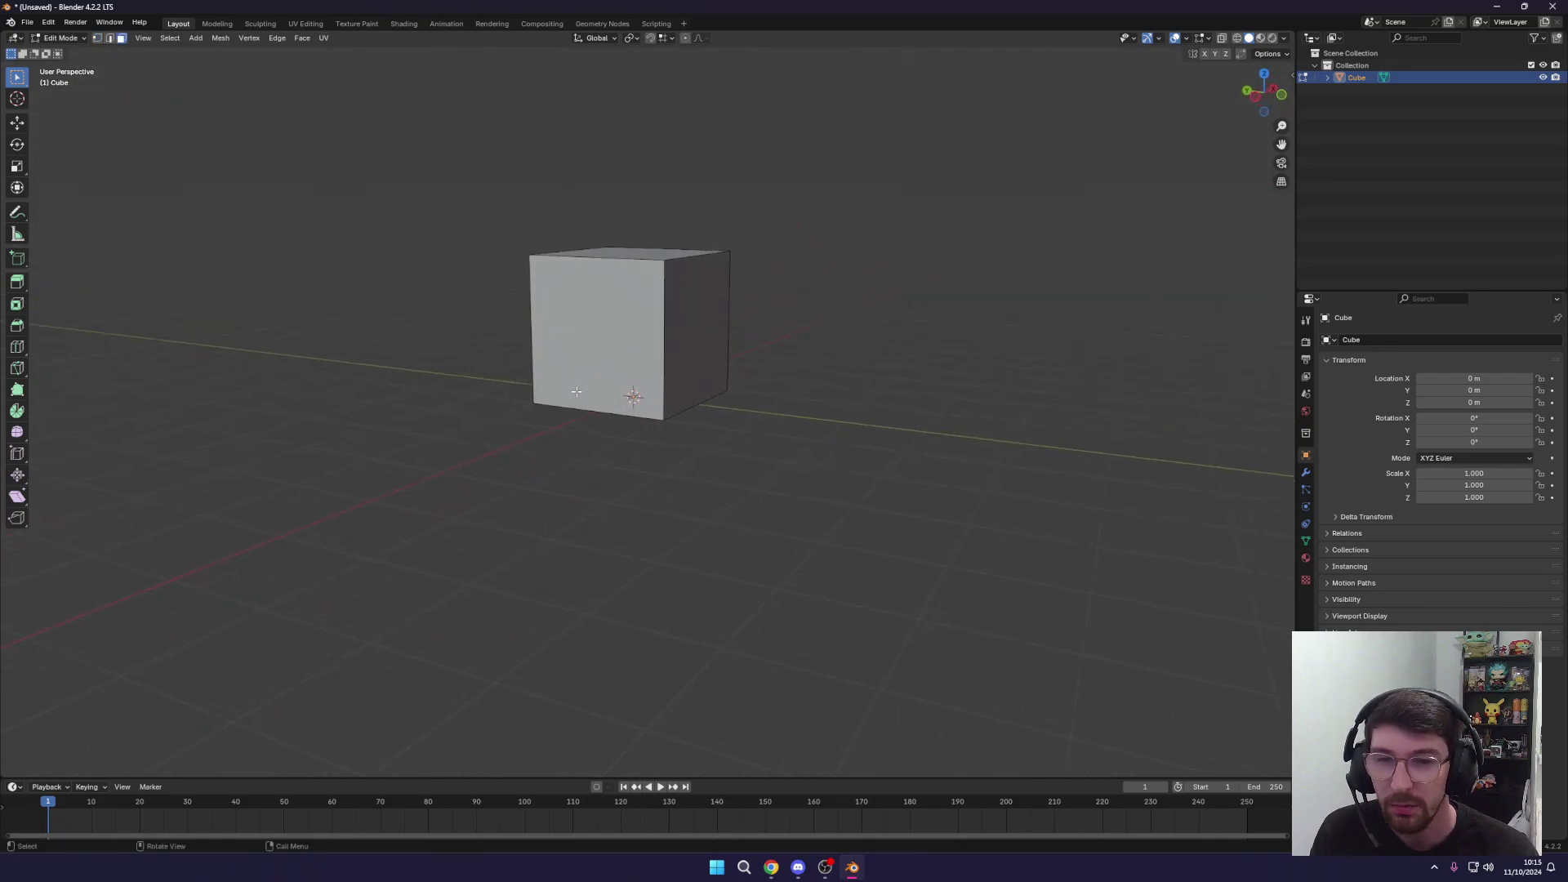
Practise selecting all faces and adding adjacent side and top faces to a selection, ending with nothing selected.
{"action": "key", "text": "a"}
{"action": "middle_click_drag", "start_coordinate": [744, 492], "coordinate": [675, 350]}
{"action": "key", "text": "alt+a"}
{"action": "left_click", "coordinate": [768, 445]}
{"action": "left_click", "coordinate": [665, 325], "text": "shift"}
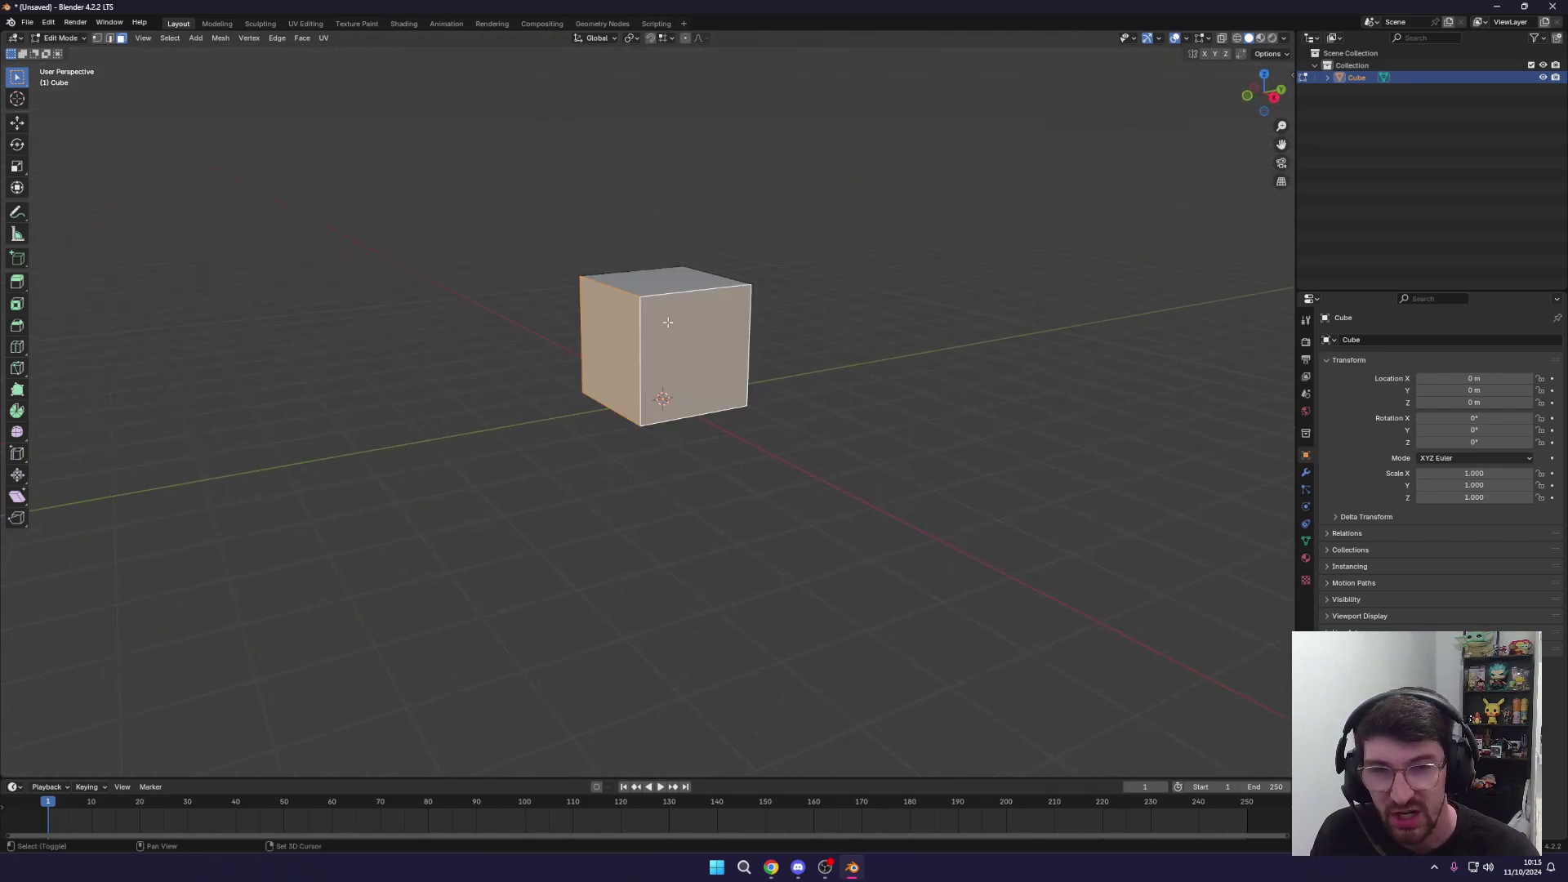
{"action": "left_click", "coordinate": [678, 282], "text": "shift"}
{"action": "middle_click_drag", "start_coordinate": [678, 281], "coordinate": [750, 510]}
{"action": "key", "text": "alt+a"}
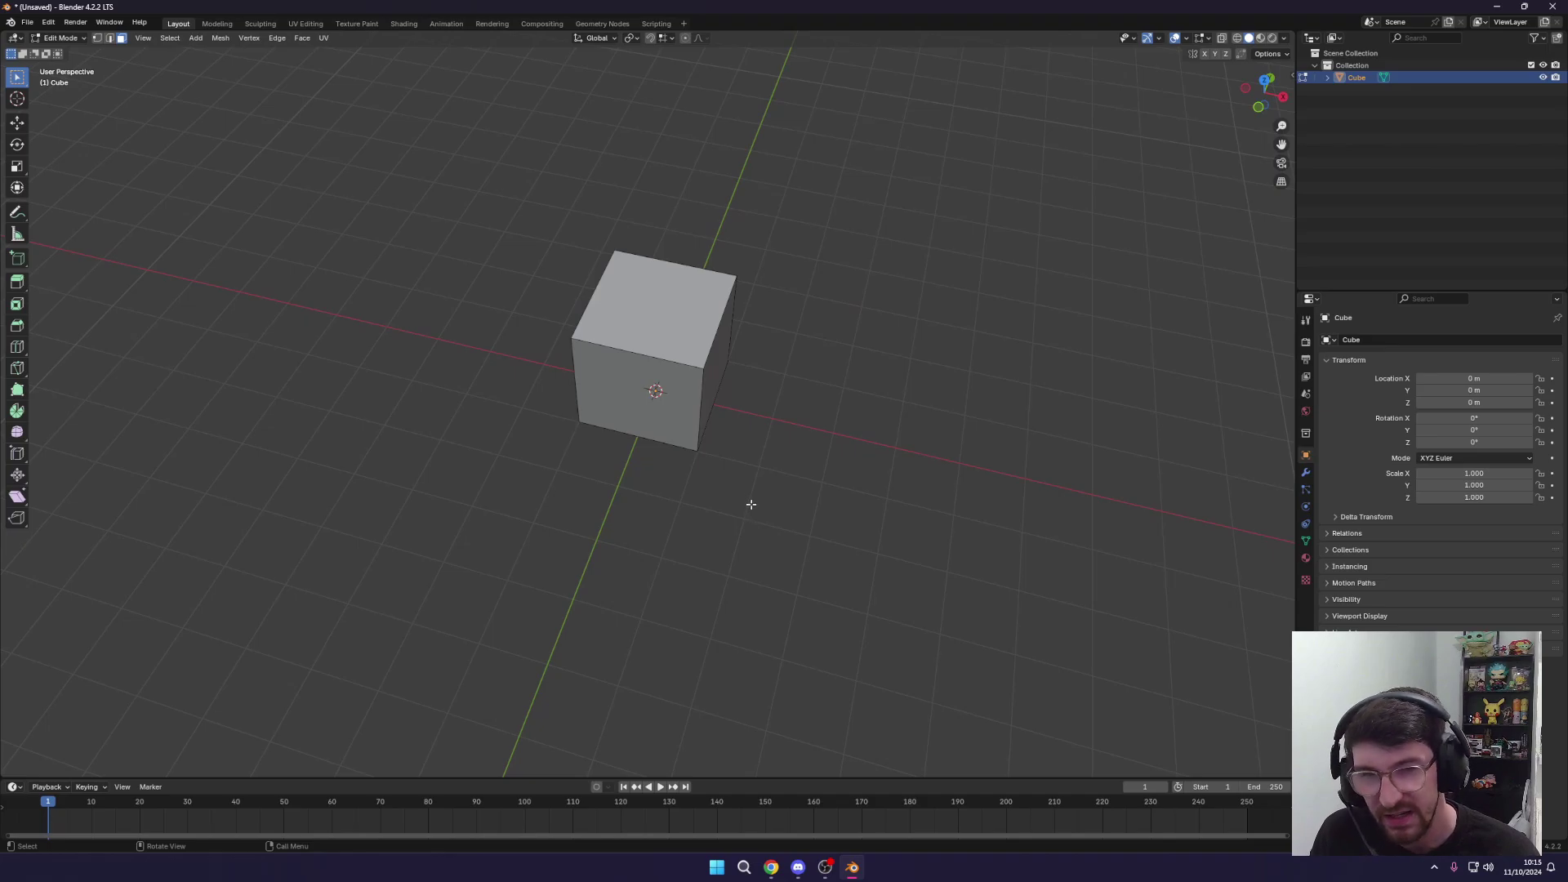
Select all of the cube's faces and inset each one individually by about 0.22 m.
{"action": "key", "text": "a"}
{"action": "middle_click_drag", "start_coordinate": [748, 494], "coordinate": [736, 448]}
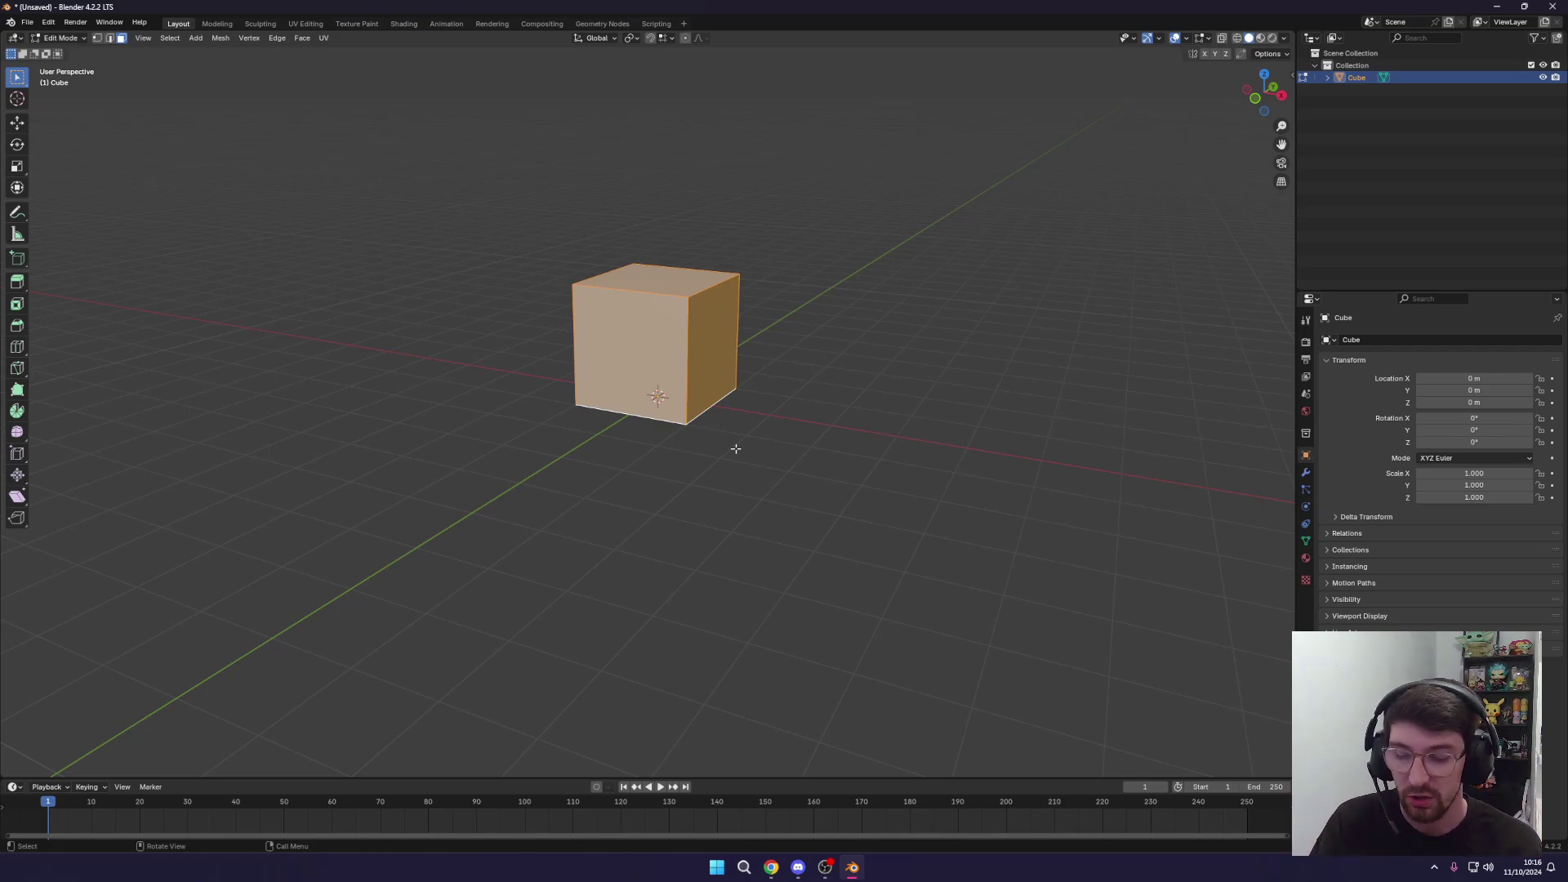
{"action": "key", "text": "i"}
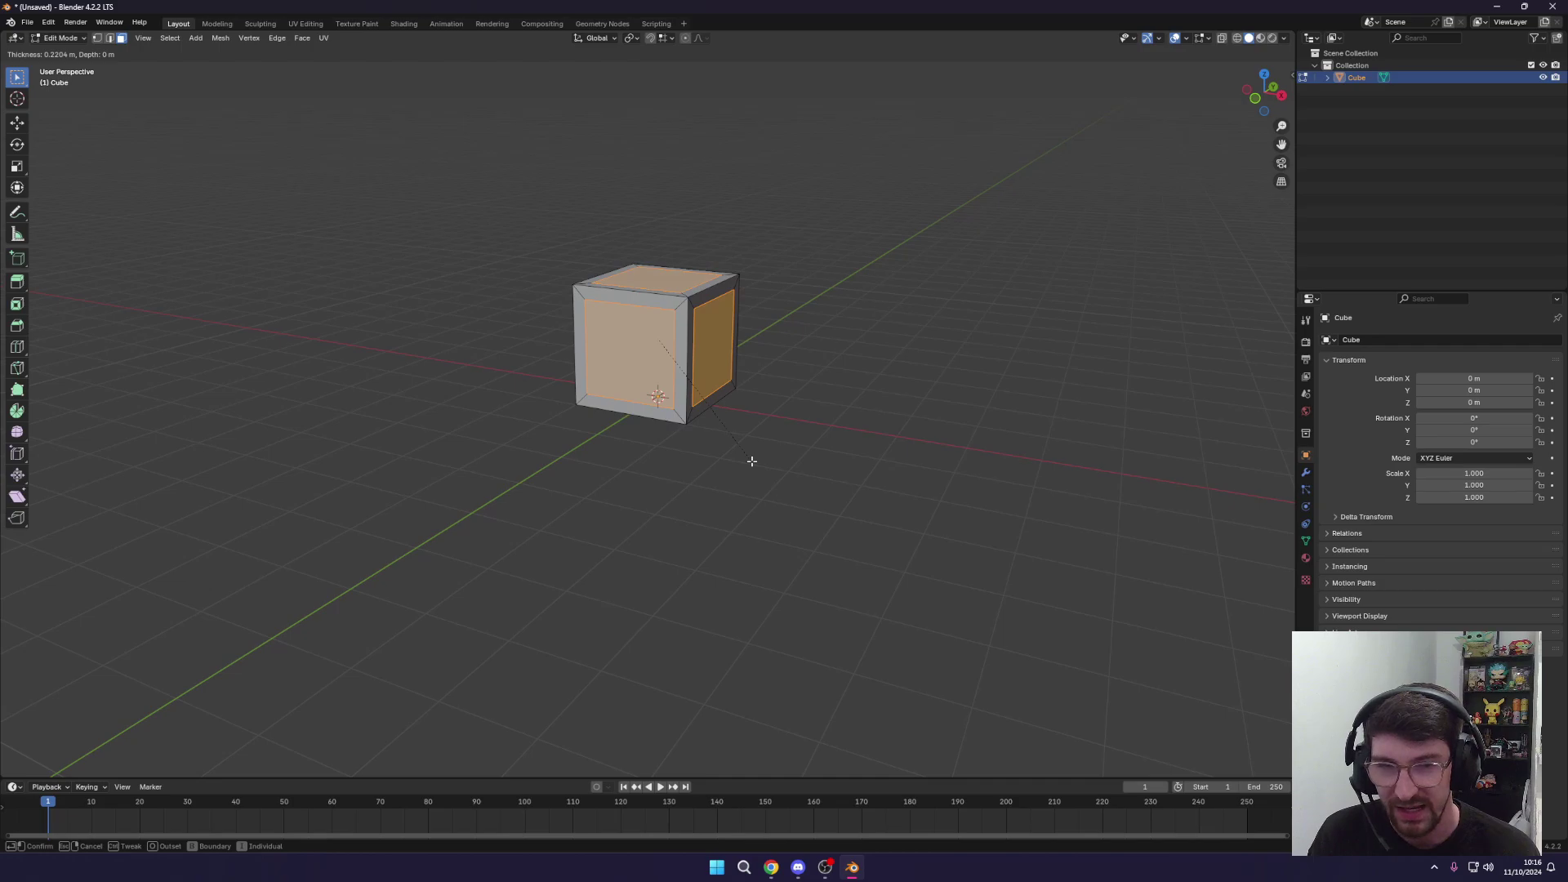
{"action": "left_click", "coordinate": [751, 461]}
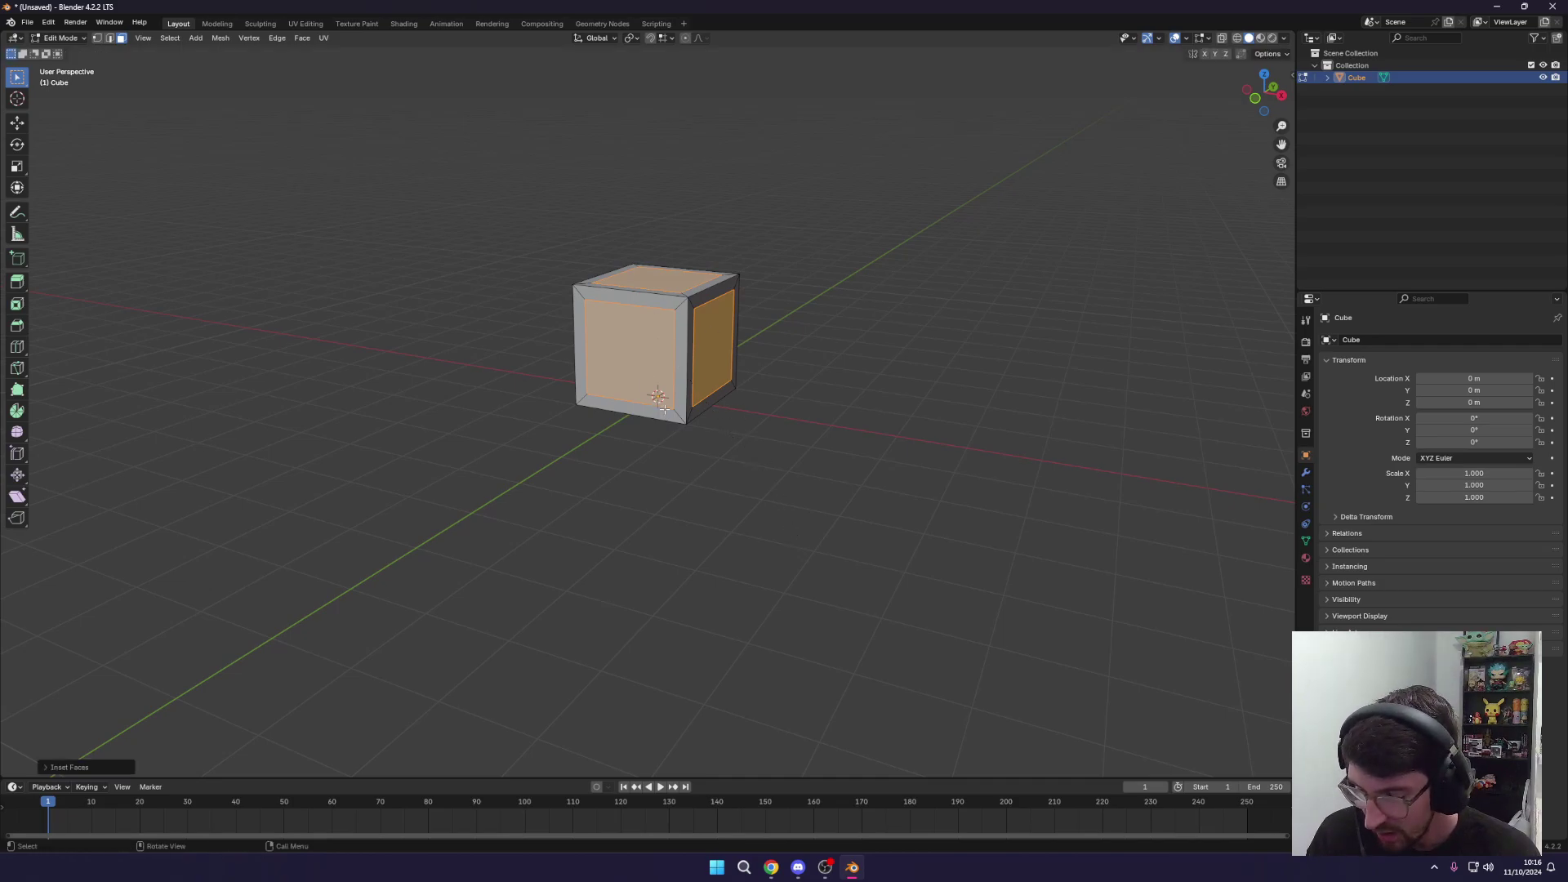
Try Extrude Faces on the inset faces, and undo the extrusion.
{"action": "middle_click_drag", "start_coordinate": [765, 414], "coordinate": [666, 388]}
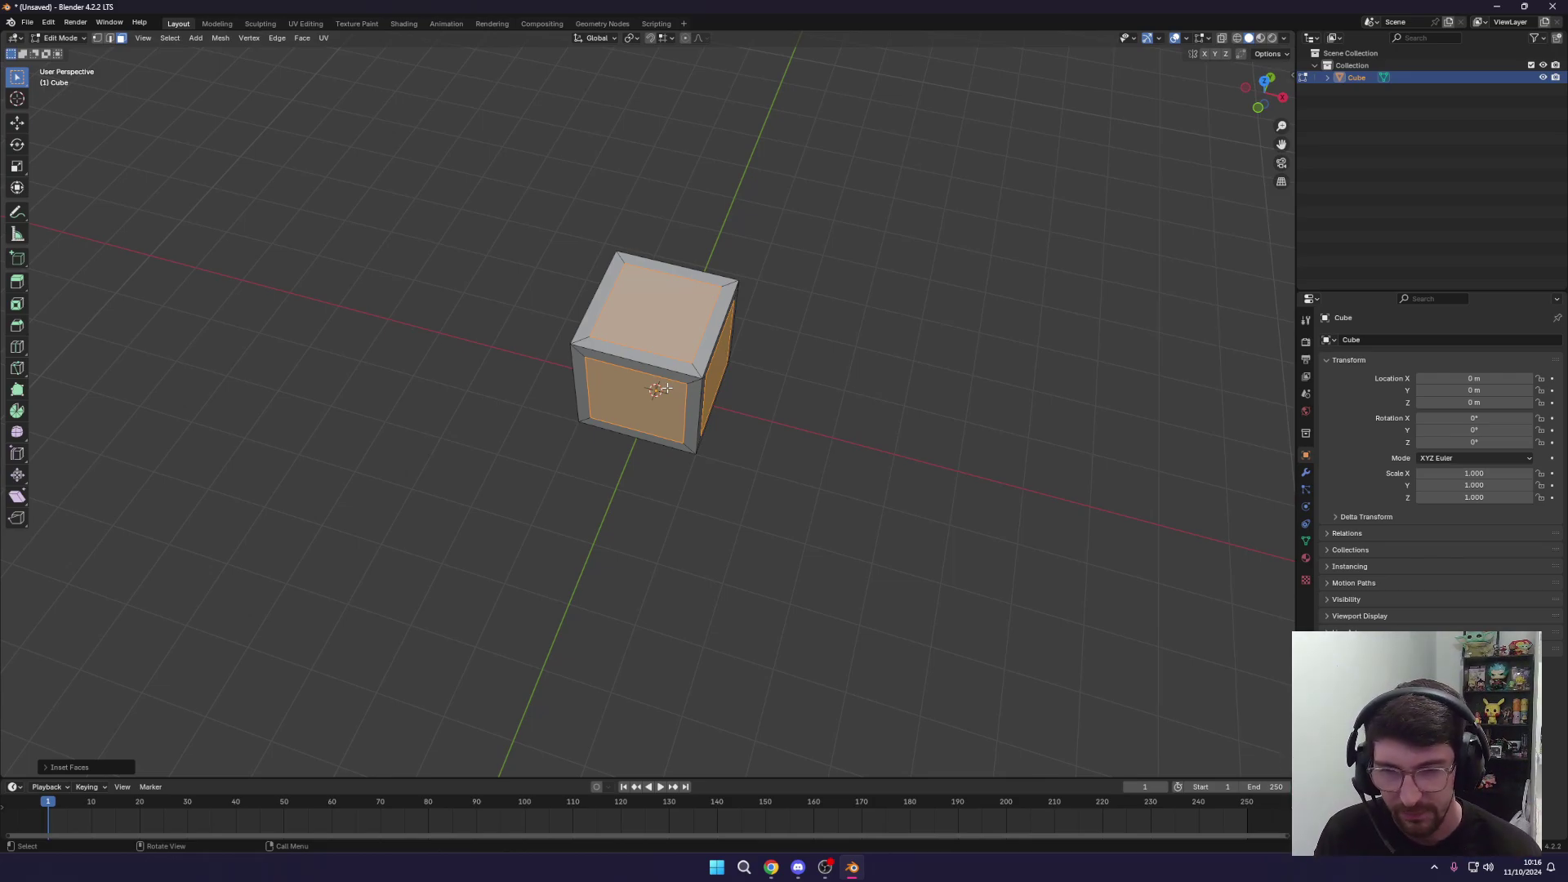
{"action": "middle_click_drag", "start_coordinate": [666, 389], "coordinate": [658, 344]}
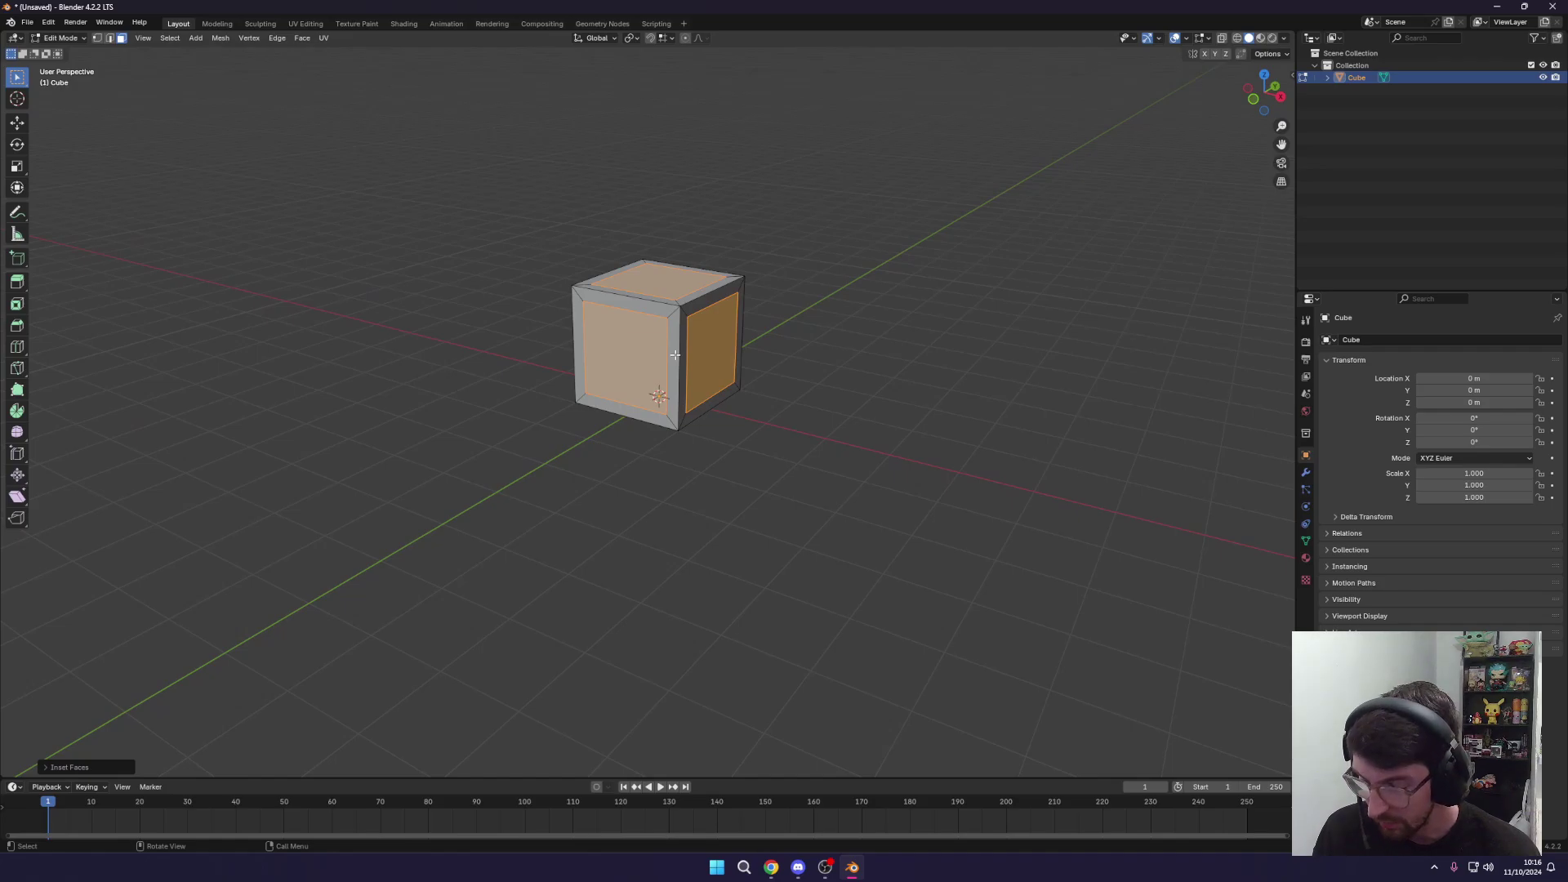
{"action": "key", "text": "alt+e"}
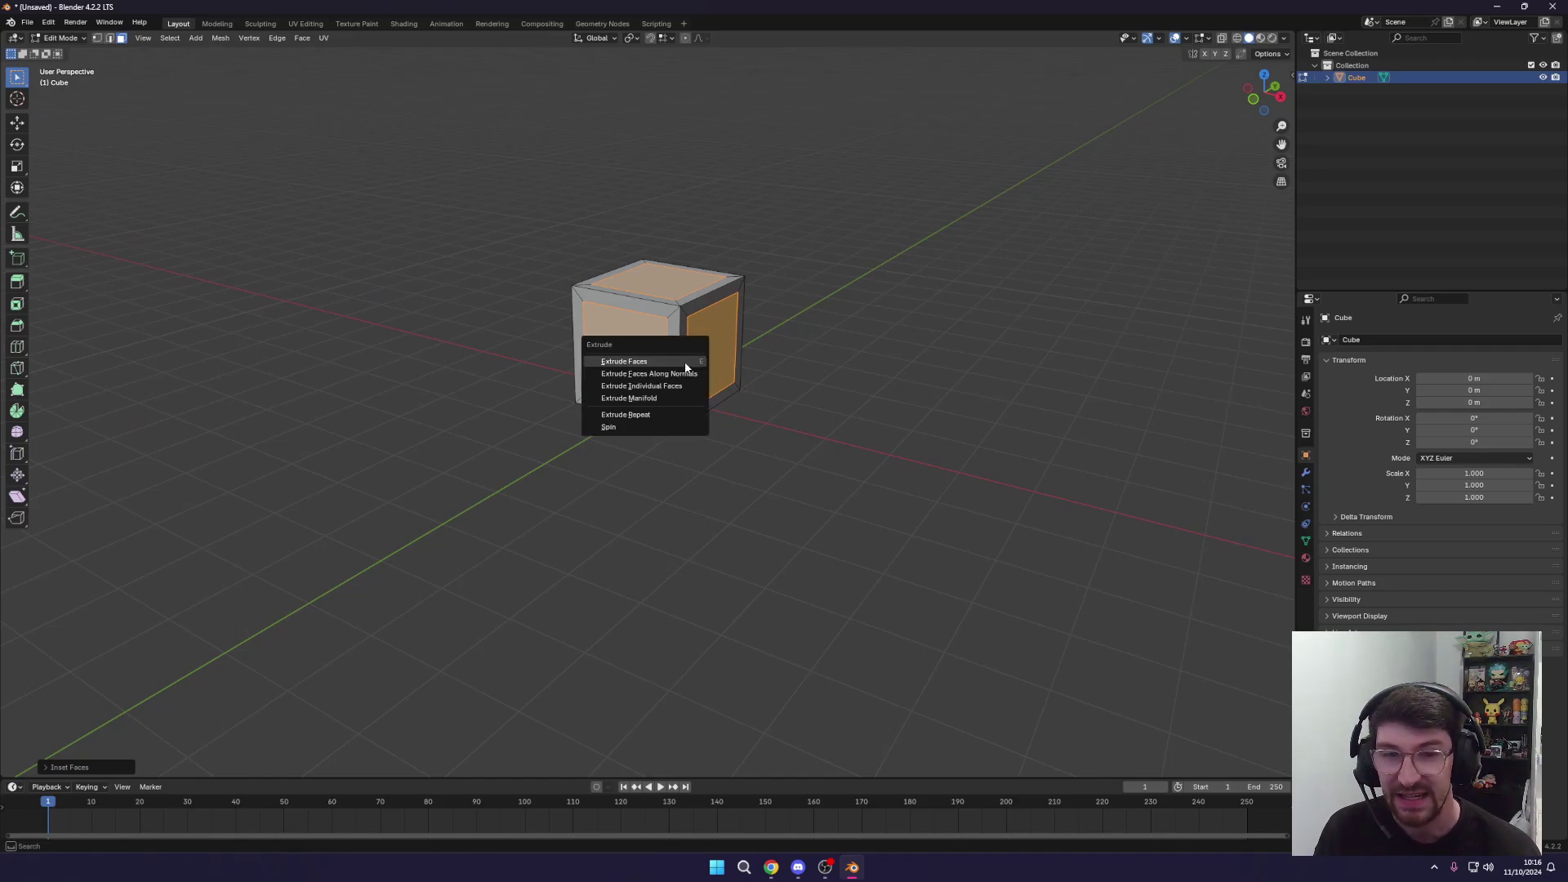
{"action": "left_click", "coordinate": [622, 361]}
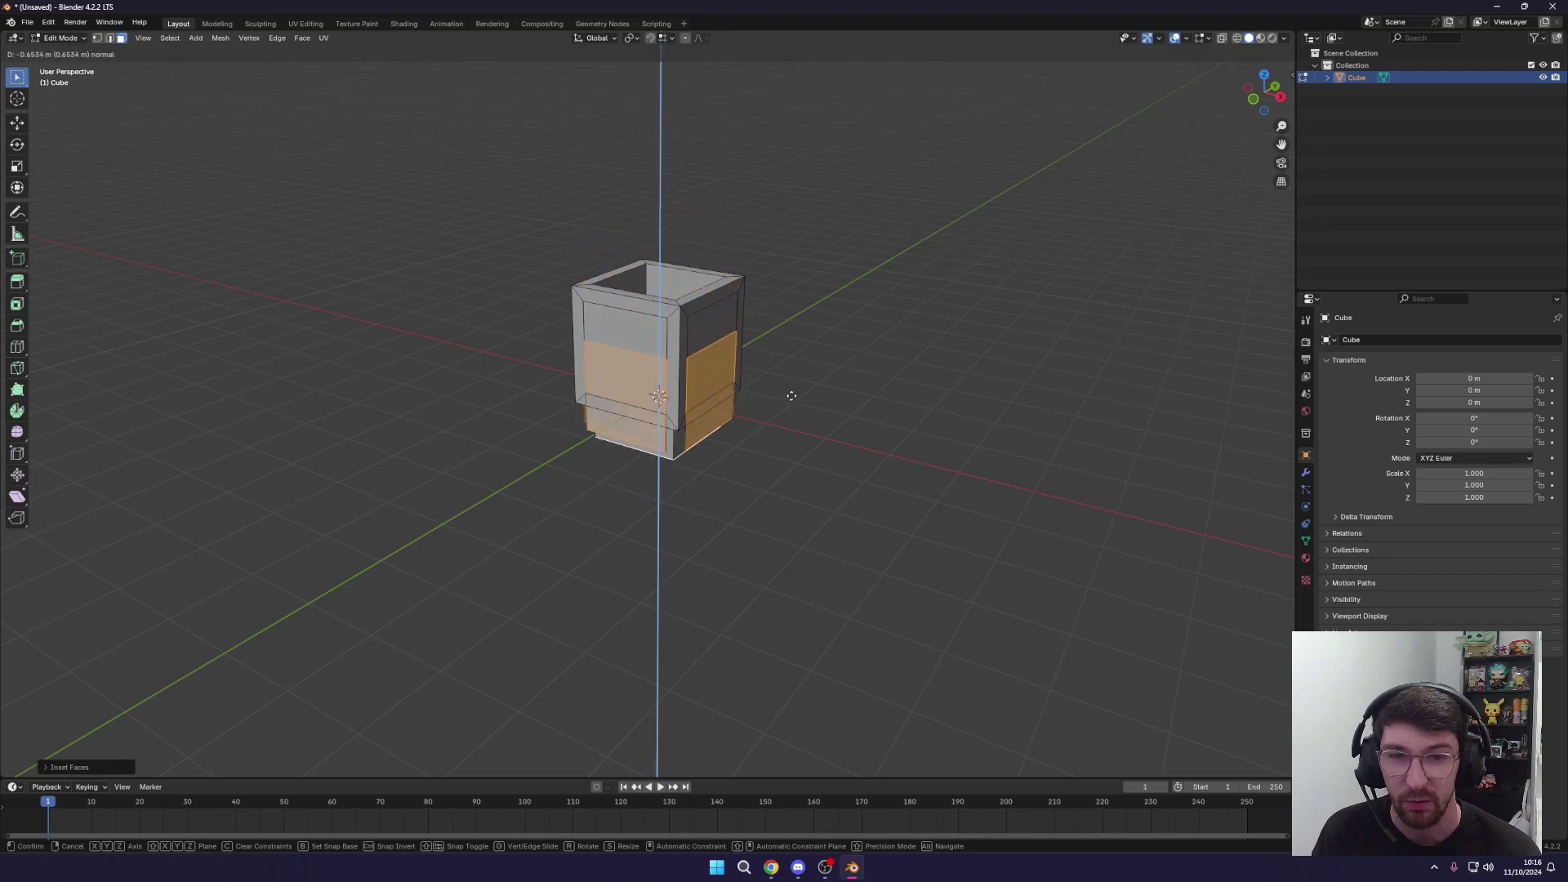
{"action": "right_click", "coordinate": [807, 416]}
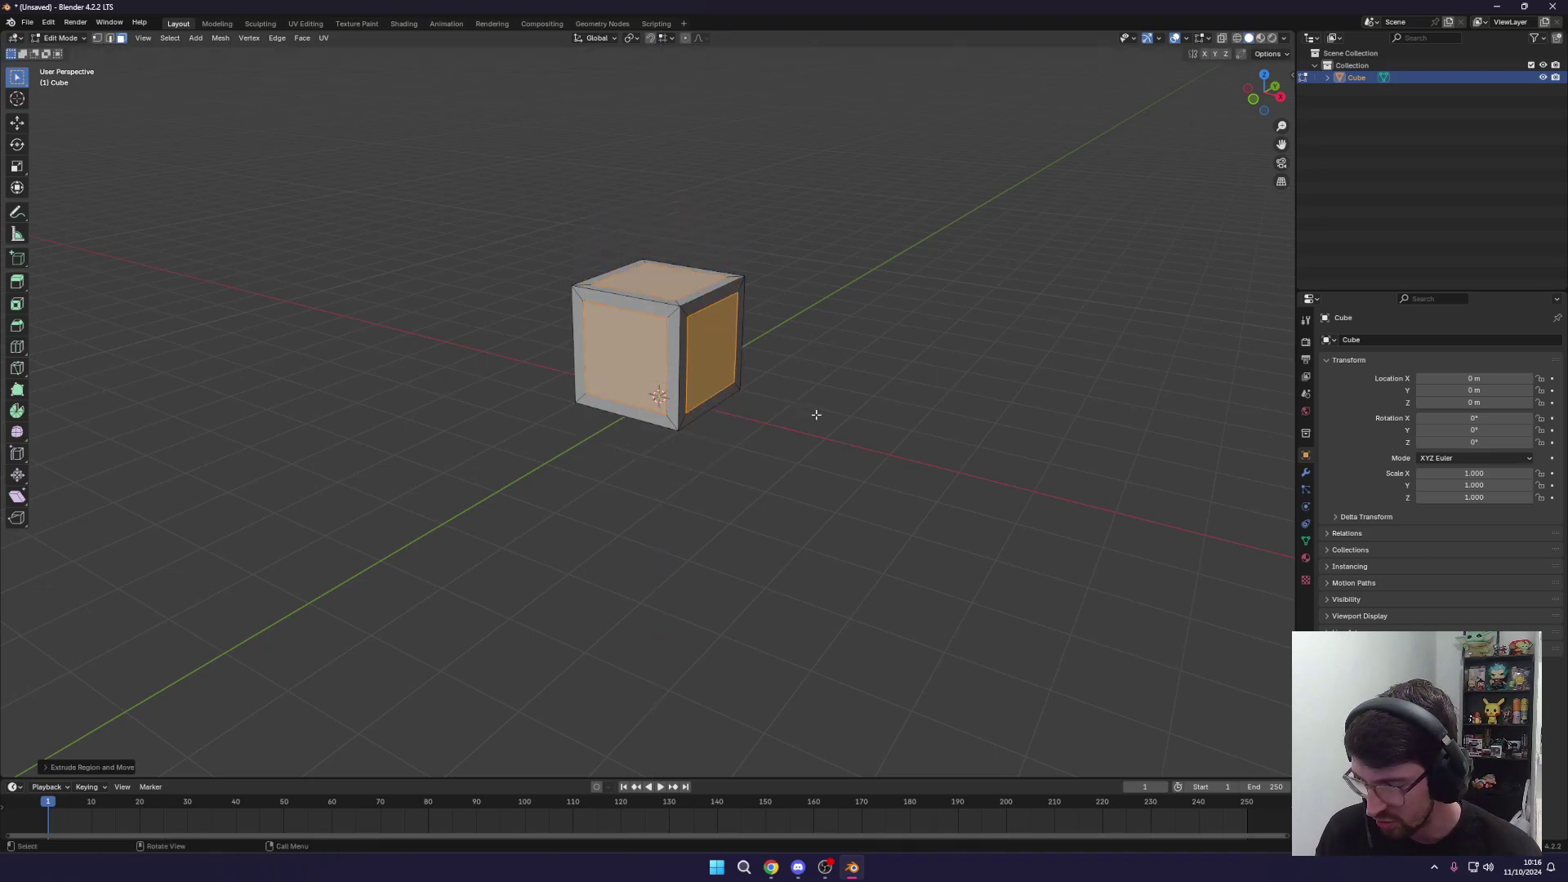
{"action": "key", "text": "ctrl+z"}
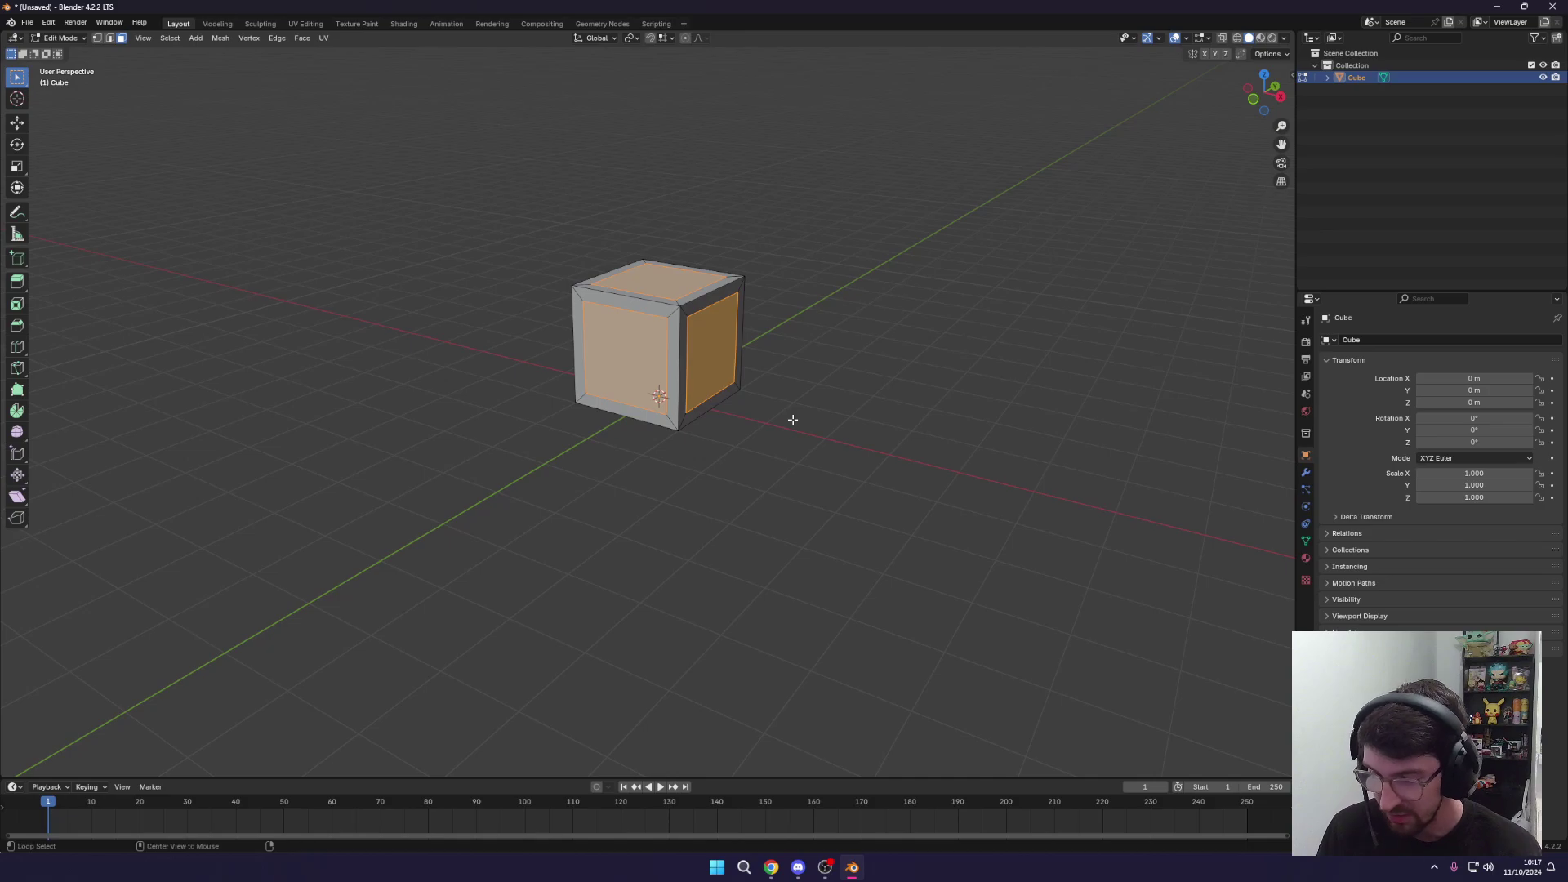
Try extruding the inset faces inward along their normals by about 0.18 m.
{"action": "key", "text": "alt+e"}
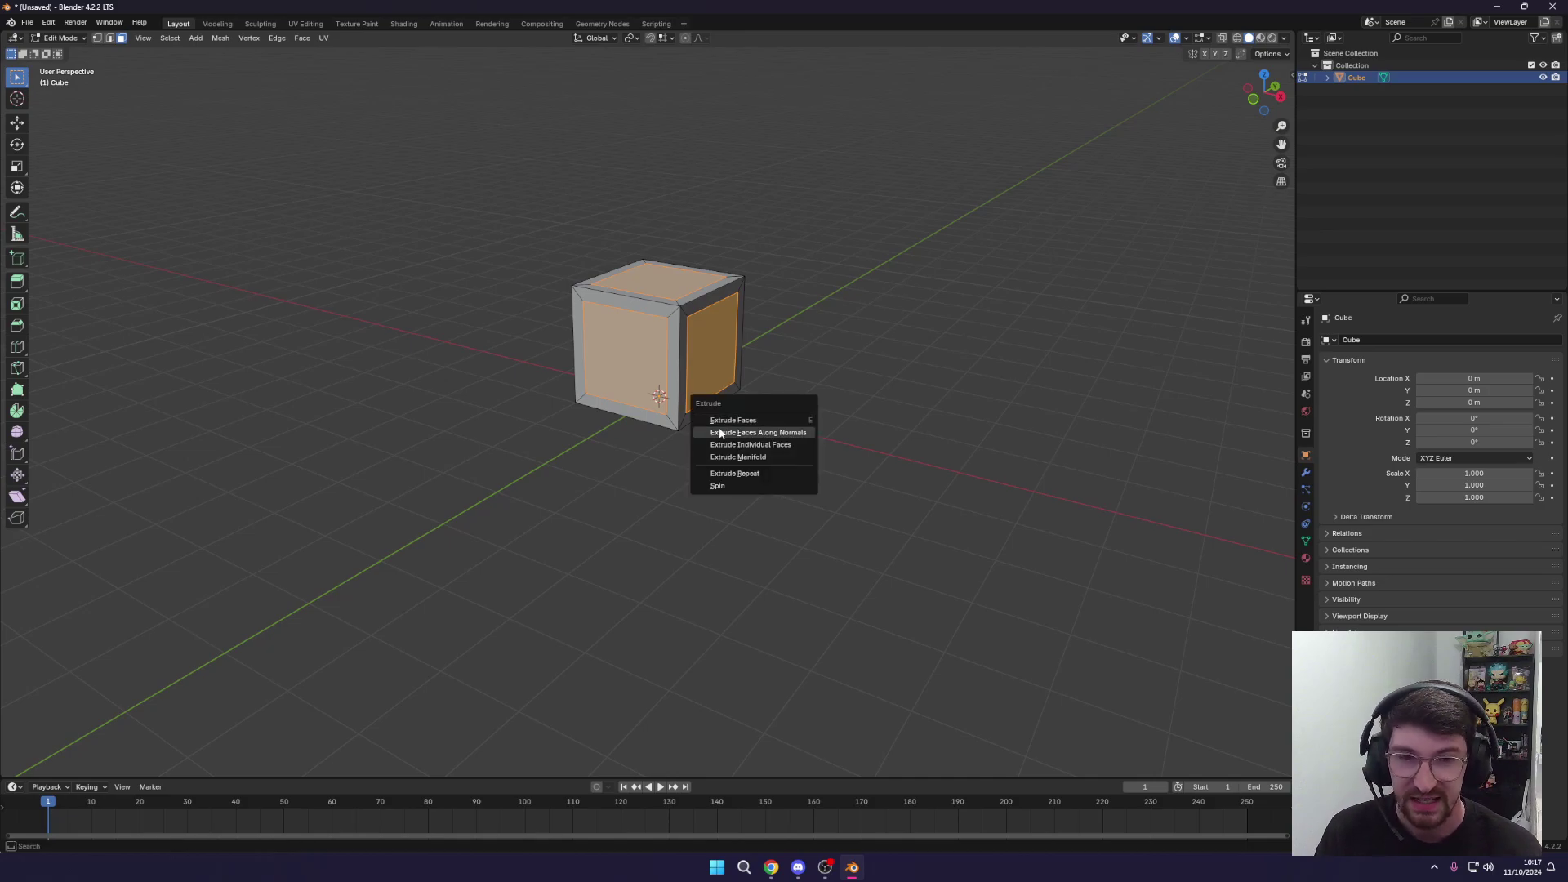
{"action": "left_click", "coordinate": [774, 433]}
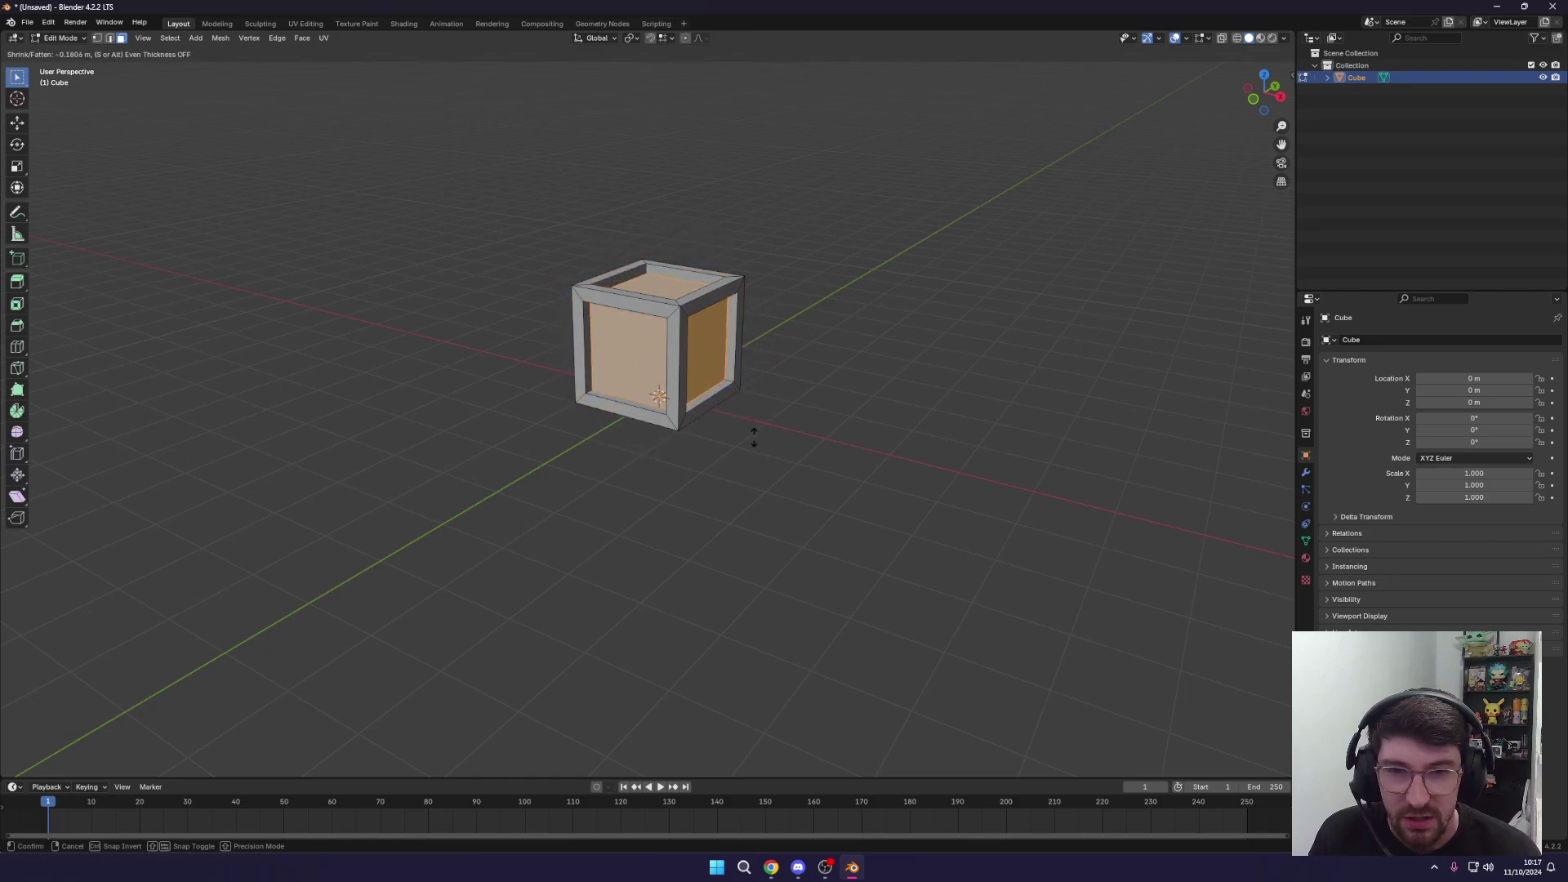
{"action": "left_click", "coordinate": [753, 436]}
{"action": "middle_click_drag", "start_coordinate": [670, 437], "coordinate": [722, 447]}
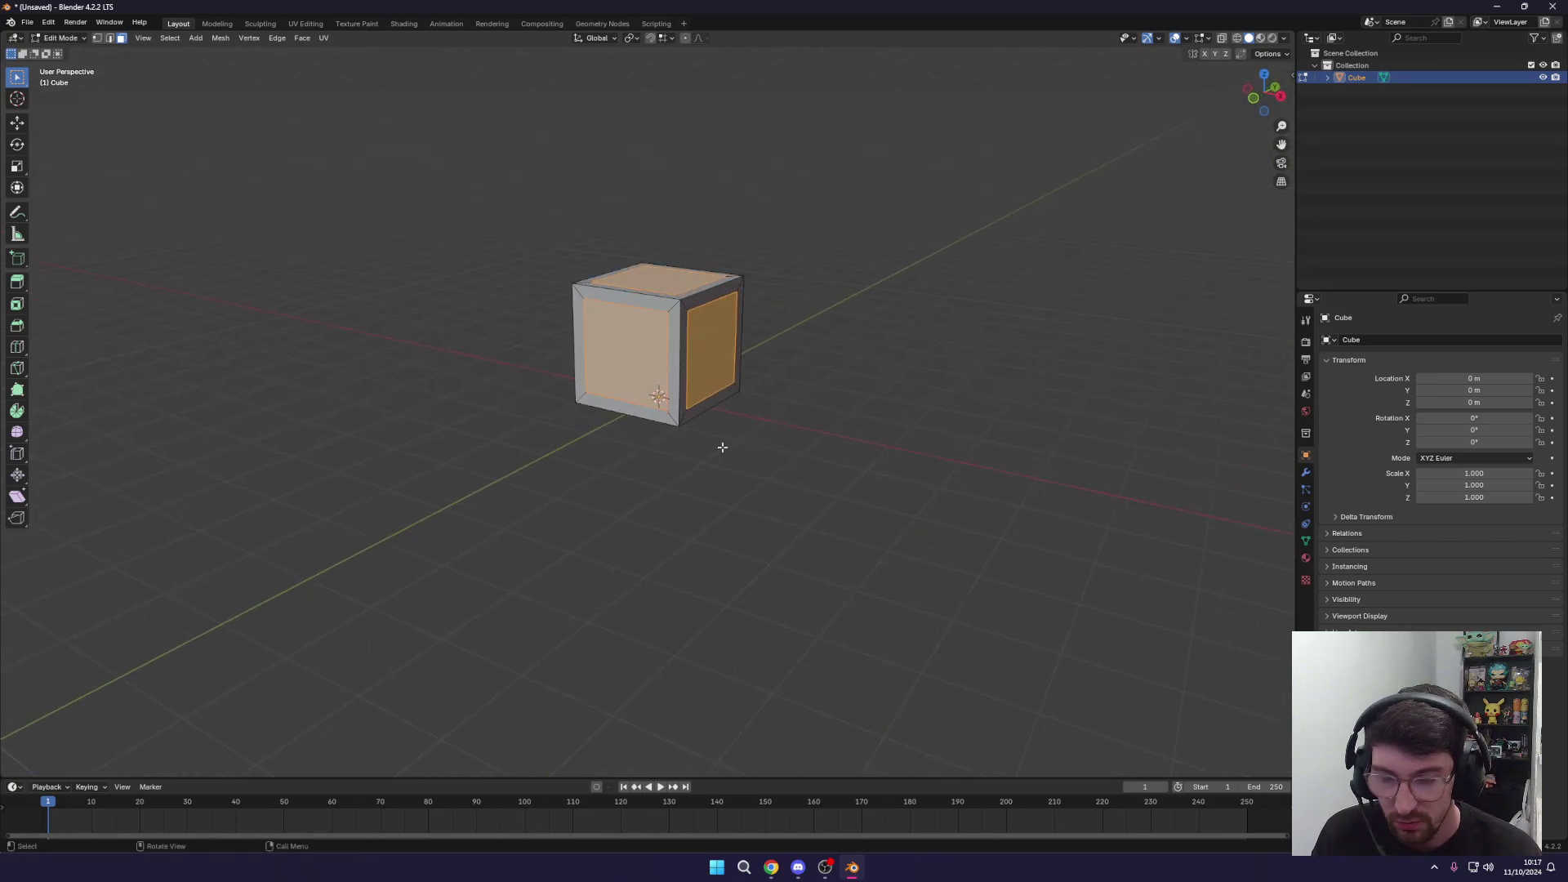
Select all of the cube's faces and inset each one individually to form an even frame border.
{"action": "key", "text": "a"}
{"action": "key", "text": "i"}
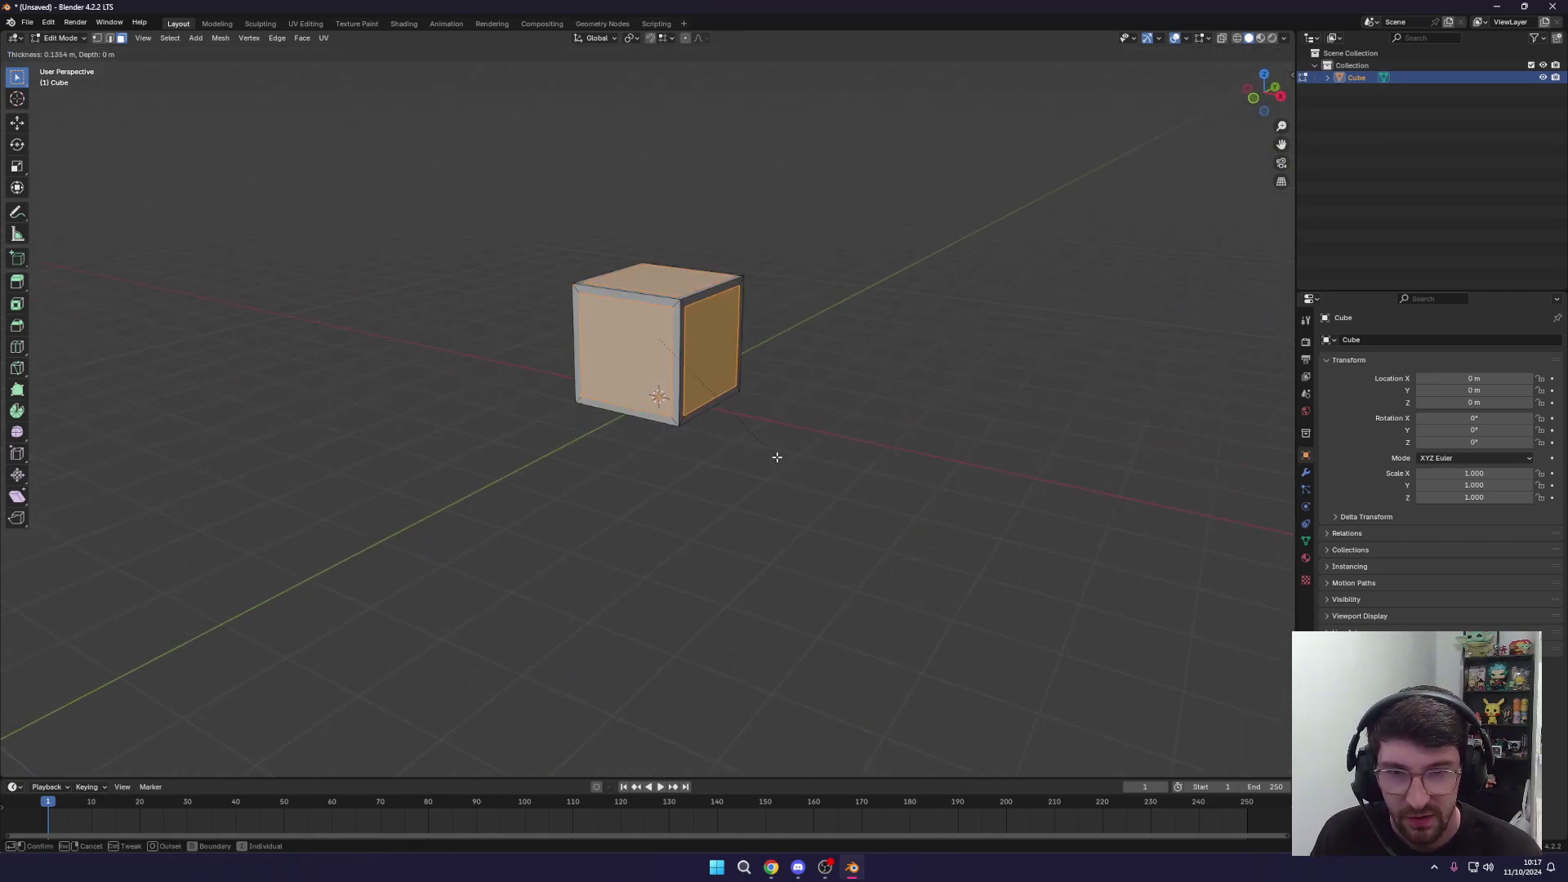
{"action": "left_click", "coordinate": [772, 455]}
Extrude the inset faces inward along their normals by about 0.08 m, then clear the selection.
{"action": "key", "text": "alt+e"}
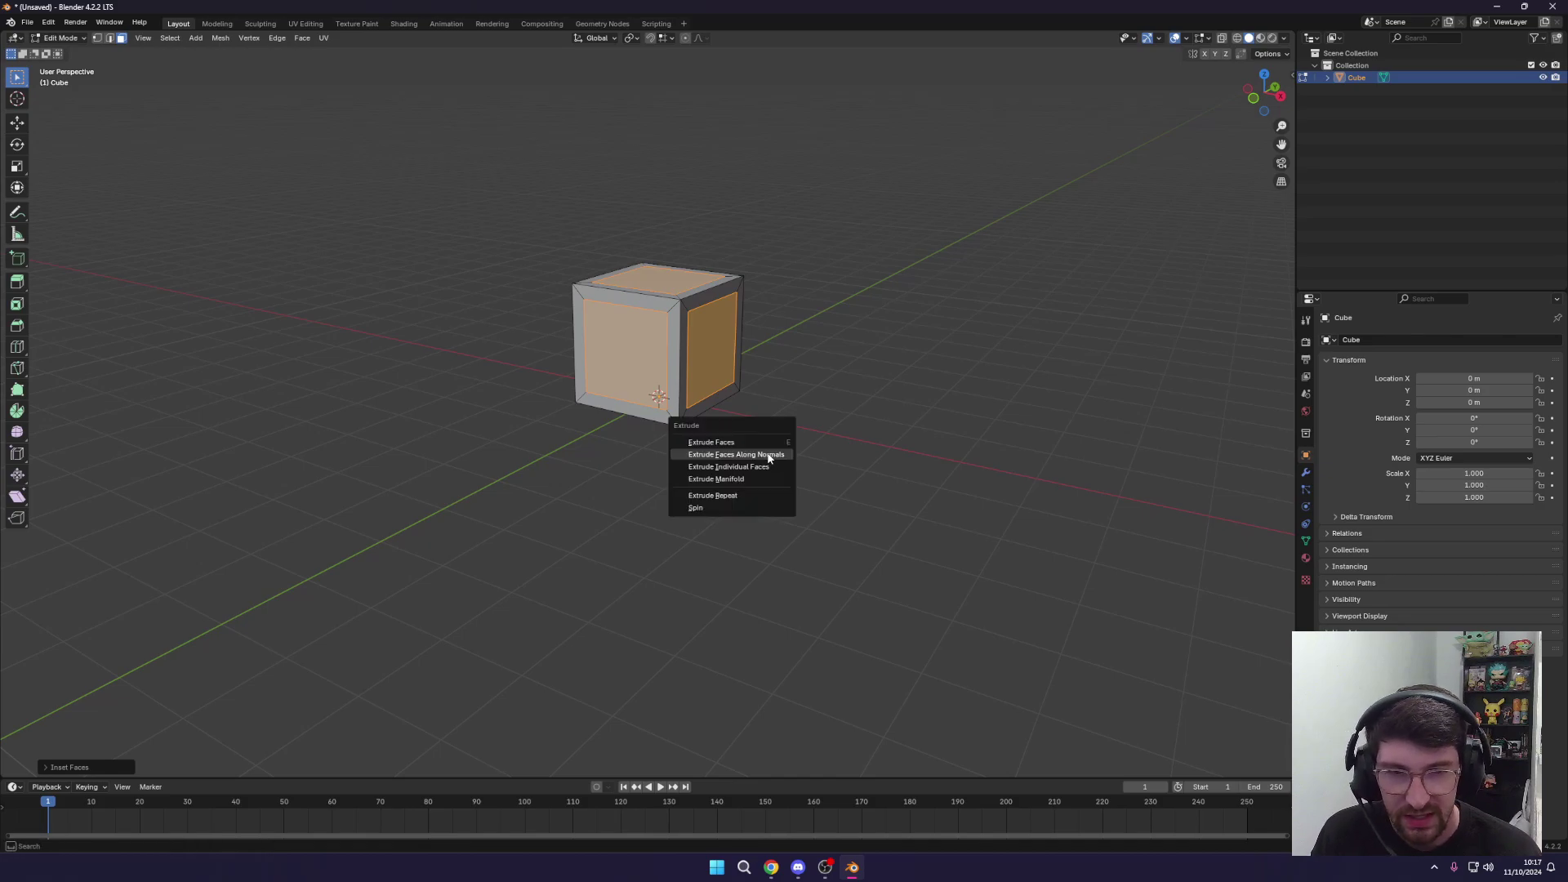
{"action": "left_click", "coordinate": [764, 452]}
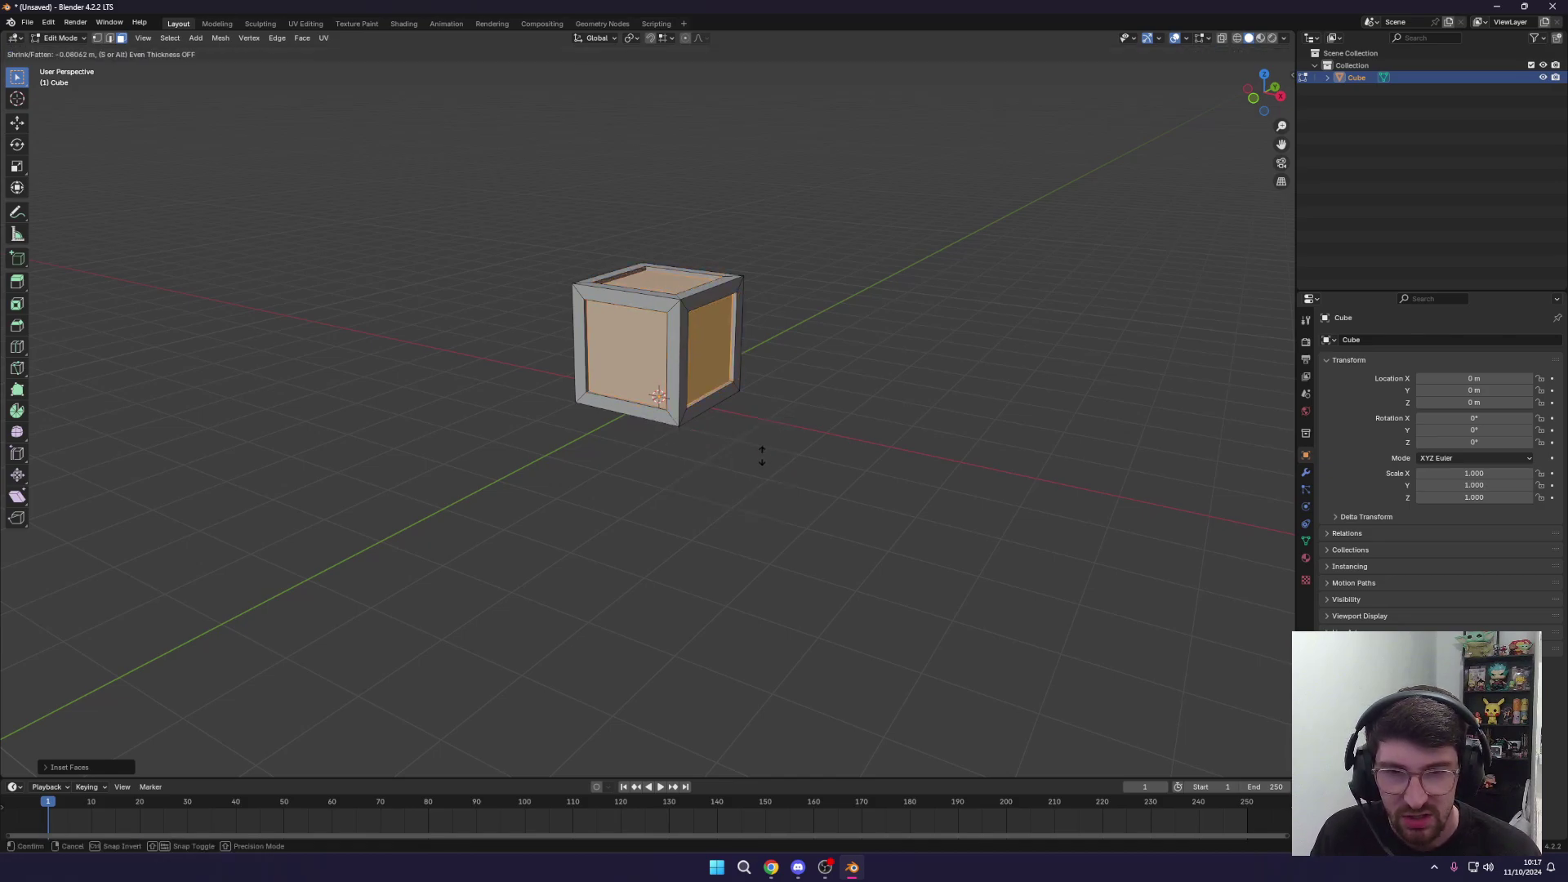
{"action": "left_click", "coordinate": [762, 455]}
{"action": "middle_click_drag", "start_coordinate": [763, 452], "coordinate": [773, 485]}
{"action": "left_click", "coordinate": [767, 487]}
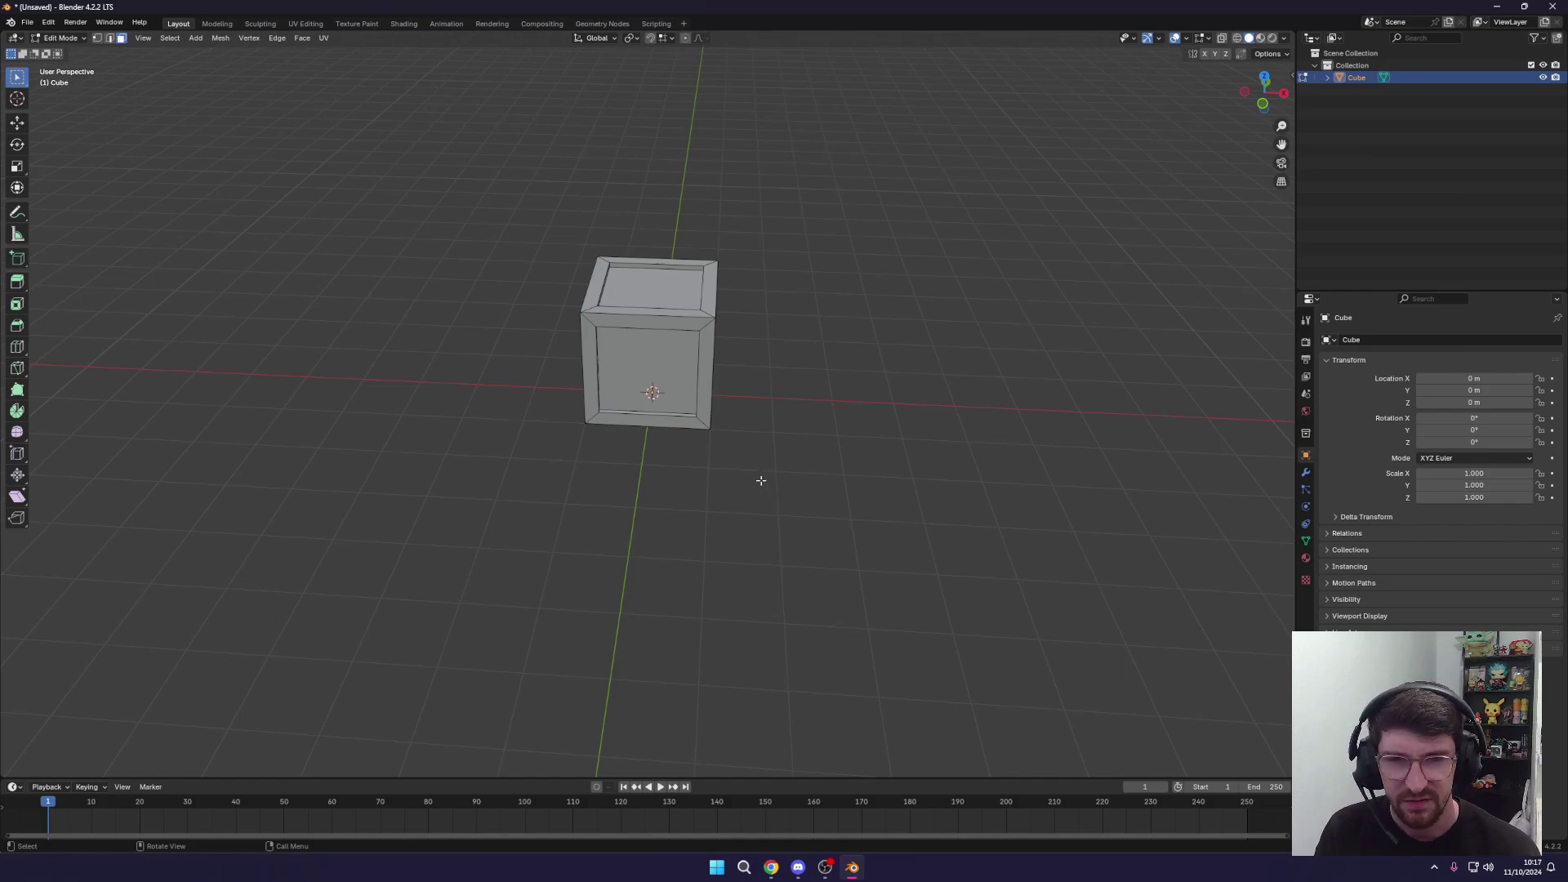
{"action": "middle_click_drag", "start_coordinate": [760, 480], "coordinate": [781, 418]}
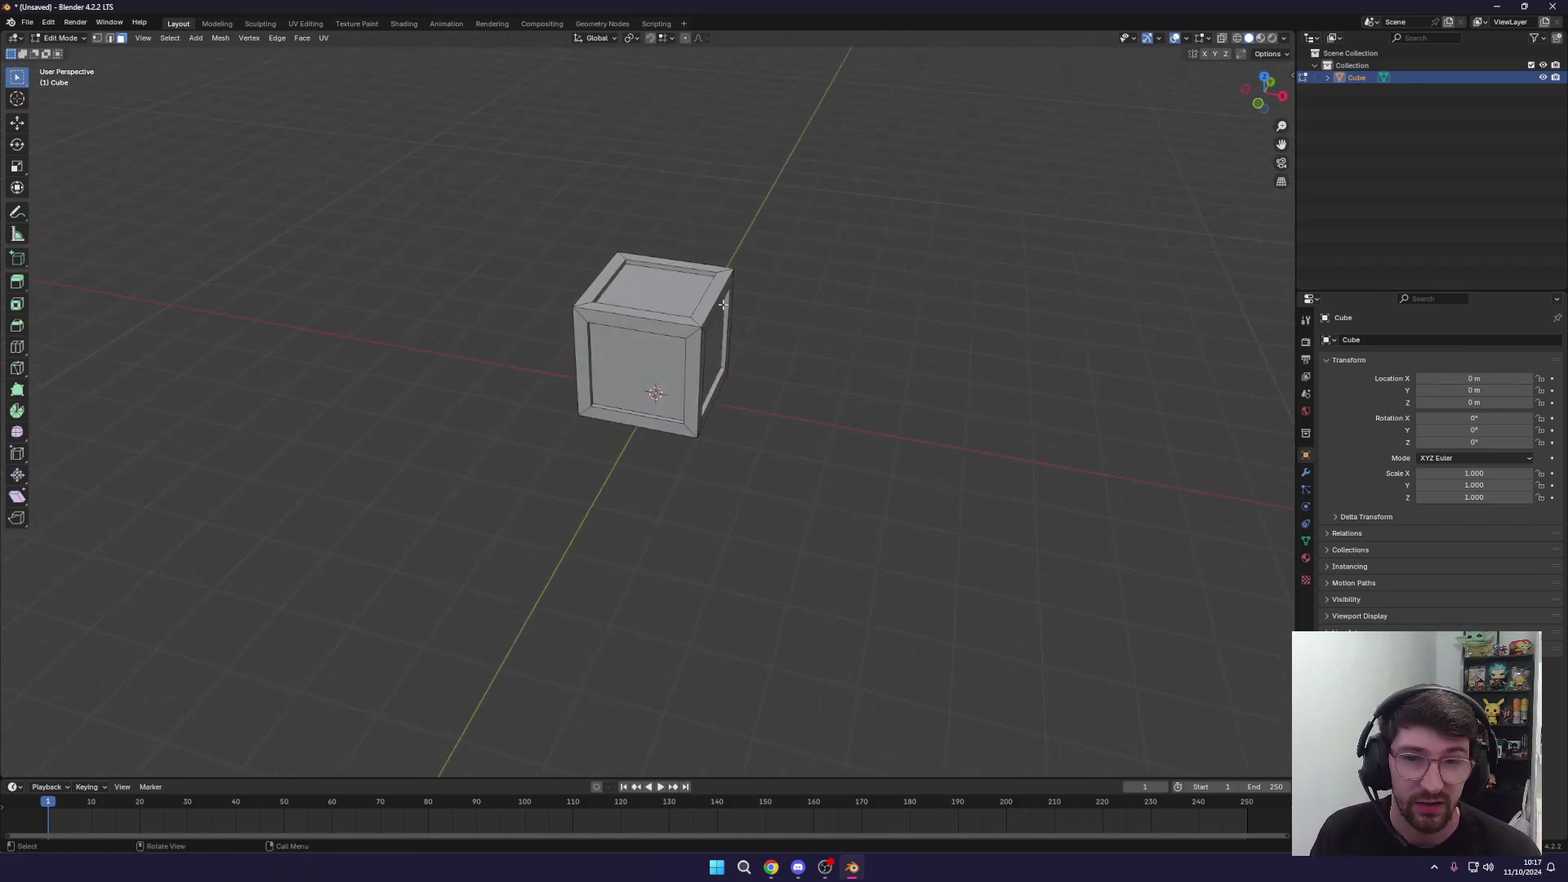
Return to Object Mode and enable Cavity in the viewport shading, with its type set to Both.
{"action": "key", "text": "Tab"}
{"action": "scroll", "coordinate": [842, 288], "scroll_direction": "up", "scroll_amount": 3}
{"action": "middle_click_drag", "start_coordinate": [723, 303], "coordinate": [709, 346]}
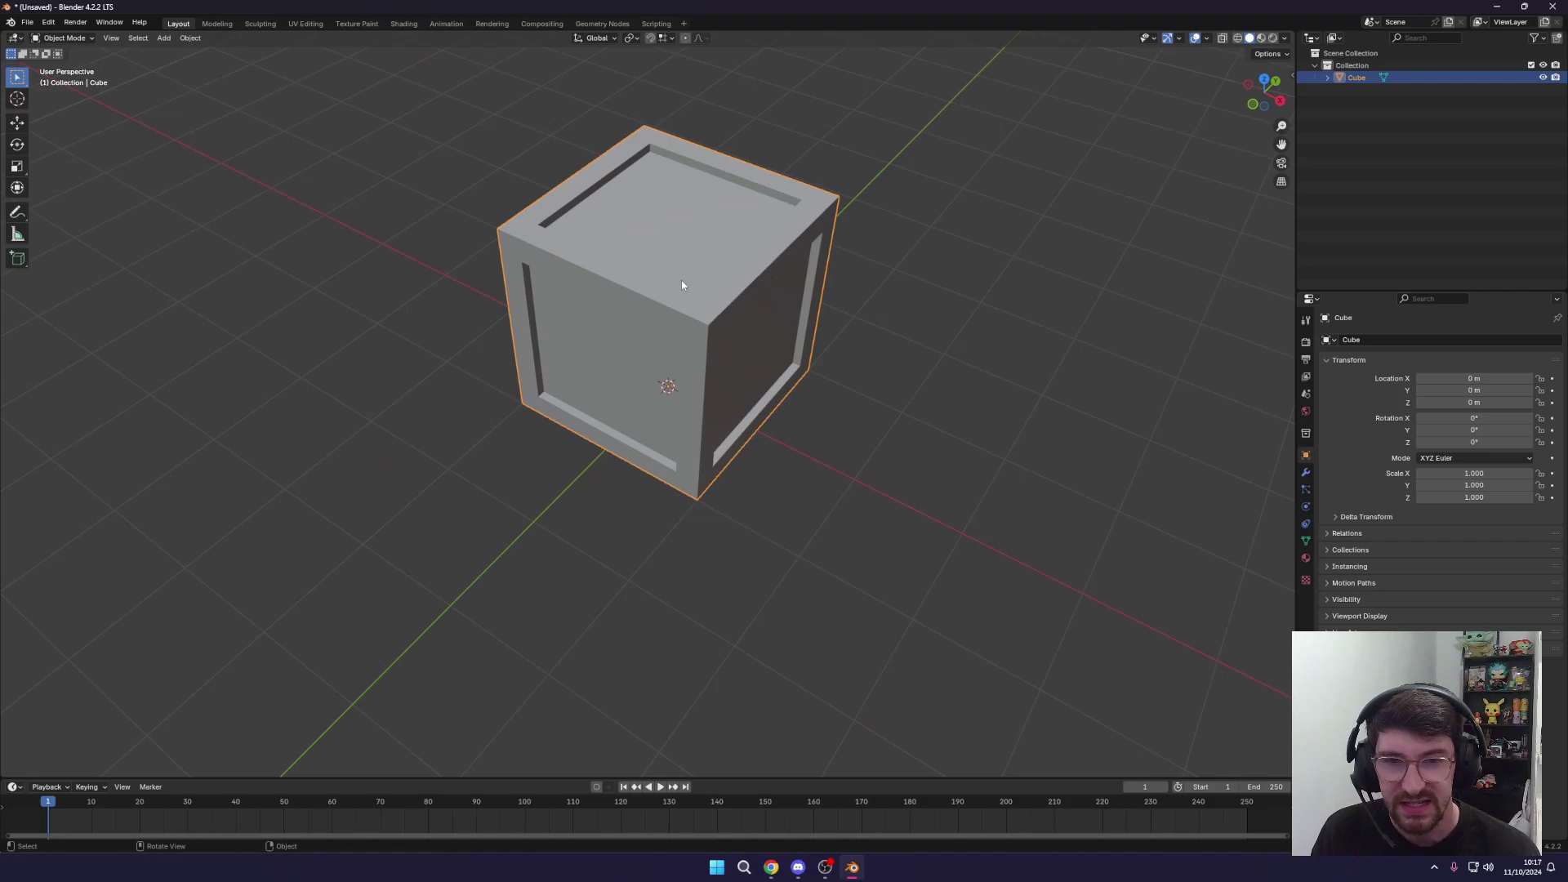
{"action": "middle_click_drag", "start_coordinate": [617, 280], "coordinate": [660, 264]}
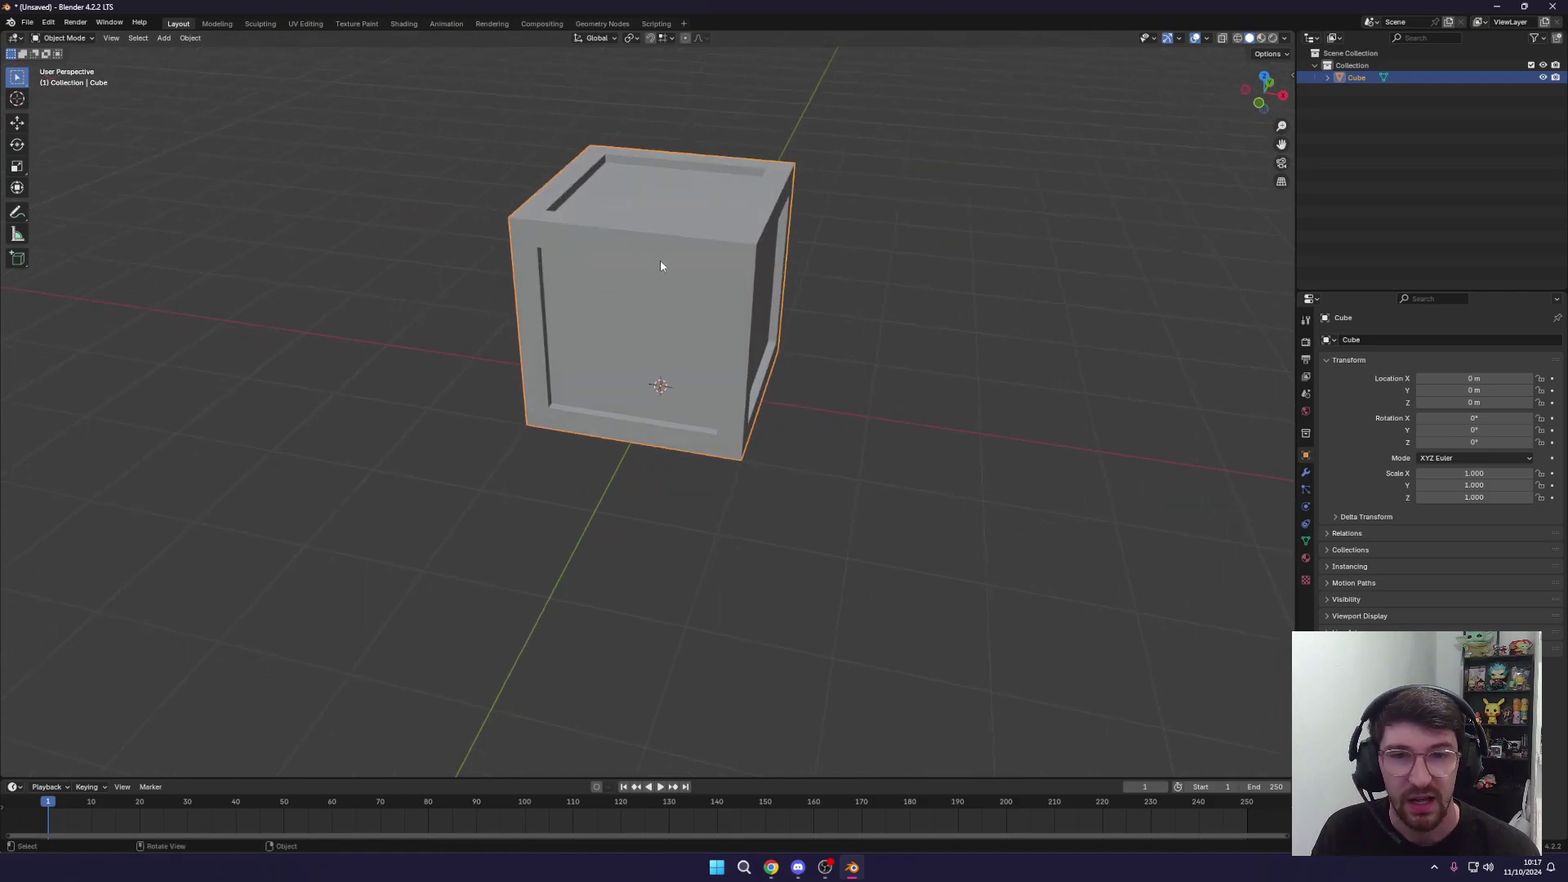
{"action": "left_click", "coordinate": [1284, 38]}
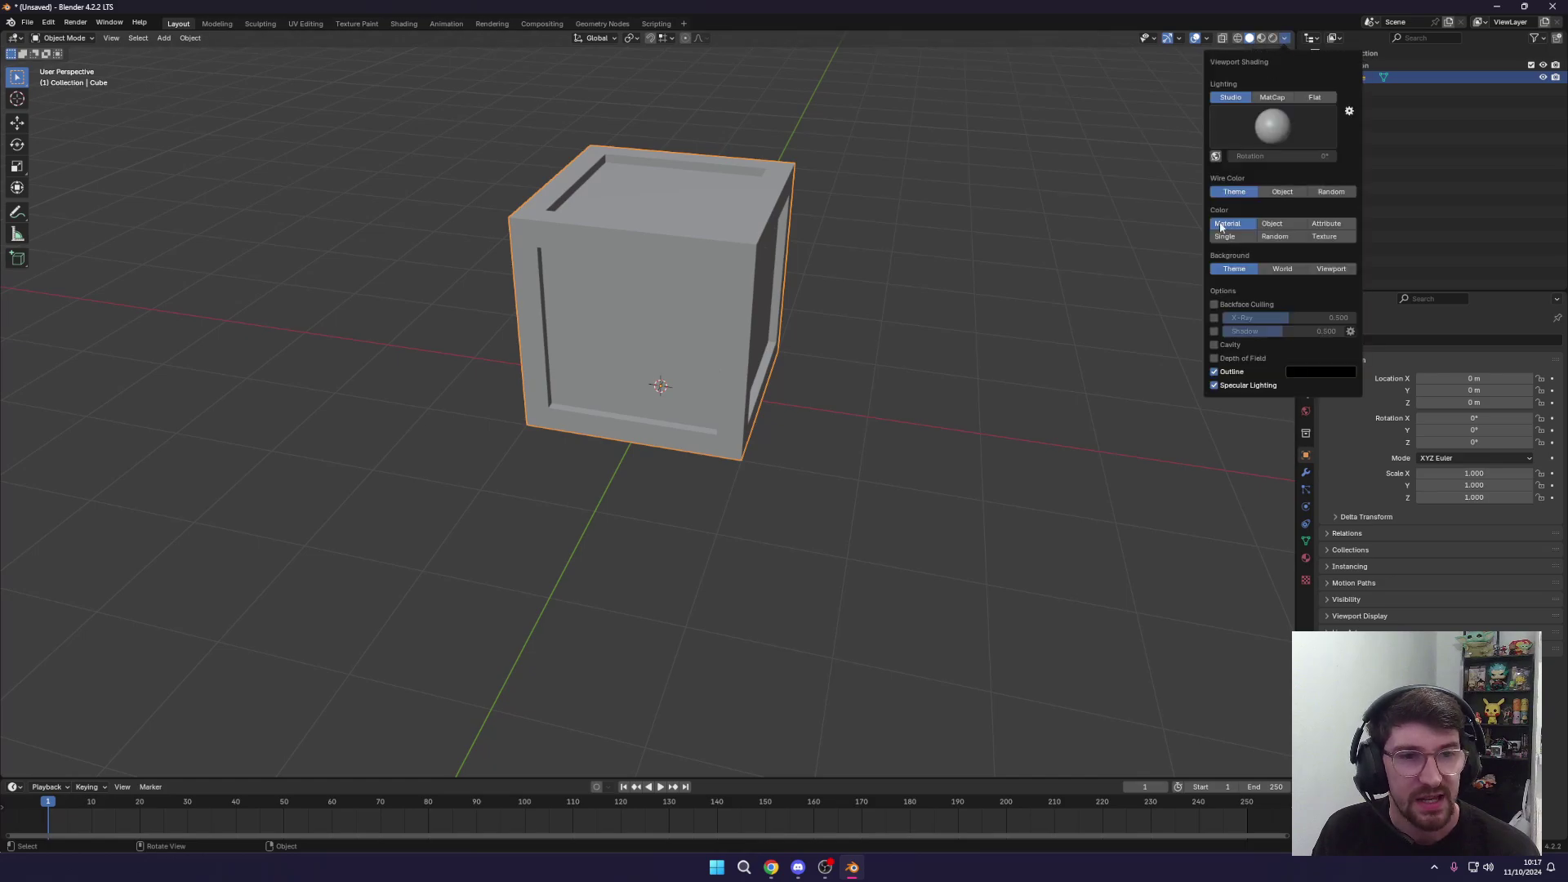
{"action": "left_click", "coordinate": [1214, 344]}
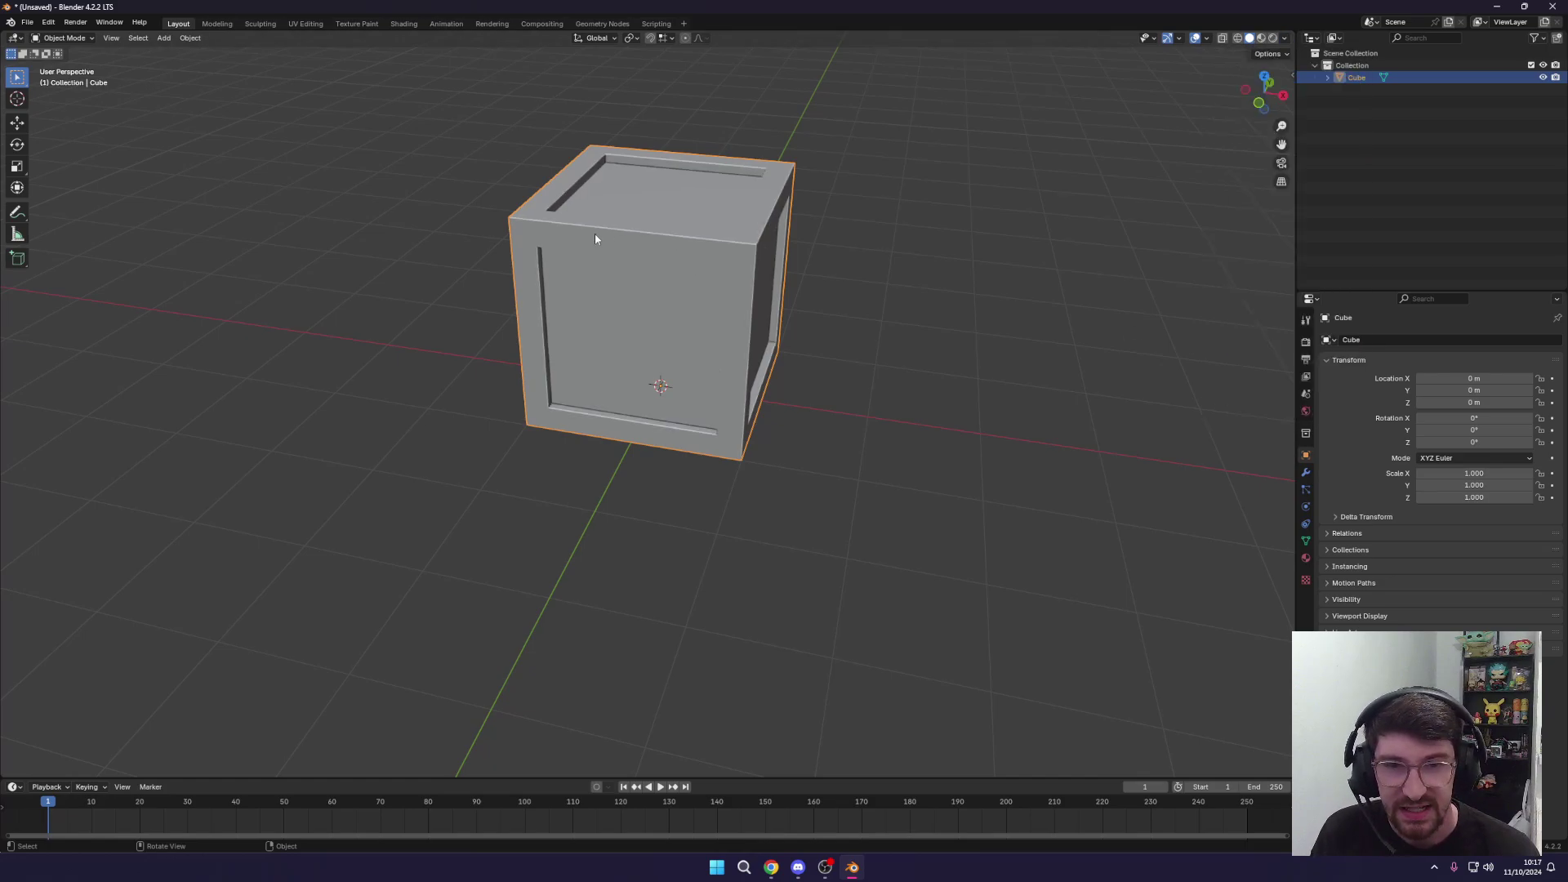
{"action": "left_click", "coordinate": [1283, 39]}
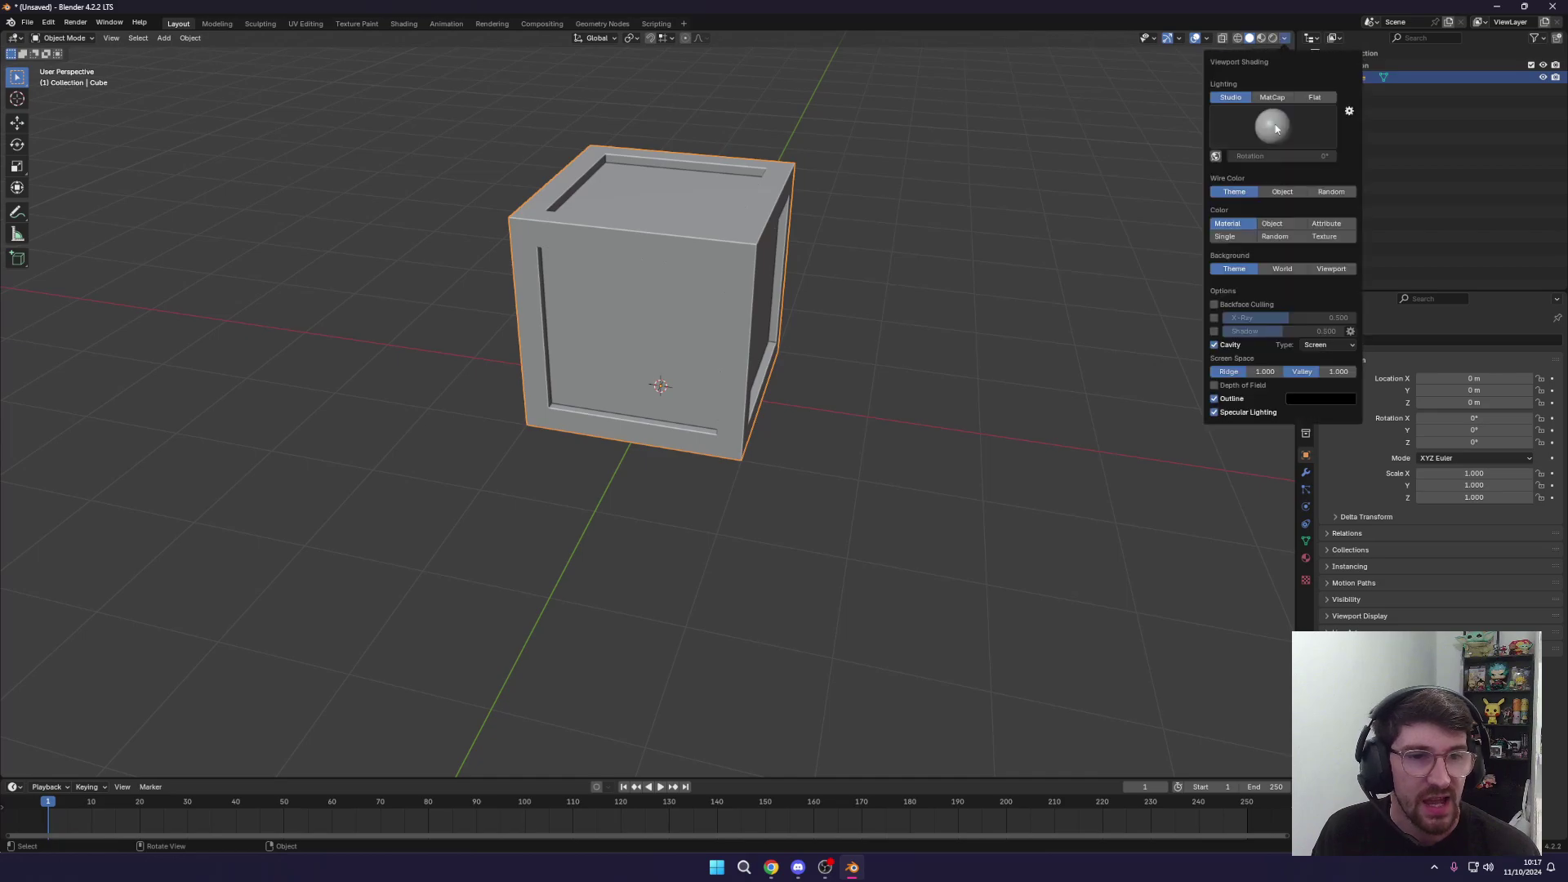
{"action": "left_click", "coordinate": [1315, 347]}
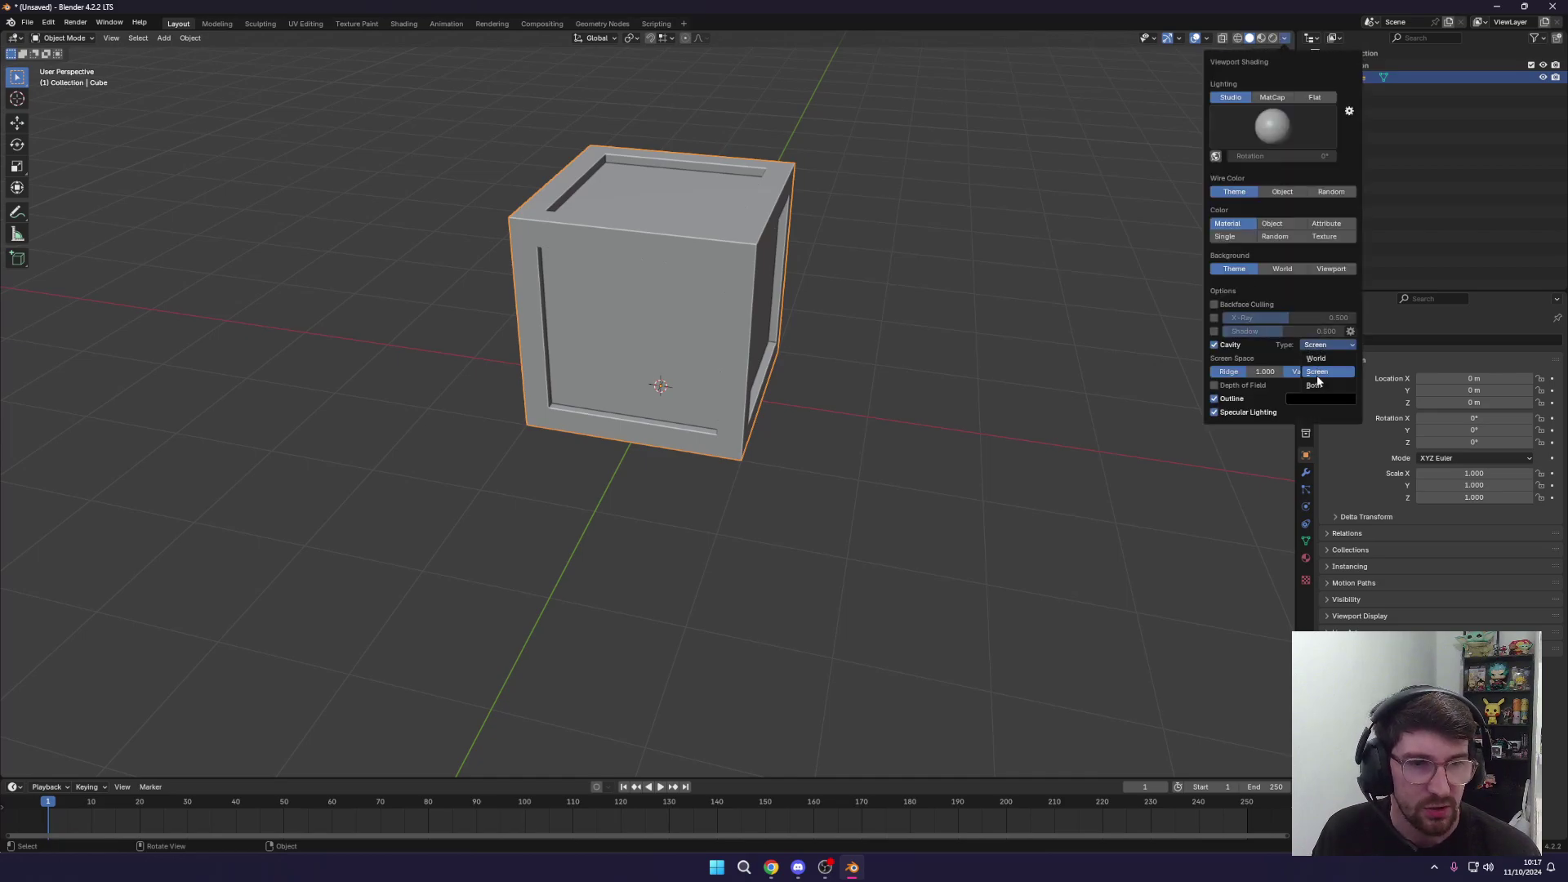
{"action": "left_click", "coordinate": [1314, 384]}
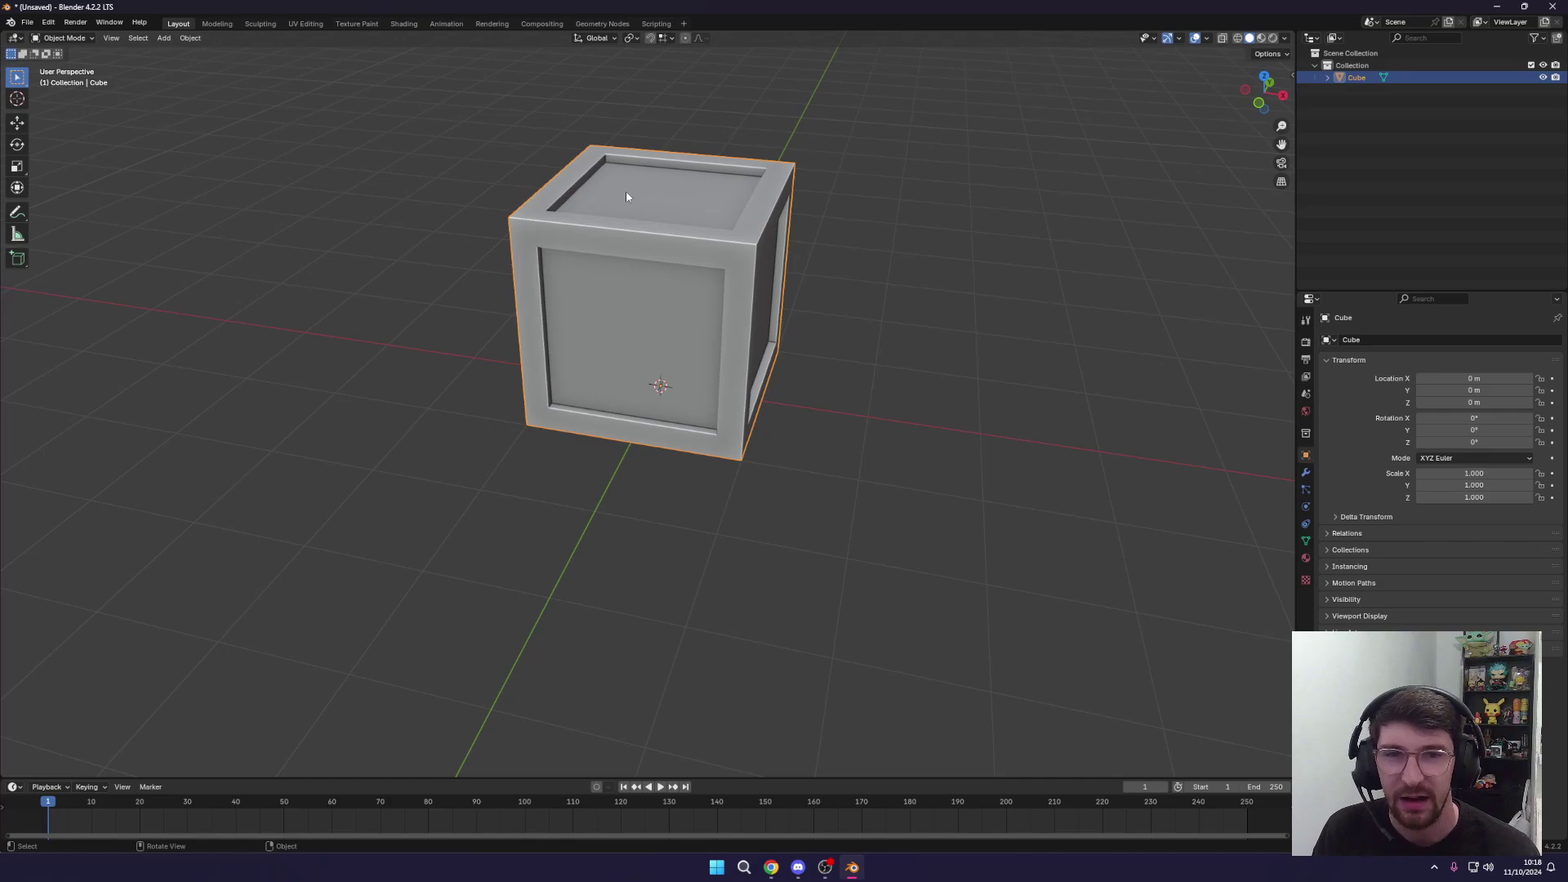
Strengthen the valley shading of the viewport's cavity effect so the crate's recesses look darker.
{"action": "left_click", "coordinate": [1284, 39]}
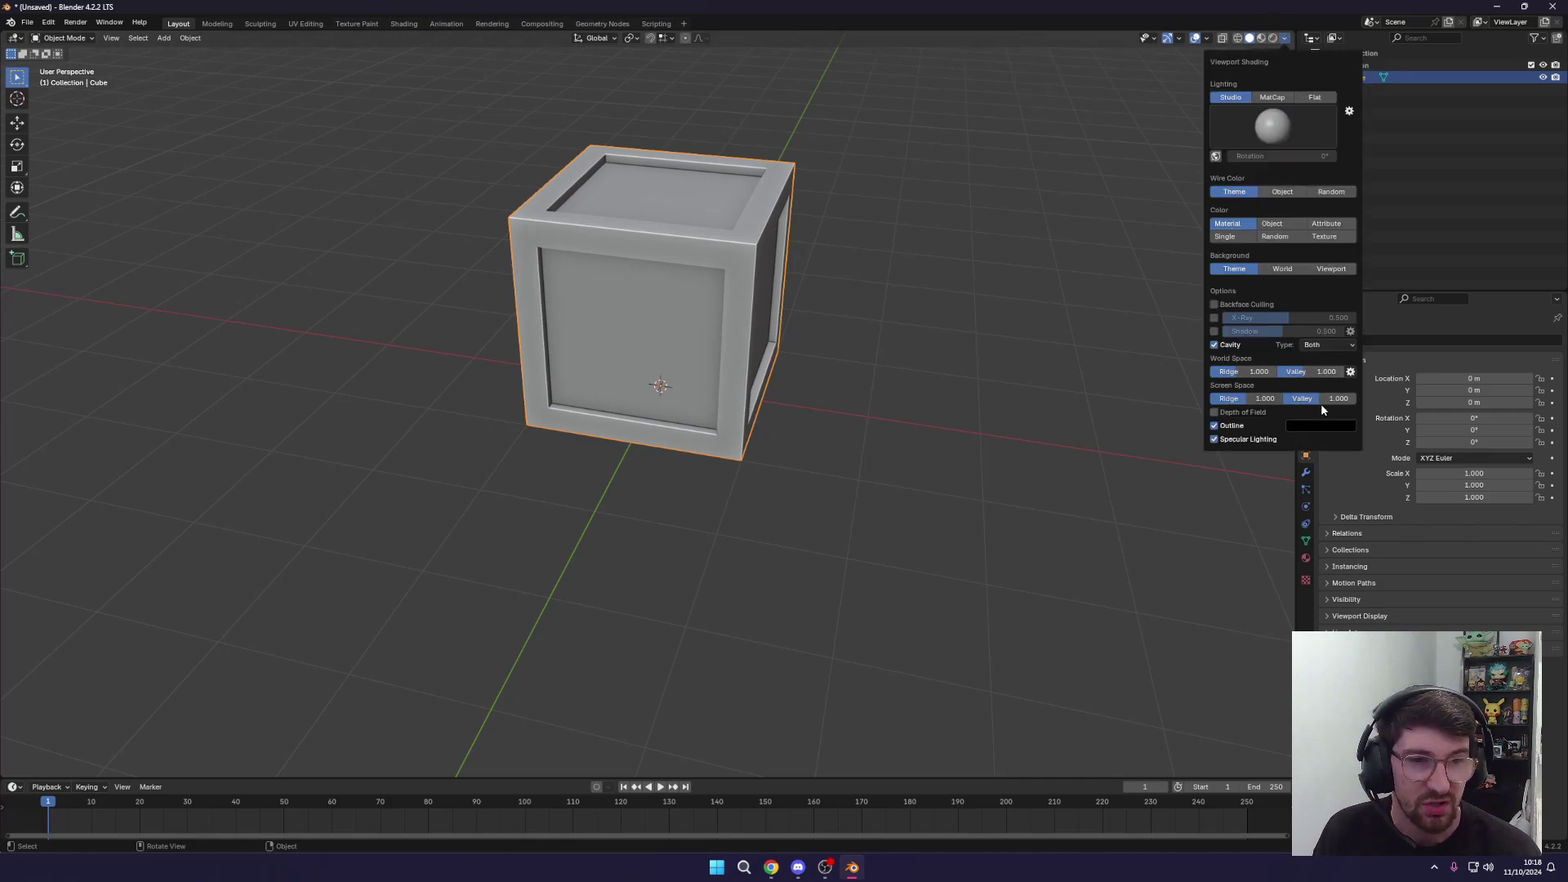
{"action": "mouse_move", "coordinate": [1310, 405]}
{"action": "left_mouse_down"}
{"action": "mouse_move", "coordinate": [1344, 404]}
{"action": "mouse_move", "coordinate": [1315, 392]}
{"action": "left_mouse_up"}
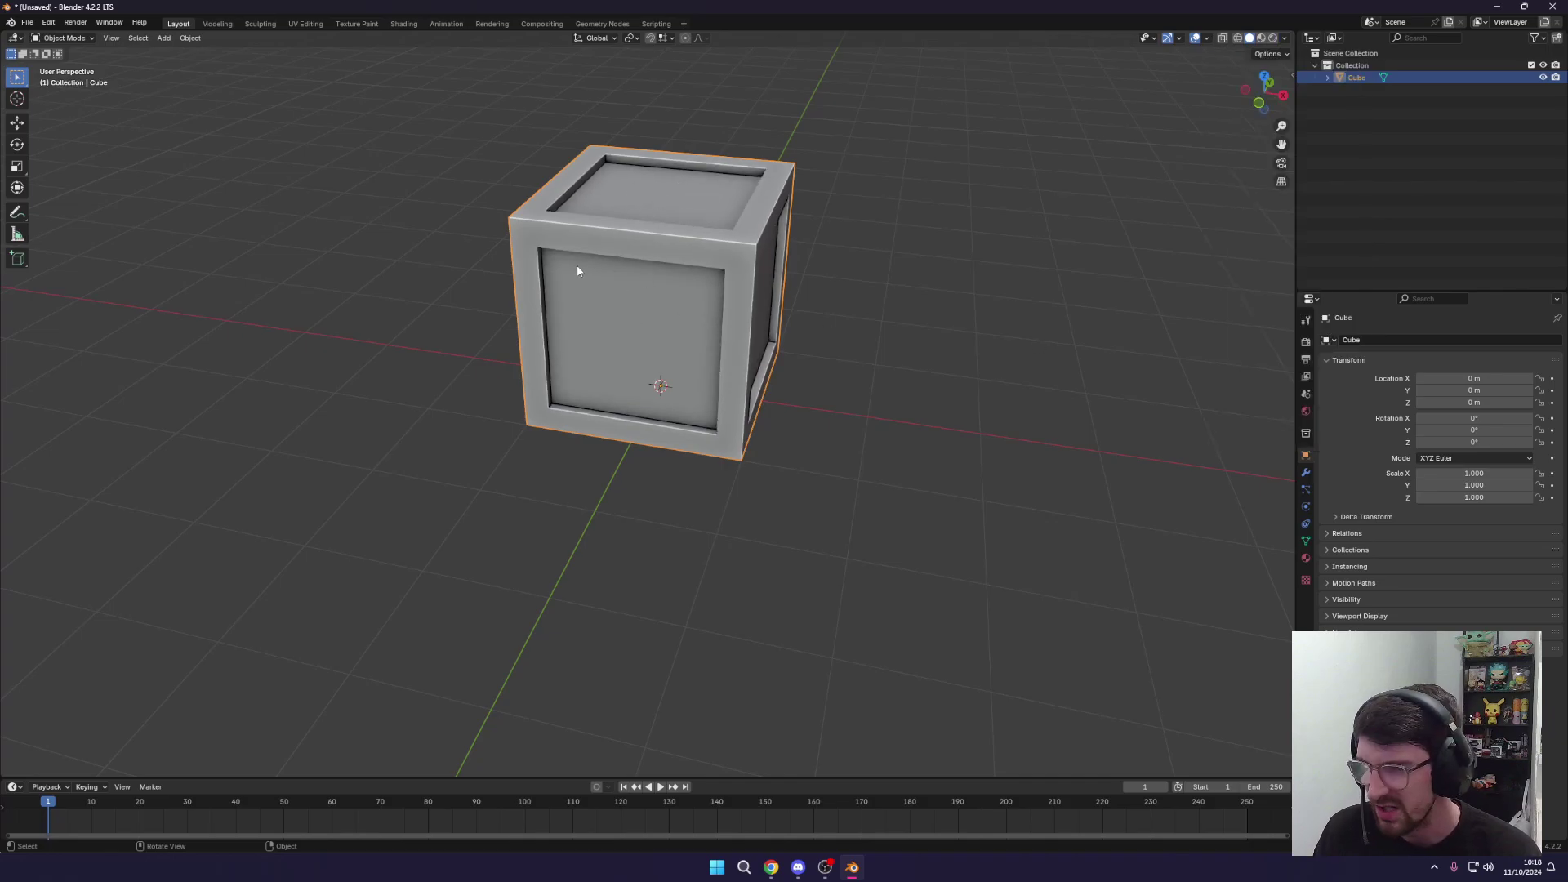
{"action": "mouse_move", "coordinate": [576, 266]}
{"action": "middle_mouse_down"}
{"action": "mouse_move", "coordinate": [644, 201]}
{"action": "mouse_move", "coordinate": [652, 248]}
{"action": "mouse_move", "coordinate": [605, 159]}
{"action": "mouse_move", "coordinate": [677, 219]}
{"action": "mouse_move", "coordinate": [657, 224]}
{"action": "mouse_move", "coordinate": [703, 196]}
{"action": "middle_mouse_up"}
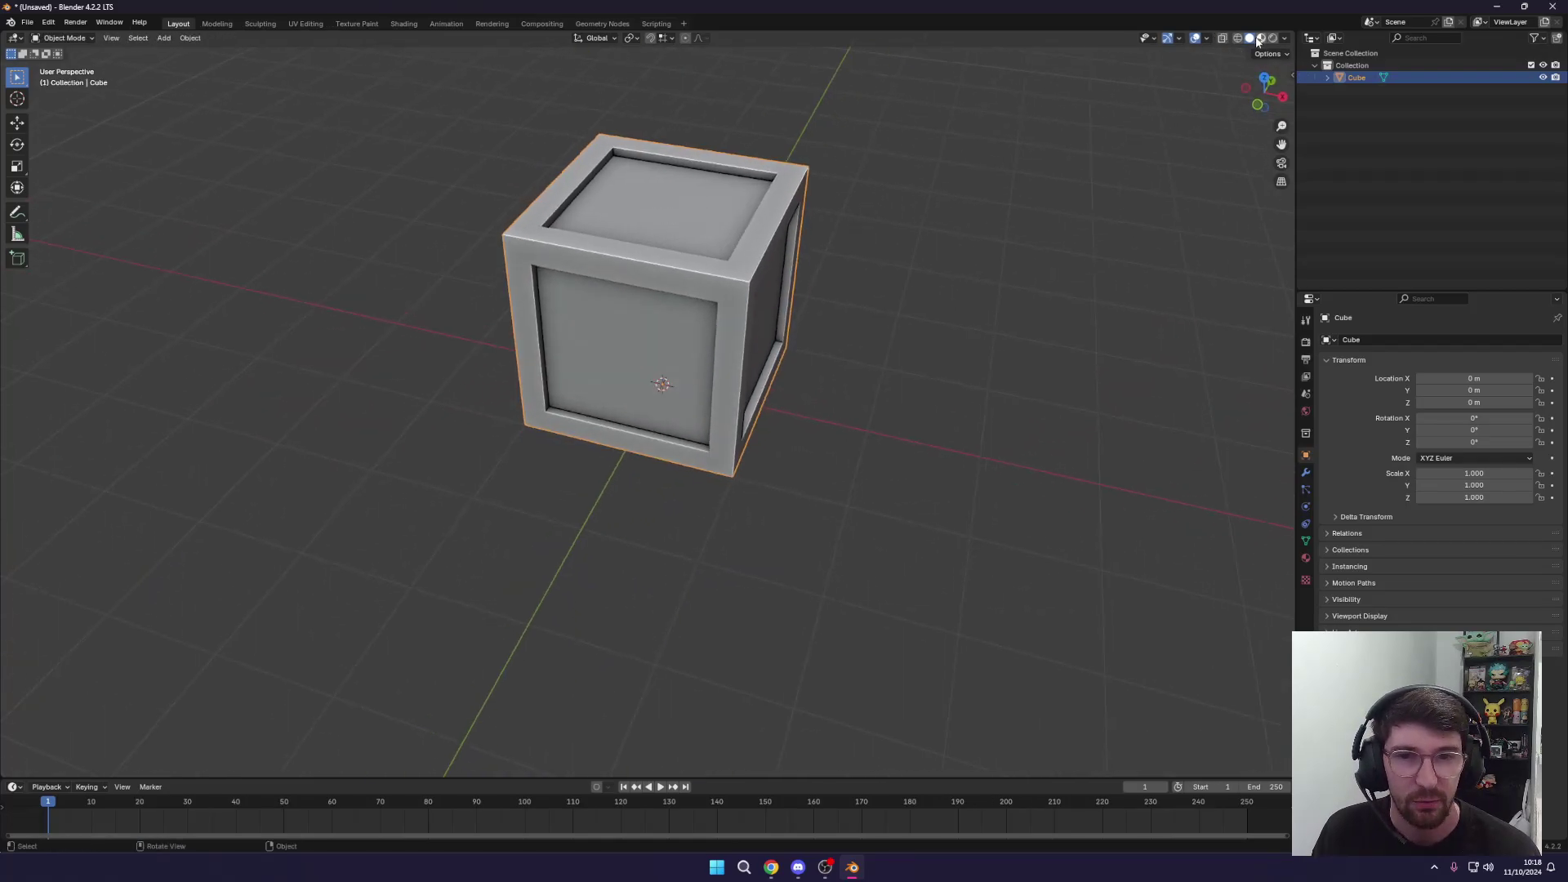
Preview the crate in Material Preview shading and inspect it from different angles.
{"action": "left_click", "coordinate": [1261, 39]}
{"action": "mouse_move", "coordinate": [806, 242]}
{"action": "middle_mouse_down"}
{"action": "mouse_move", "coordinate": [855, 271]}
{"action": "mouse_move", "coordinate": [850, 245]}
{"action": "middle_mouse_up"}
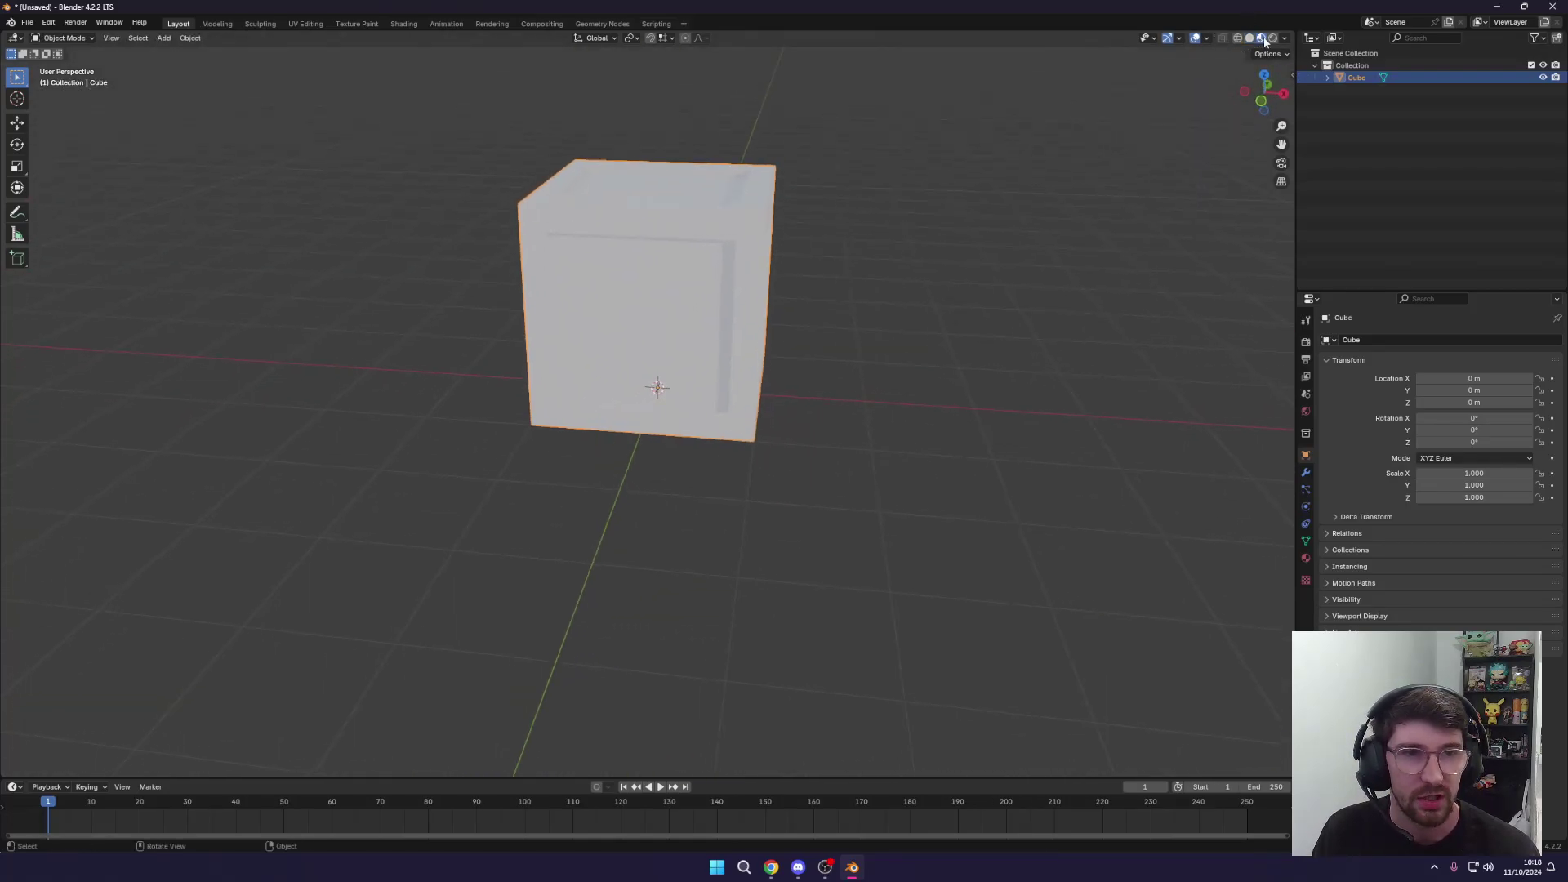
{"action": "mouse_move", "coordinate": [956, 194]}
{"action": "middle_mouse_down"}
{"action": "mouse_move", "coordinate": [907, 234]}
{"action": "mouse_move", "coordinate": [879, 212]}
{"action": "middle_mouse_up"}
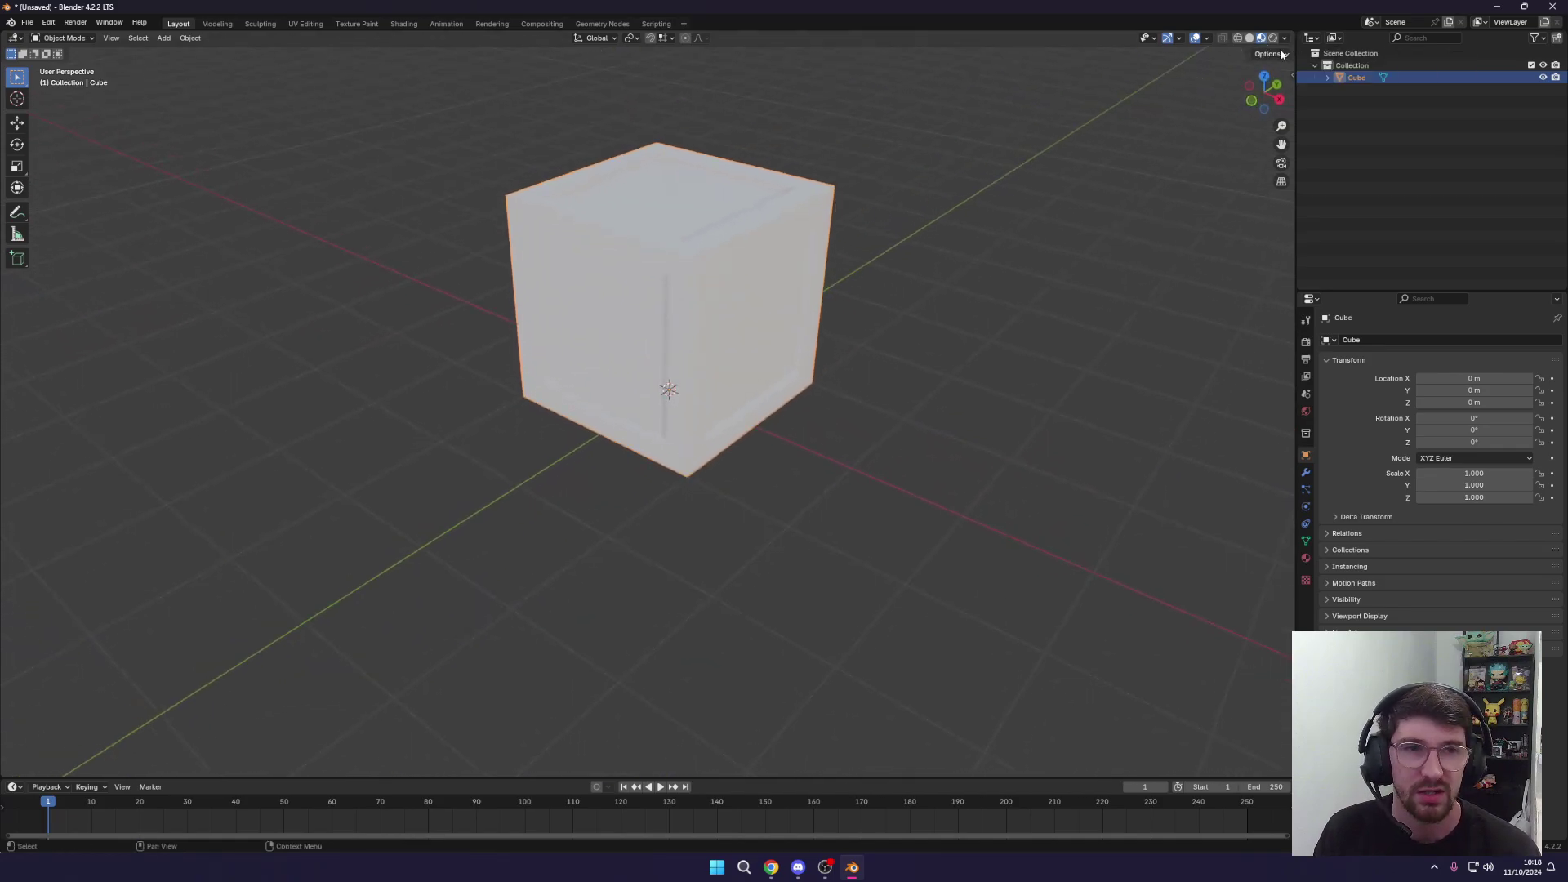
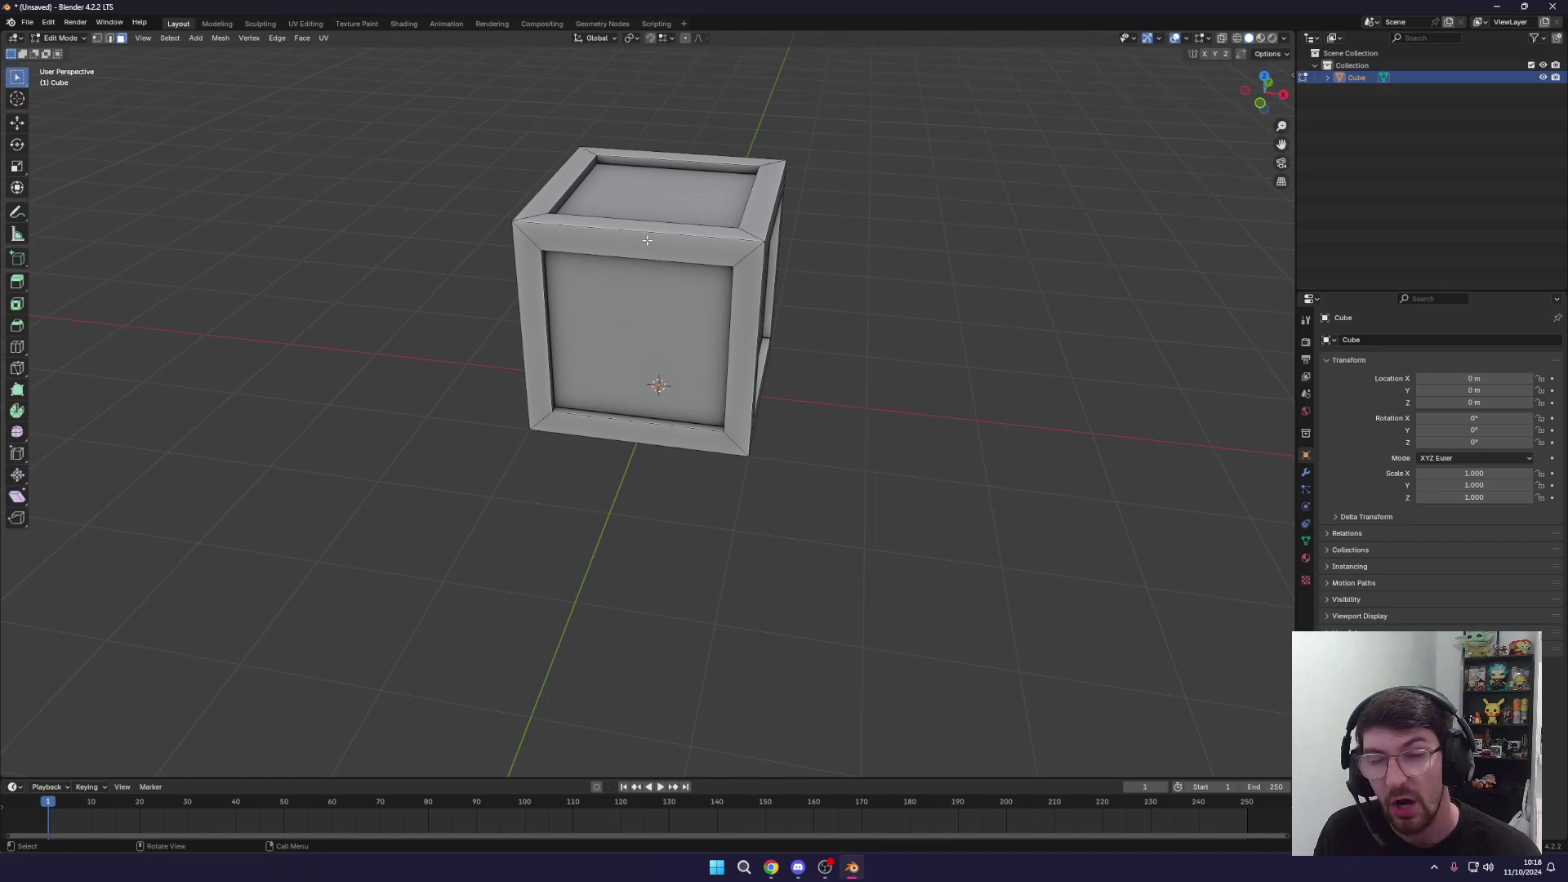
Add a single vertical loop cut through the middle of the crate's front and top, keeping it centred.
{"action": "middle_click_drag", "start_coordinate": [647, 239], "coordinate": [634, 234]}
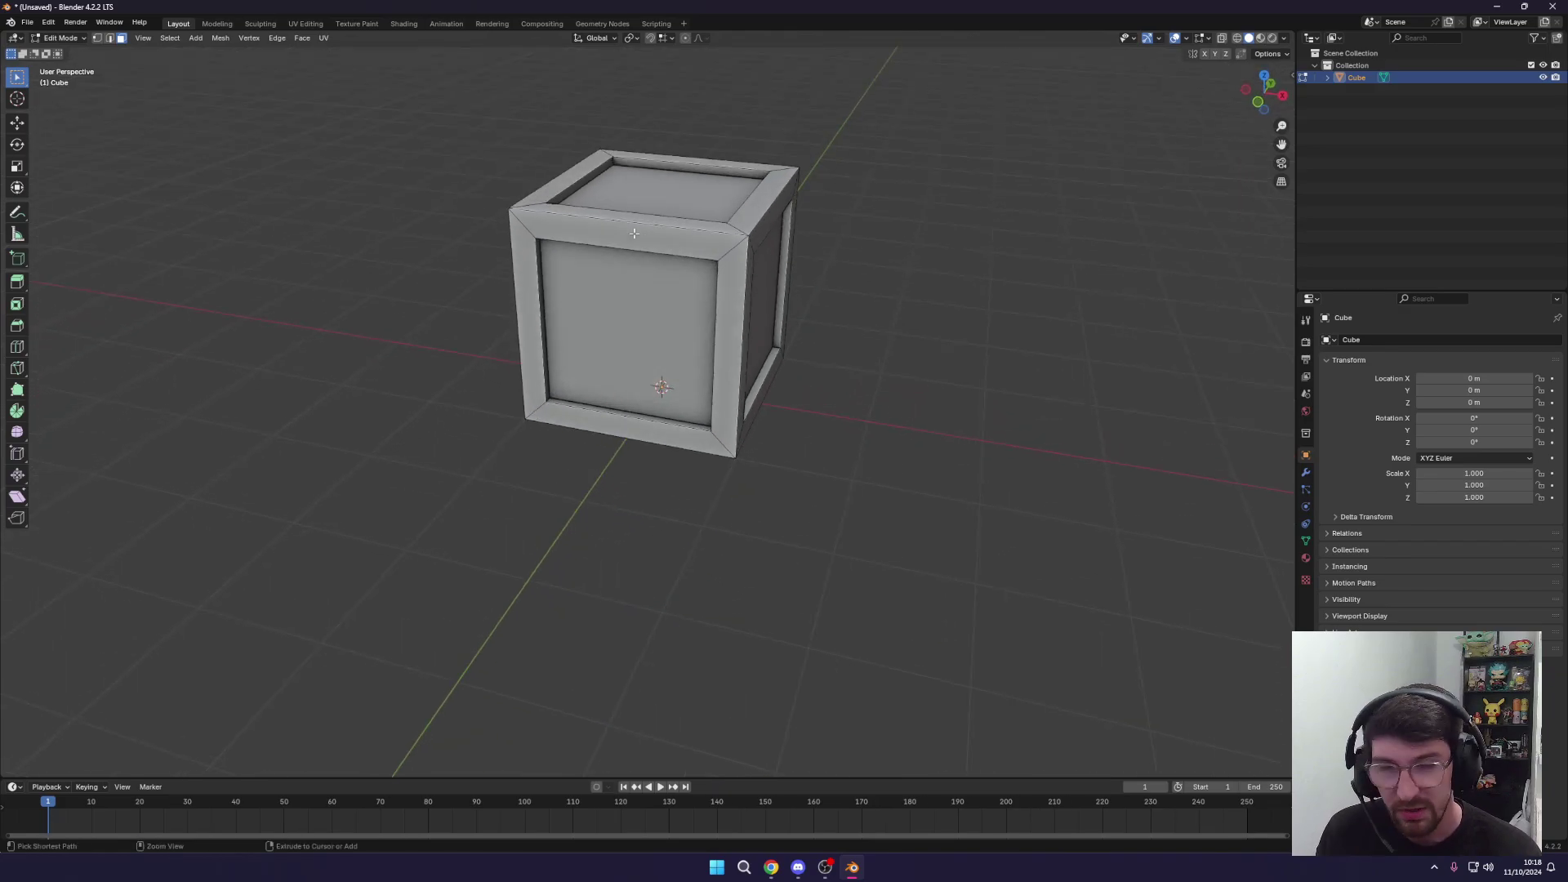
{"action": "key", "text": "ctrl+r"}
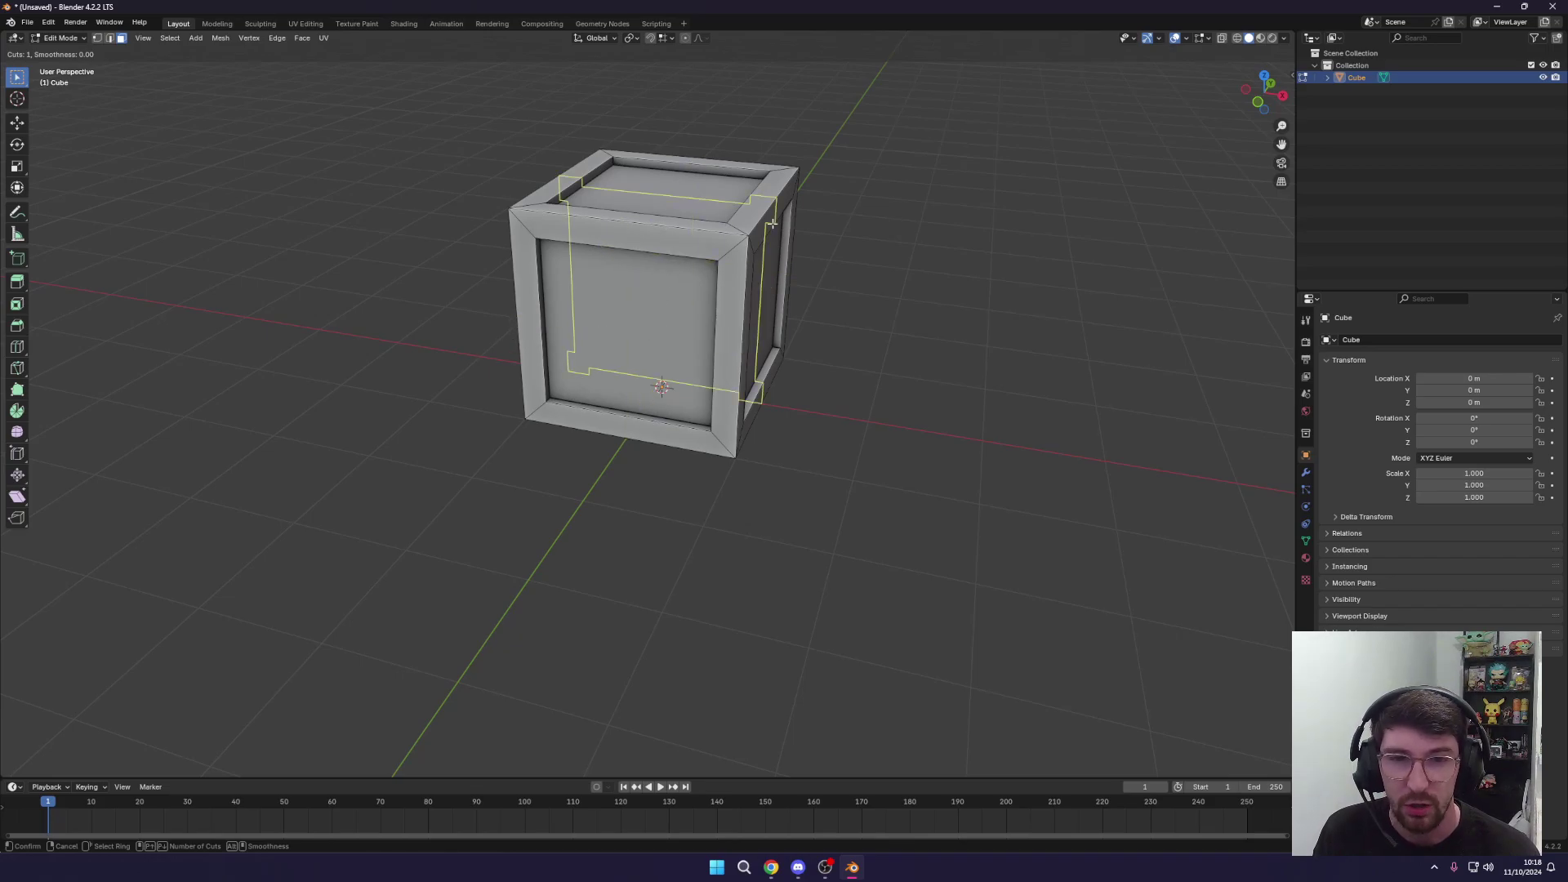
{"action": "left_click", "coordinate": [628, 232]}
{"action": "right_click", "coordinate": [633, 231]}
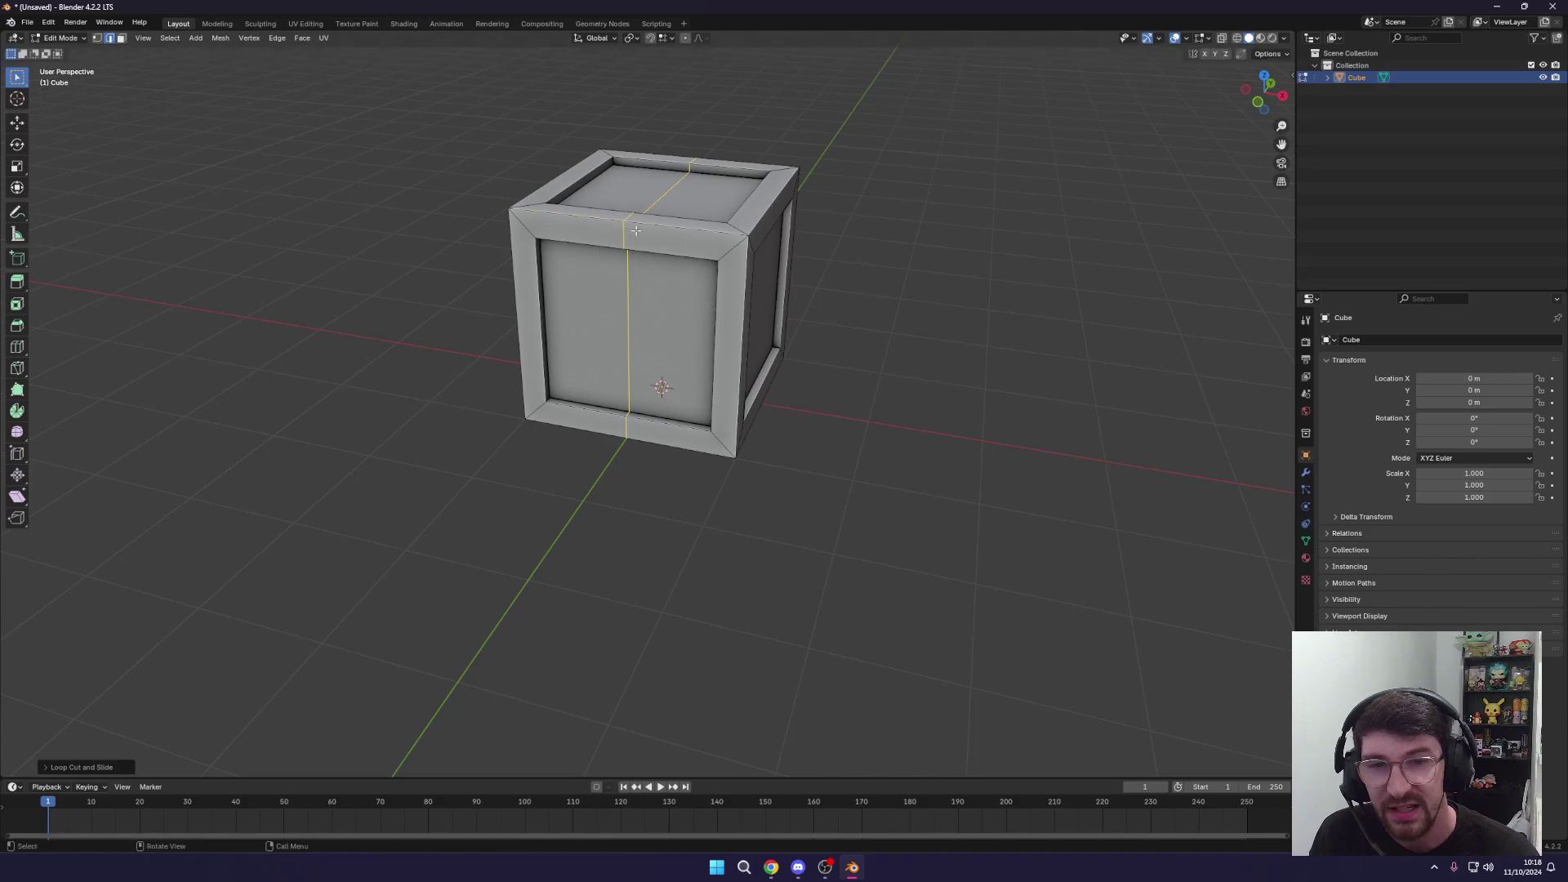
Bevel the loop-cut vertex on one top outer edge in vertex mode by about 0.06 m to form a chip, and check it in Object Mode.
{"action": "key", "text": "1"}
{"action": "middle_click_drag", "start_coordinate": [637, 367], "coordinate": [703, 294]}
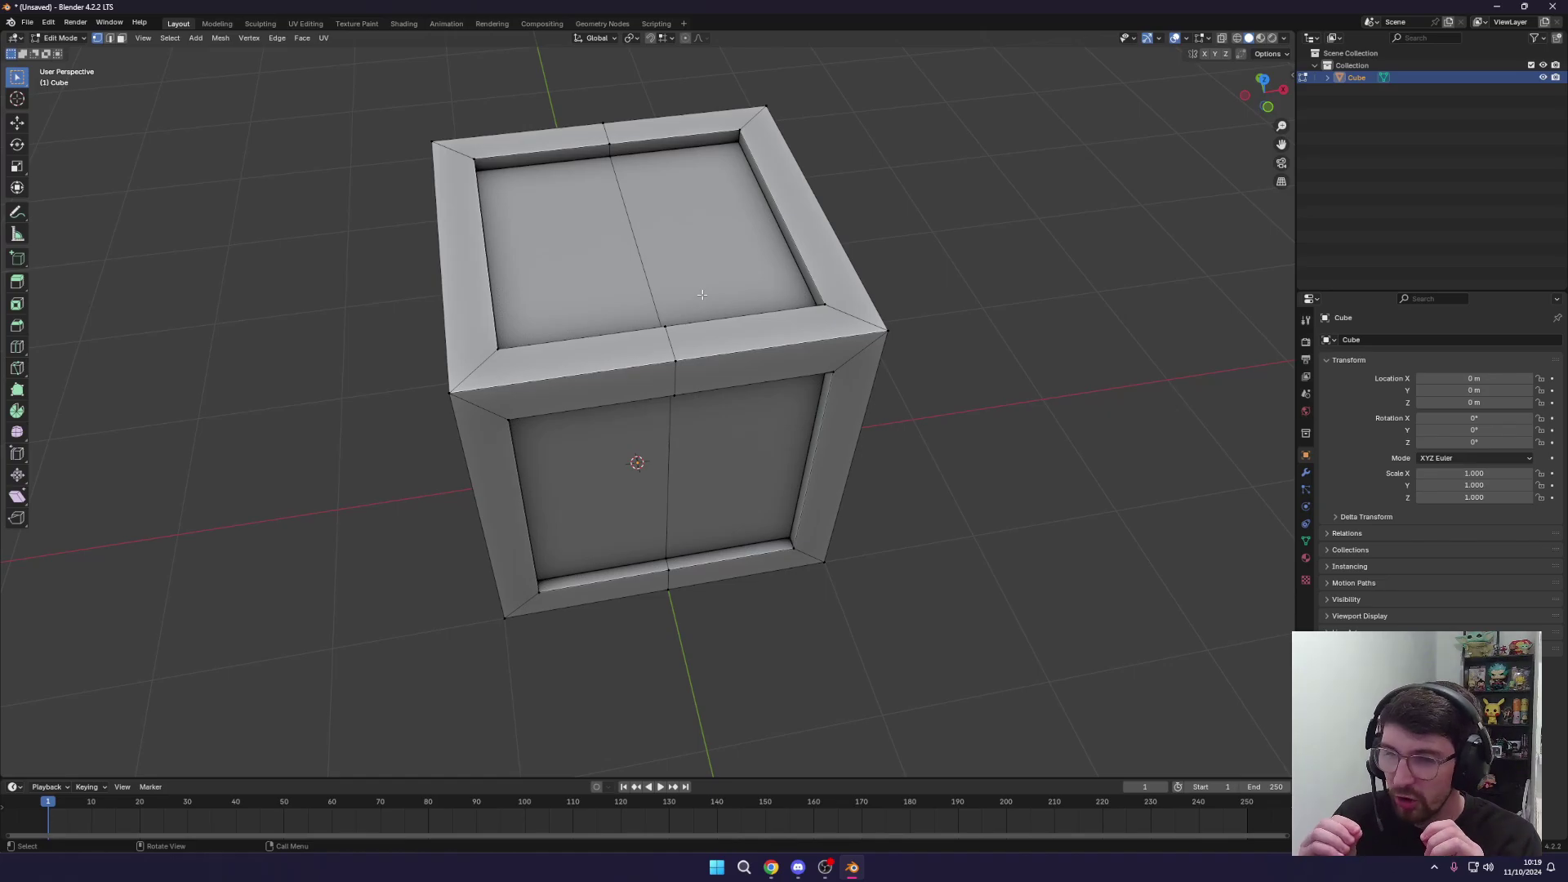
{"action": "left_click", "coordinate": [675, 367]}
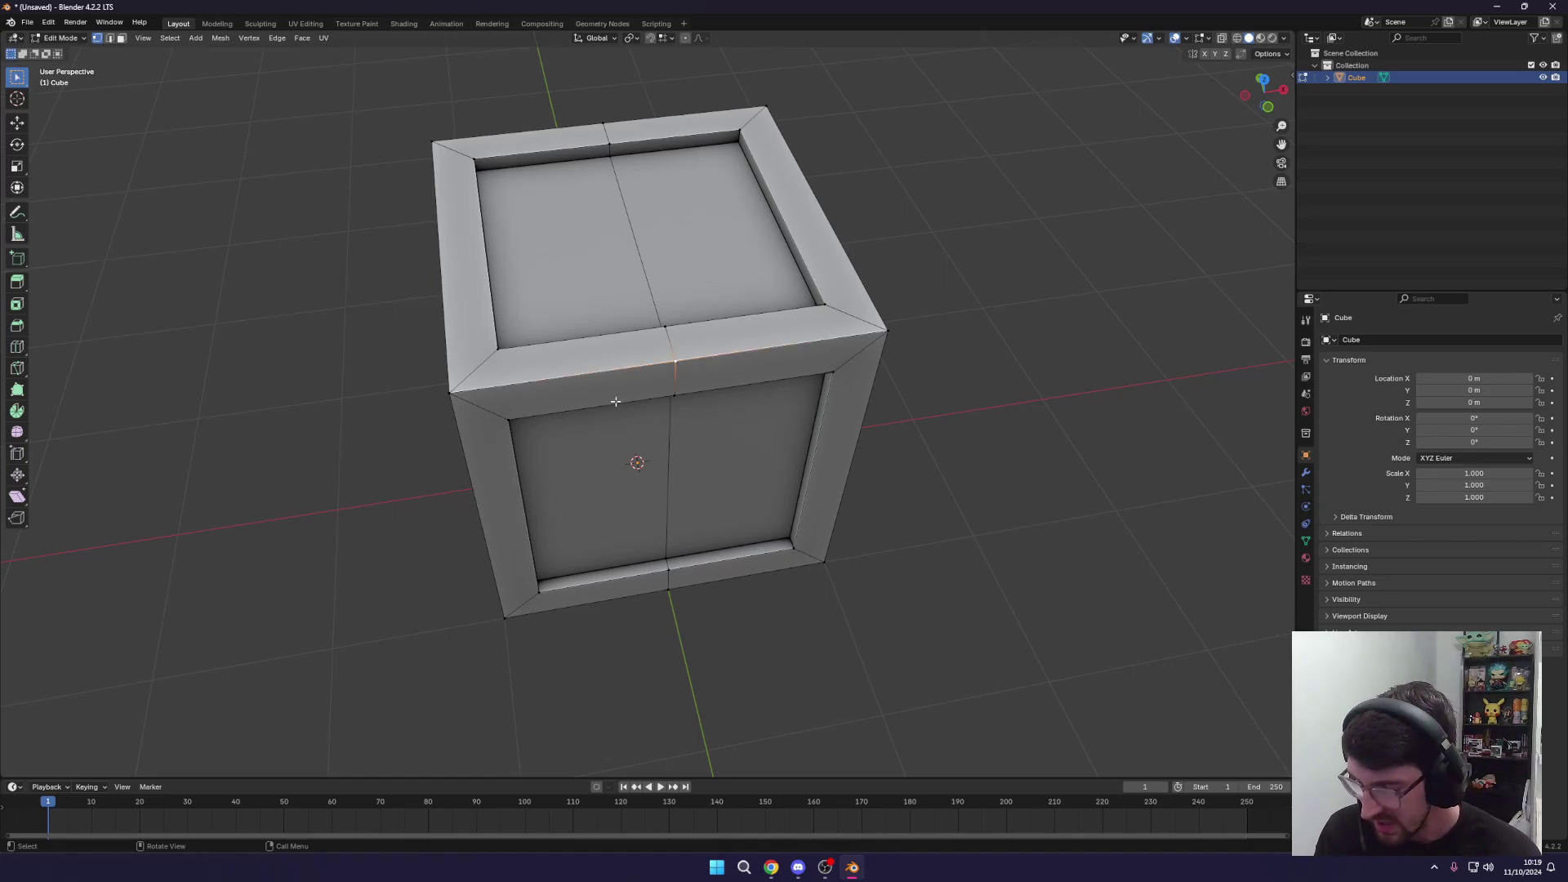
{"action": "key", "text": "ctrl+b"}
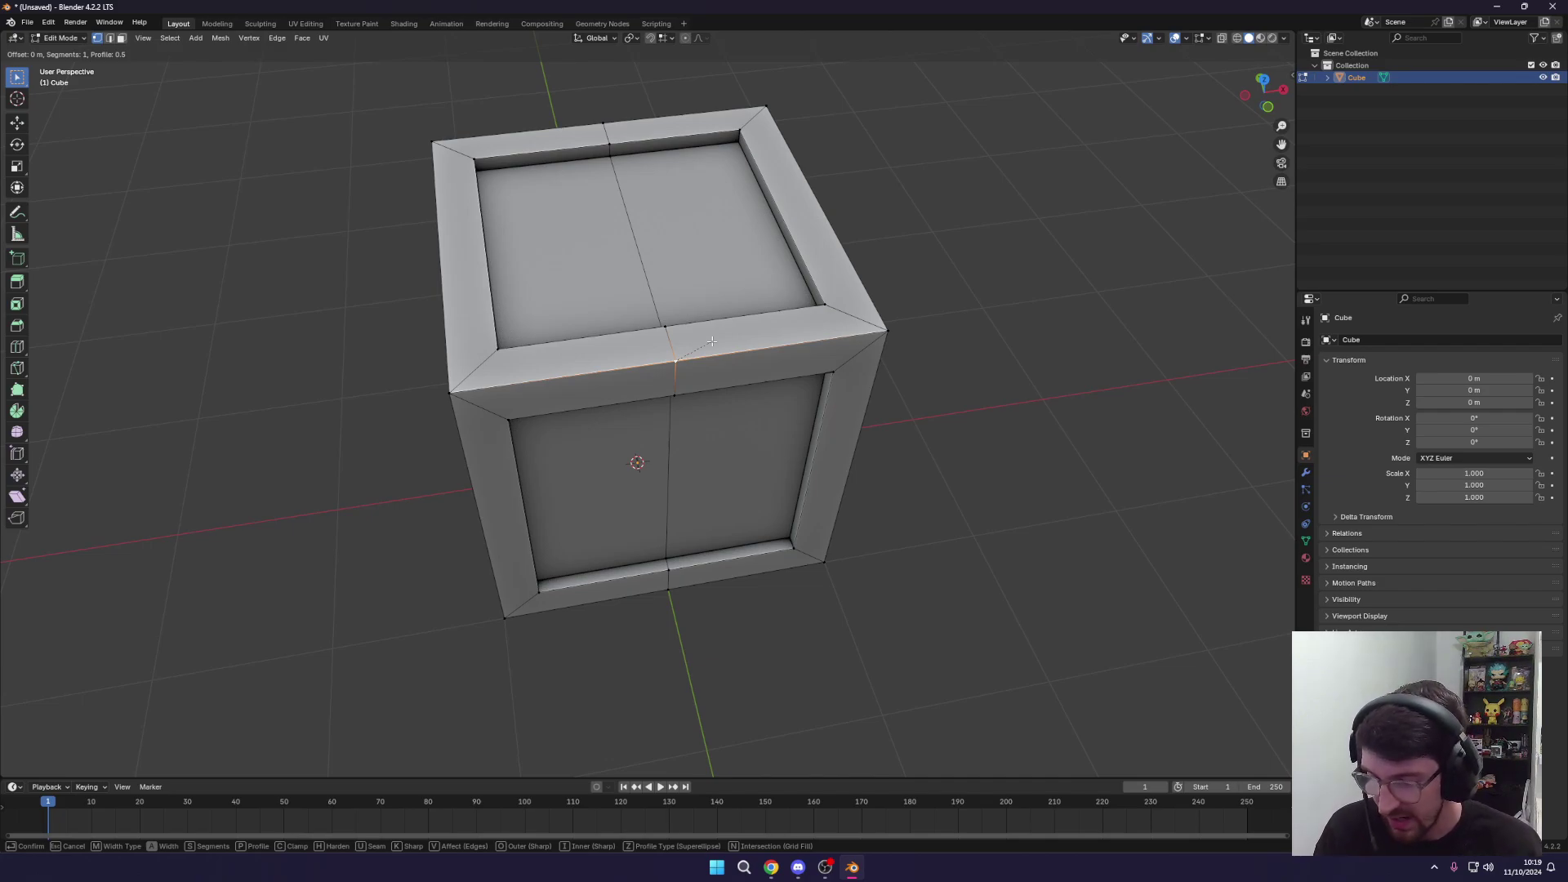
{"action": "key", "text": "v"}
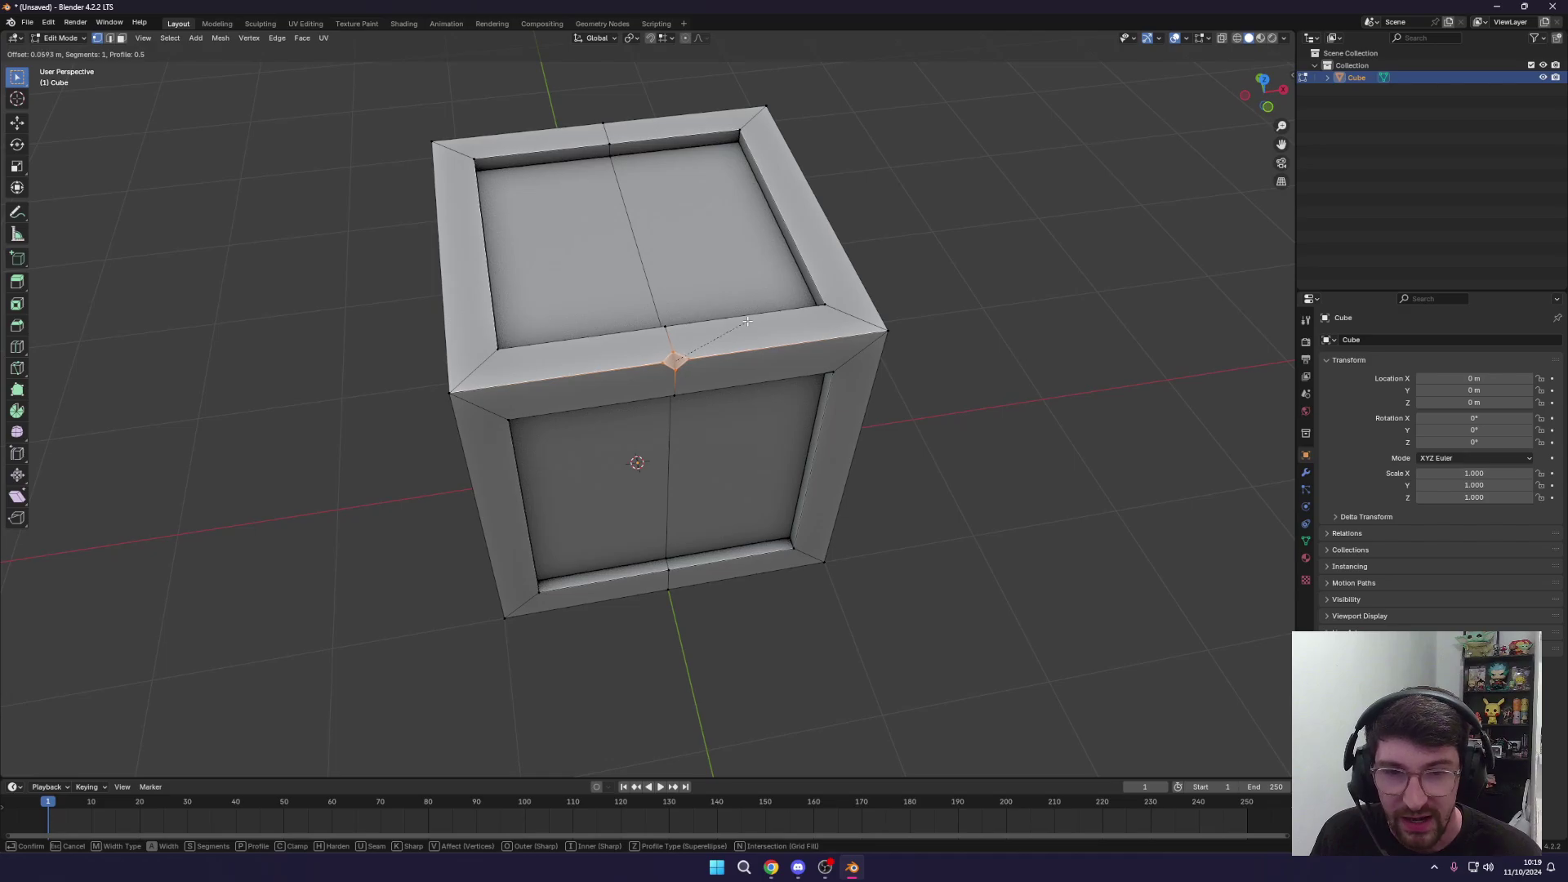
{"action": "left_click", "coordinate": [748, 321]}
{"action": "middle_click_drag", "start_coordinate": [748, 321], "coordinate": [637, 343]}
{"action": "key", "text": "Tab"}
{"action": "key", "text": "Tab"}
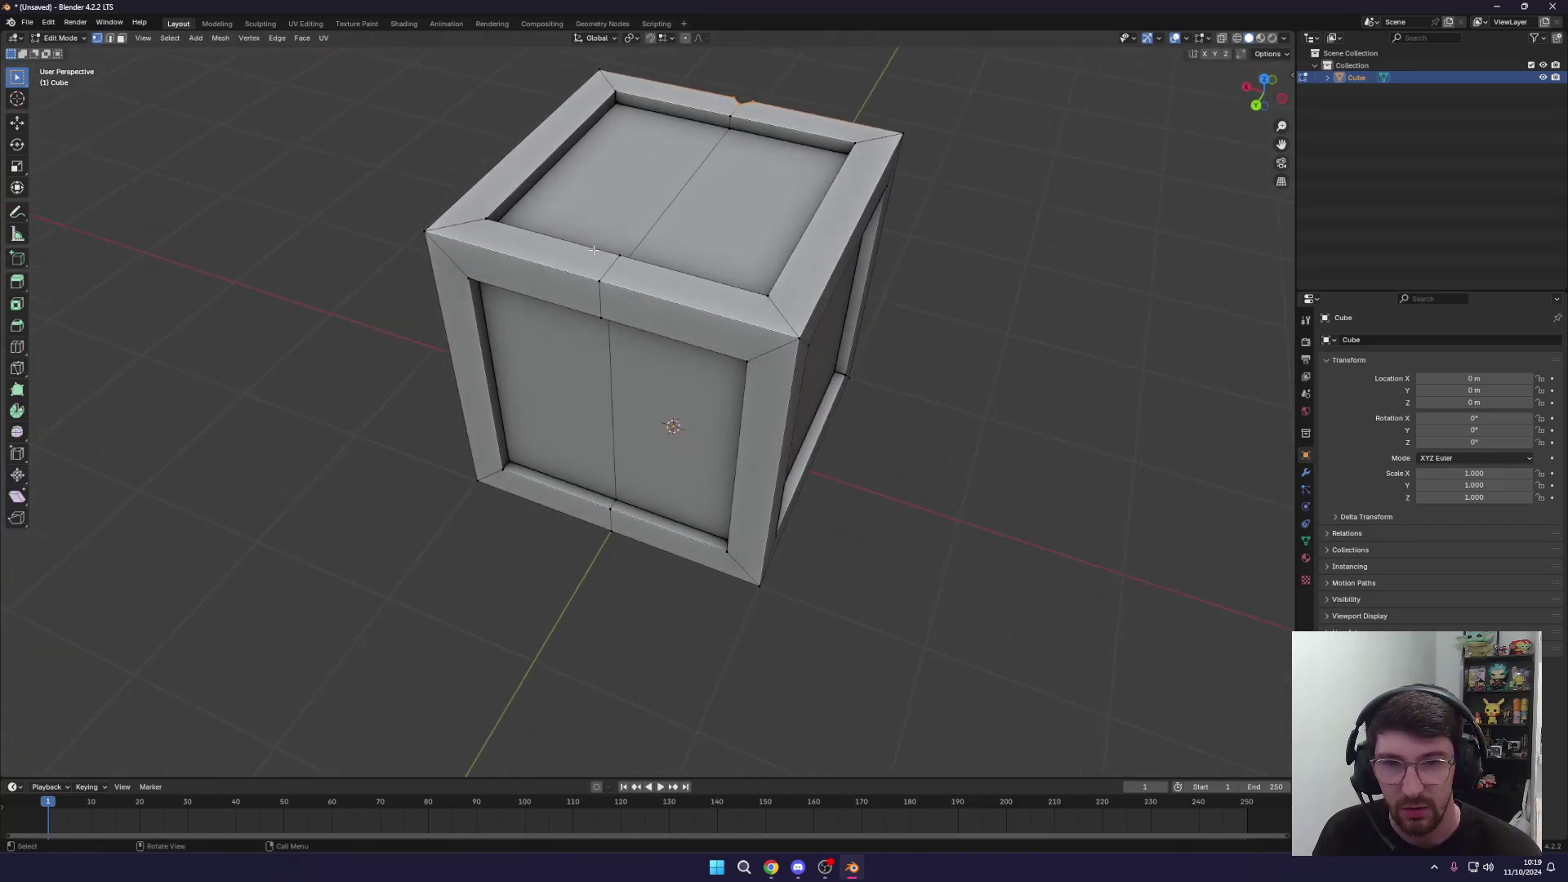
Select the loop-cut vertices on the opposite side's top frame beam and slide them along the beam toward the near corner.
{"action": "left_click_drag", "start_coordinate": [582, 225], "coordinate": [647, 363]}
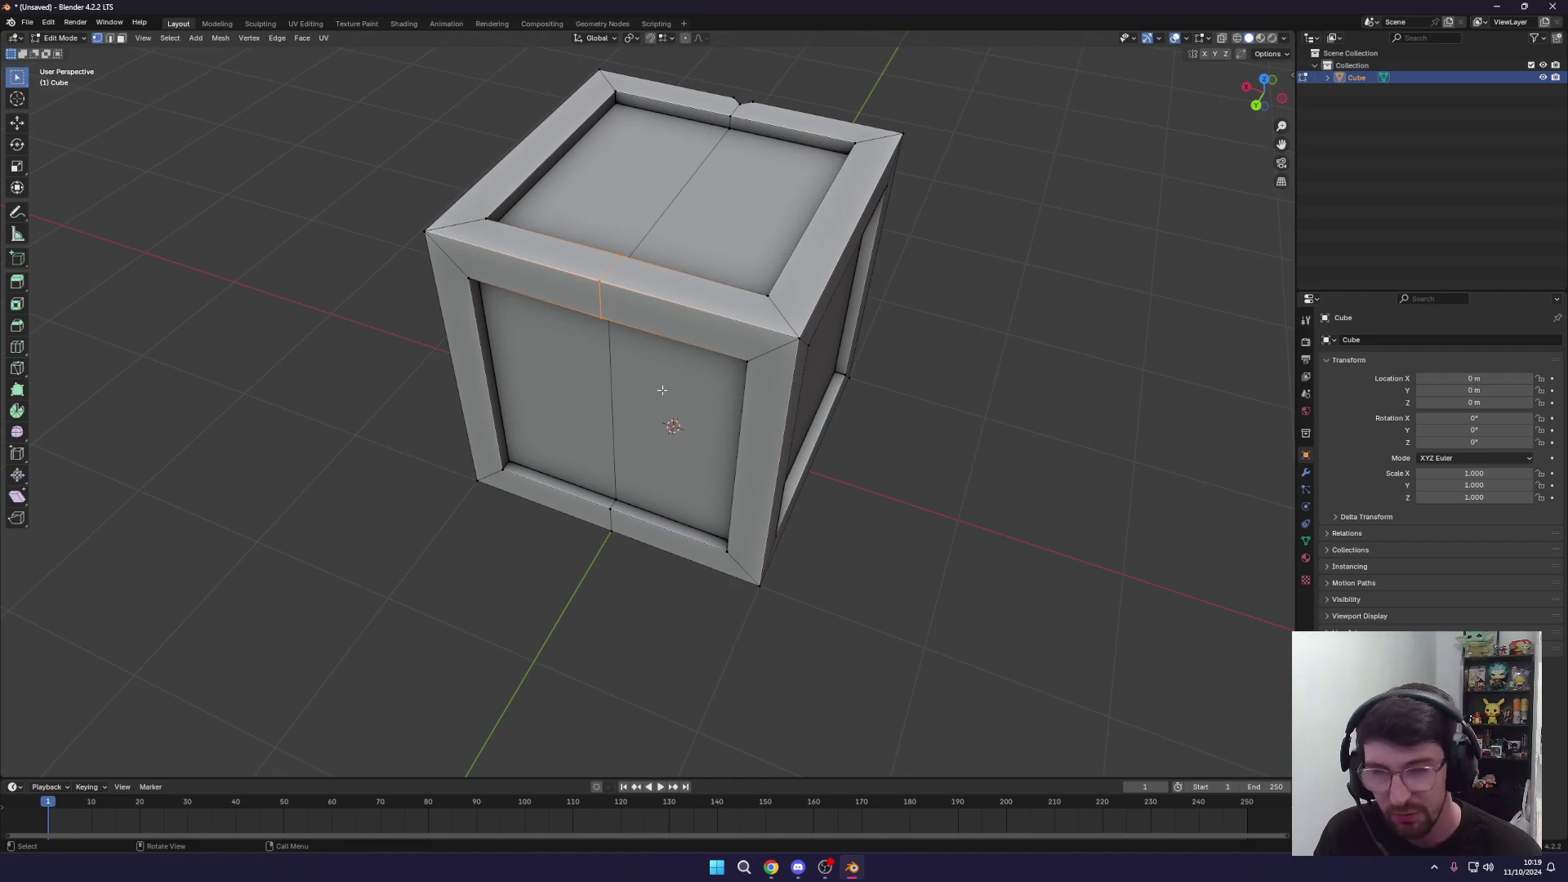
{"action": "key", "text": "g"}
{"action": "key", "text": "g"}
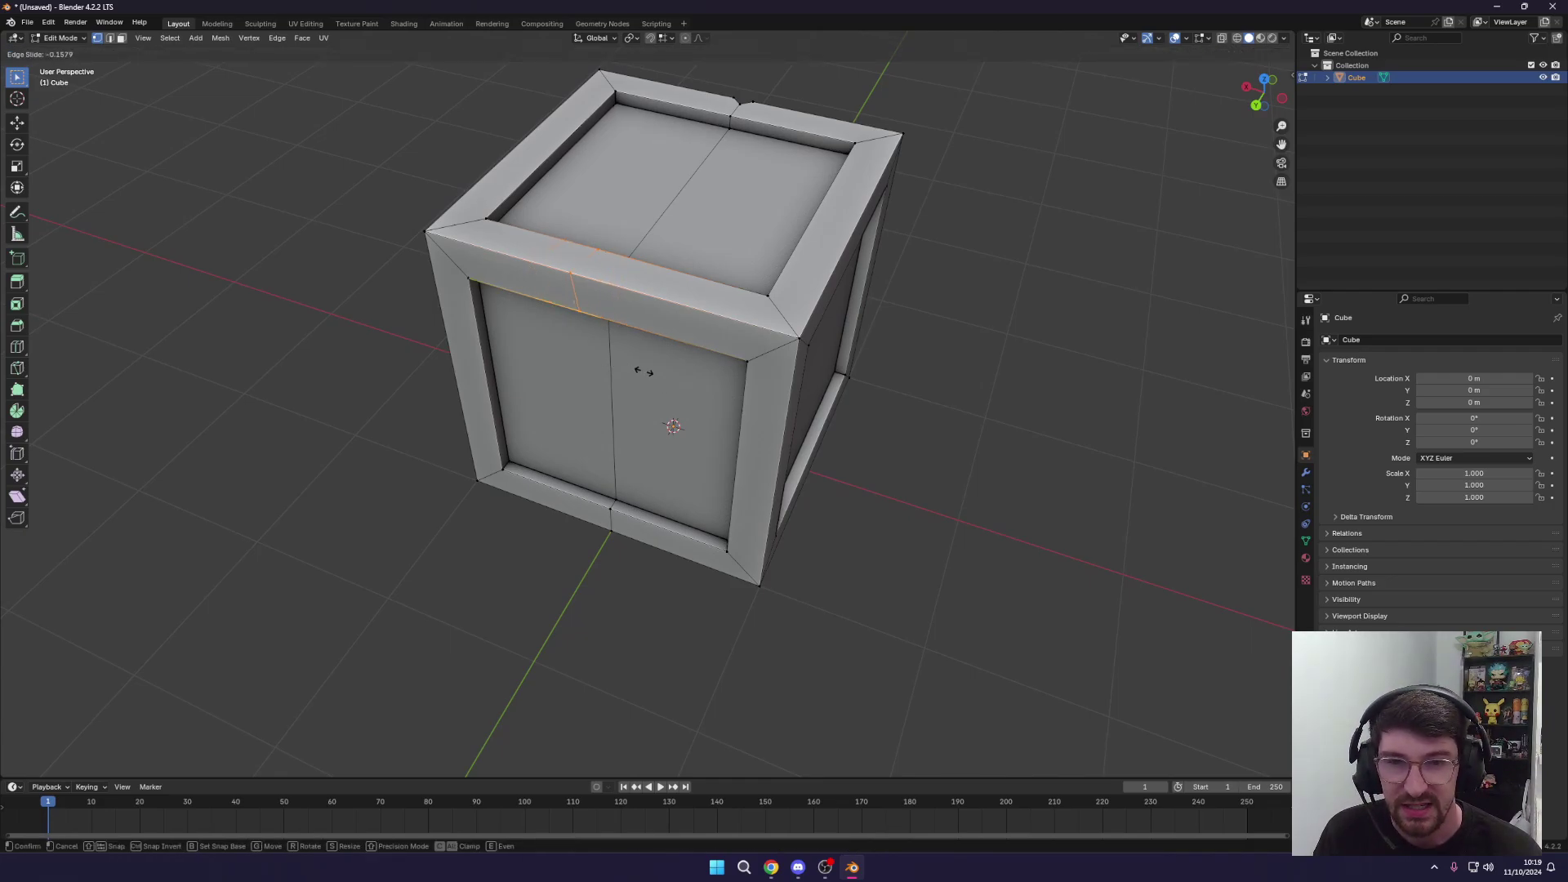
{"action": "left_click", "coordinate": [719, 392]}
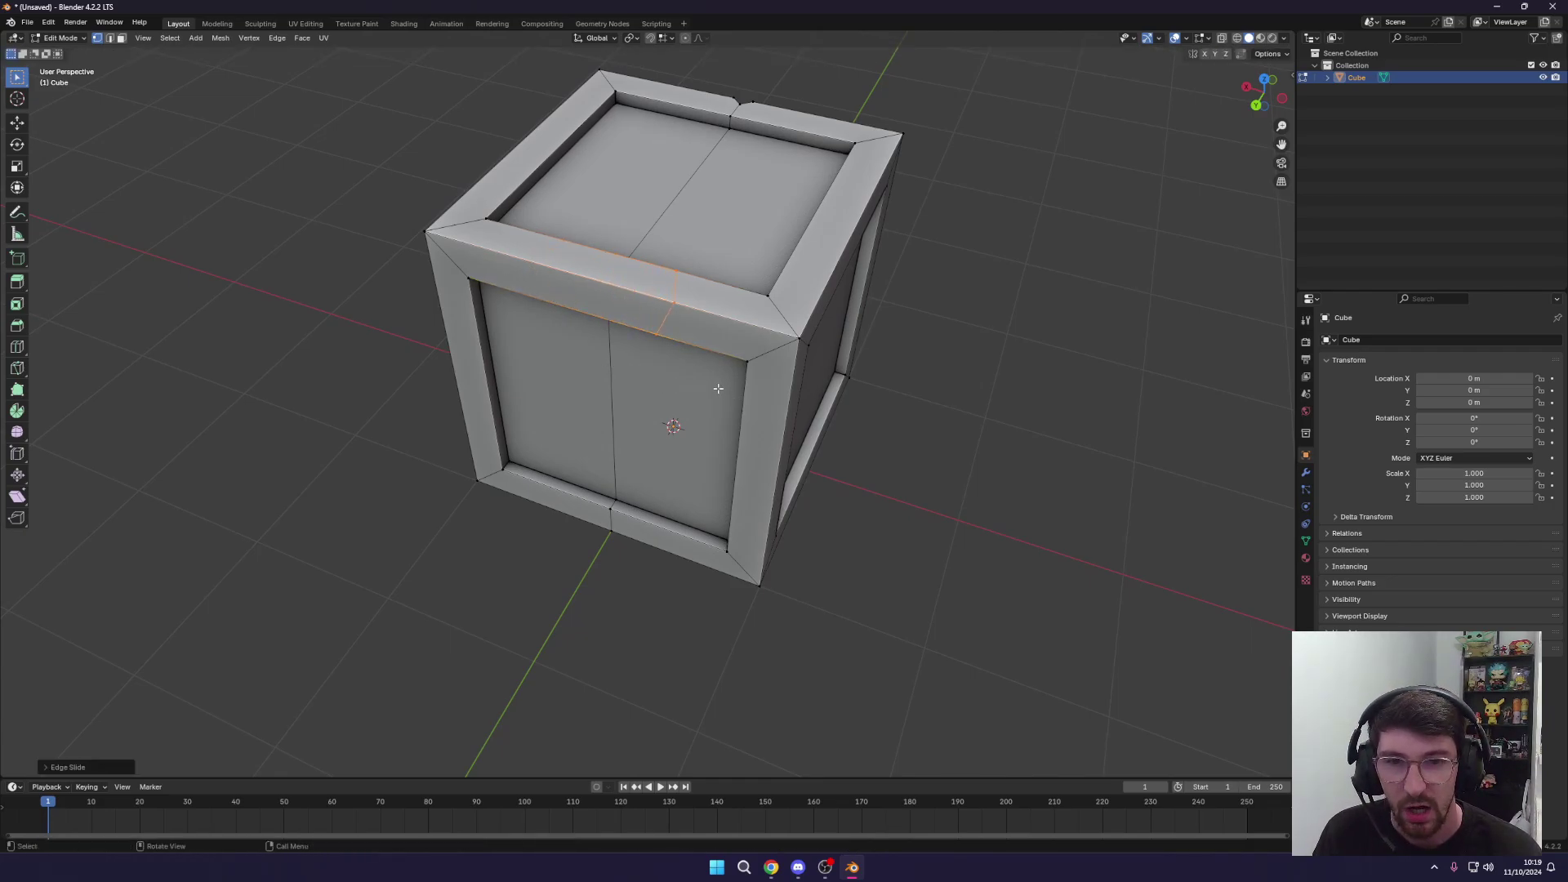
Bevel the shifted vertex on the beam's outer edge by about 0.07 m as a second chip, check it in Object Mode, and resume editing.
{"action": "left_click", "coordinate": [675, 308]}
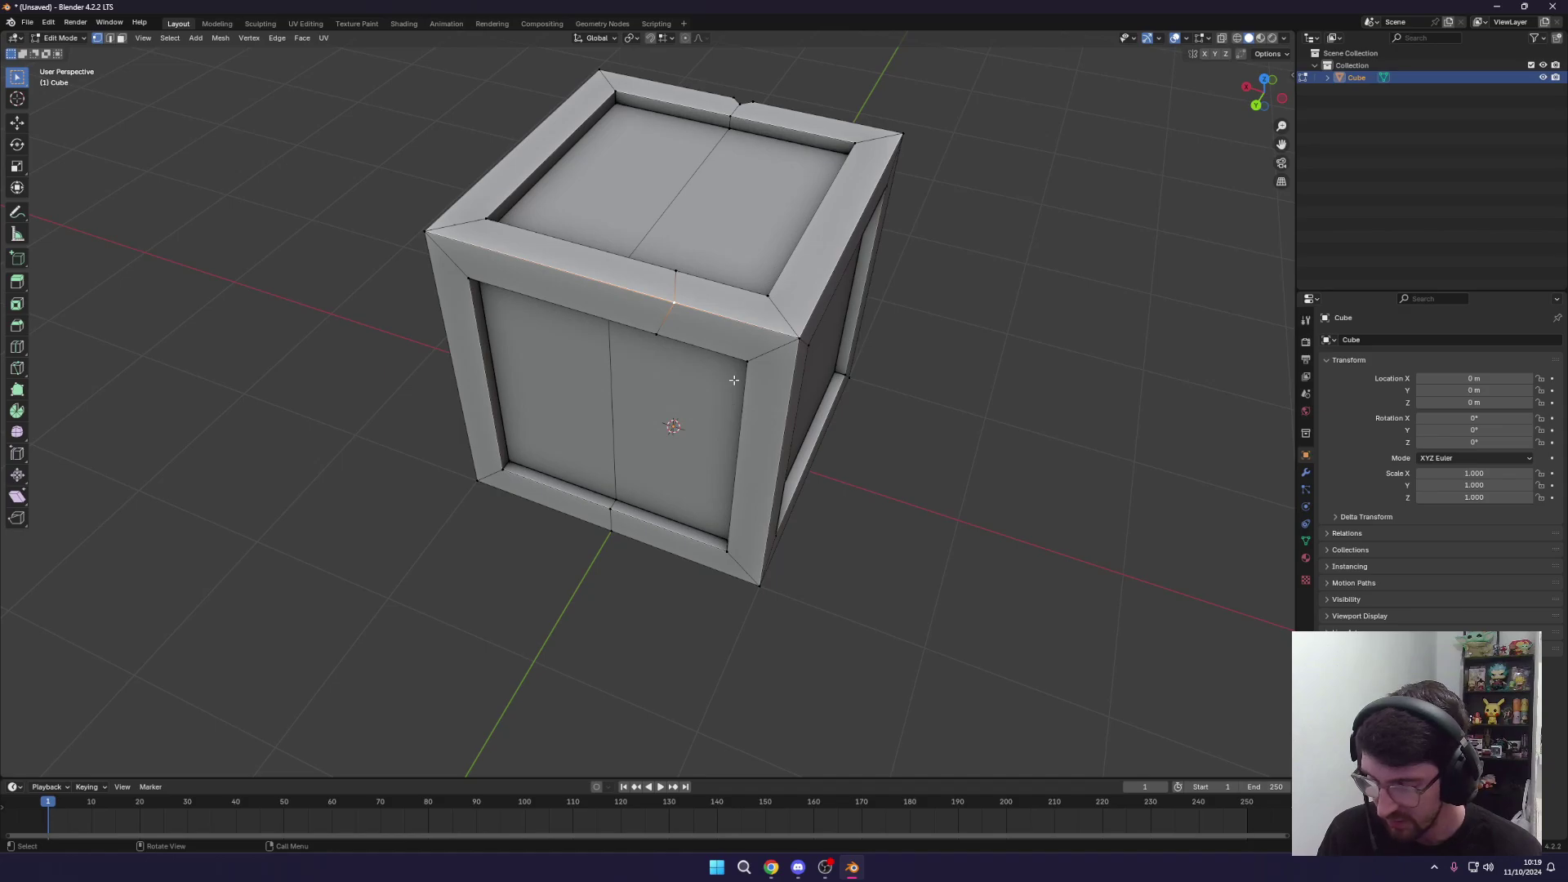
{"action": "key", "text": "ctrl+b"}
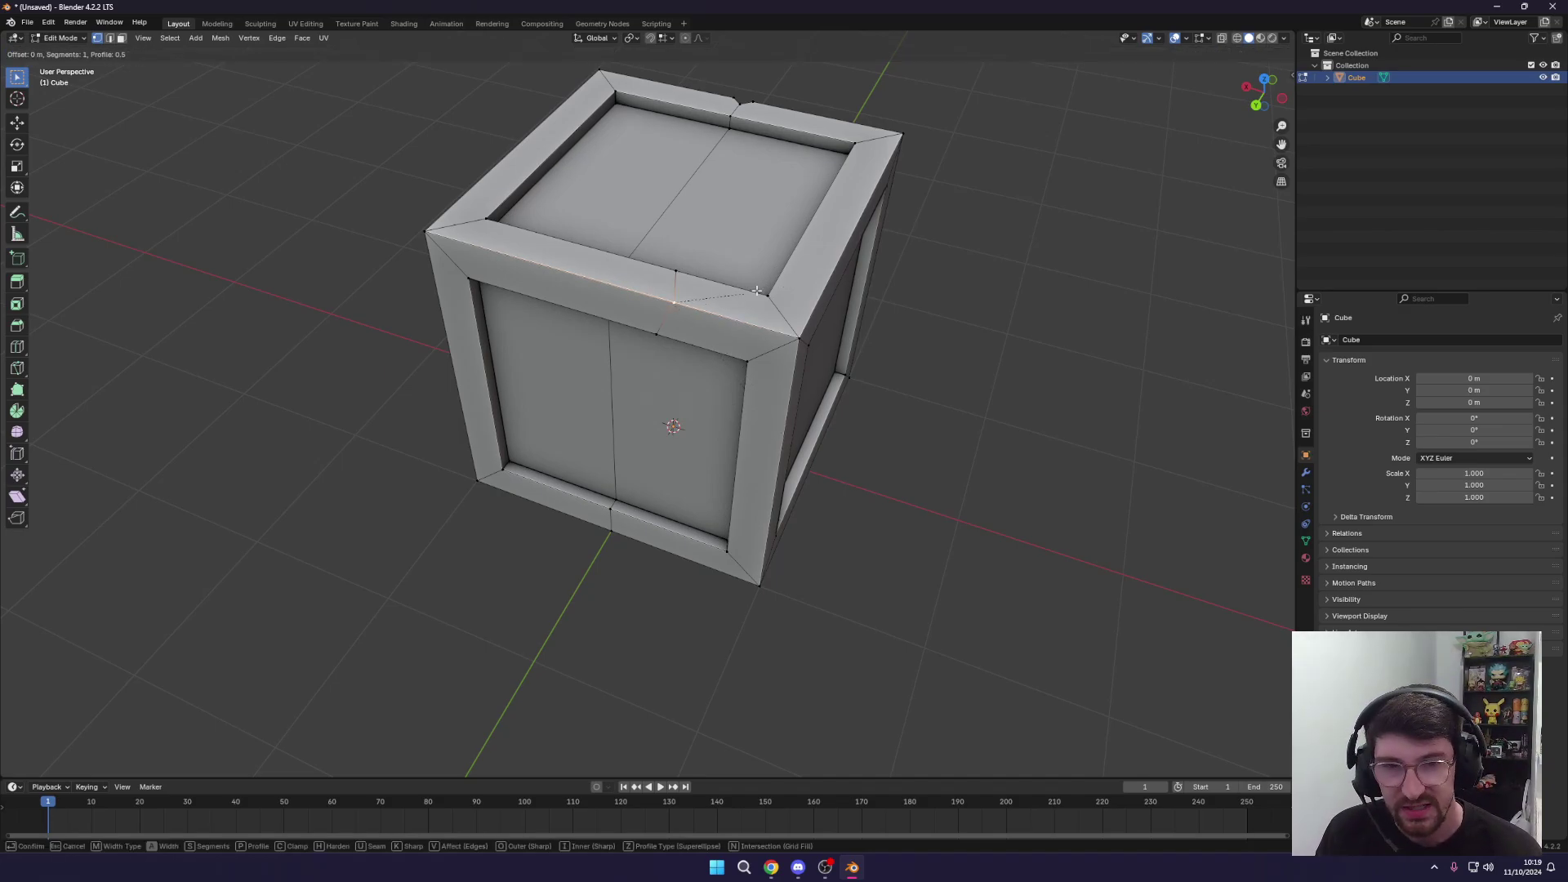
{"action": "key", "text": "v"}
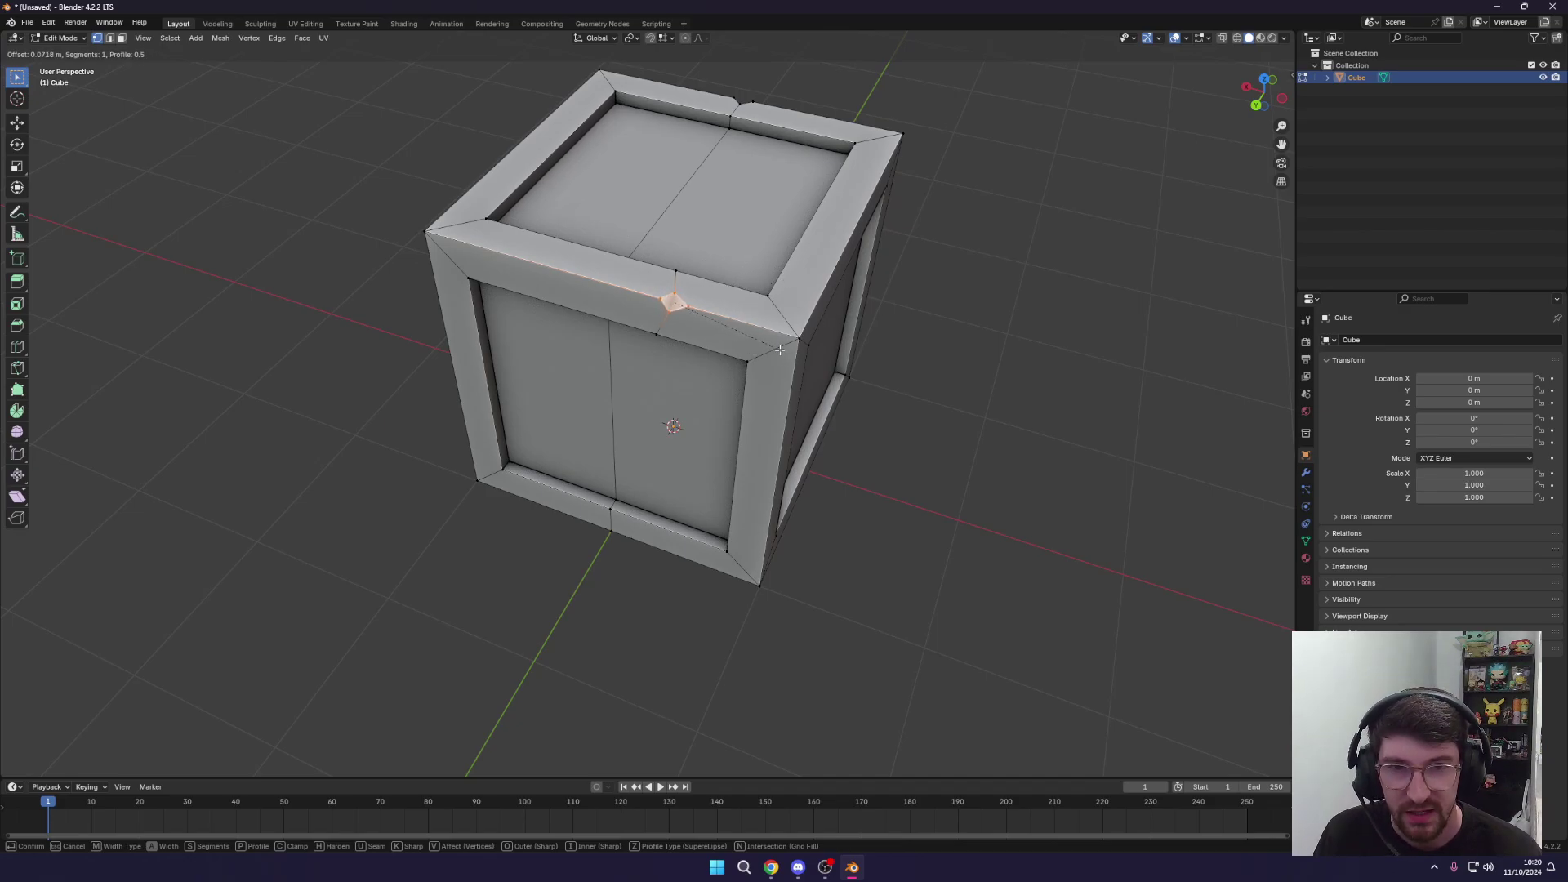
{"action": "left_click", "coordinate": [782, 355]}
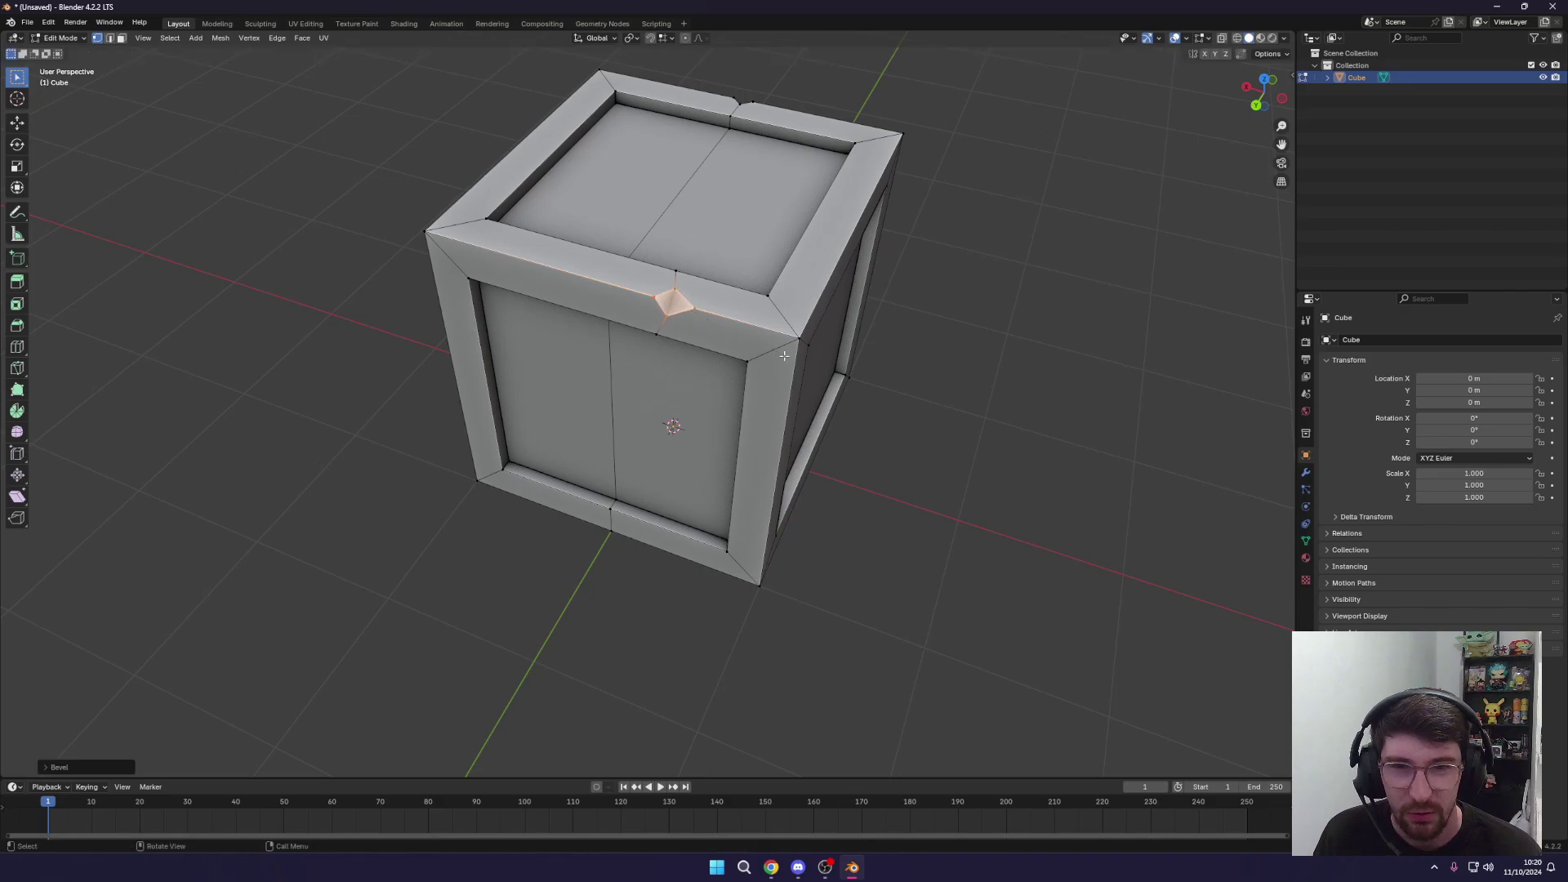
{"action": "middle_click_drag", "start_coordinate": [917, 343], "coordinate": [753, 325]}
{"action": "key", "text": "Tab"}
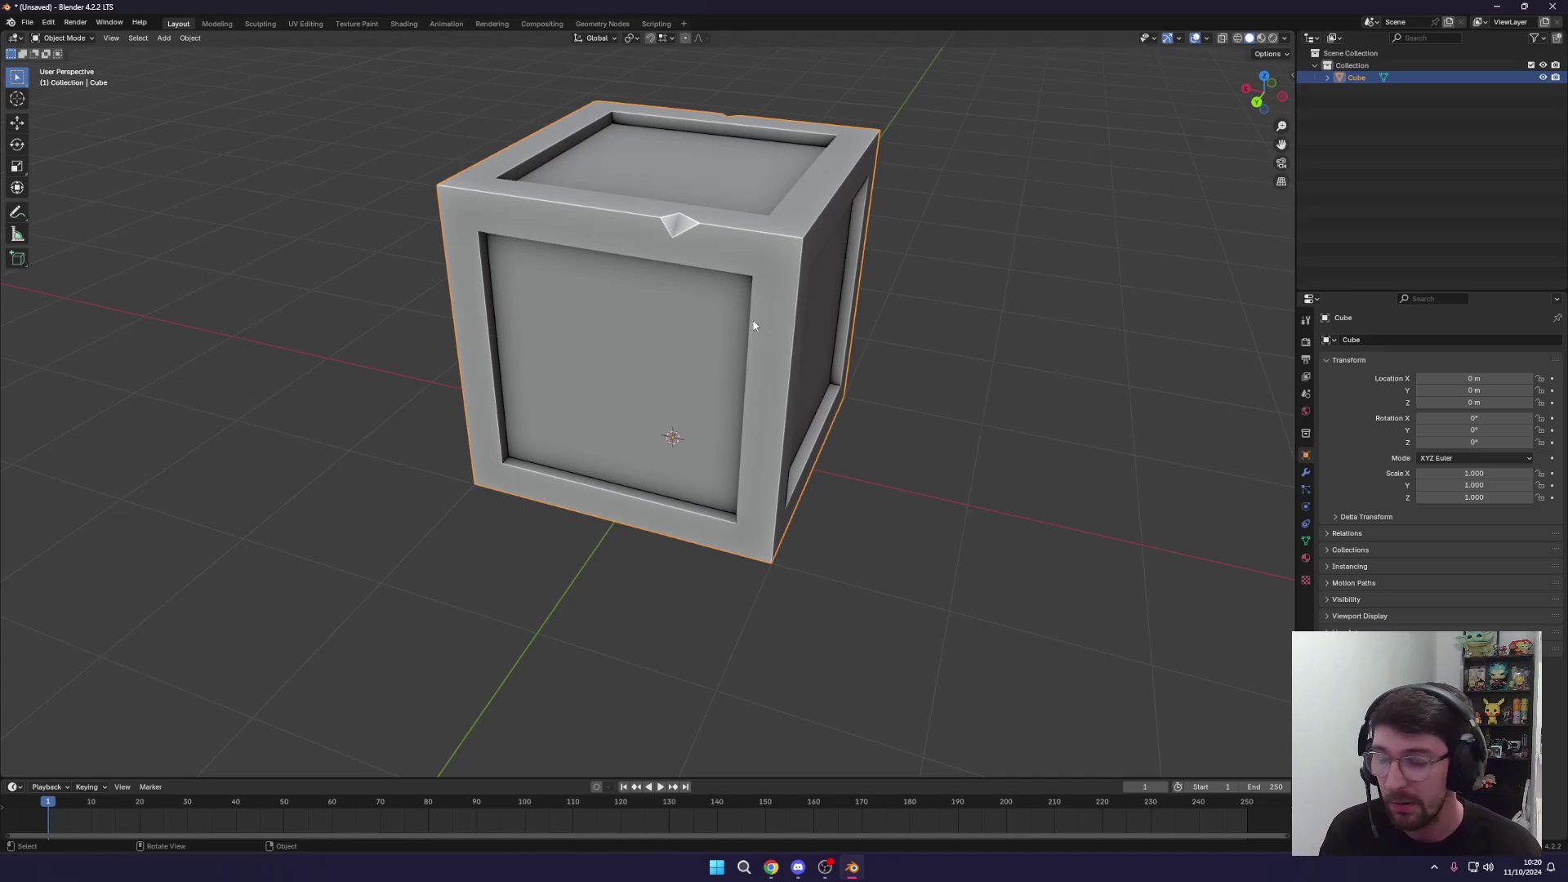
{"action": "key", "text": "Tab"}
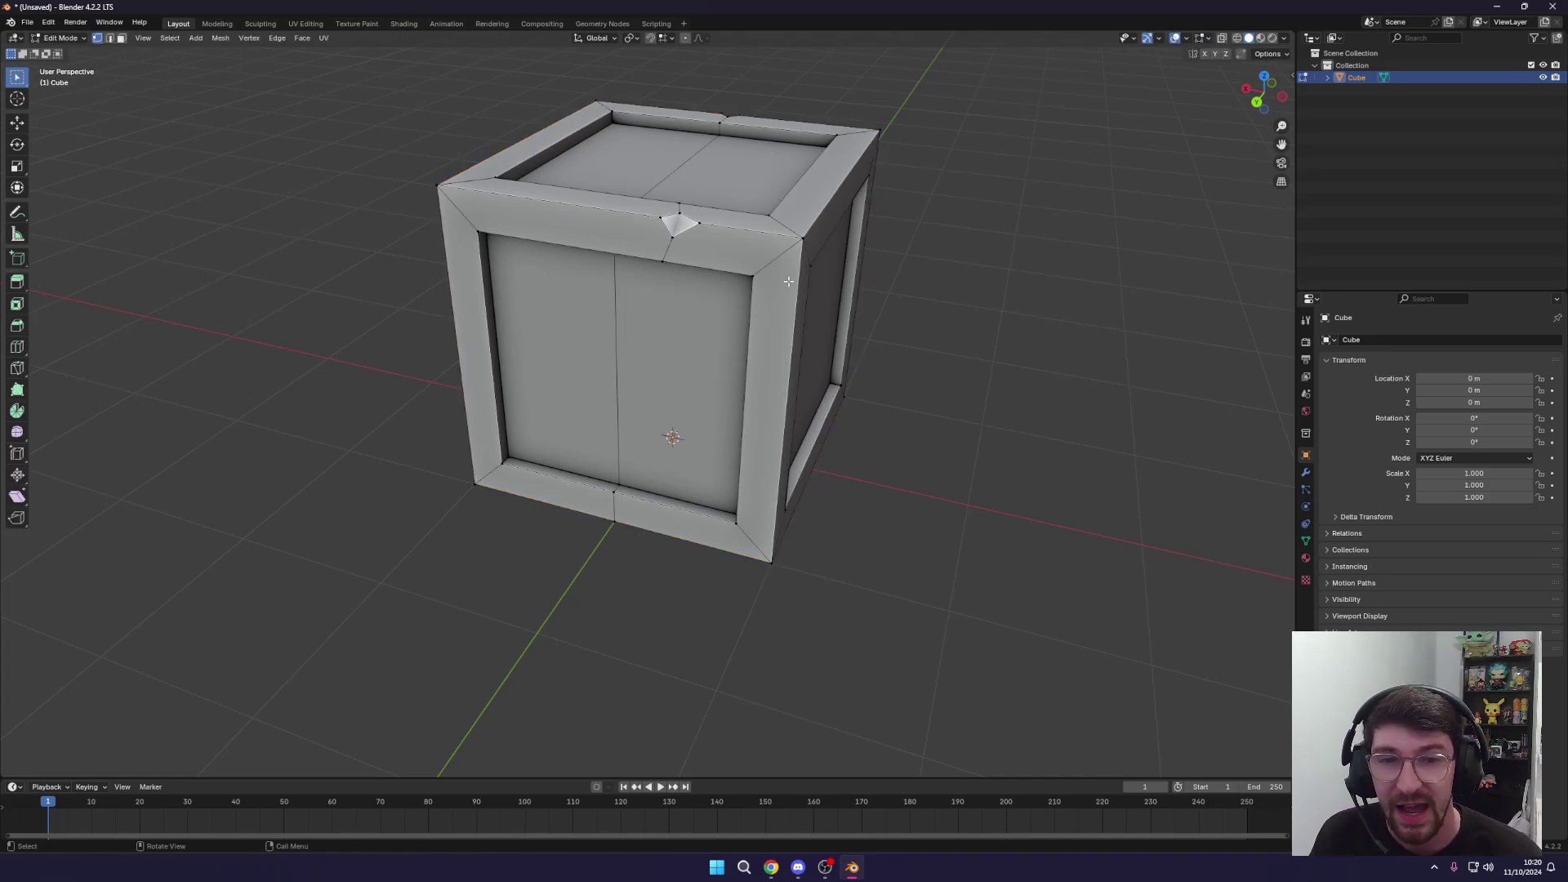
Examine how the chip divides the top front frame beam by selecting the individual faces on either side of it.
{"action": "middle_click_drag", "start_coordinate": [789, 281], "coordinate": [797, 281]}
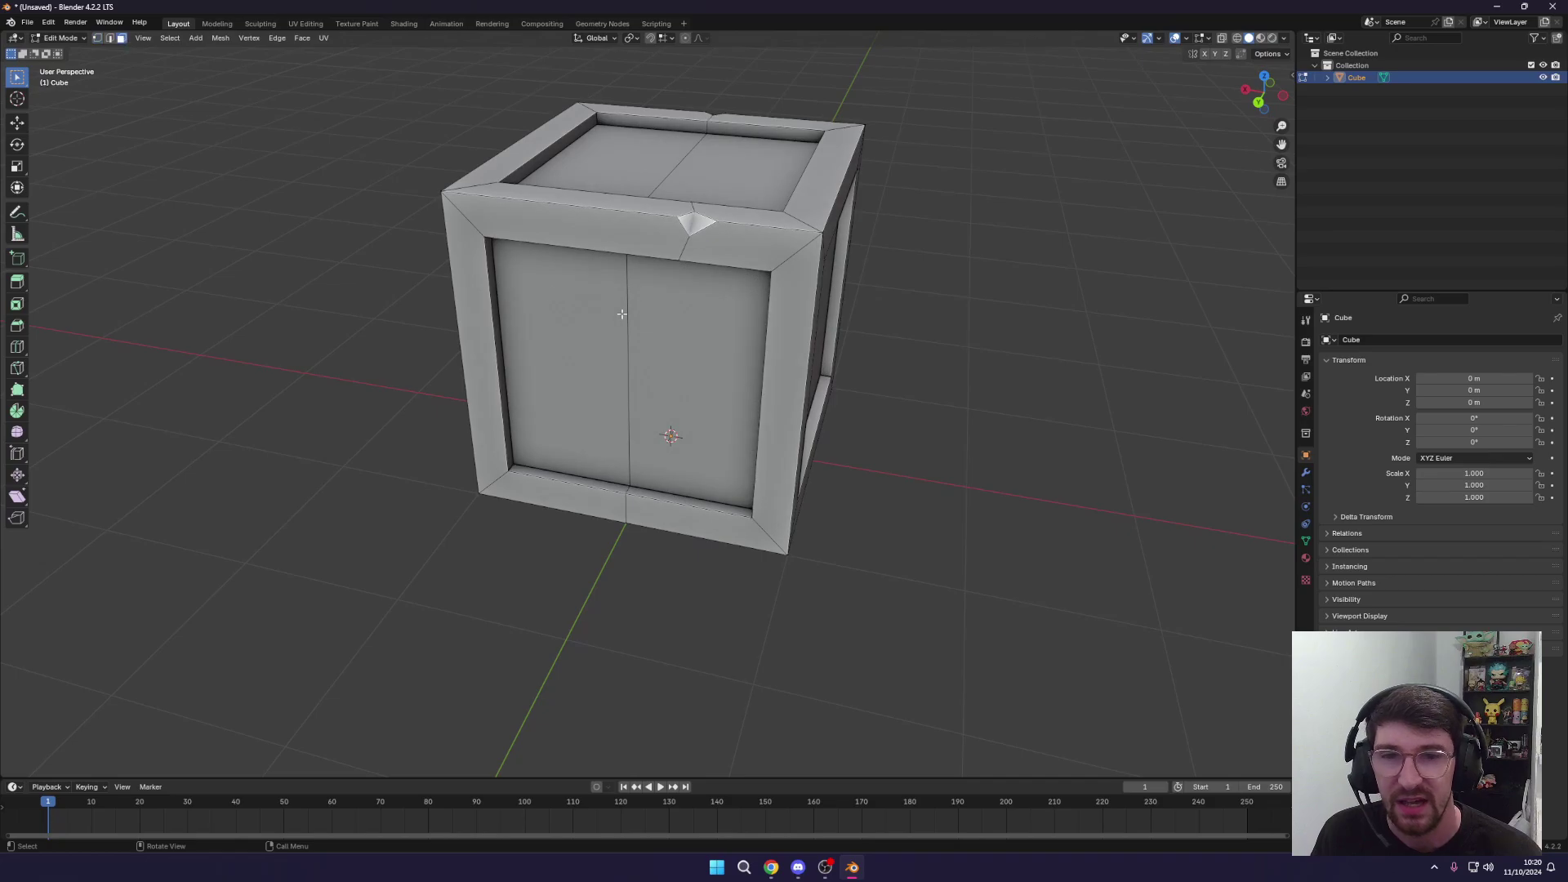
{"action": "left_click", "coordinate": [653, 238]}
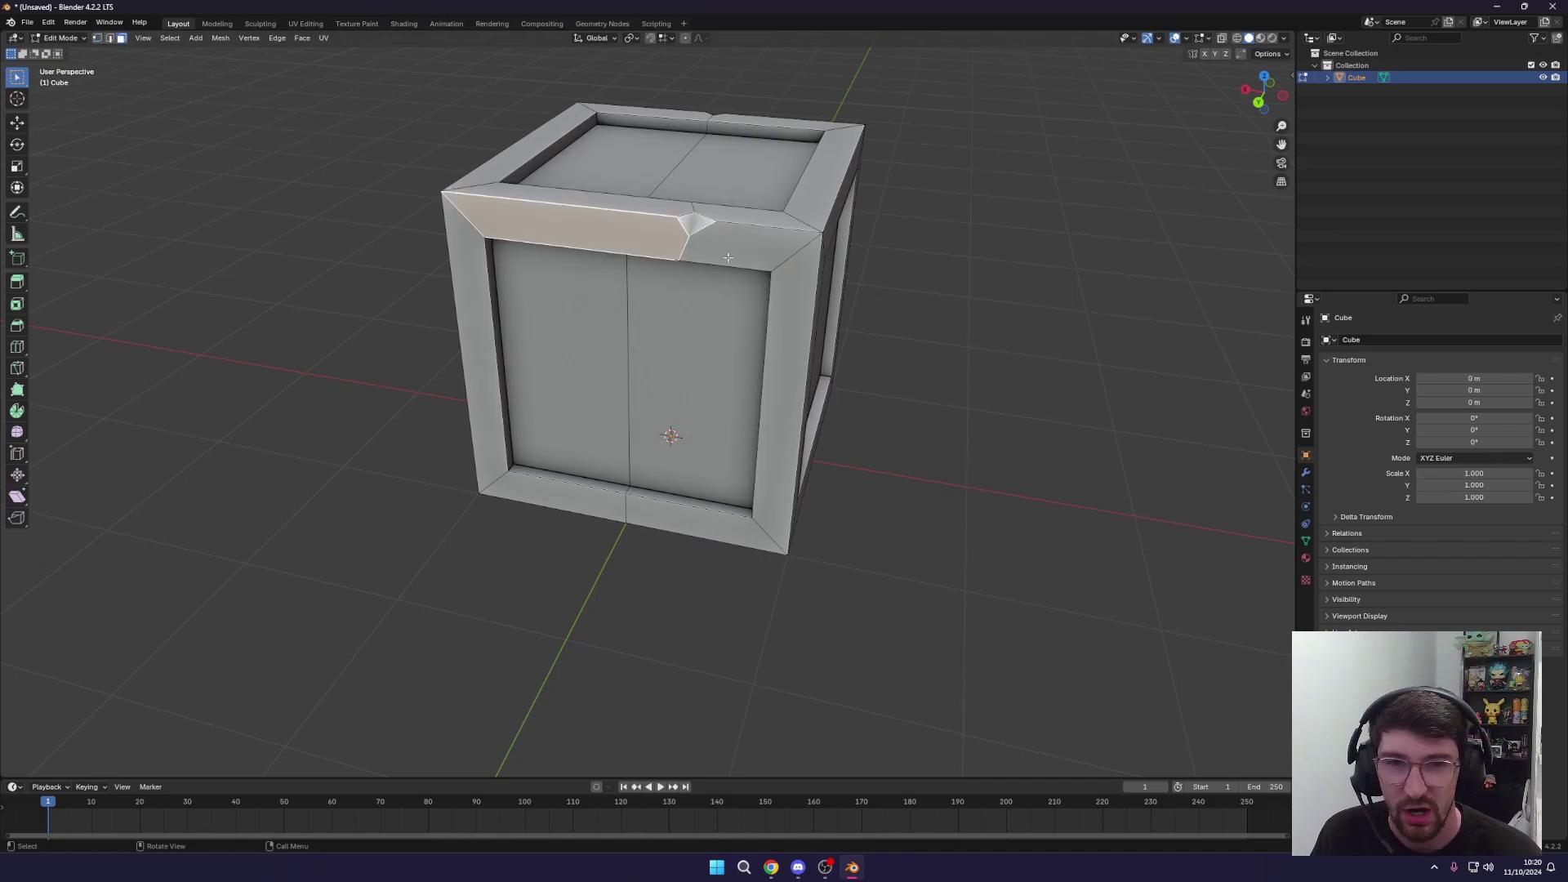
{"action": "middle_click_drag", "start_coordinate": [706, 250], "coordinate": [675, 316]}
{"action": "left_click", "coordinate": [703, 160]}
{"action": "key", "text": "ctrl+z"}
{"action": "left_click", "coordinate": [794, 326]}
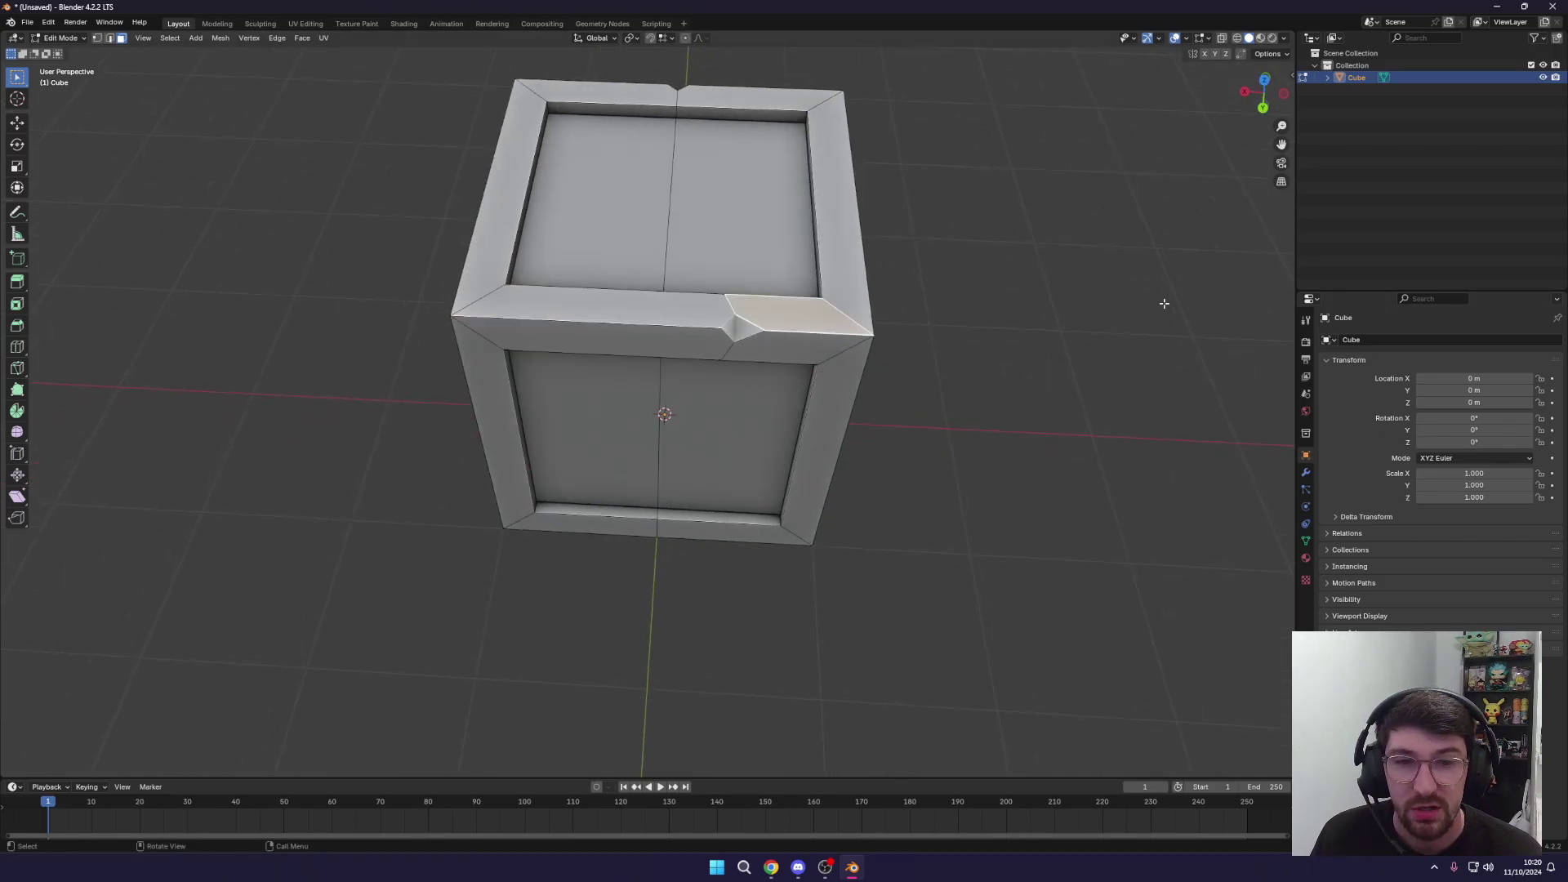
{"action": "middle_click_drag", "start_coordinate": [1047, 291], "coordinate": [918, 165]}
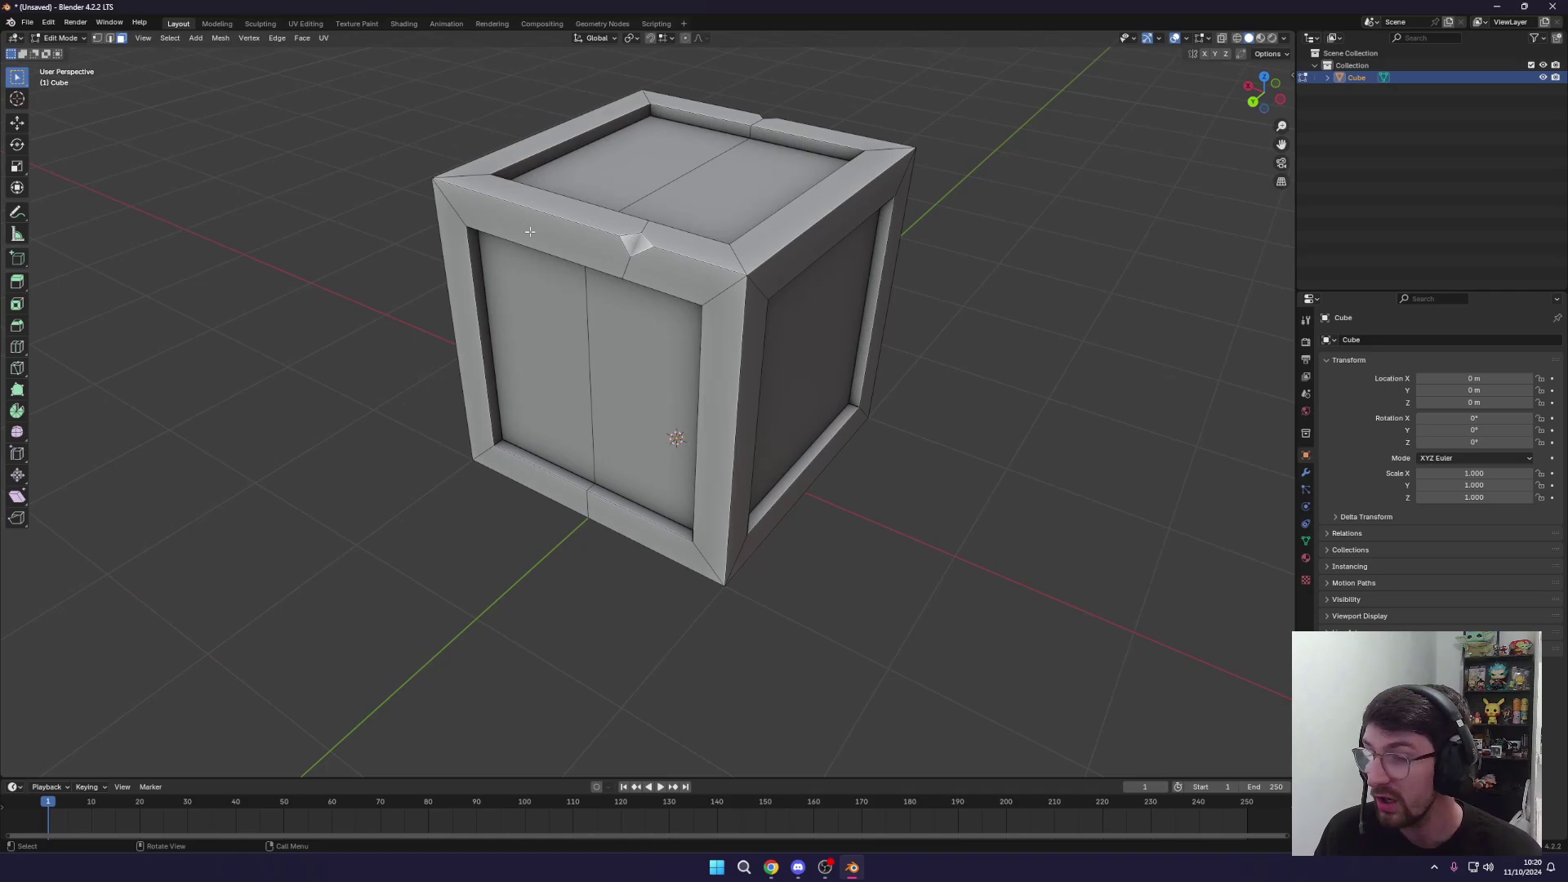
Create a new material on the cube and name it Crate.
{"action": "middle_click_drag", "start_coordinate": [530, 232], "coordinate": [534, 250], "text": "shift"}
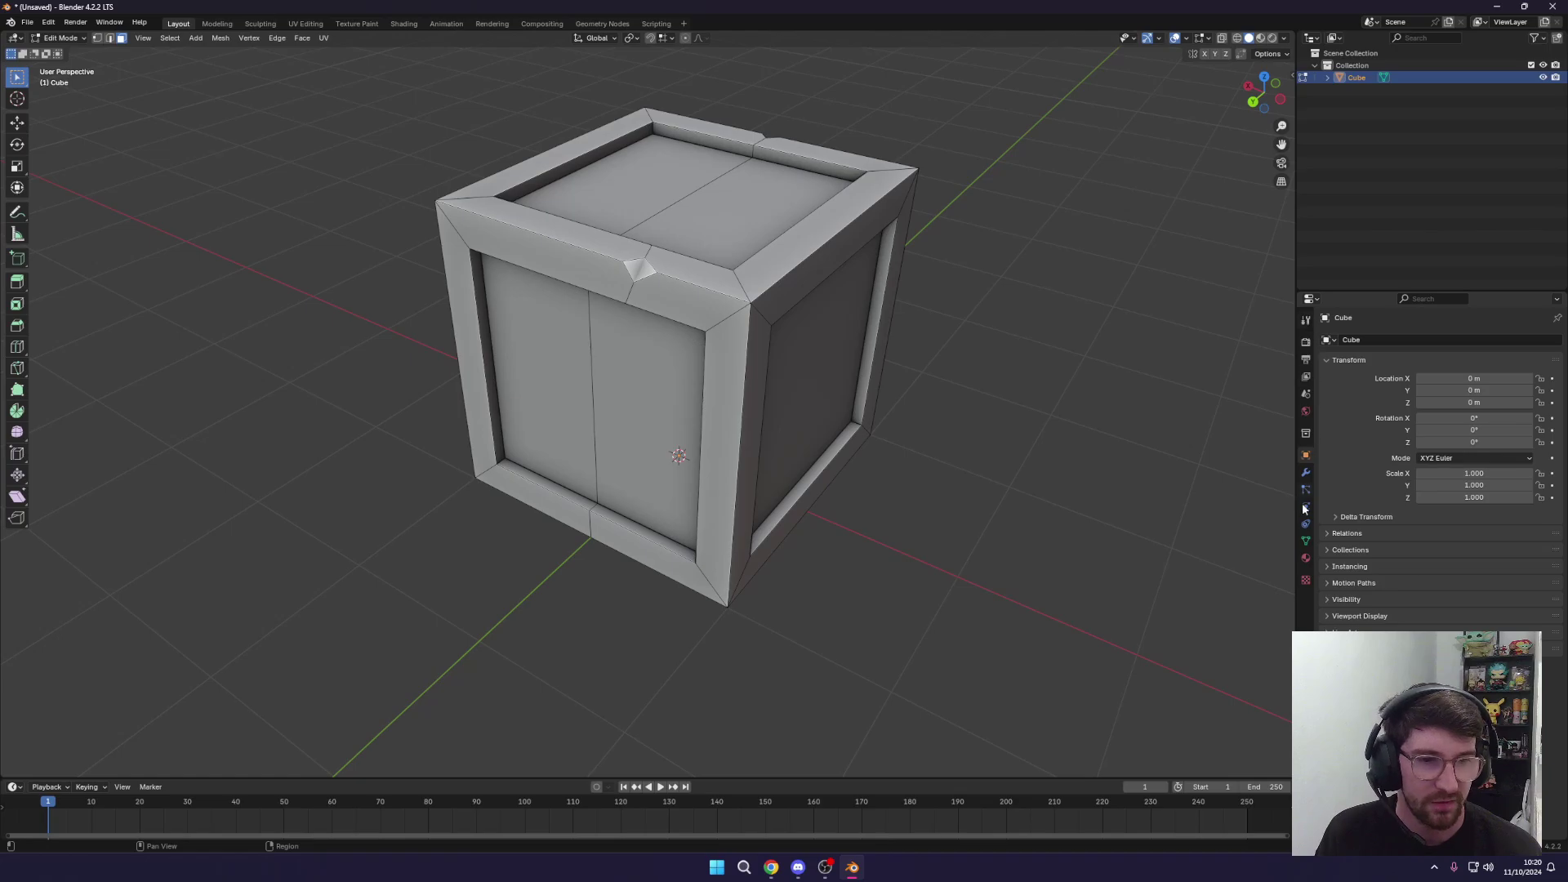
{"action": "left_click", "coordinate": [1305, 559]}
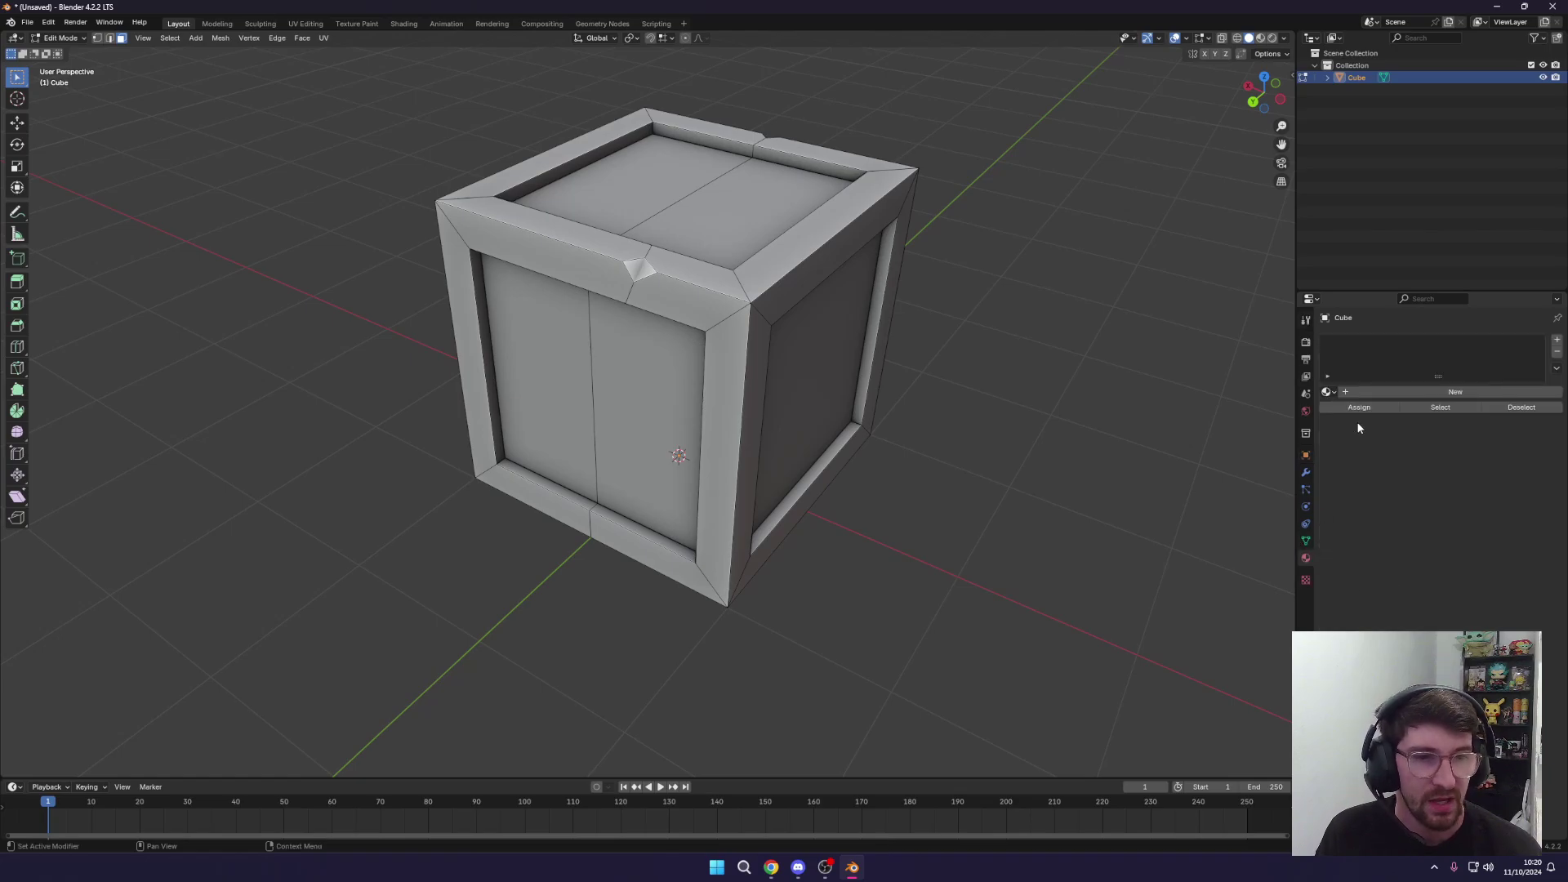
{"action": "left_click", "coordinate": [1373, 393]}
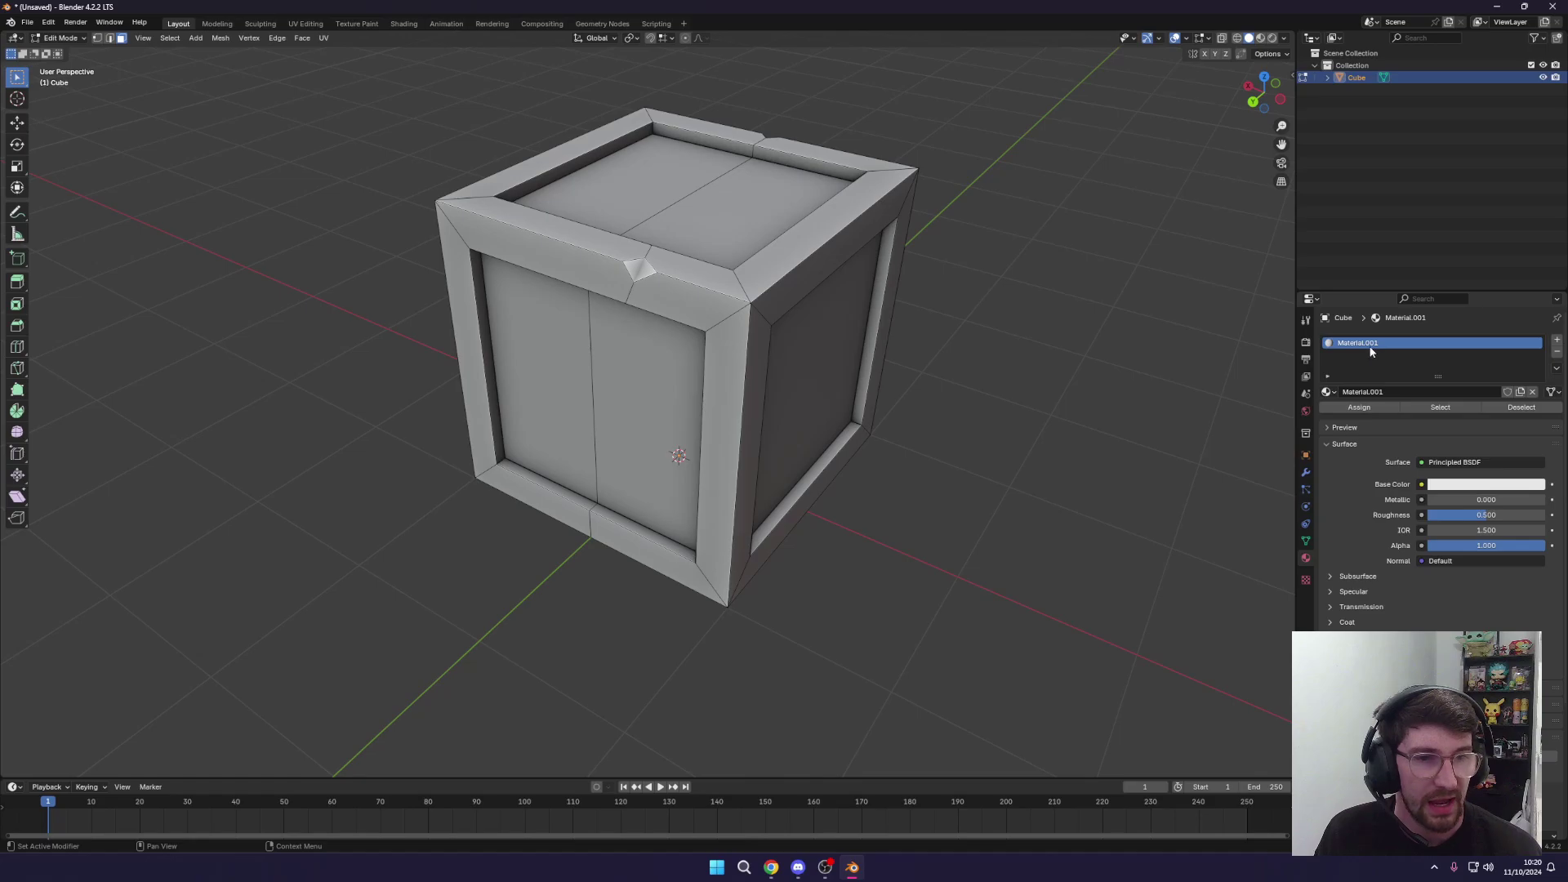
{"action": "double_click", "coordinate": [1369, 346]}
{"action": "type", "text": "Cr"}
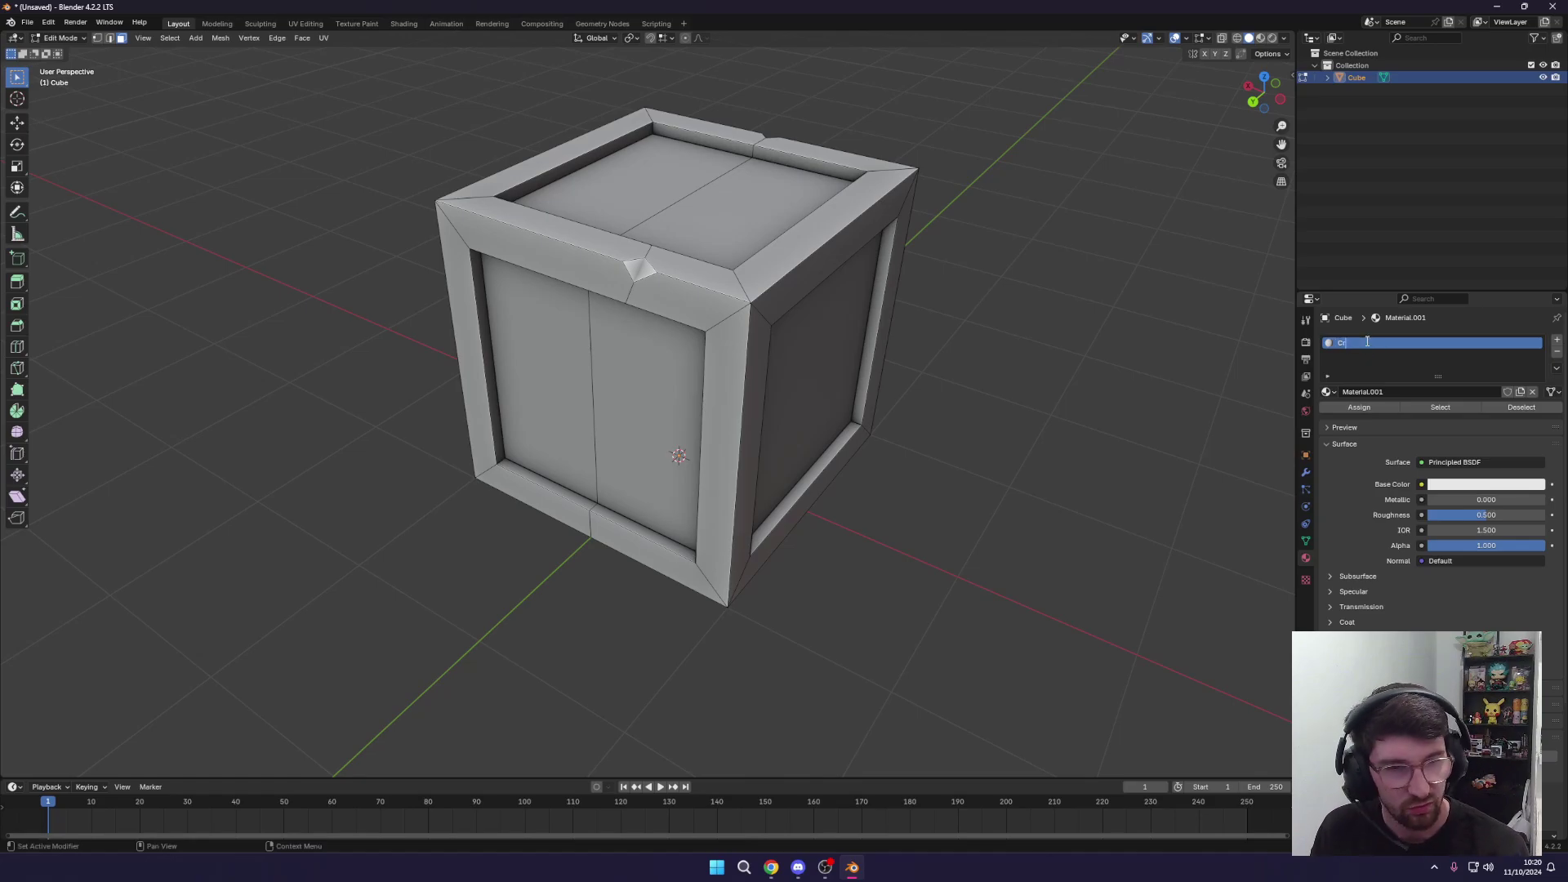
{"action": "type", "text": "ate"}
{"action": "key", "text": "Return"}
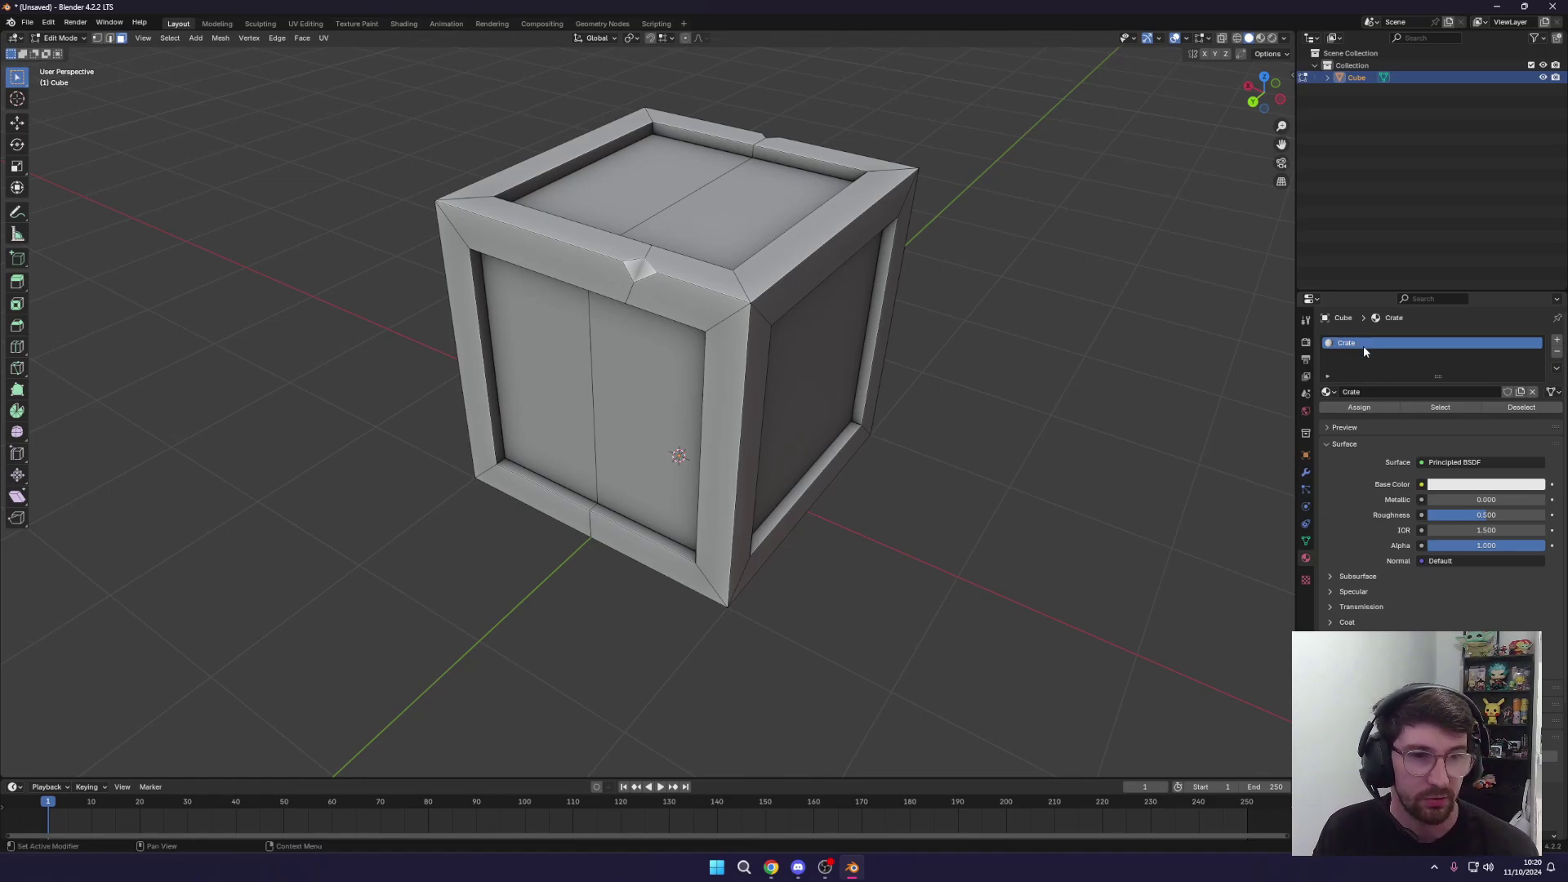
Give the Crate material a dark brown base colour with hue about 0.072, saturation about 0.48 and value about 0.184.
{"action": "middle_click_drag", "start_coordinate": [653, 294], "coordinate": [676, 236]}
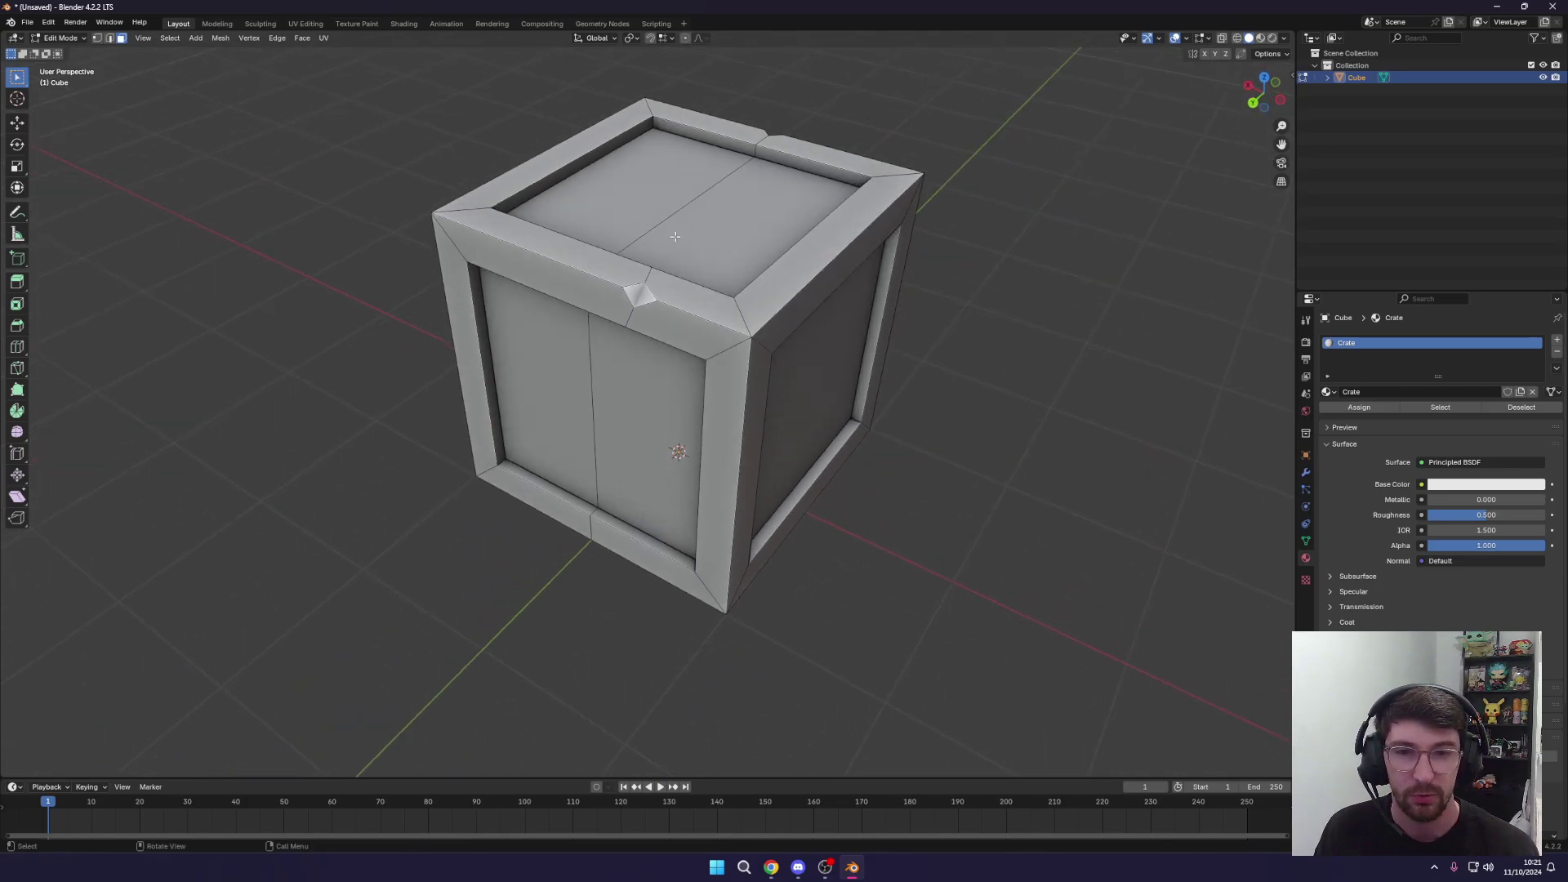
{"action": "left_click", "coordinate": [1433, 487]}
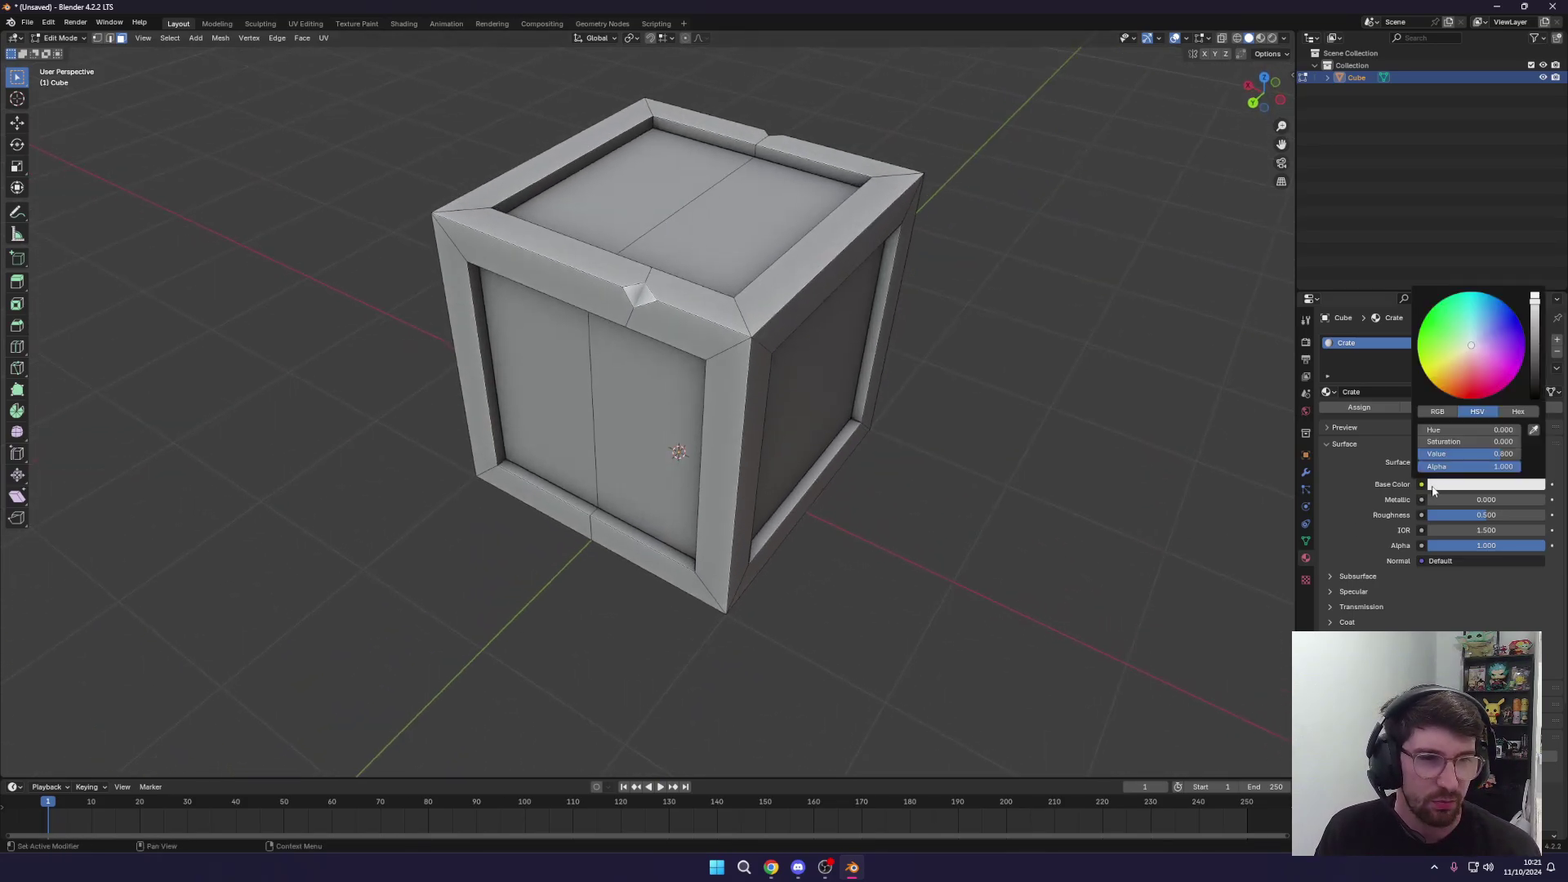
{"action": "left_click_drag", "start_coordinate": [1466, 357], "coordinate": [1460, 365]}
{"action": "left_click_drag", "start_coordinate": [1535, 300], "coordinate": [1535, 325]}
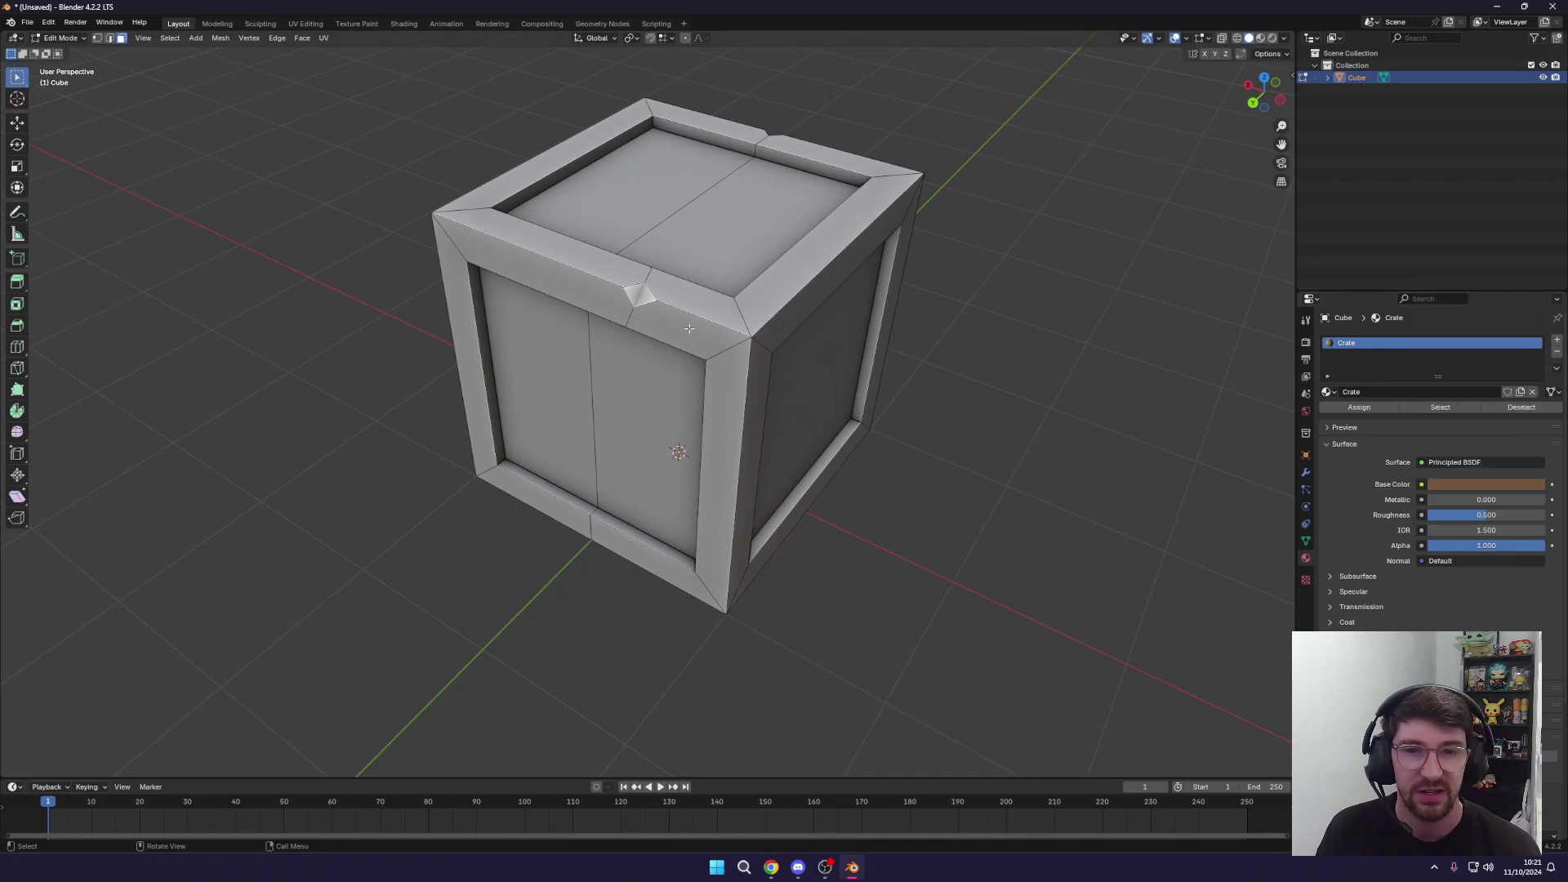
Compare the crate in Wireframe, Solid, Material Preview and Rendered viewport shading.
{"action": "middle_click_drag", "start_coordinate": [710, 204], "coordinate": [659, 212]}
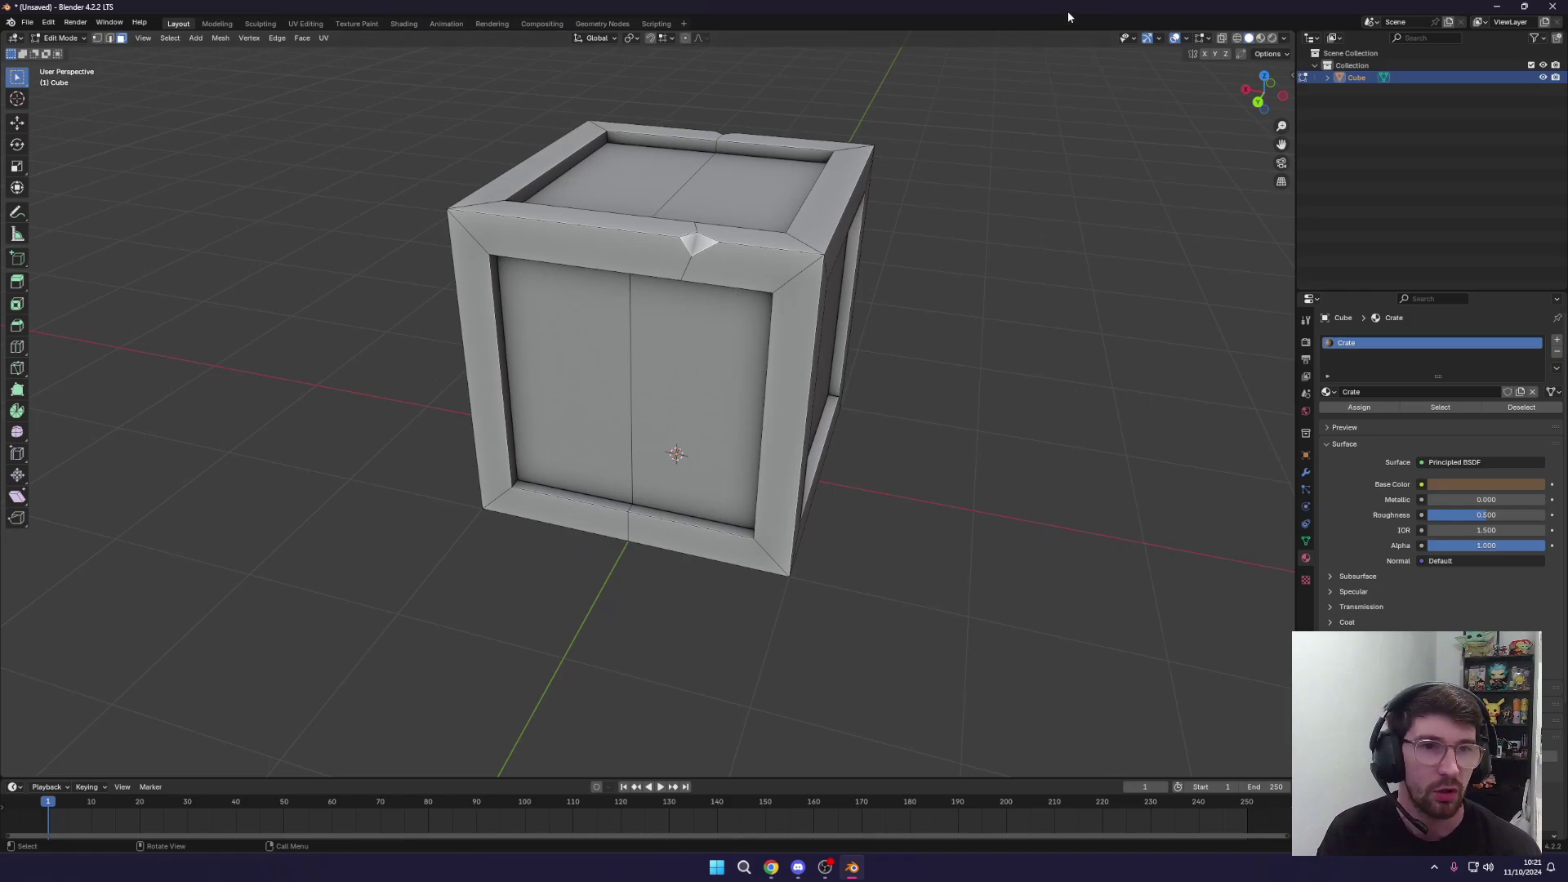
{"action": "left_click", "coordinate": [1236, 39]}
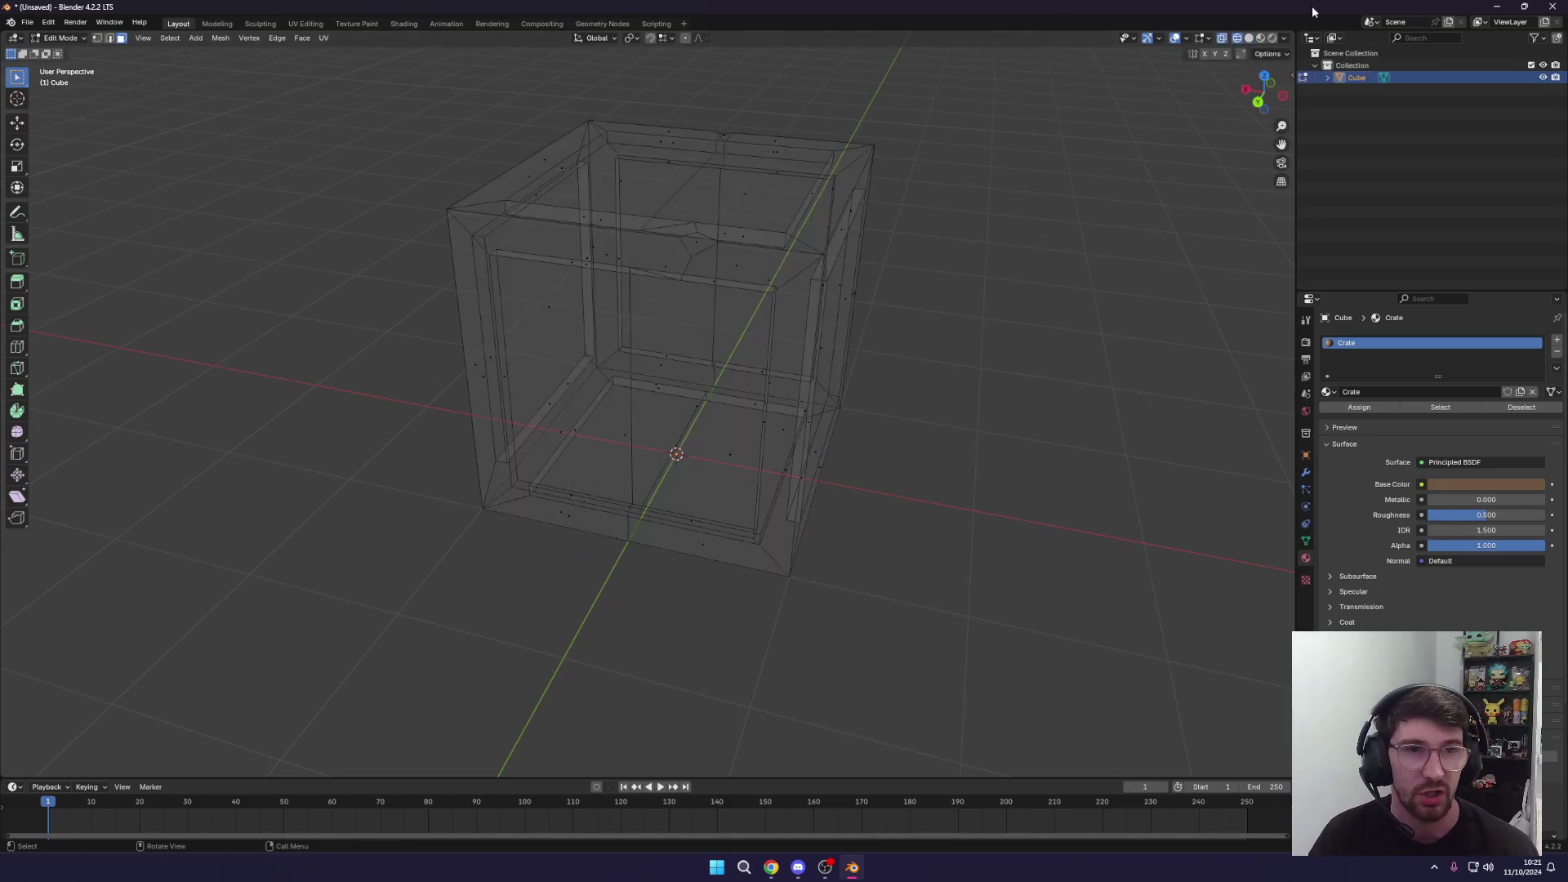
{"action": "left_click", "coordinate": [1250, 38]}
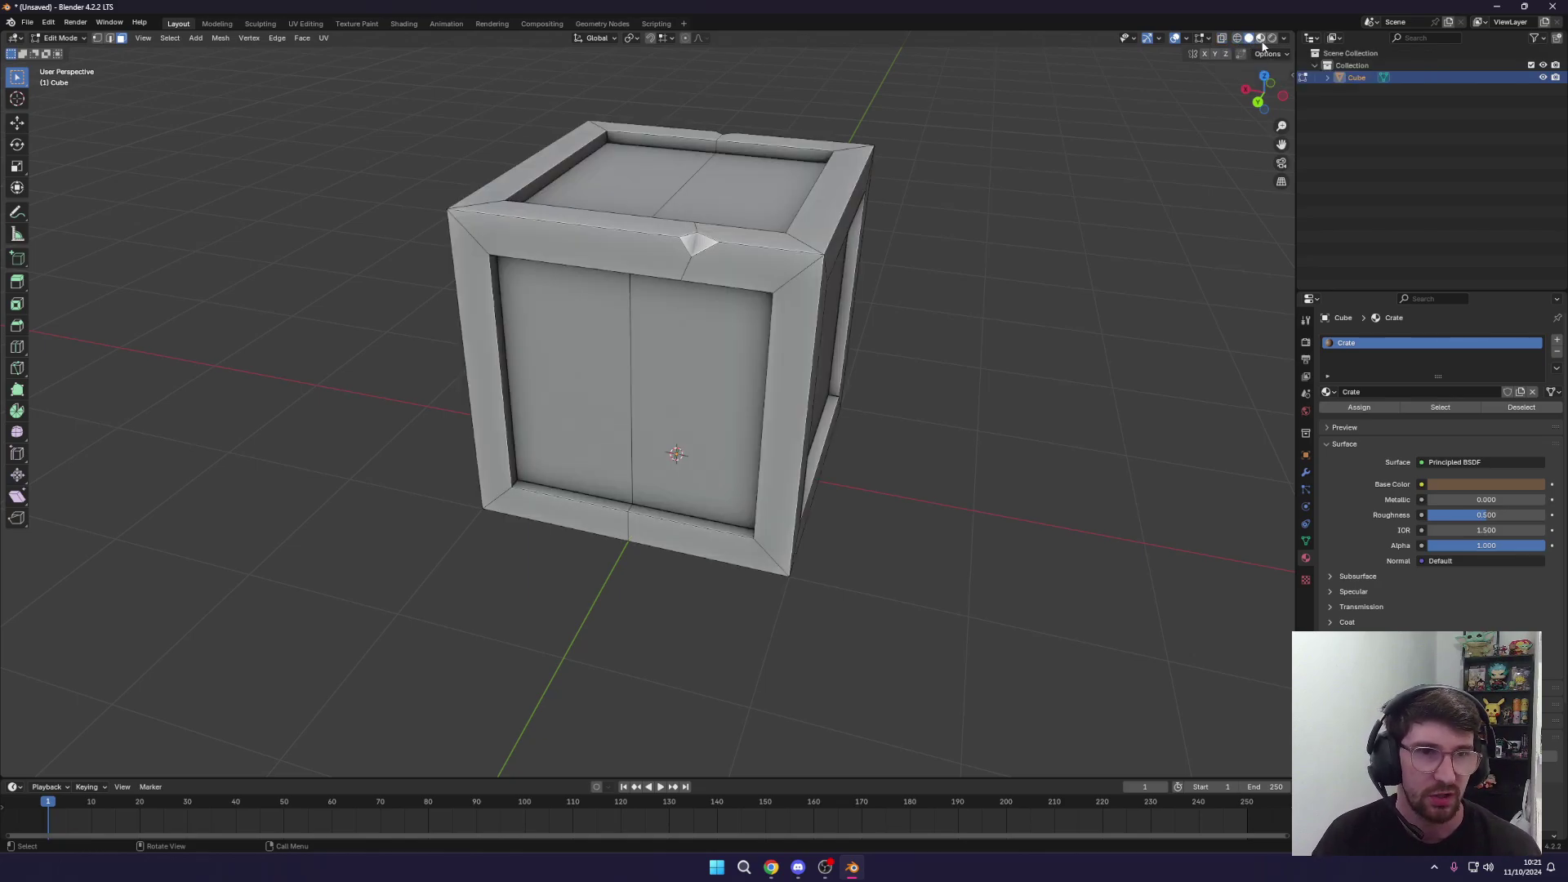
{"action": "left_click", "coordinate": [1262, 39]}
{"action": "middle_click_drag", "start_coordinate": [1209, 74], "coordinate": [1132, 109]}
{"action": "left_click", "coordinate": [1272, 38]}
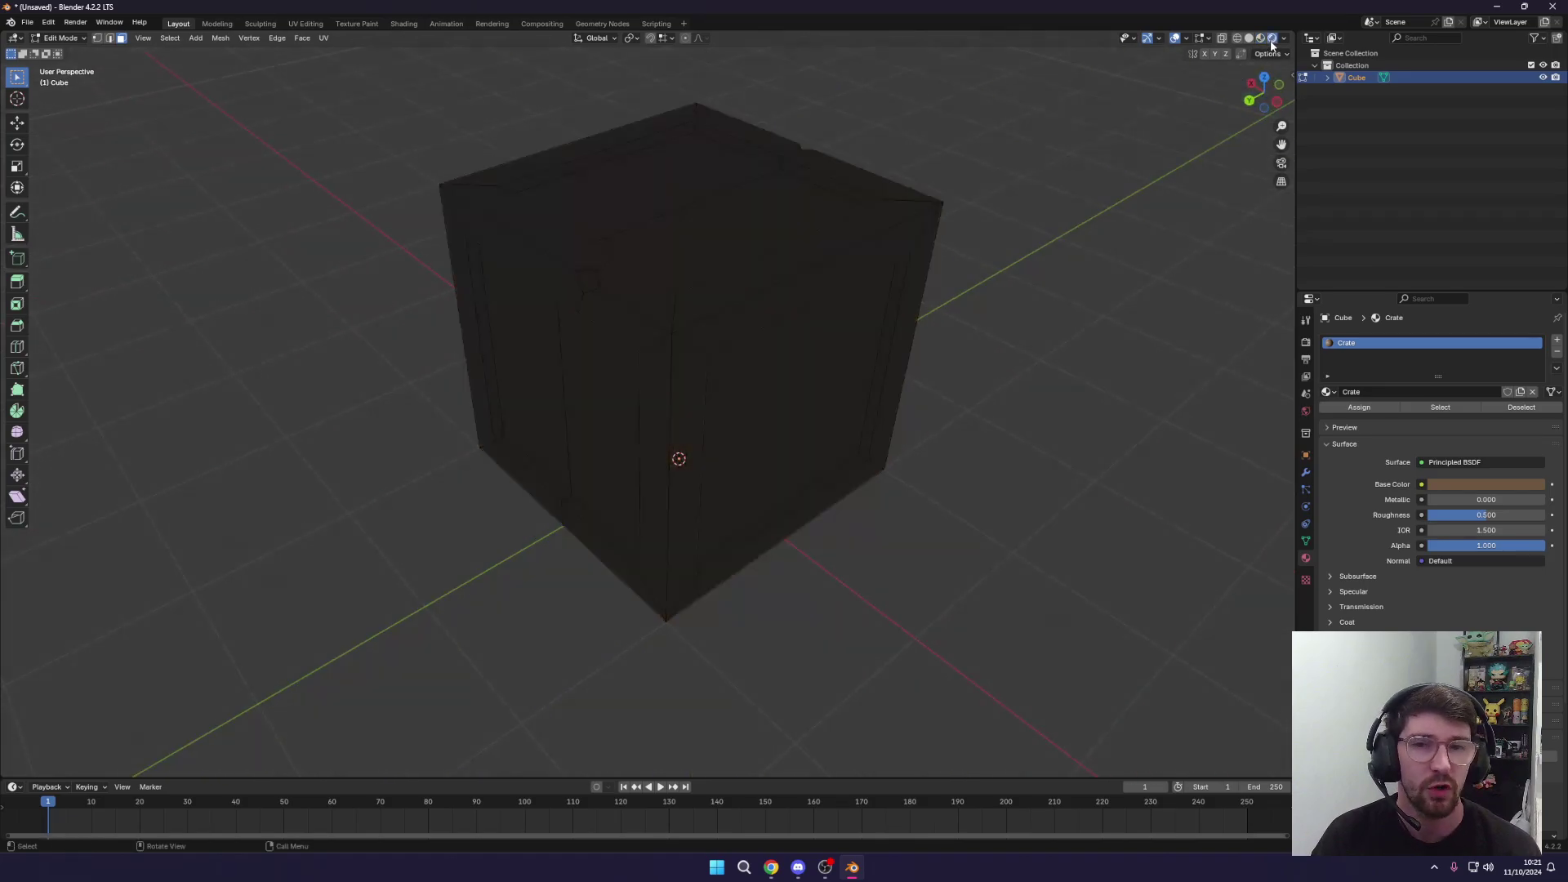
Examine the crate in Rendered shading from several angles and return the viewport to Material Preview.
{"action": "middle_click_drag", "start_coordinate": [982, 143], "coordinate": [1021, 150]}
{"action": "scroll", "coordinate": [1021, 150], "scroll_direction": "down", "scroll_amount": 3}
{"action": "middle_click_drag", "start_coordinate": [775, 203], "coordinate": [728, 252]}
{"action": "scroll", "coordinate": [653, 240], "scroll_direction": "up", "scroll_amount": 3}
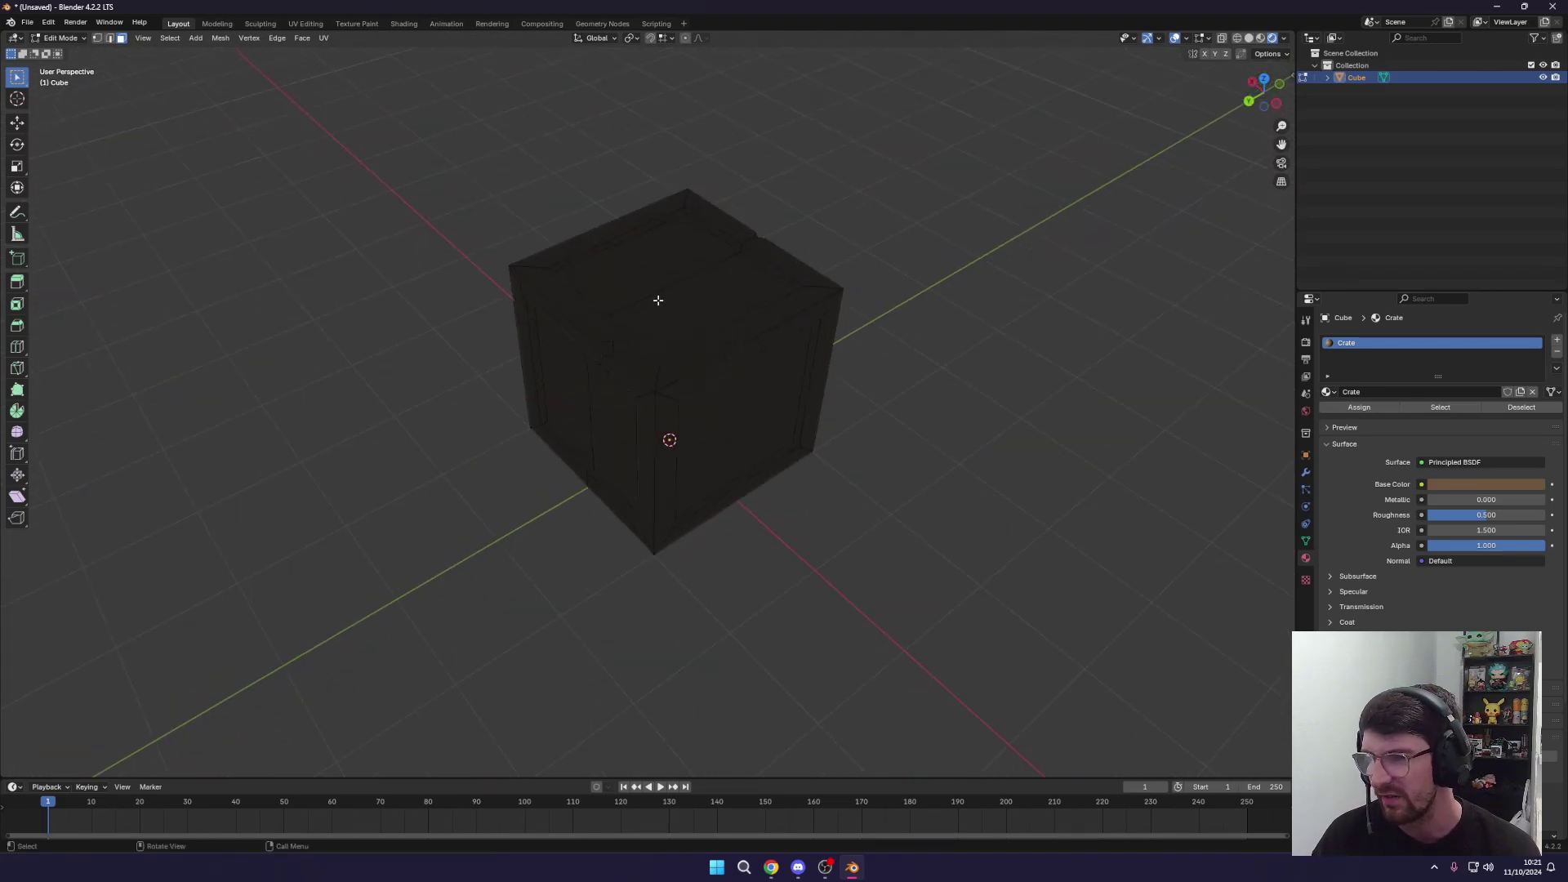
{"action": "middle_click_drag", "start_coordinate": [658, 301], "coordinate": [686, 245]}
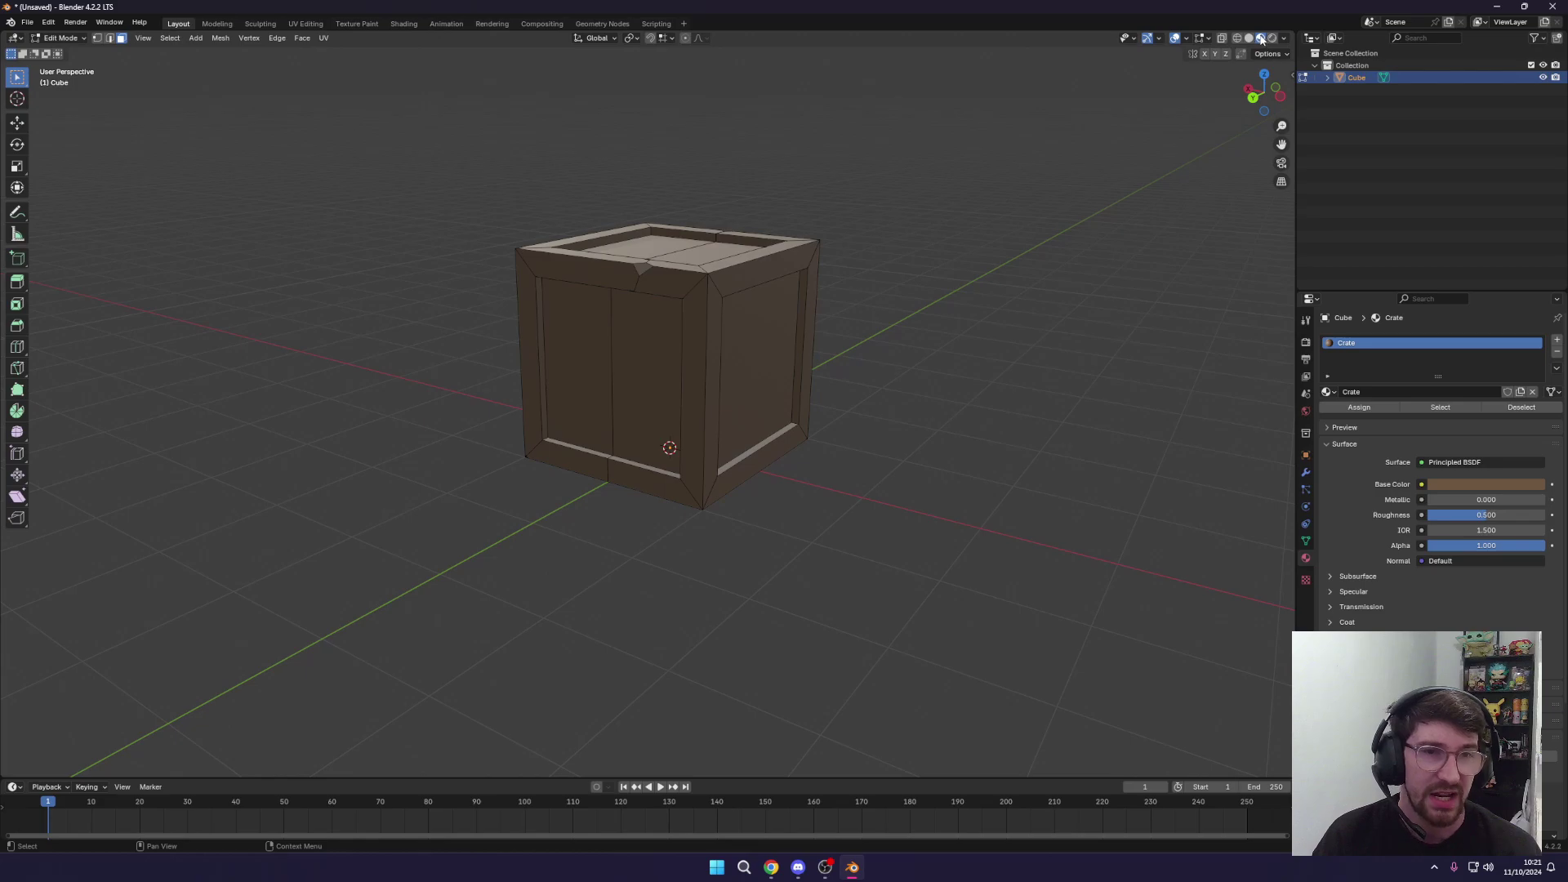
{"action": "middle_click_drag", "start_coordinate": [903, 210], "coordinate": [908, 193]}
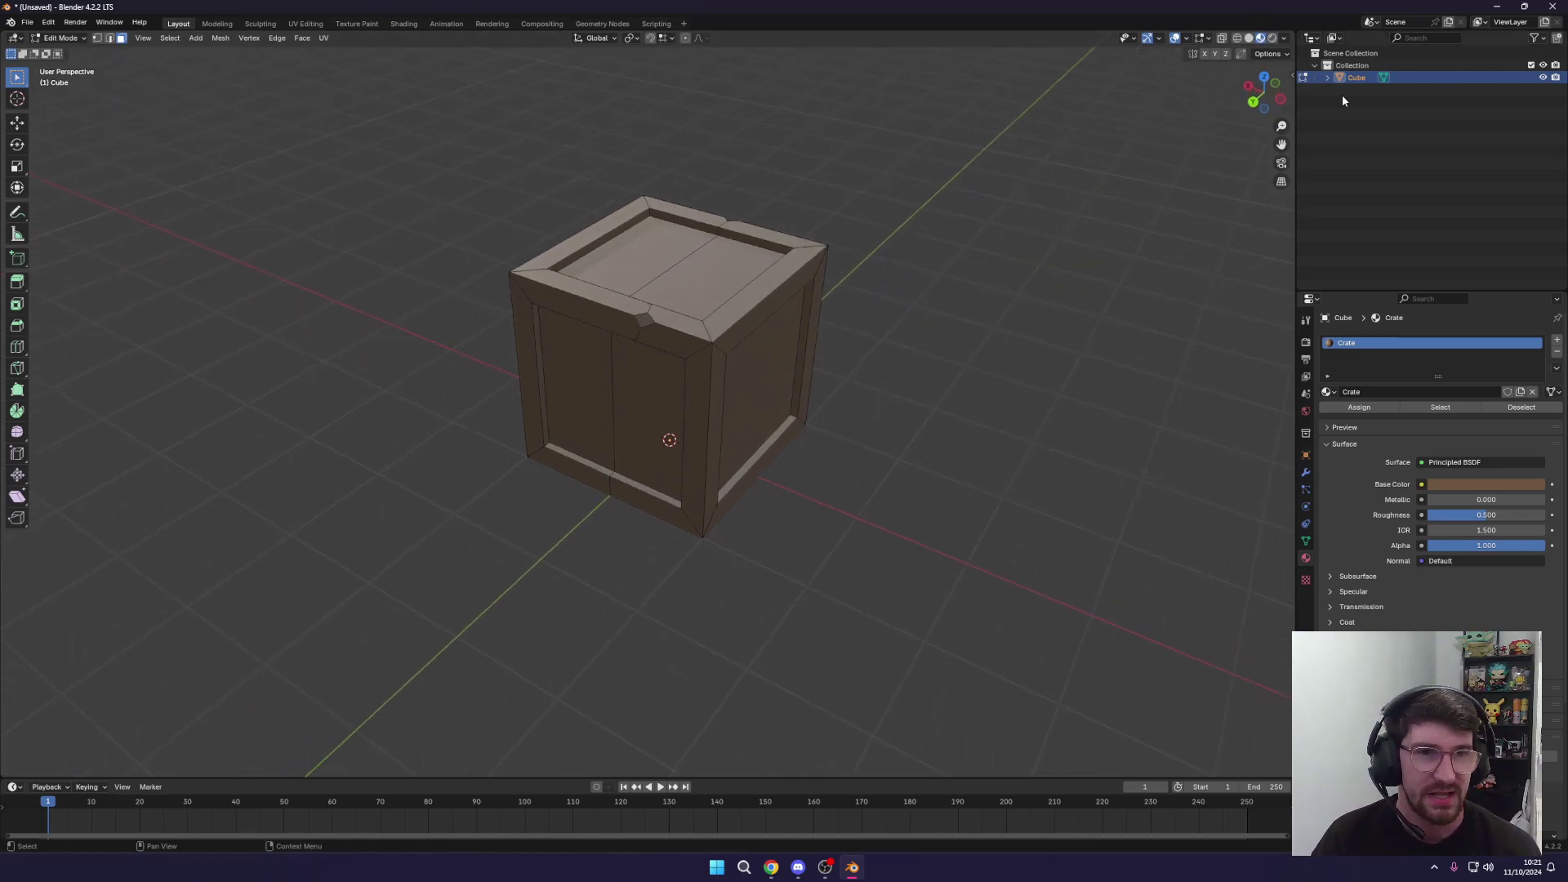
Try a Material Preview lighting strength of about 1.49 and restore it to 1.
{"action": "left_click", "coordinate": [1284, 39]}
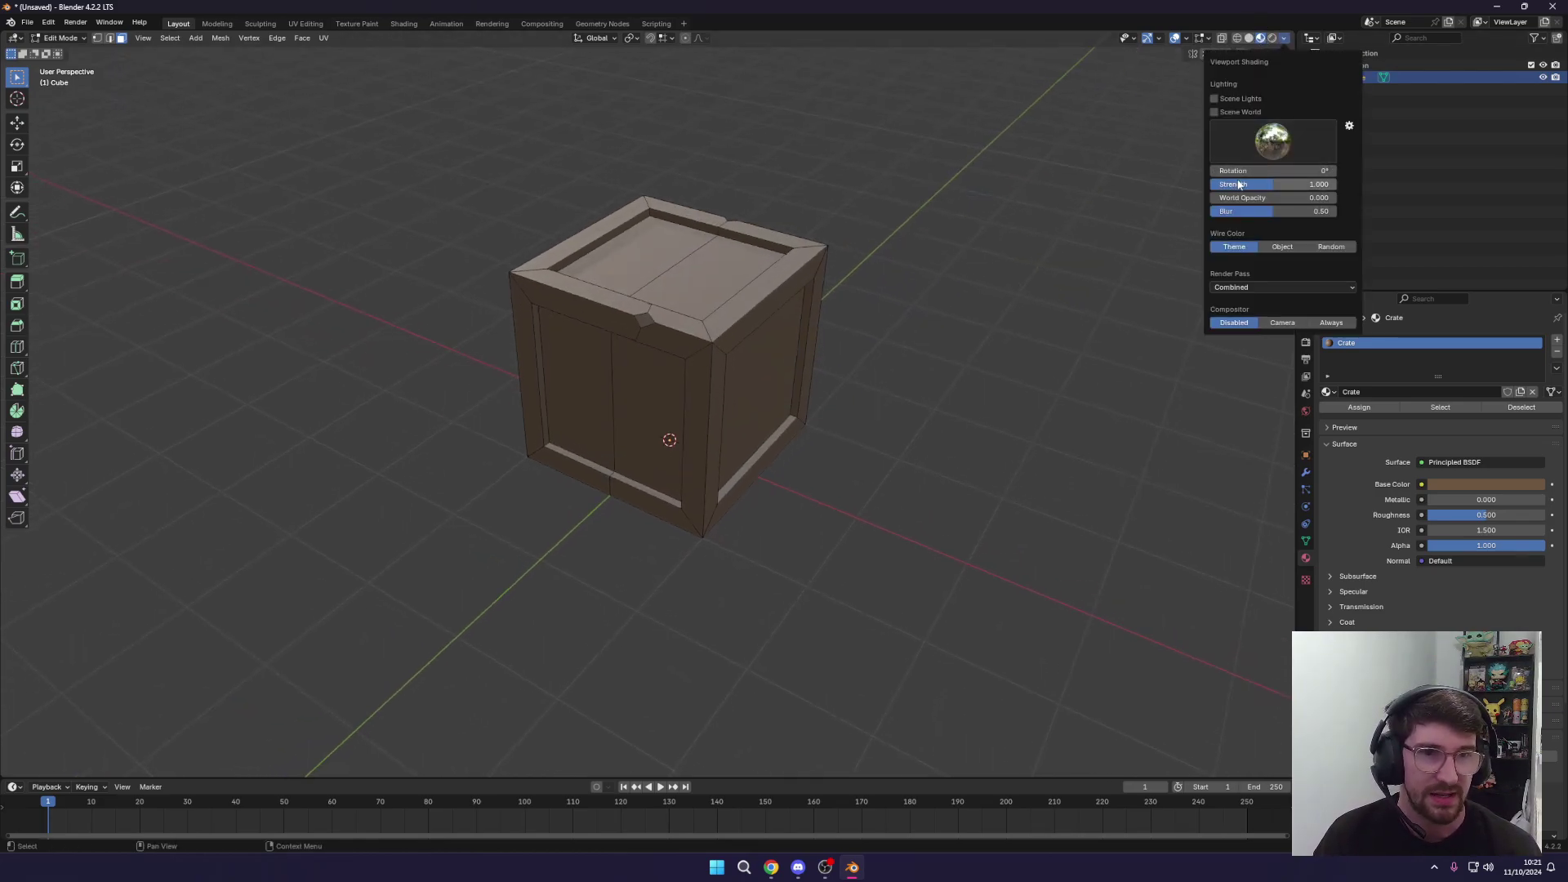
{"action": "left_click_drag", "start_coordinate": [1276, 188], "coordinate": [1305, 186]}
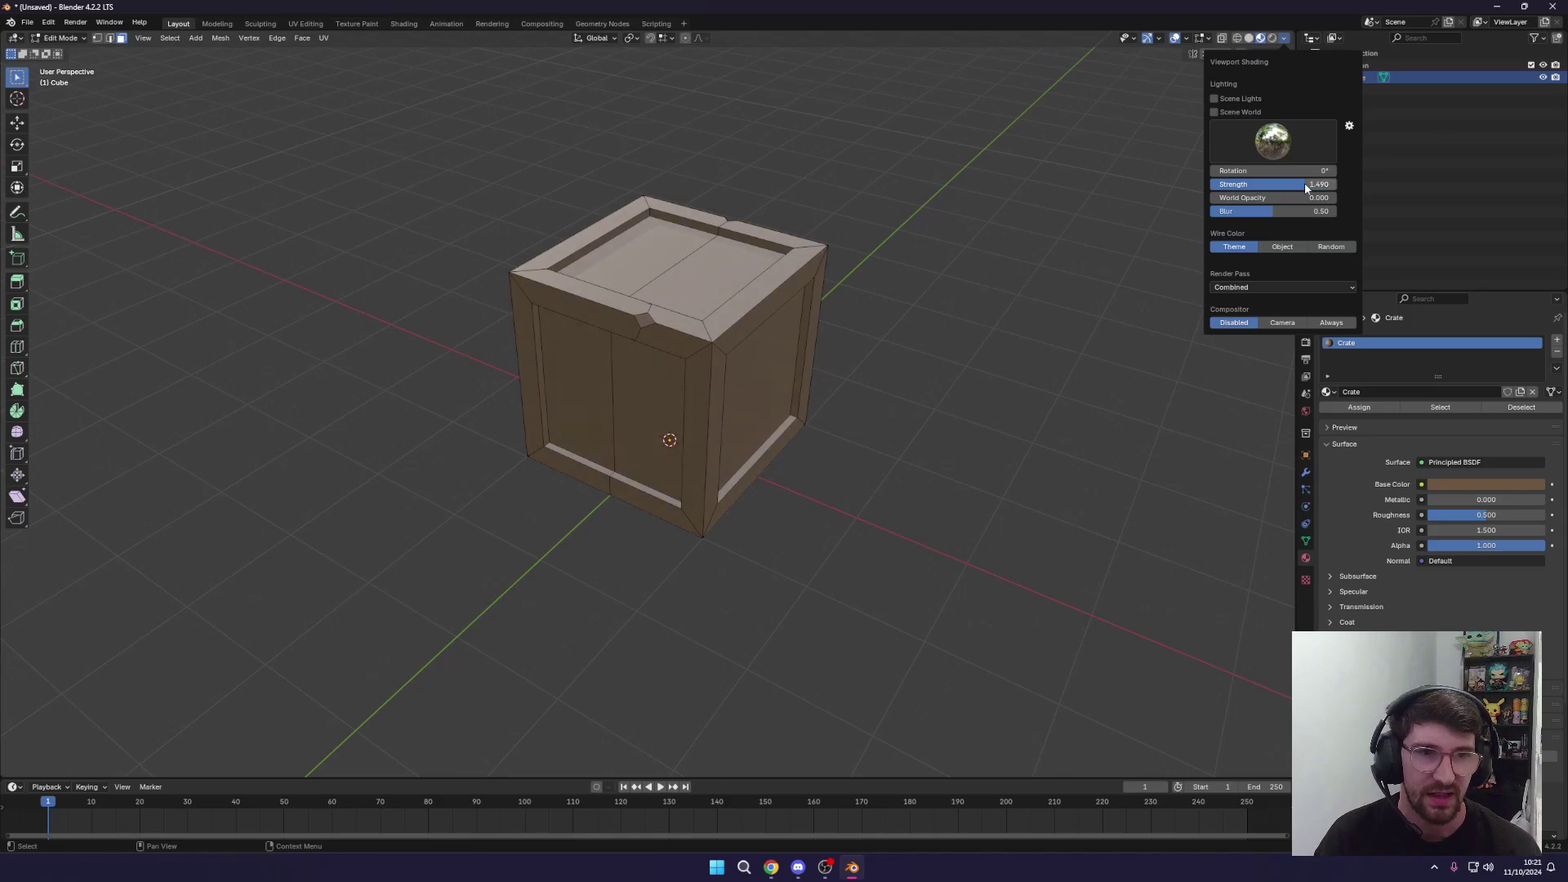
{"action": "left_click", "coordinate": [1311, 184]}
{"action": "type", "text": "1"}
{"action": "key", "text": "Return"}
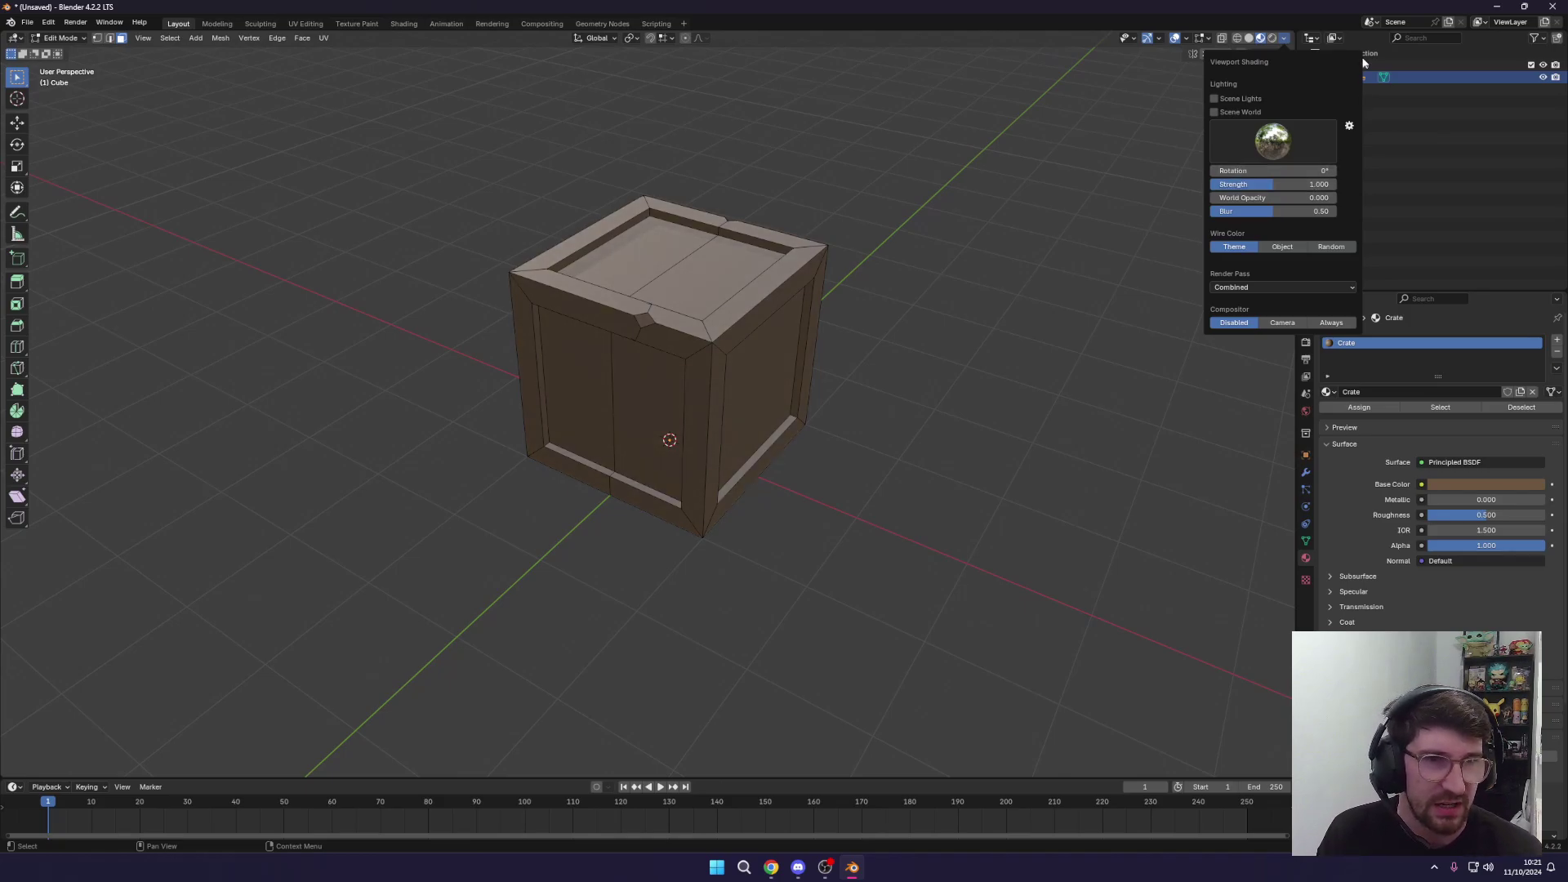
Brighten the Crate material's brown base colour by raising its value slightly, and check it around the crate.
{"action": "middle_click_drag", "start_coordinate": [559, 423], "coordinate": [678, 347]}
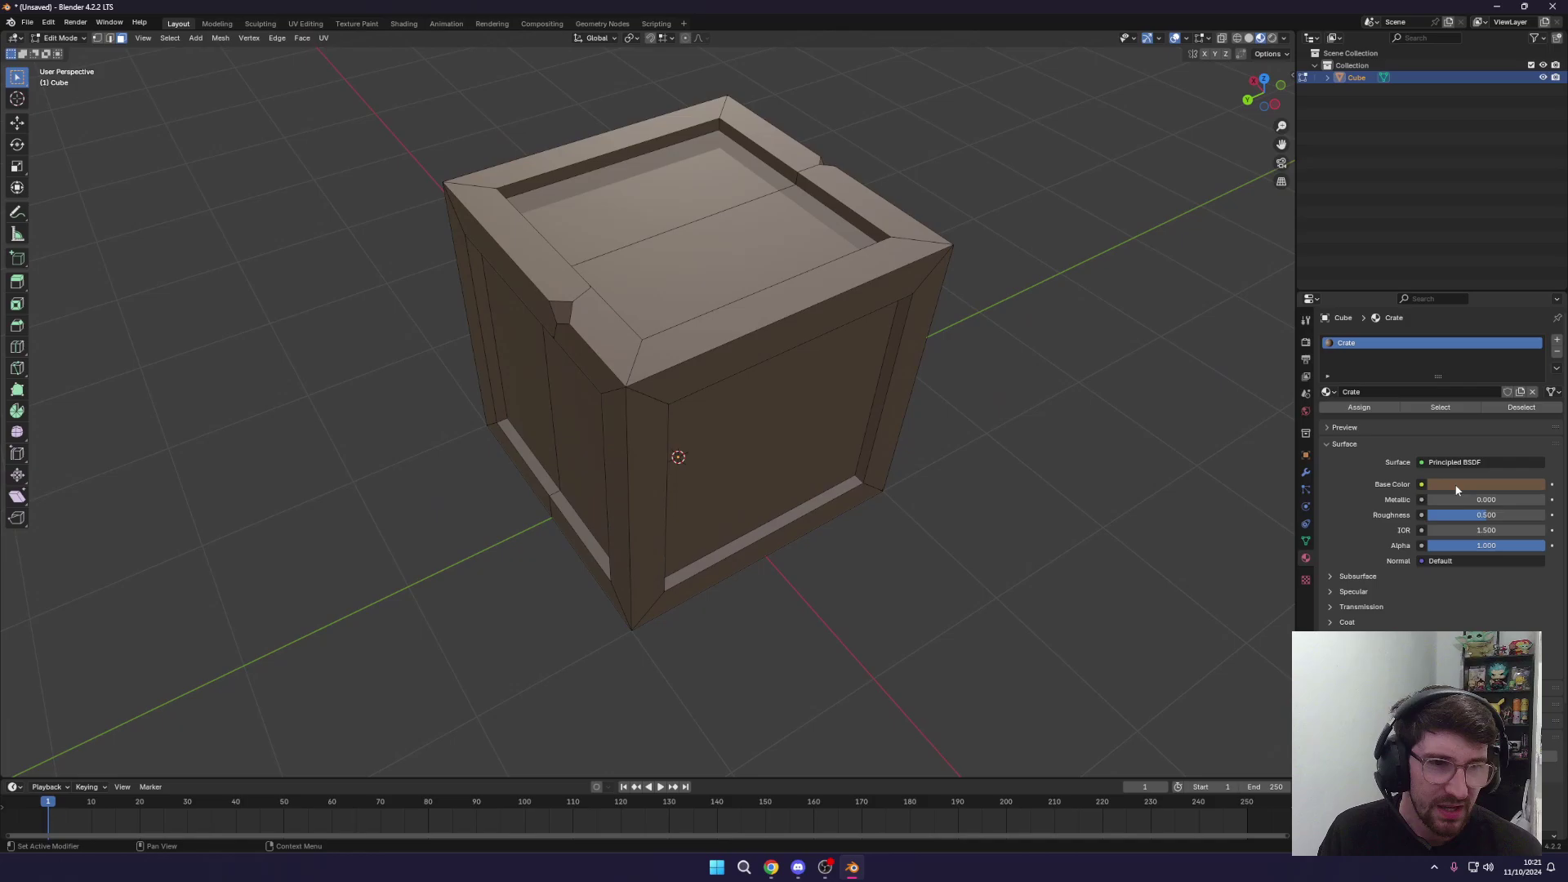
{"action": "left_click", "coordinate": [1510, 484]}
{"action": "left_click_drag", "start_coordinate": [1534, 352], "coordinate": [1535, 338]}
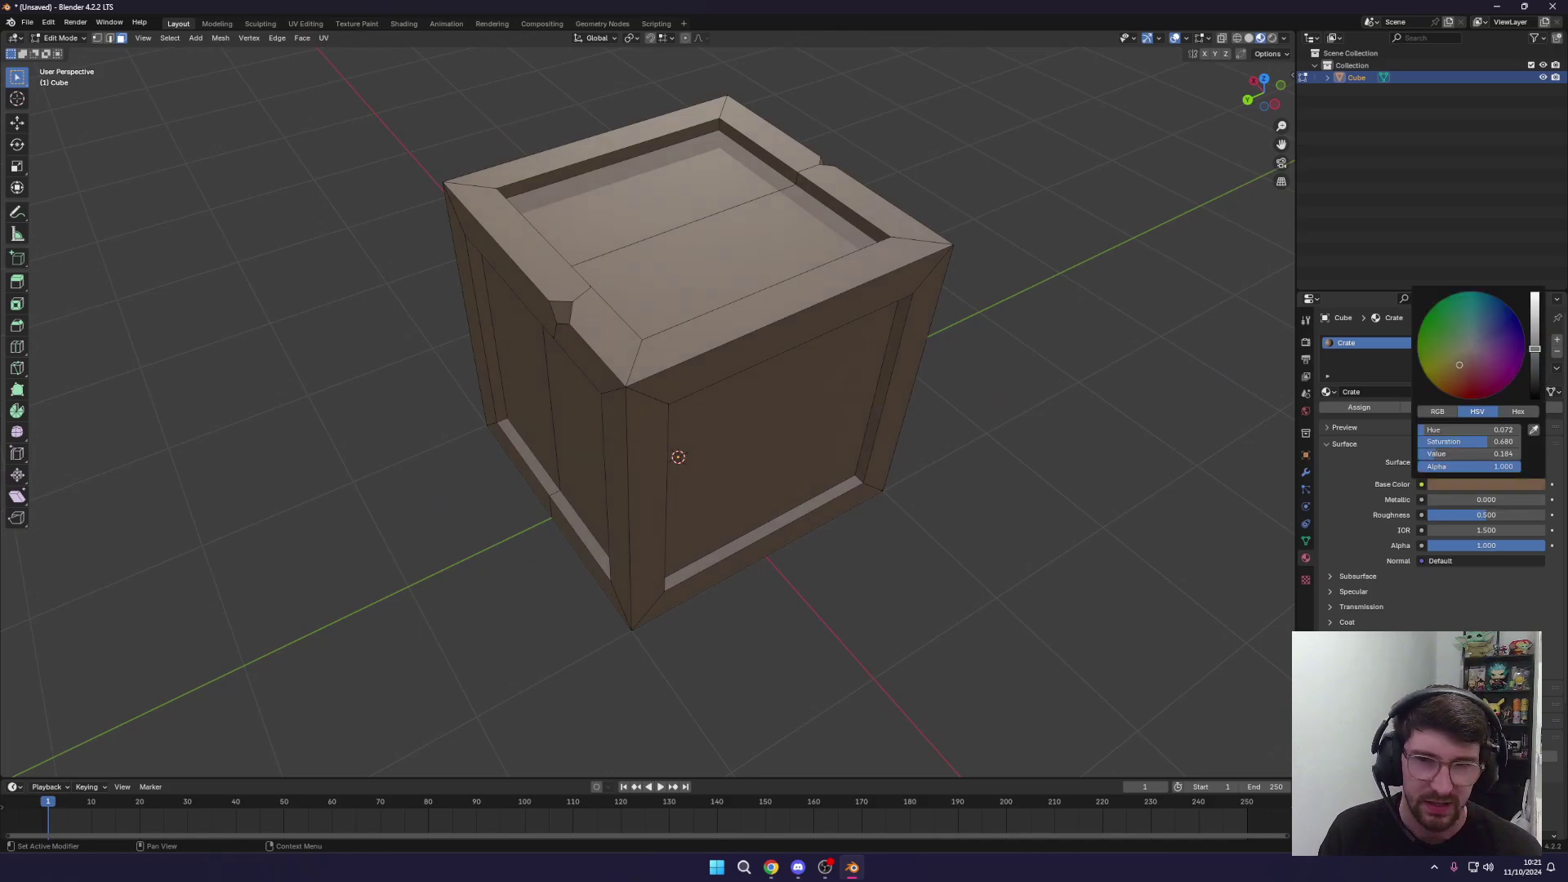
{"action": "middle_click_drag", "start_coordinate": [1078, 371], "coordinate": [1077, 327]}
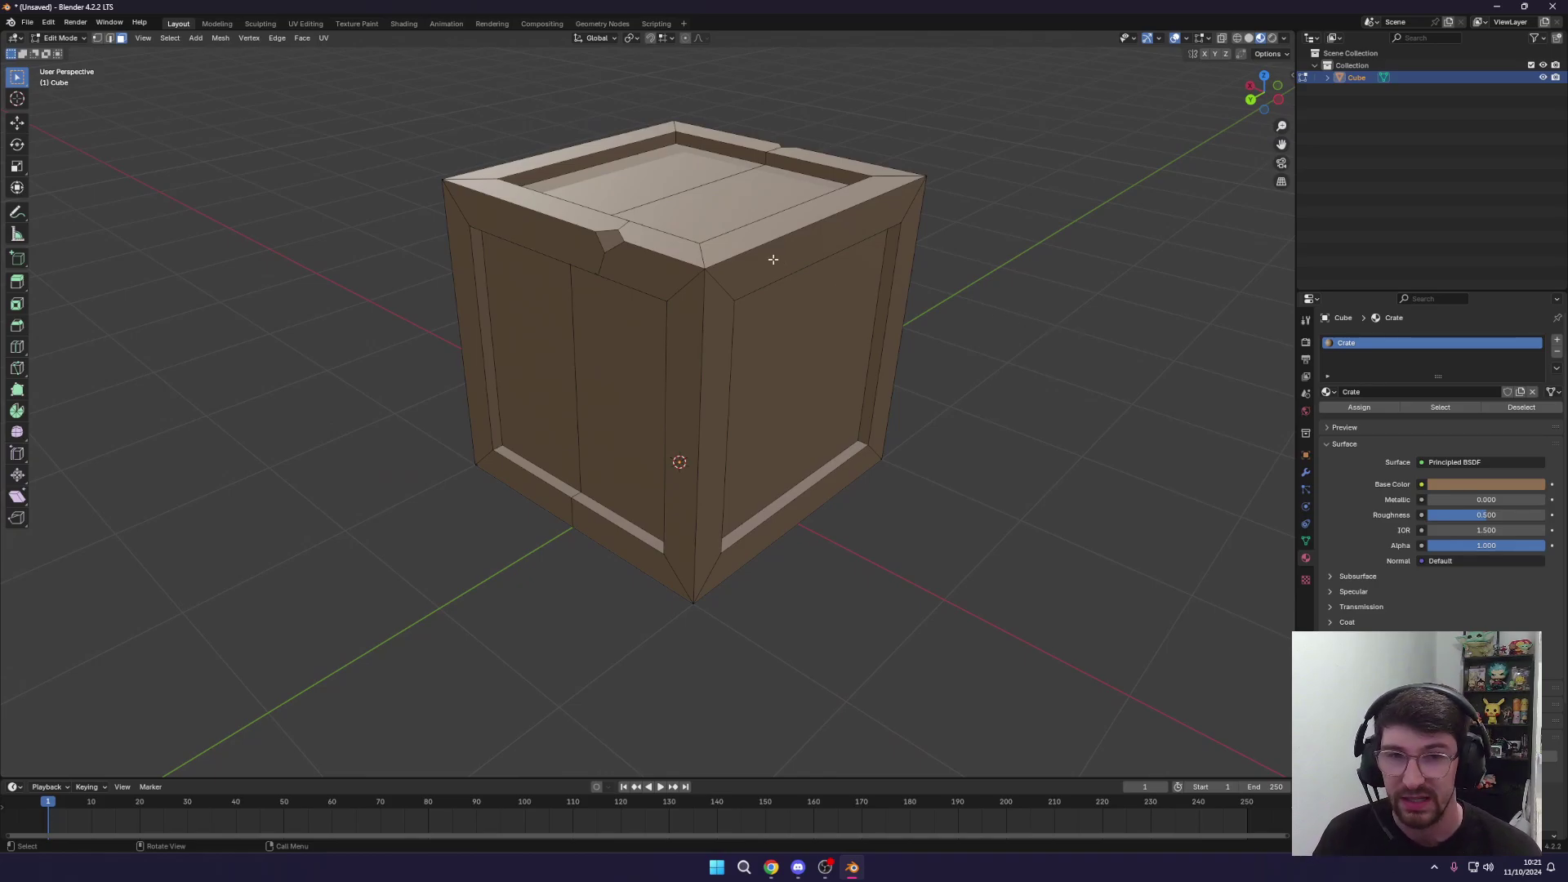
{"action": "middle_click_drag", "start_coordinate": [945, 360], "coordinate": [1019, 361]}
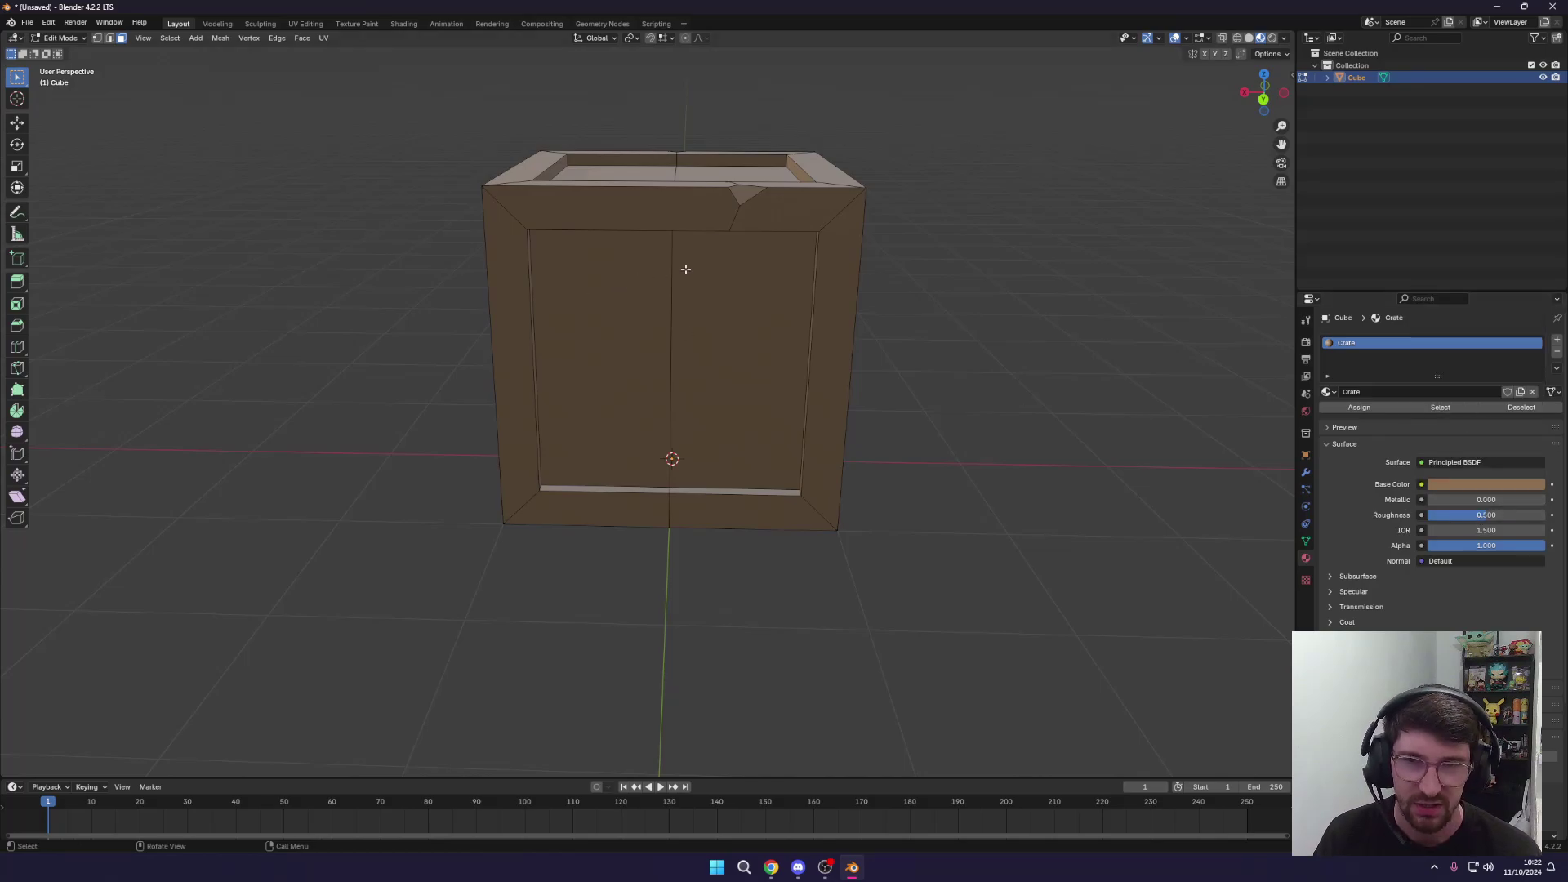
Set the Crate material's roughness to 0 and inspect the reflections on the crate's sides.
{"action": "middle_click_drag", "start_coordinate": [686, 270], "coordinate": [601, 331]}
{"action": "left_click_drag", "start_coordinate": [1468, 518], "coordinate": [1437, 517]}
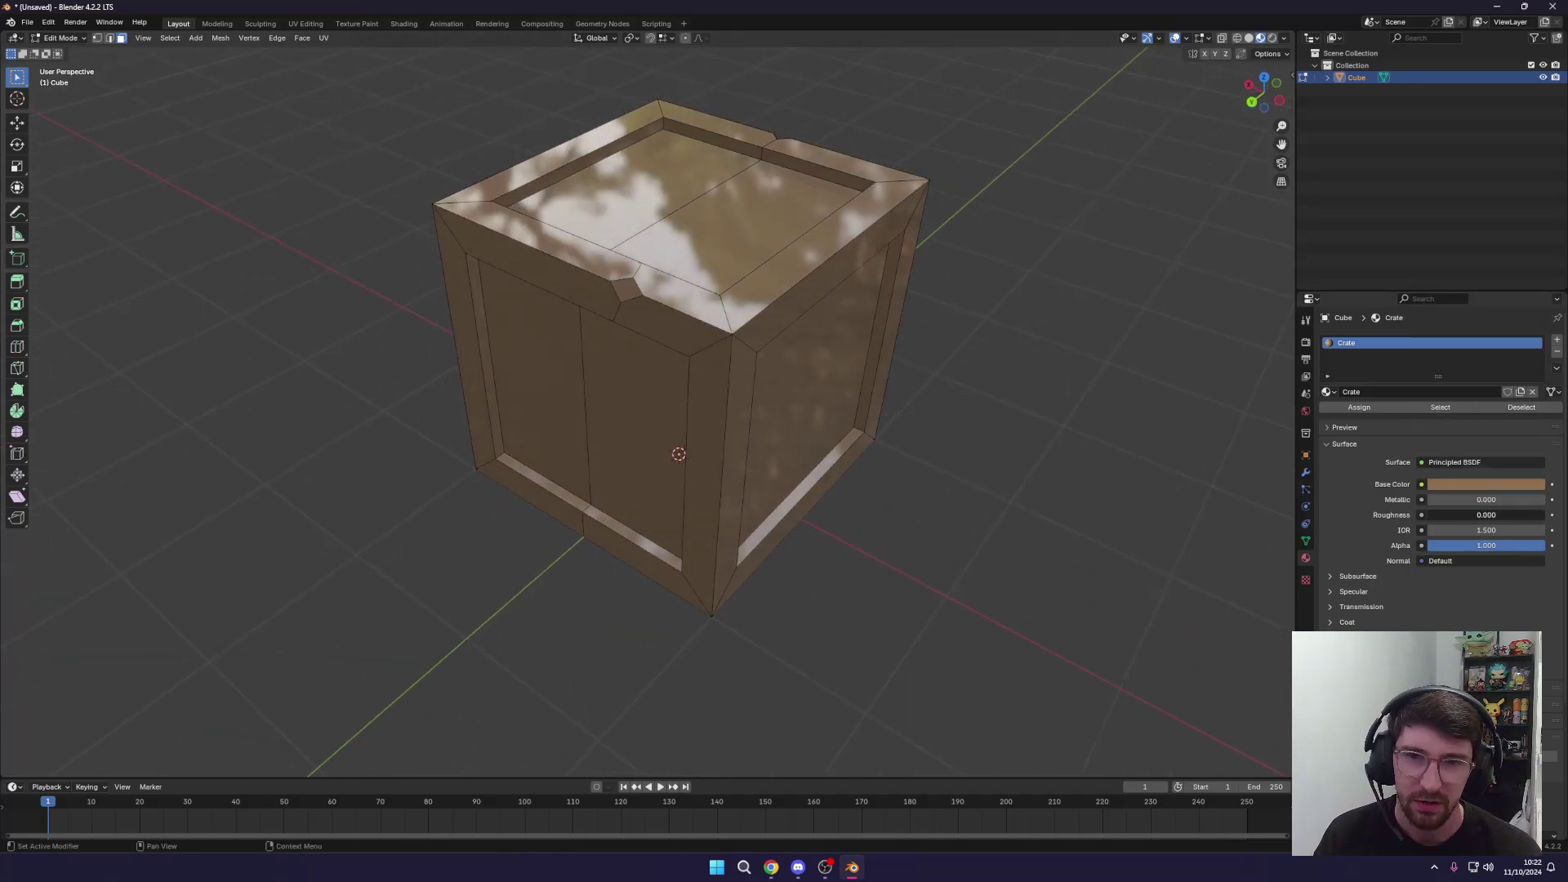
{"action": "middle_click_drag", "start_coordinate": [1095, 448], "coordinate": [1160, 425]}
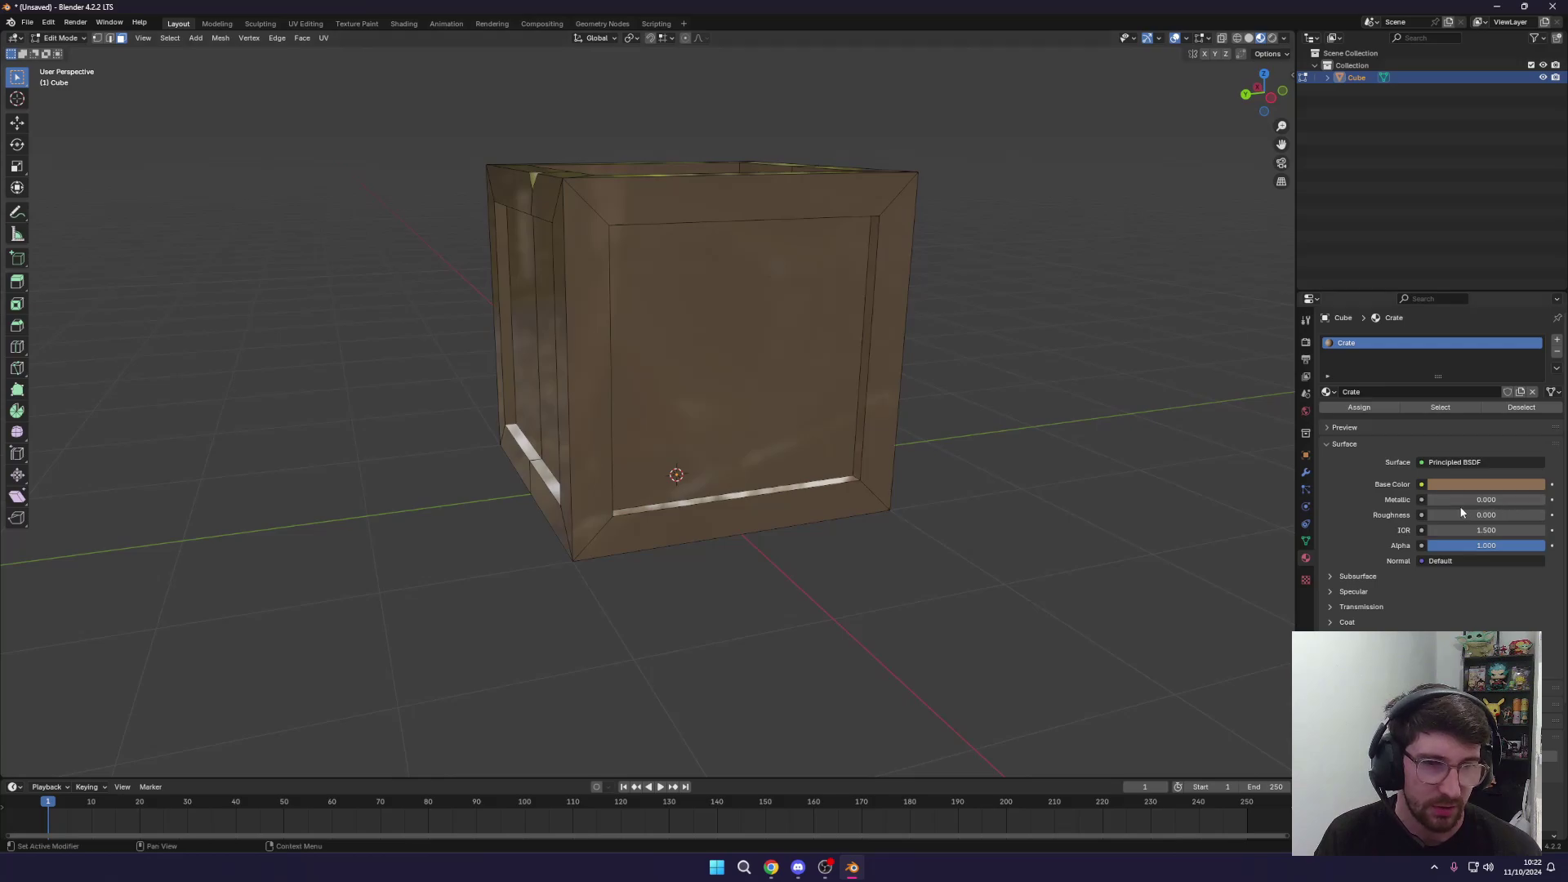
Set the Crate material's roughness to 1 and check the matte surface from several angles.
{"action": "left_click_drag", "start_coordinate": [1462, 514], "coordinate": [1519, 515]}
{"action": "middle_click_drag", "start_coordinate": [1257, 458], "coordinate": [1078, 392]}
{"action": "middle_click_drag", "start_coordinate": [964, 294], "coordinate": [763, 273]}
{"action": "scroll", "coordinate": [762, 247], "scroll_direction": "down", "scroll_amount": 2}
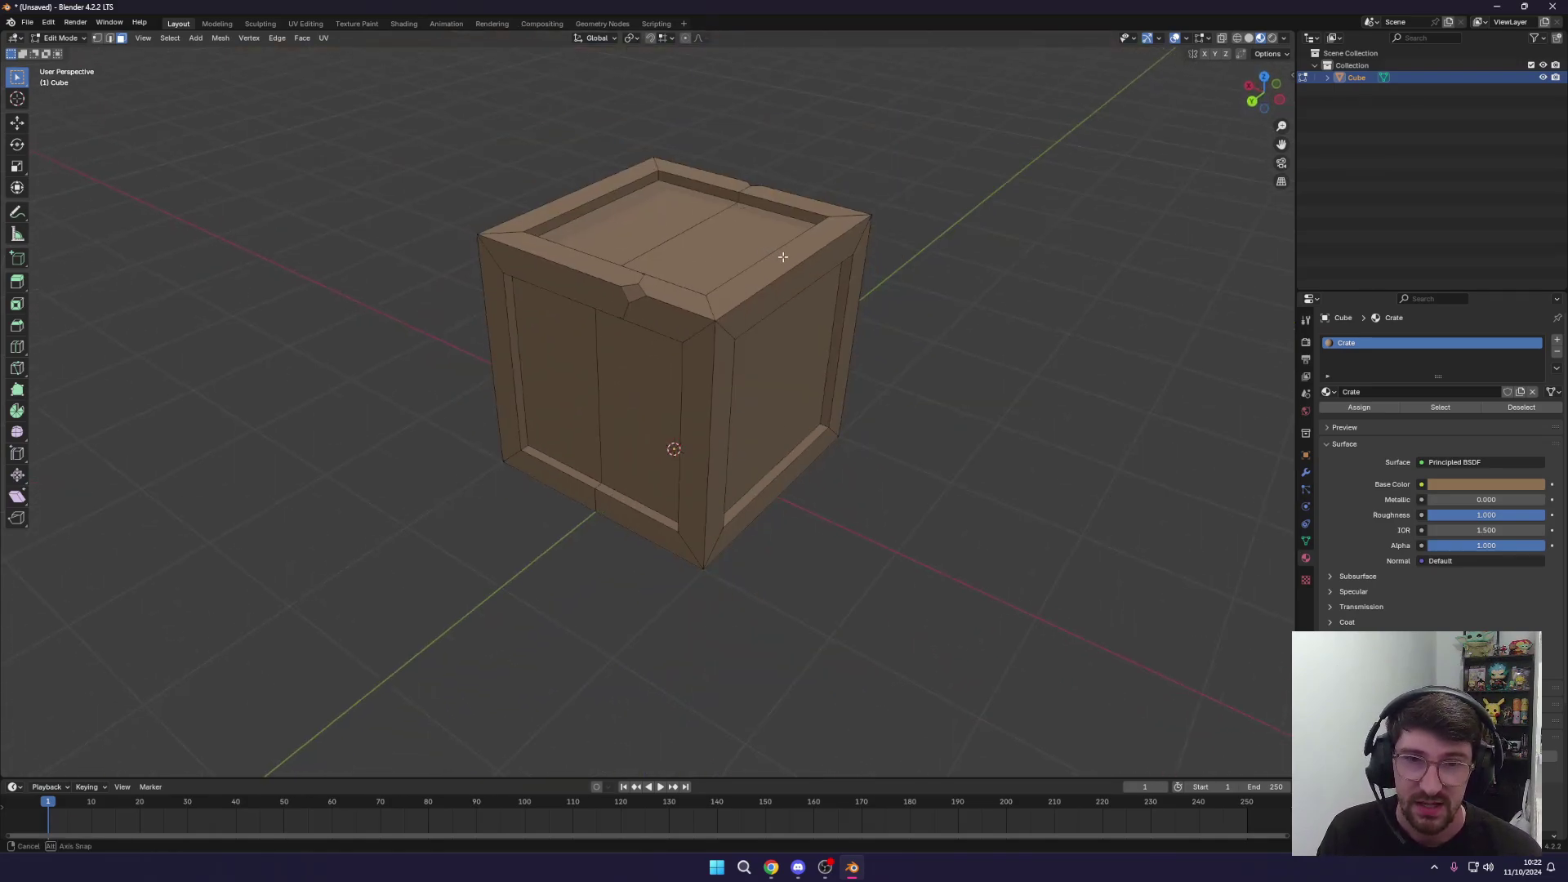
{"action": "mouse_move", "coordinate": [781, 255]}
{"action": "middle_mouse_down"}
{"action": "mouse_move", "coordinate": [829, 238]}
{"action": "mouse_move", "coordinate": [804, 261]}
{"action": "middle_mouse_up"}
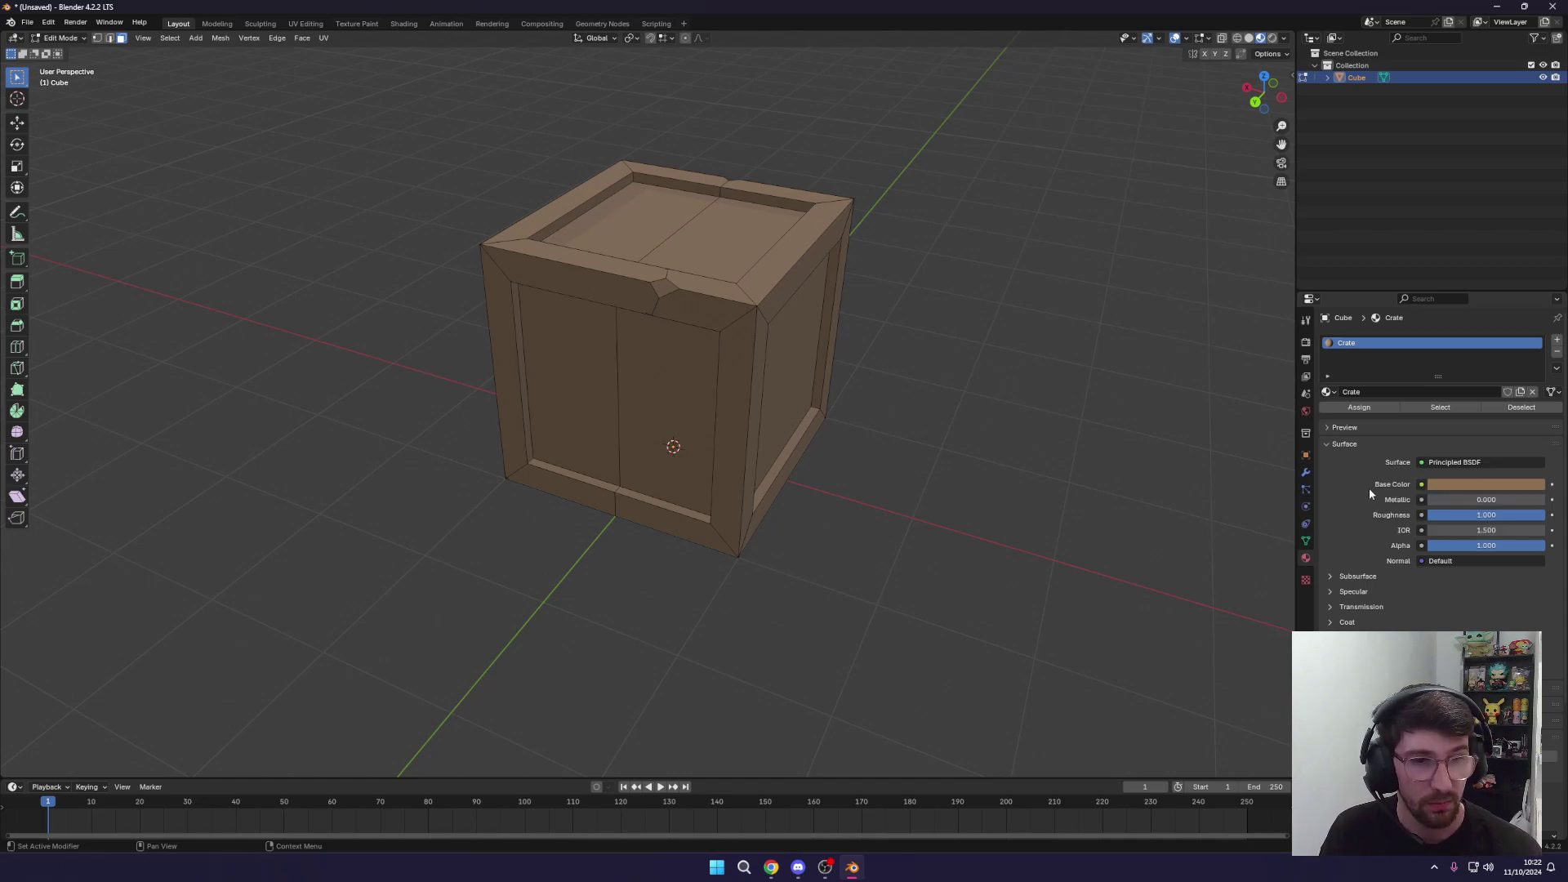
Drive the Crate material's base colour with an Image Texture, loading duel-16x16.png from the Textures\Palettes folder.
{"action": "left_click", "coordinate": [1422, 484]}
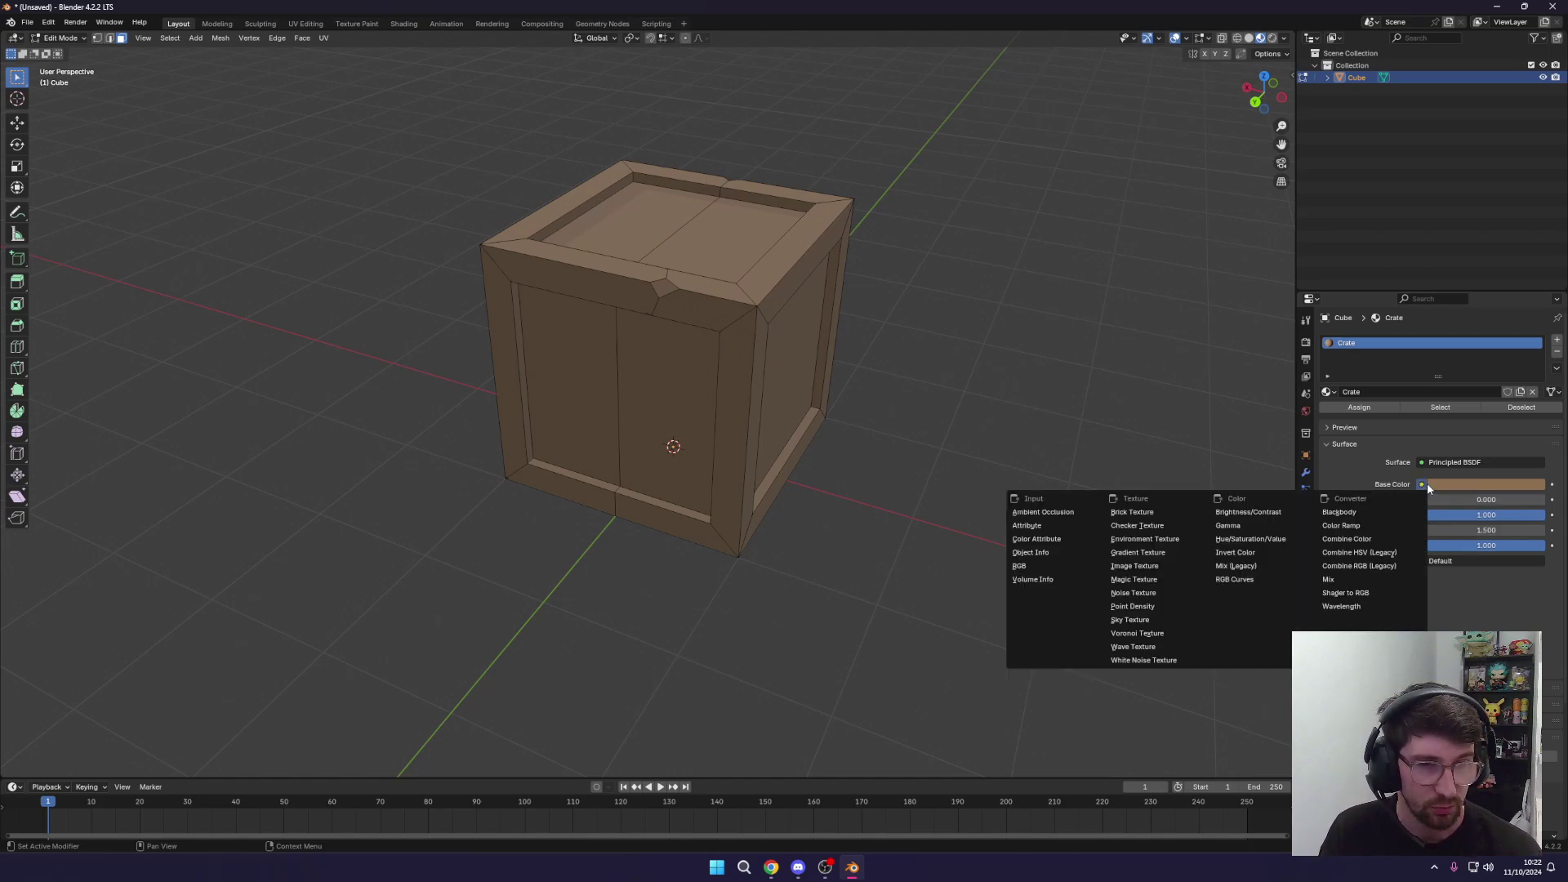
{"action": "left_click", "coordinate": [1139, 568]}
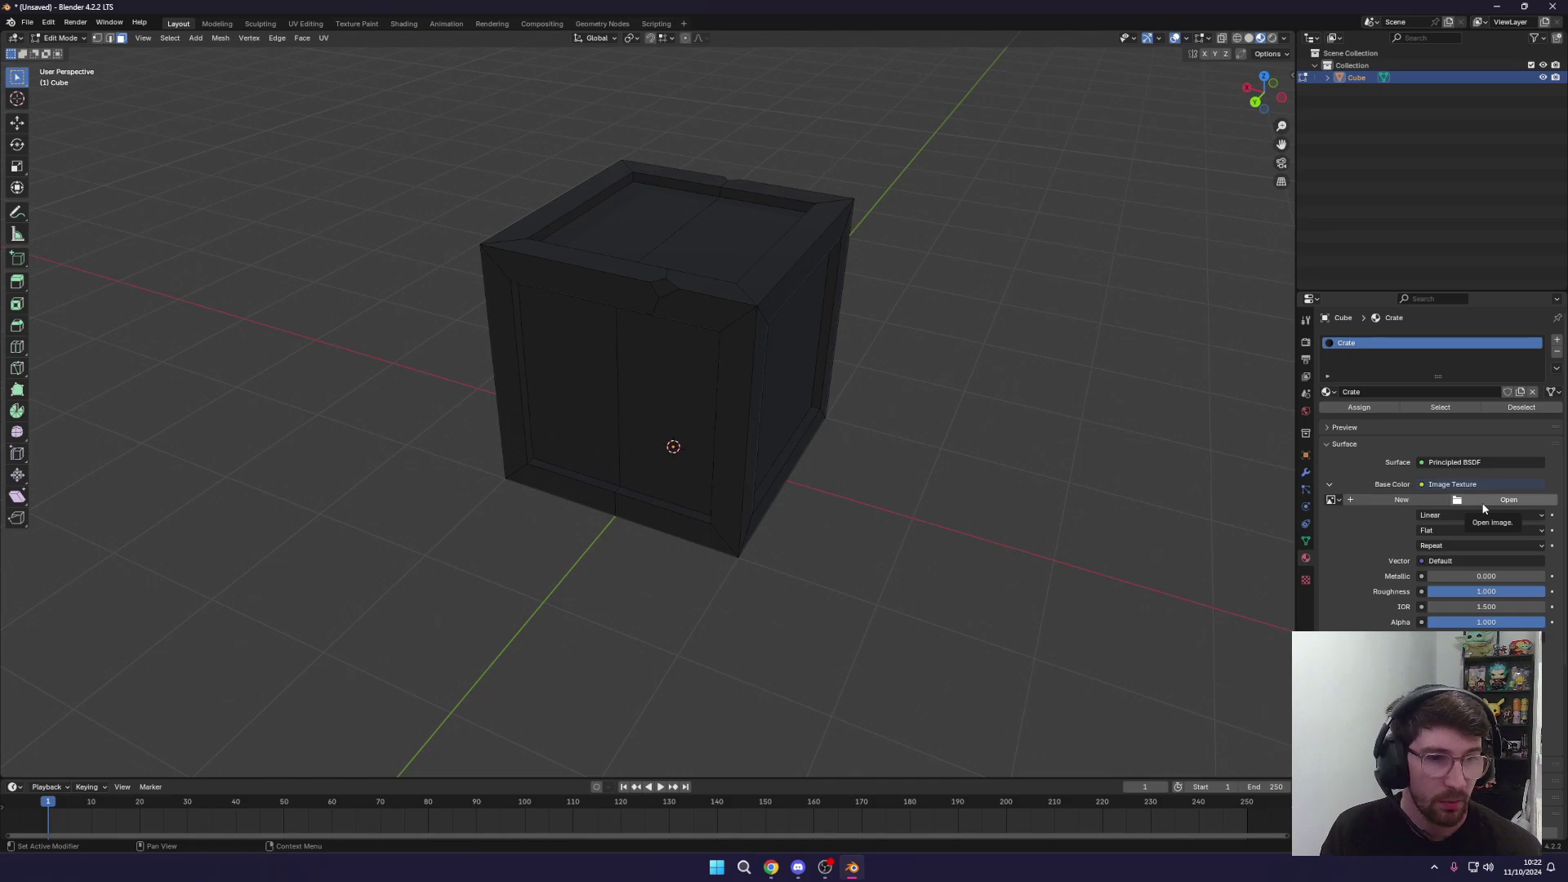
{"action": "left_click", "coordinate": [1483, 502]}
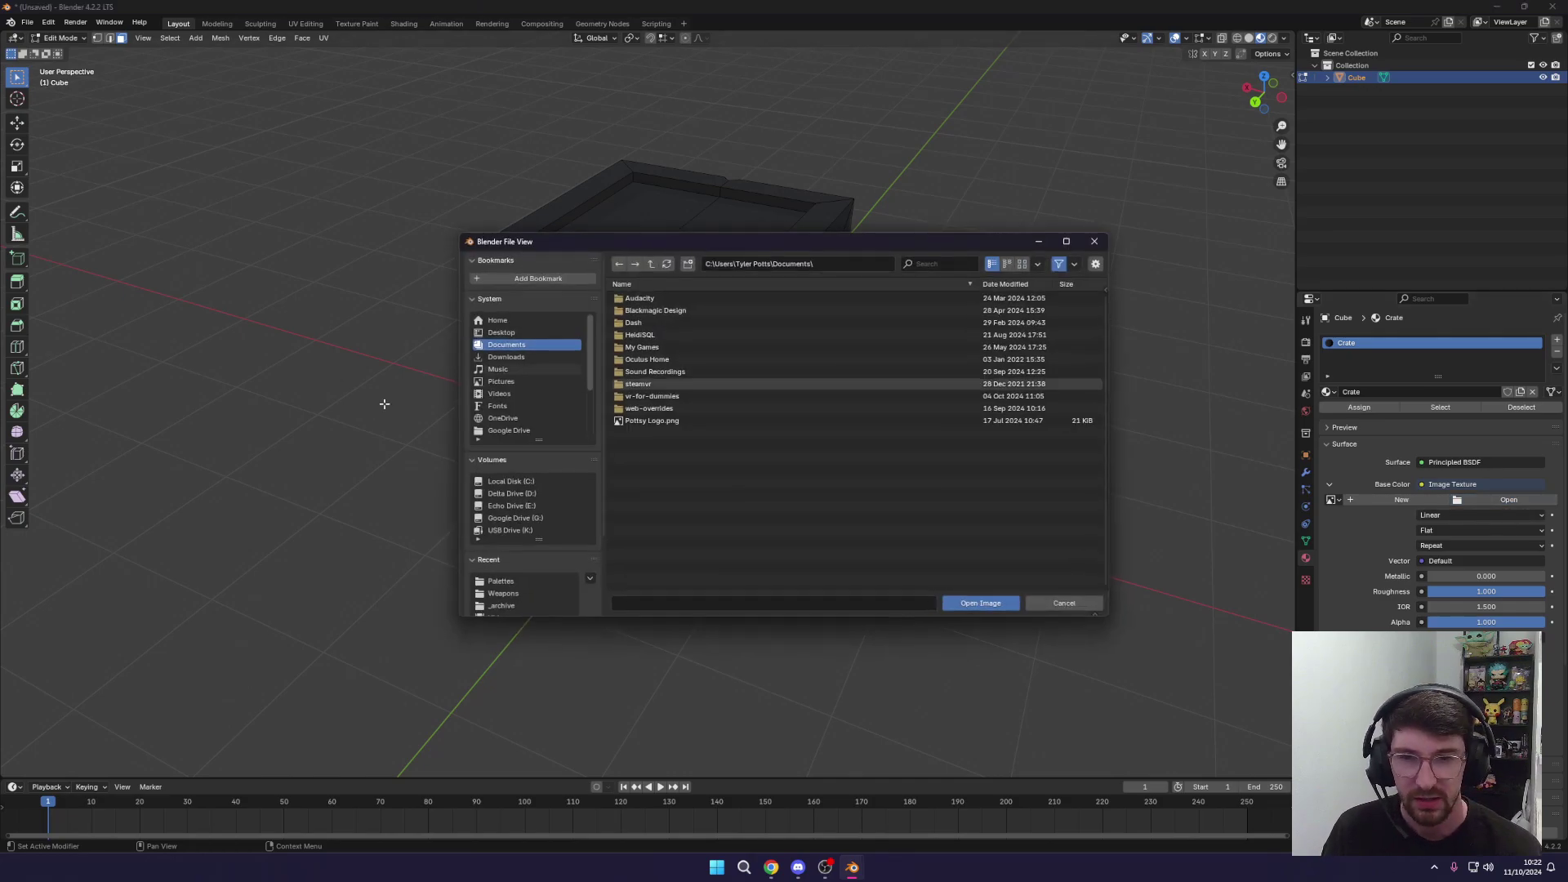
{"action": "scroll", "coordinate": [516, 429], "scroll_direction": "down", "scroll_amount": 1}
{"action": "left_click", "coordinate": [519, 415]}
{"action": "double_click", "coordinate": [654, 353]}
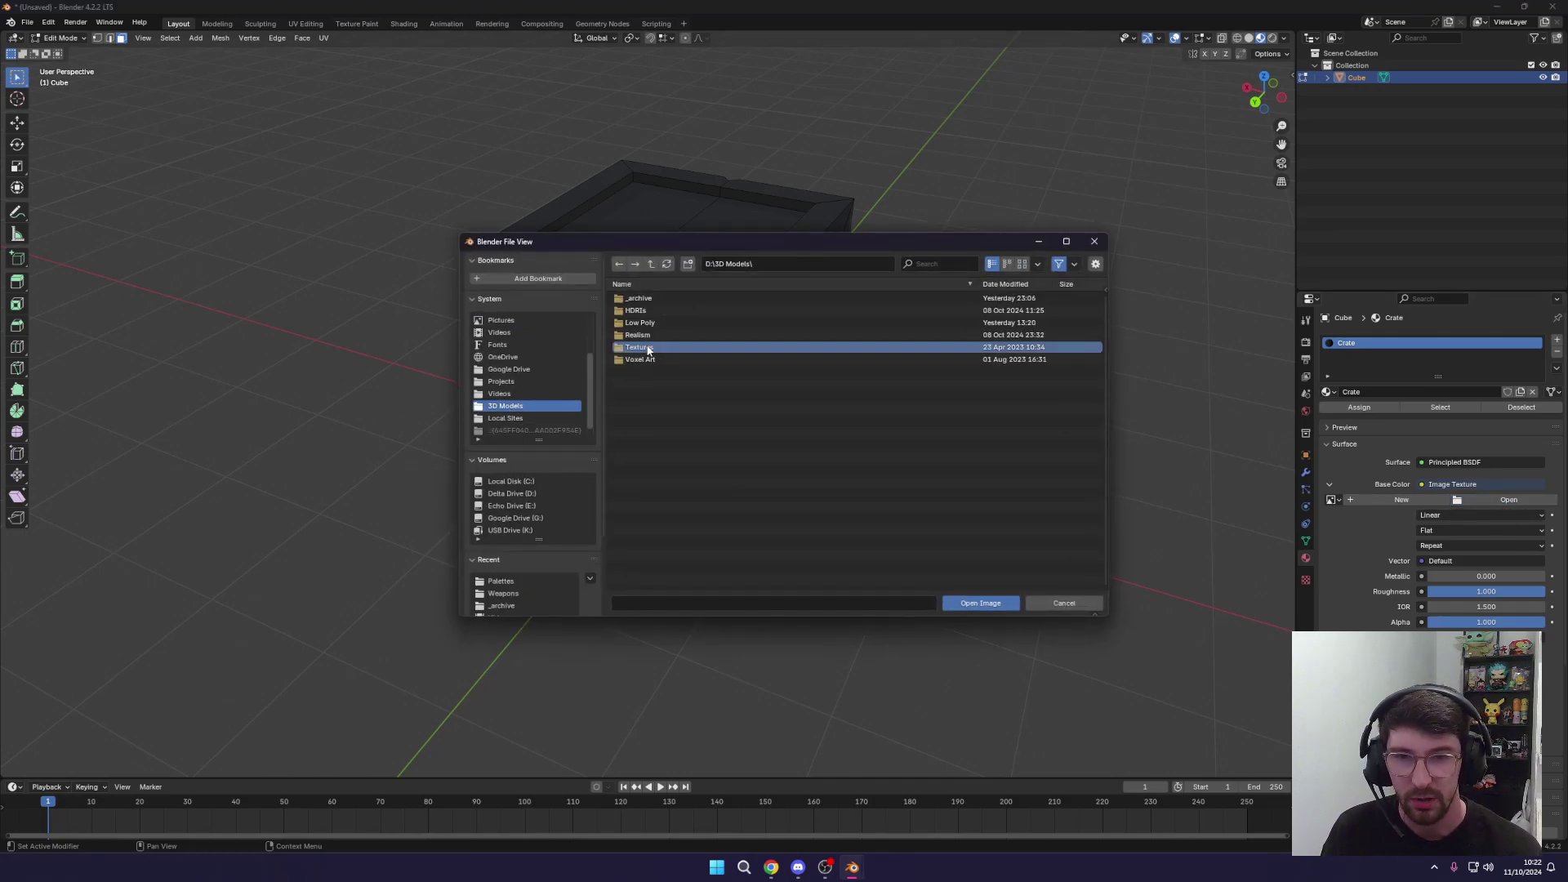
{"action": "double_click", "coordinate": [649, 300]}
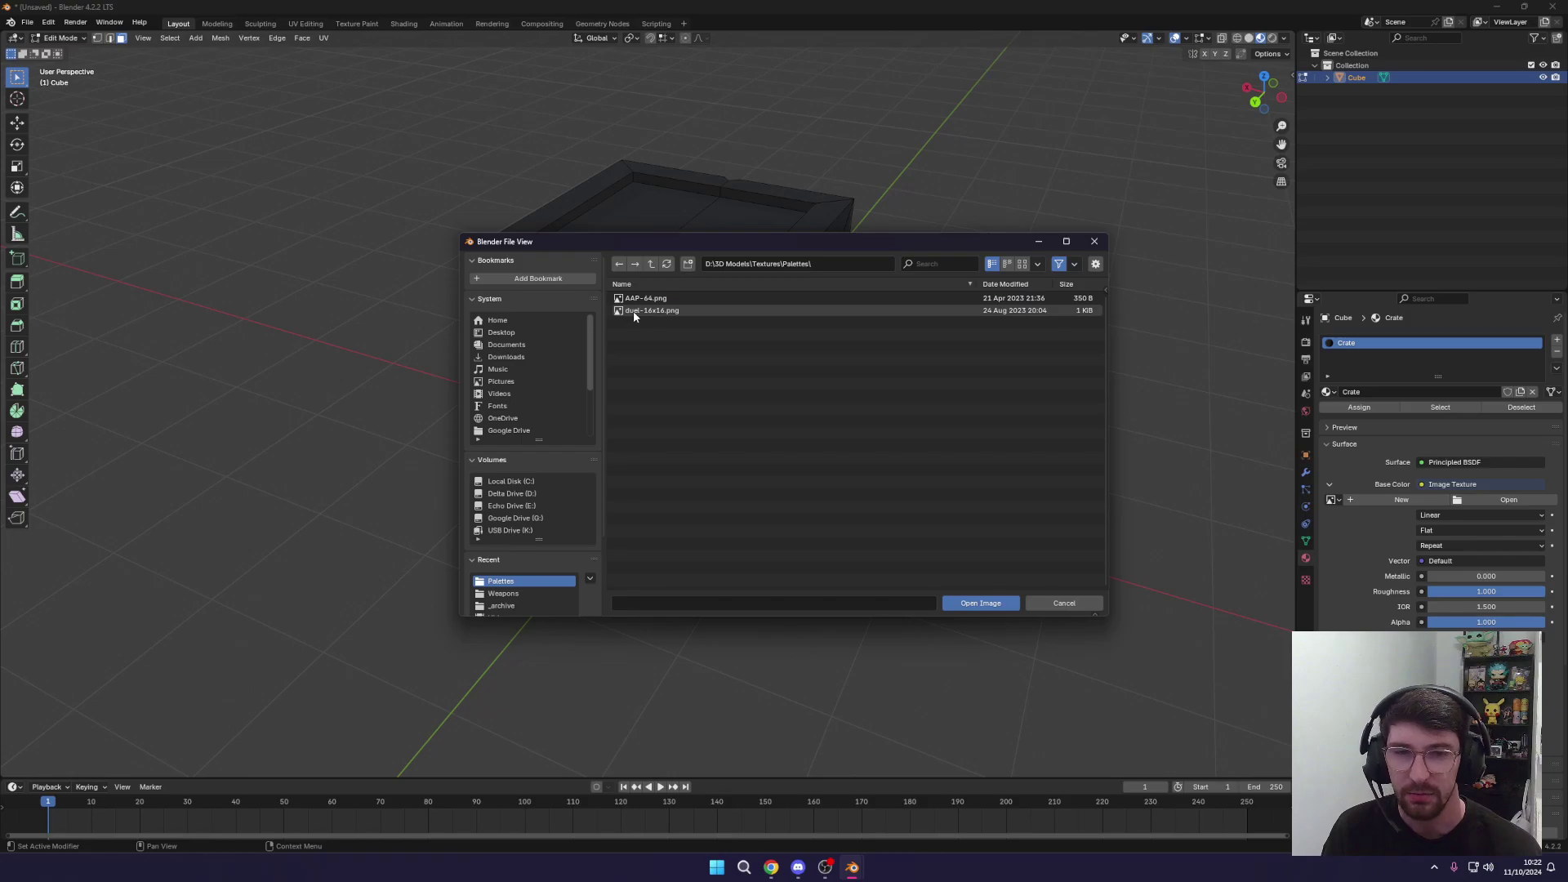
{"action": "left_click", "coordinate": [635, 312]}
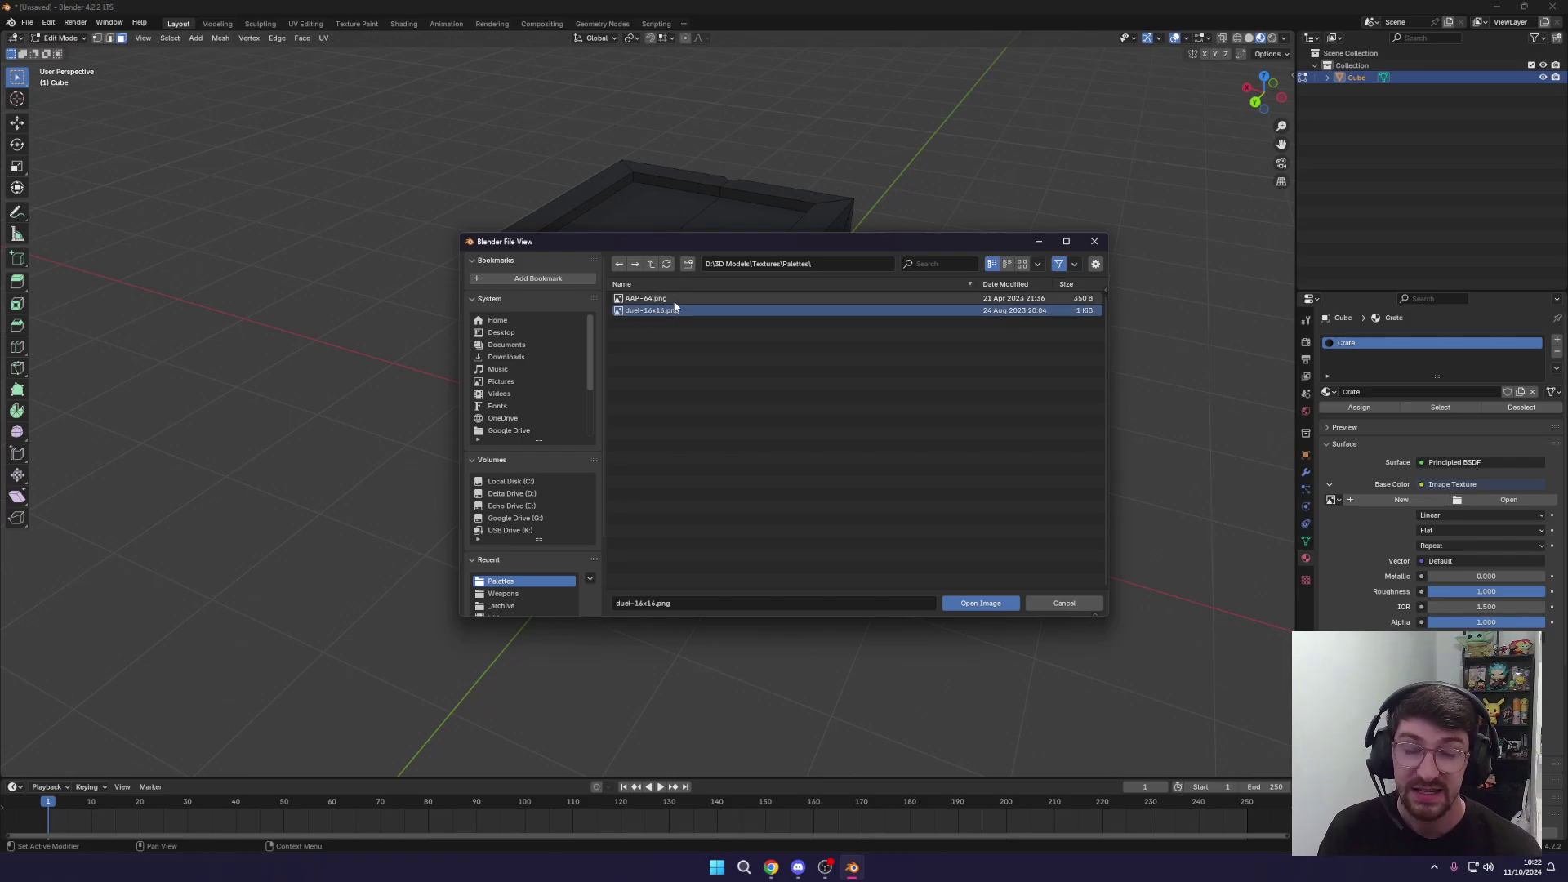
{"action": "mouse_move", "coordinate": [676, 309]}
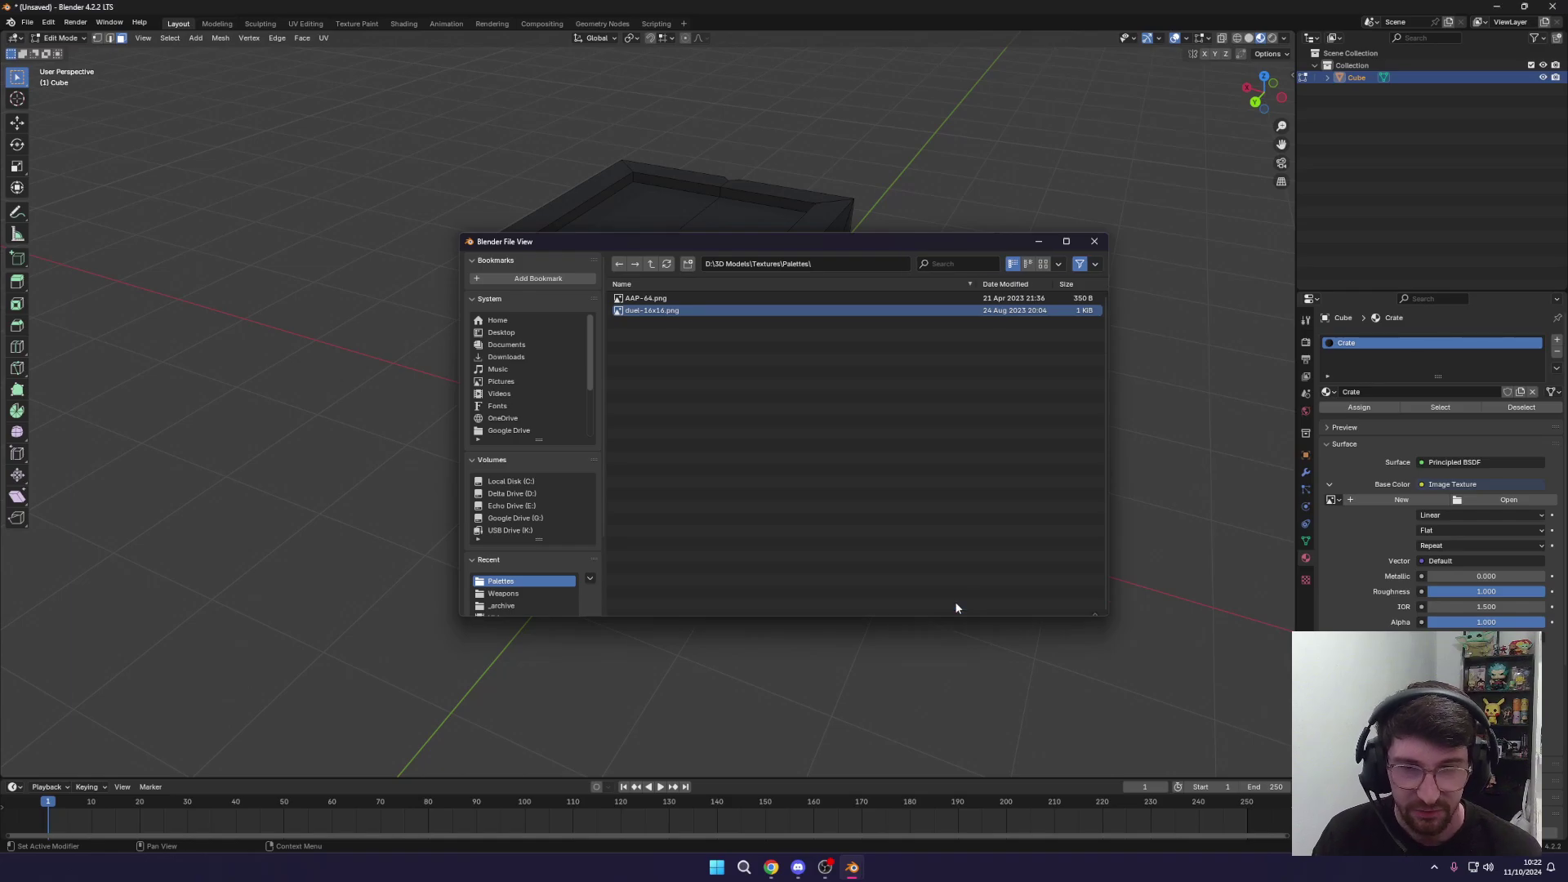
{"action": "left_click", "coordinate": [957, 602]}
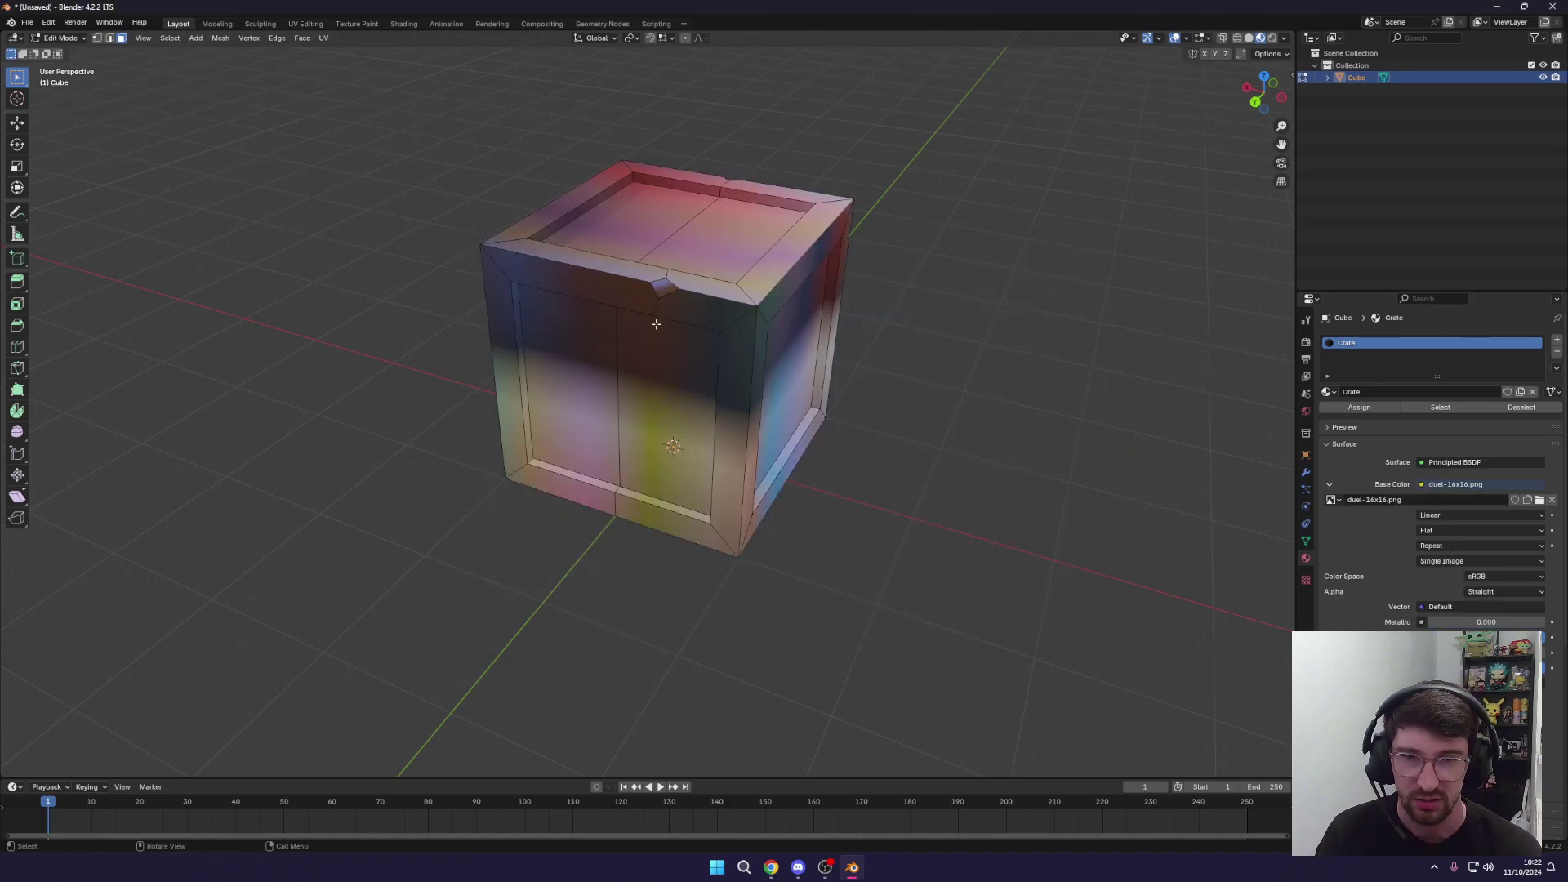
Set the palette texture's interpolation to Closest and check the sharp colour blocks around the crate.
{"action": "middle_click_drag", "start_coordinate": [655, 324], "coordinate": [707, 335]}
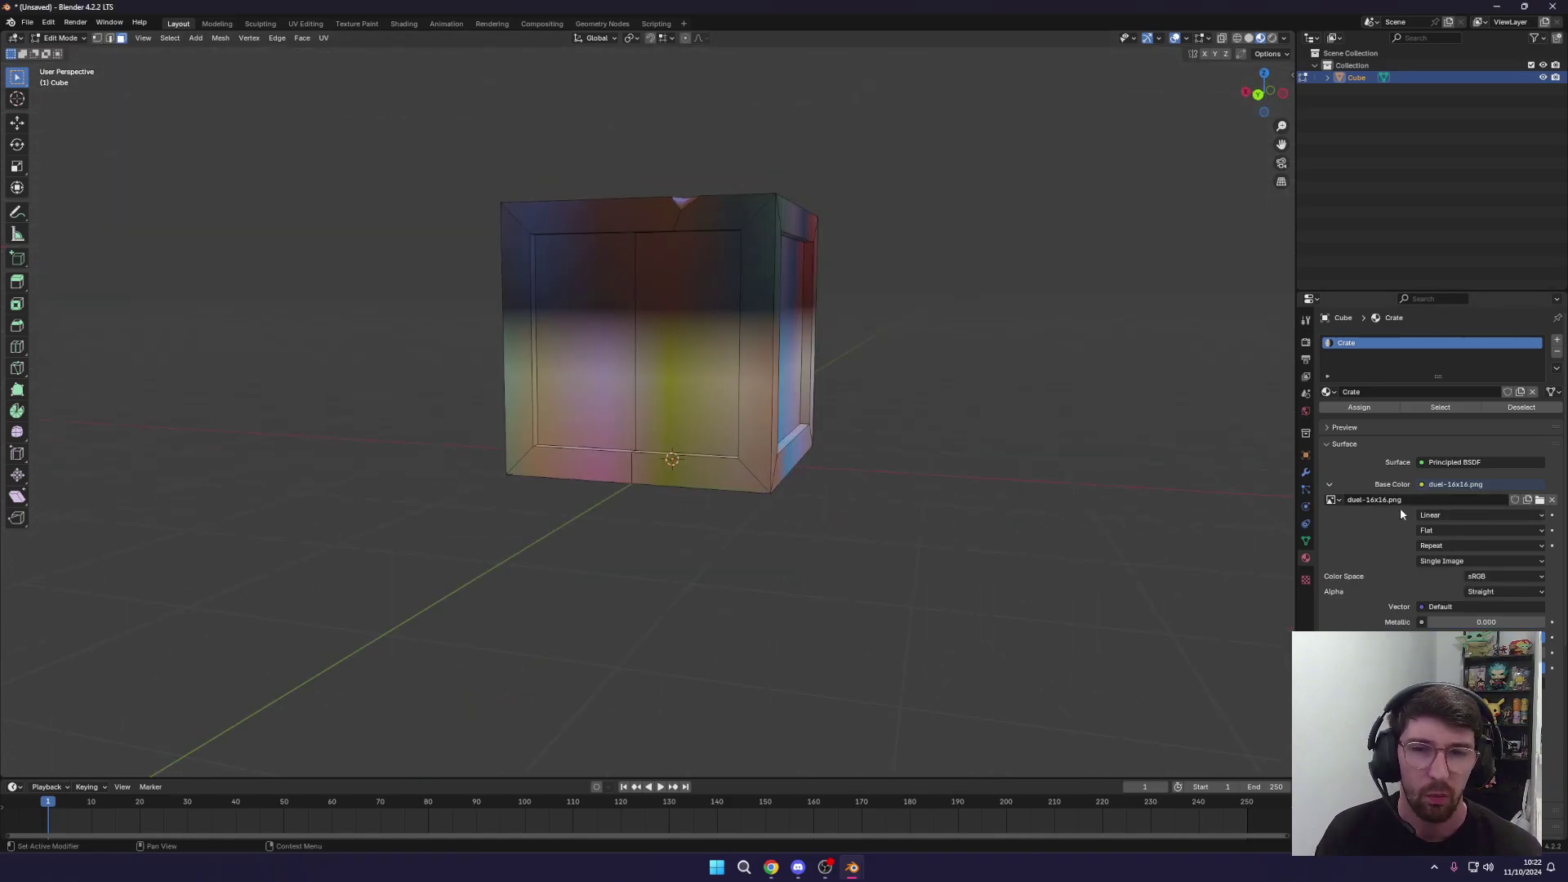
{"action": "left_click", "coordinate": [1438, 516]}
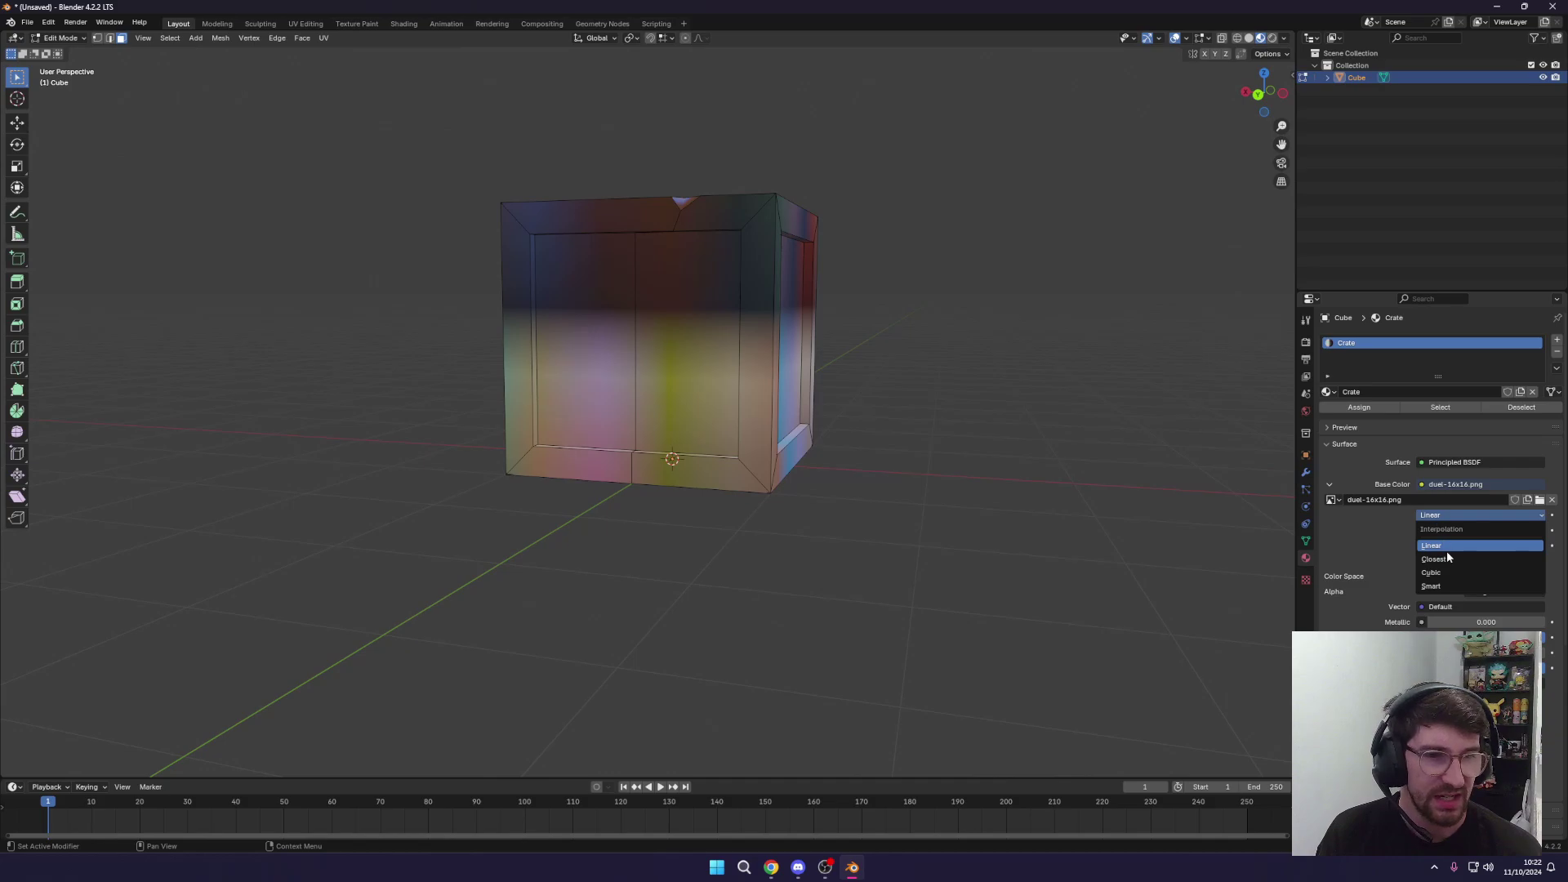
{"action": "left_click", "coordinate": [1448, 557]}
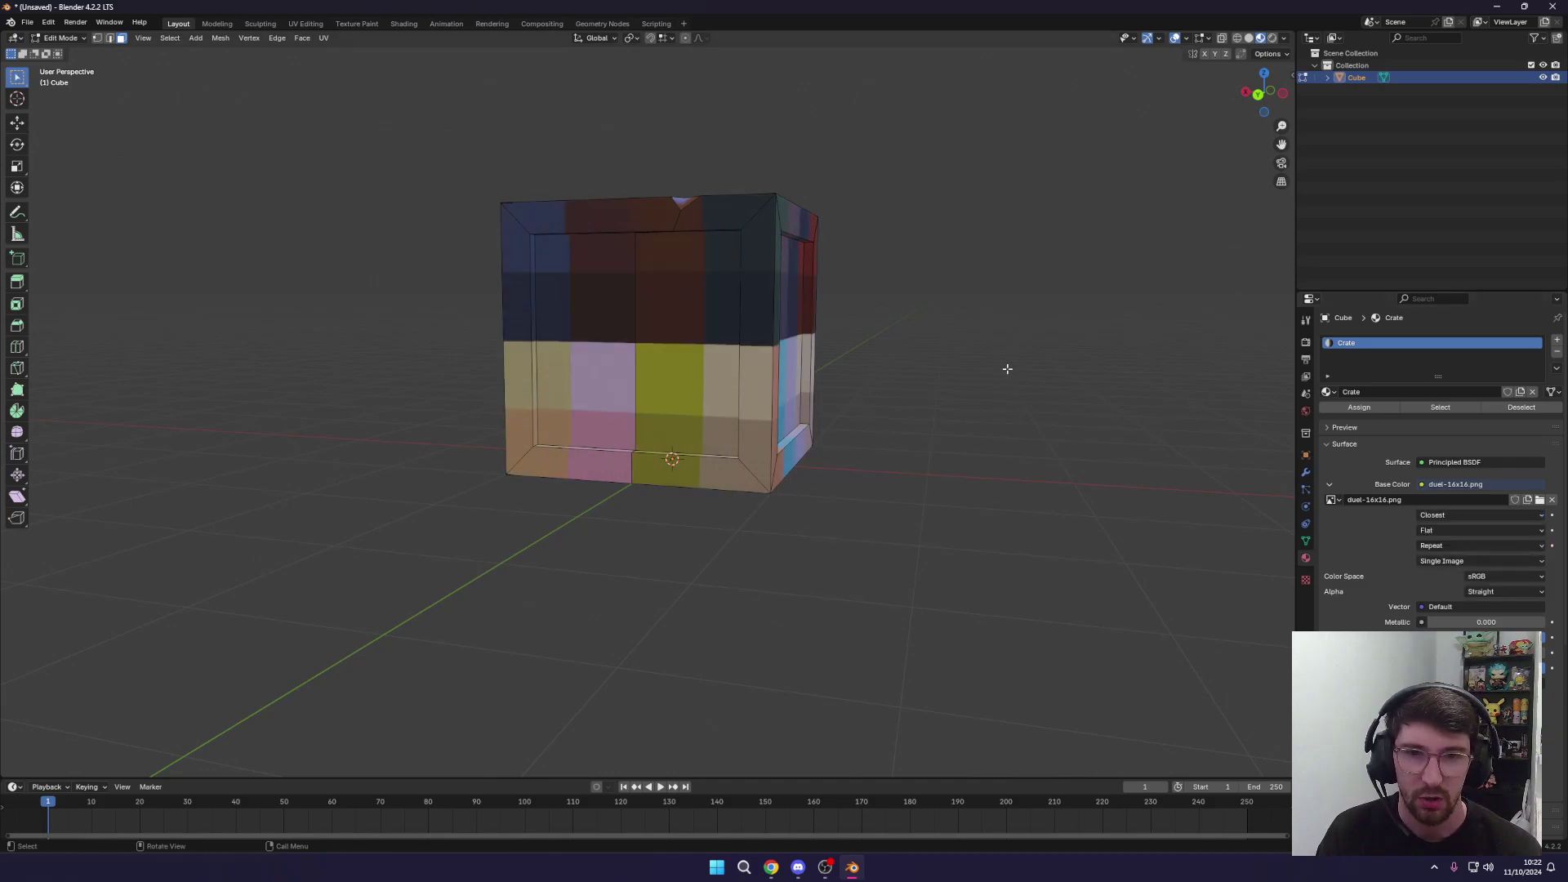
{"action": "middle_click_drag", "start_coordinate": [1007, 369], "coordinate": [972, 397]}
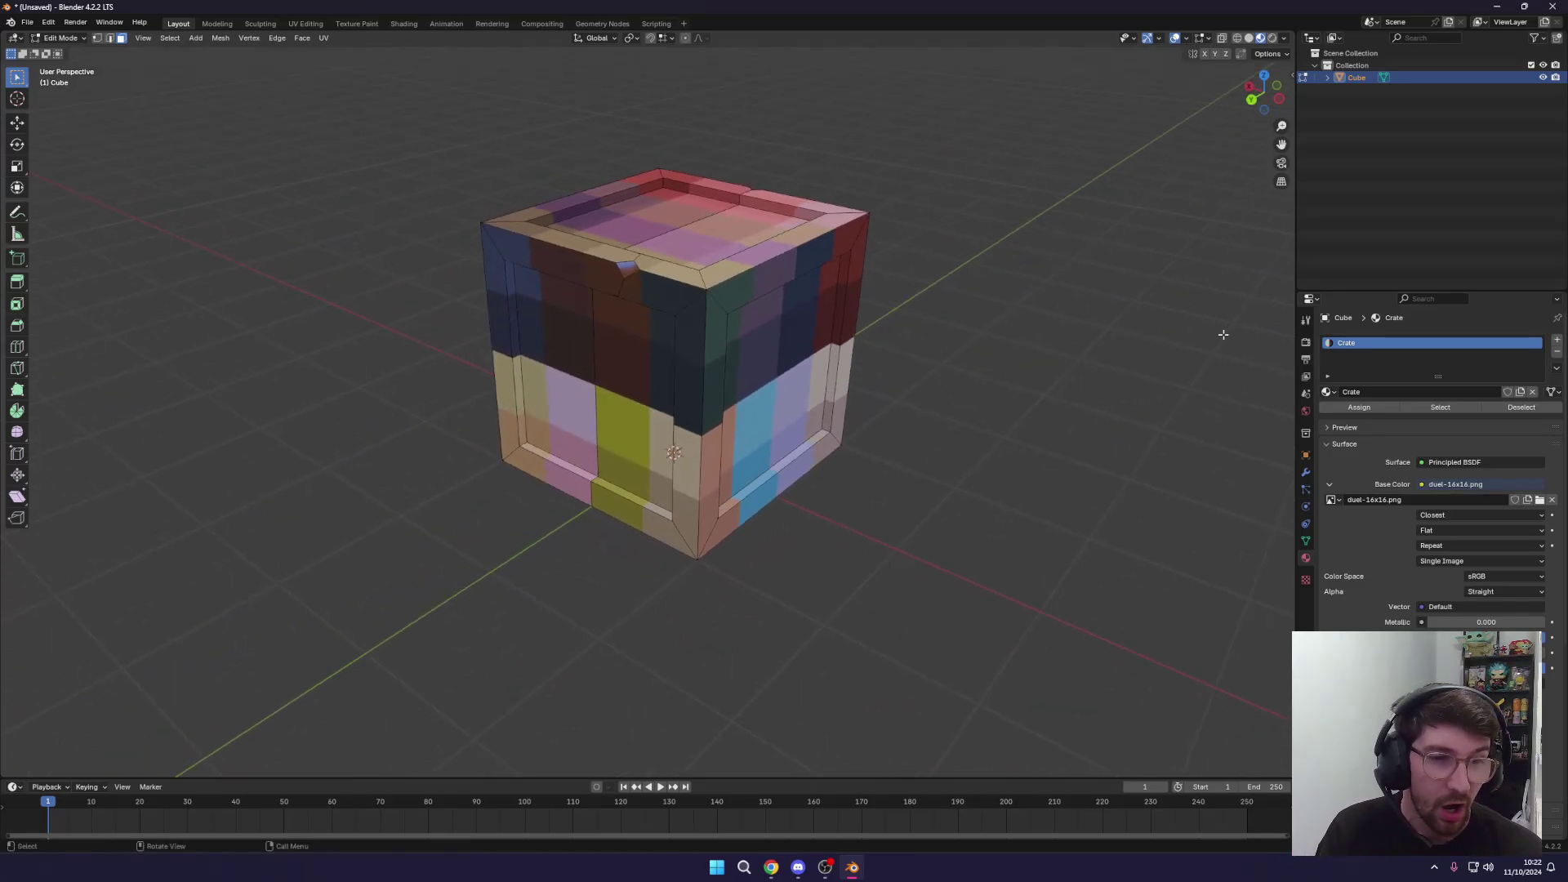
{"action": "middle_click_drag", "start_coordinate": [580, 282], "coordinate": [635, 340]}
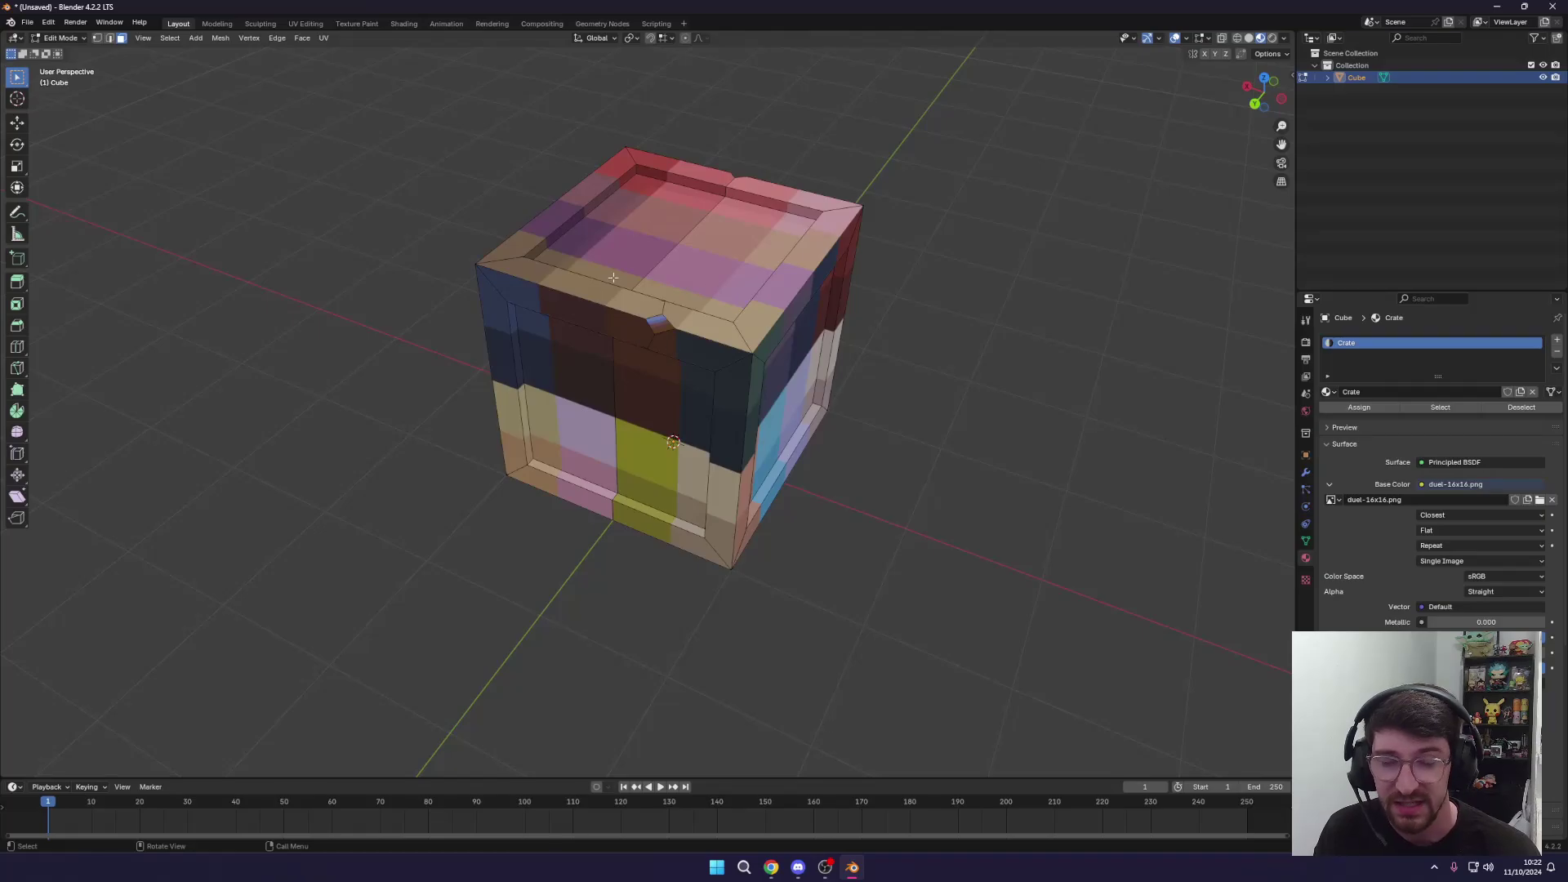
{"action": "middle_click_drag", "start_coordinate": [680, 235], "coordinate": [588, 172]}
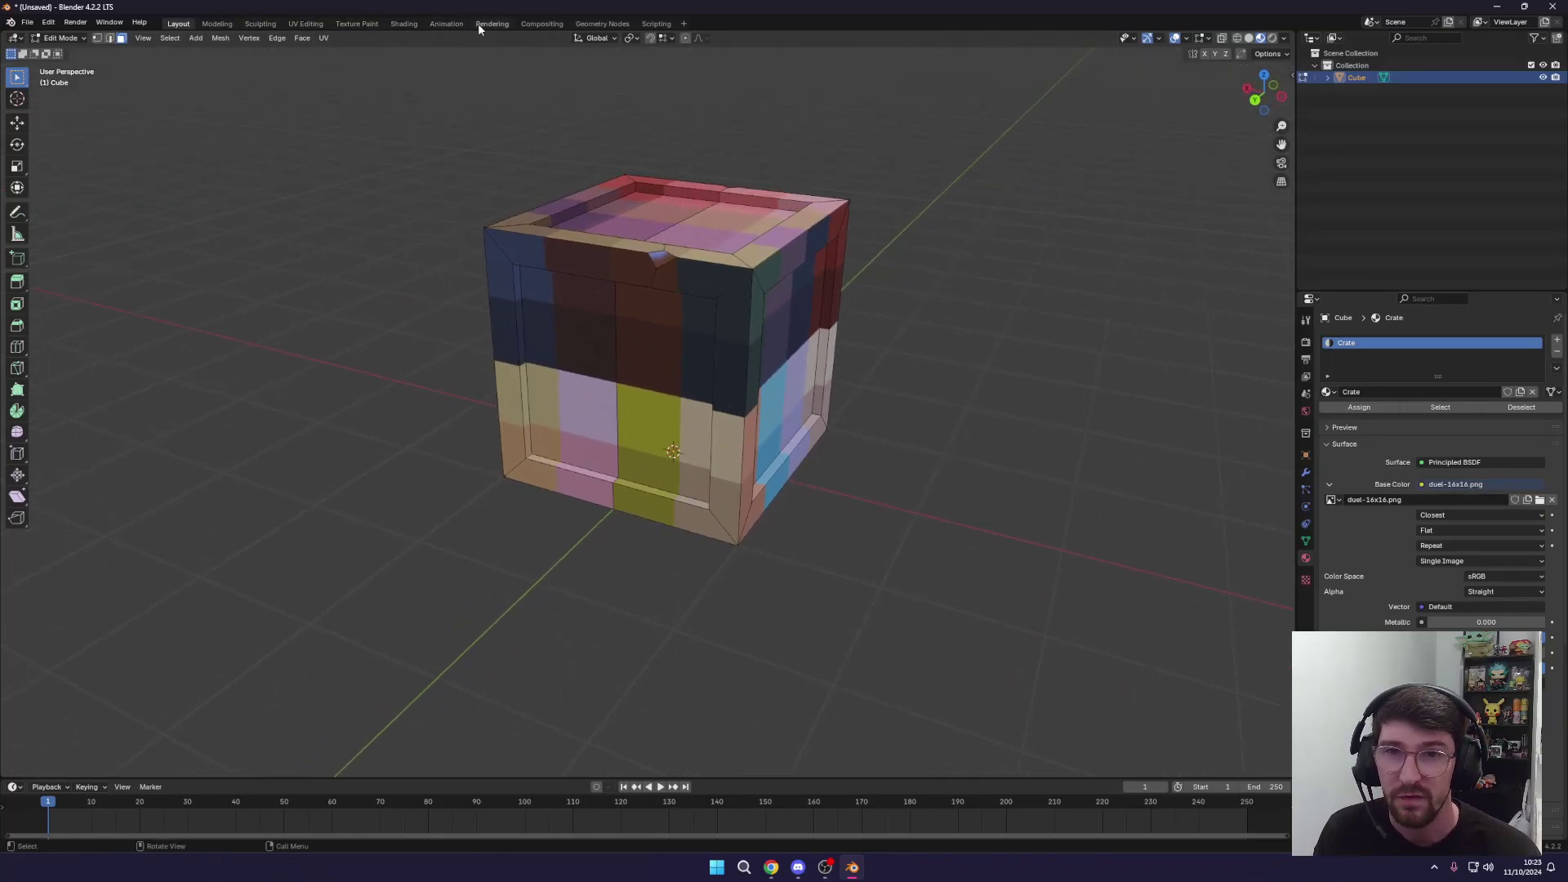
Switch to the UV Editing workspace, show the crate in Material Preview, and frame the palette image in the UV editor.
{"action": "left_click", "coordinate": [299, 24]}
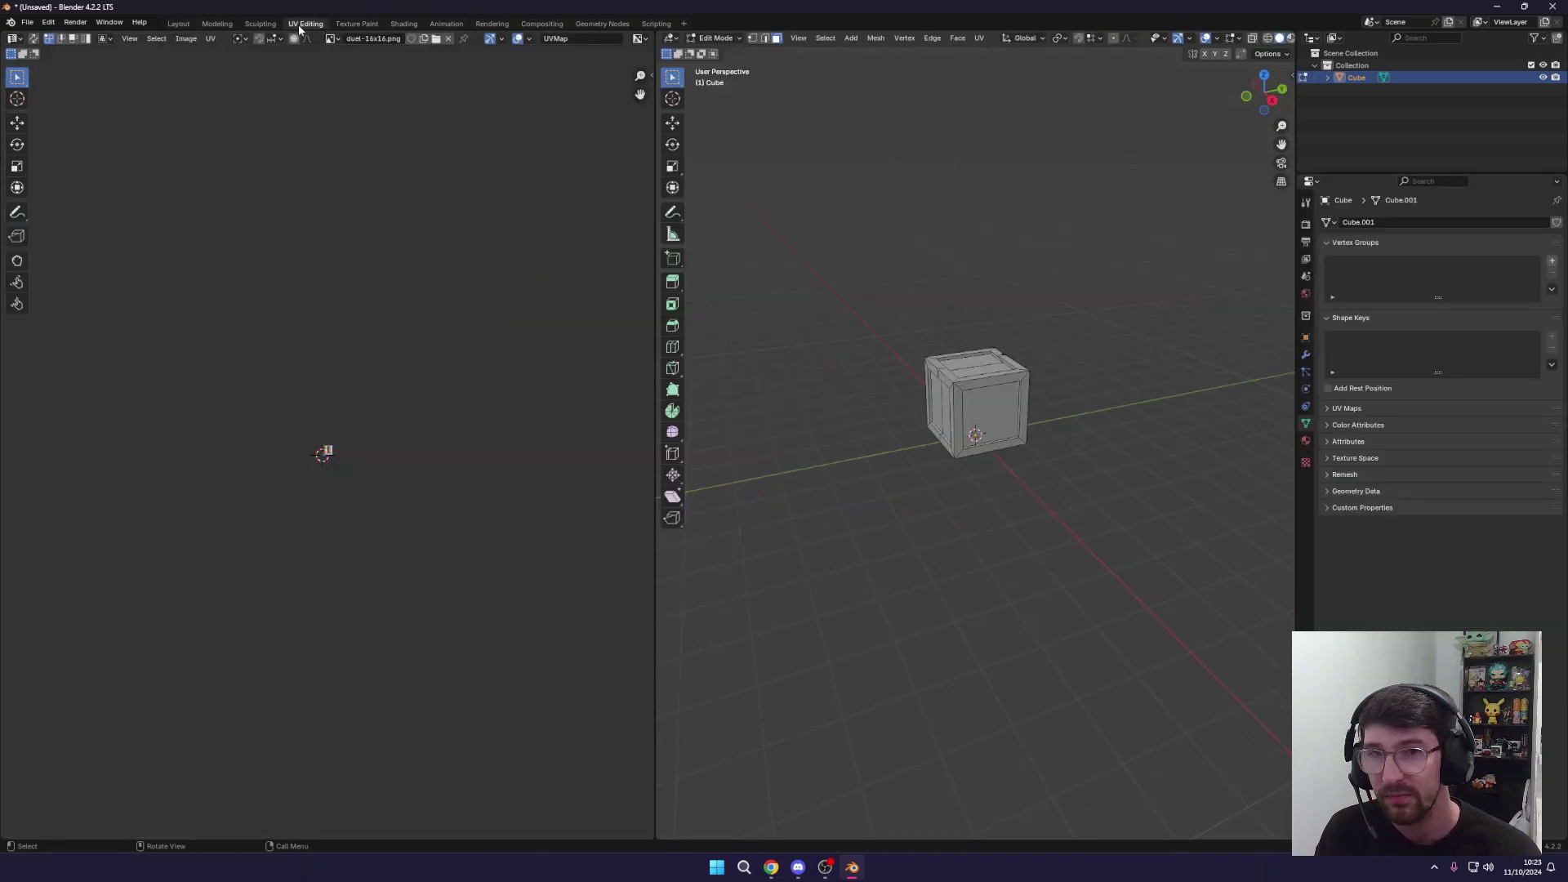
{"action": "scroll", "coordinate": [1044, 404], "scroll_direction": "up", "scroll_amount": 3}
{"action": "scroll", "coordinate": [1262, 38], "scroll_direction": "down", "scroll_amount": 2}
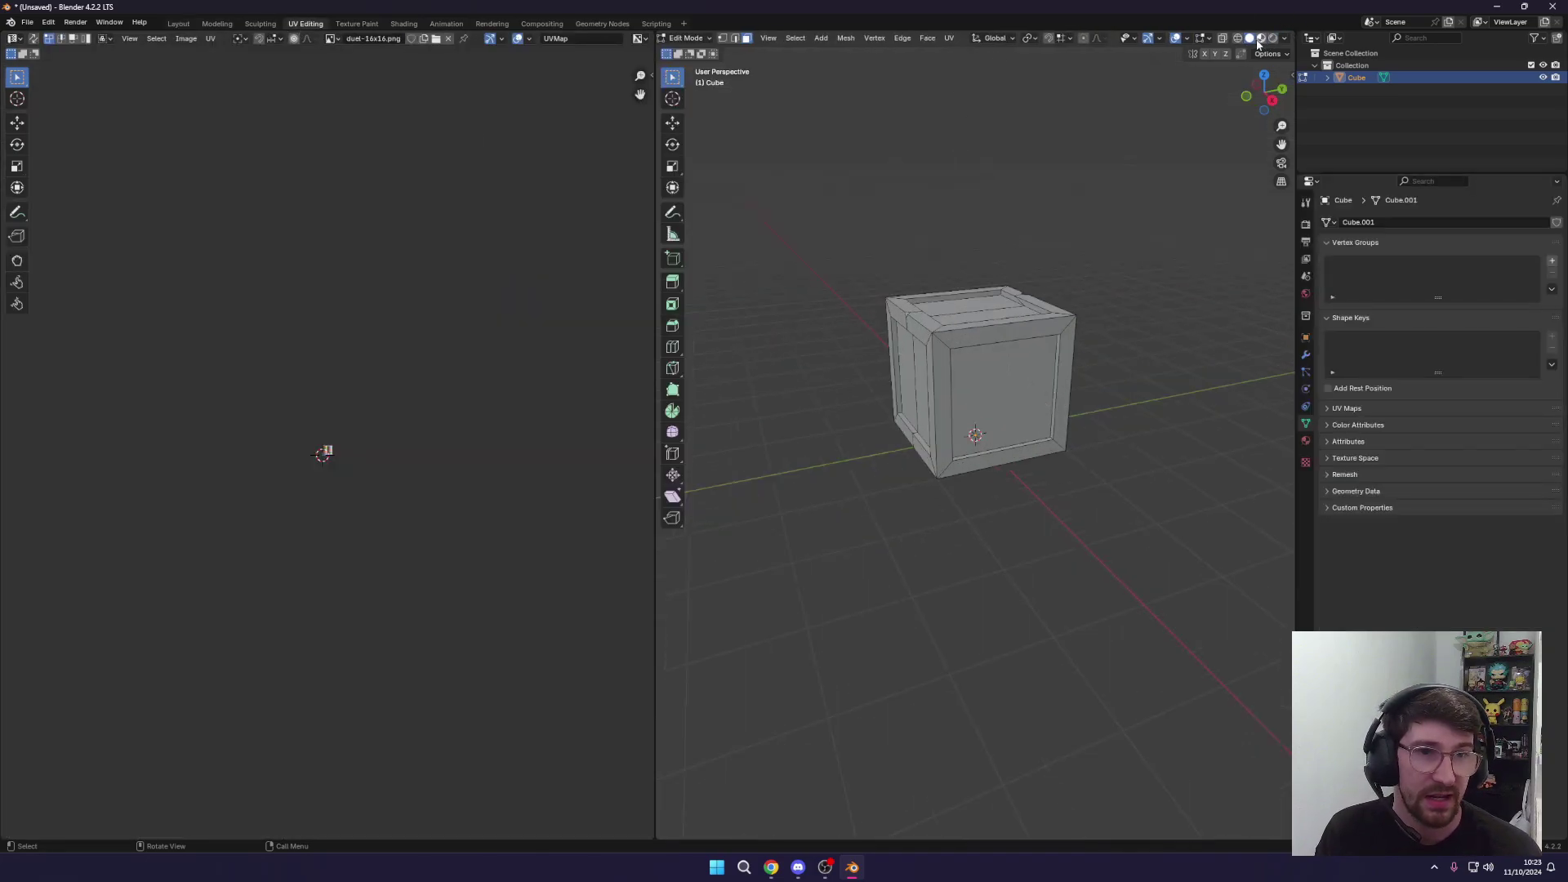
{"action": "left_click", "coordinate": [1261, 38]}
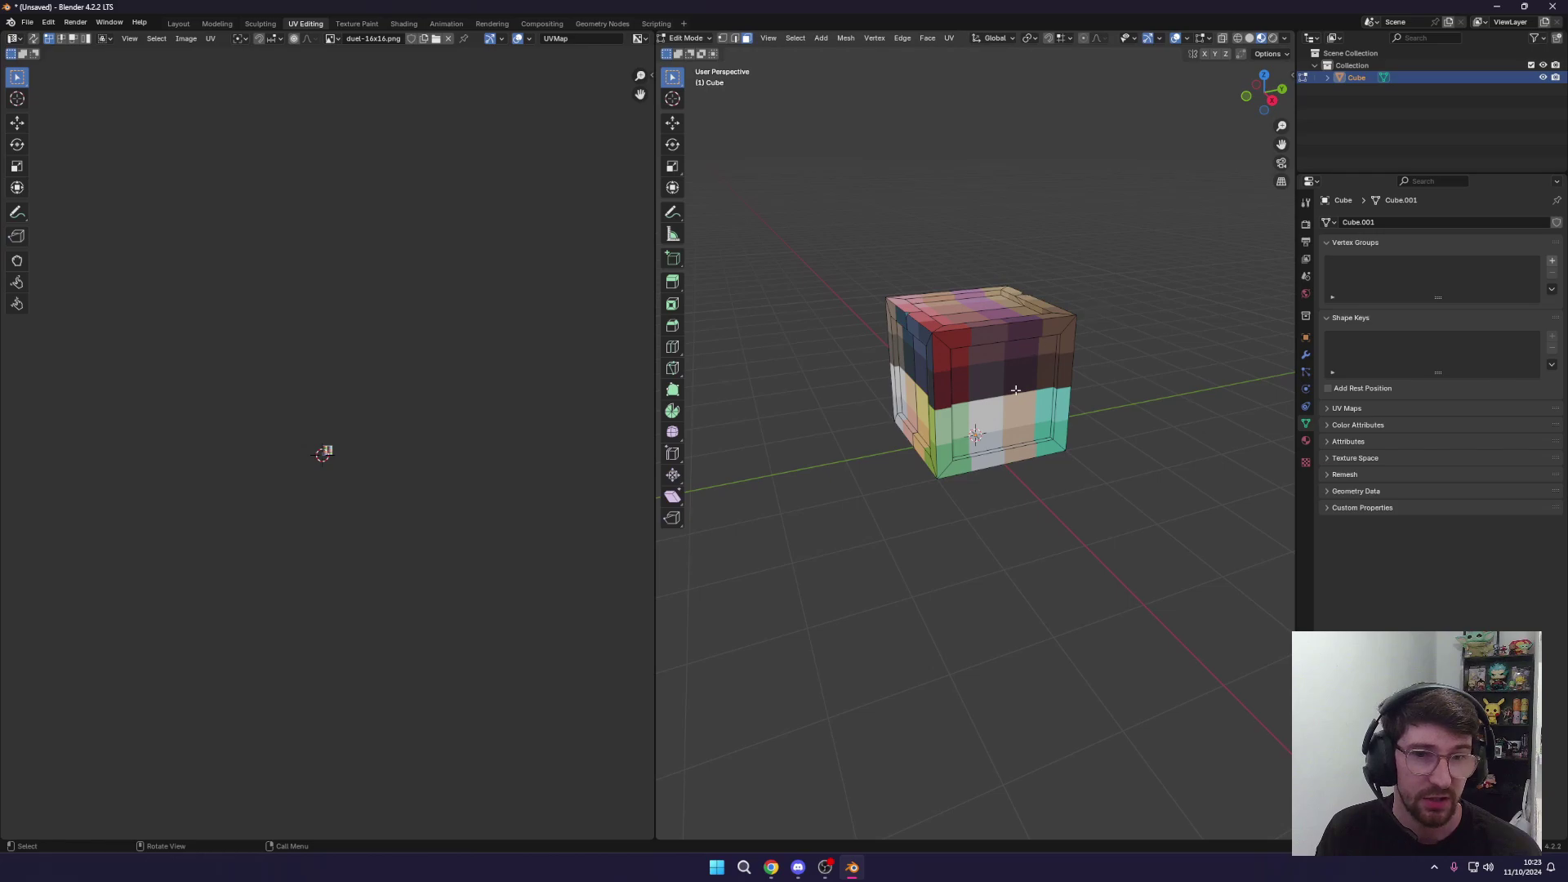
{"action": "scroll", "coordinate": [323, 451], "scroll_direction": "up", "scroll_amount": 10}
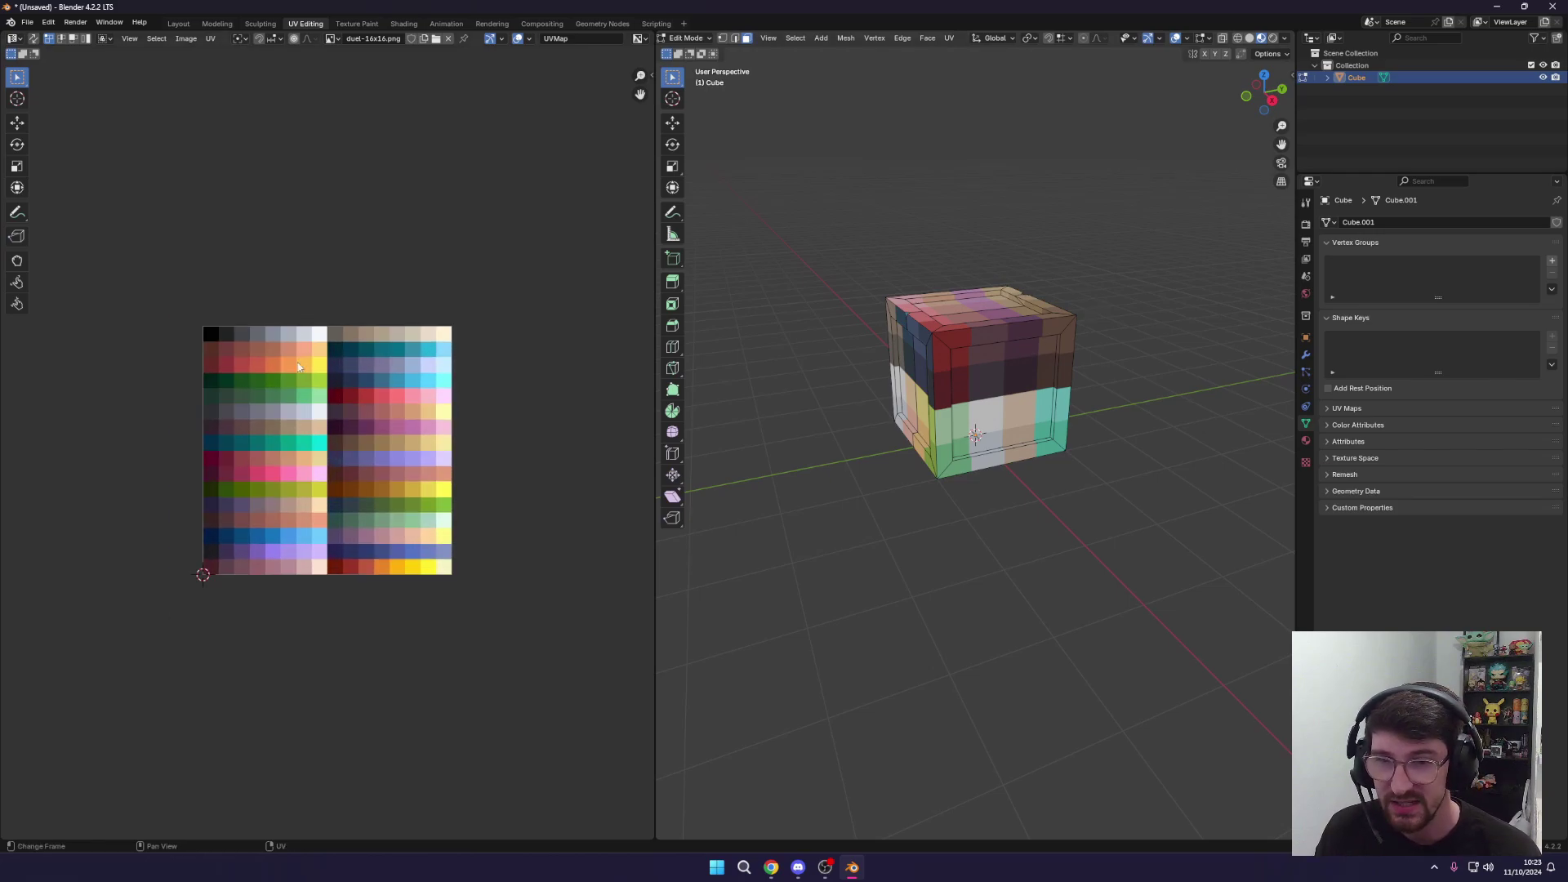
{"action": "scroll", "coordinate": [350, 424], "scroll_direction": "up", "scroll_amount": 2}
{"action": "scroll", "coordinate": [350, 425], "scroll_direction": "down", "scroll_amount": 2}
{"action": "scroll", "coordinate": [350, 425], "scroll_direction": "up", "scroll_amount": 2}
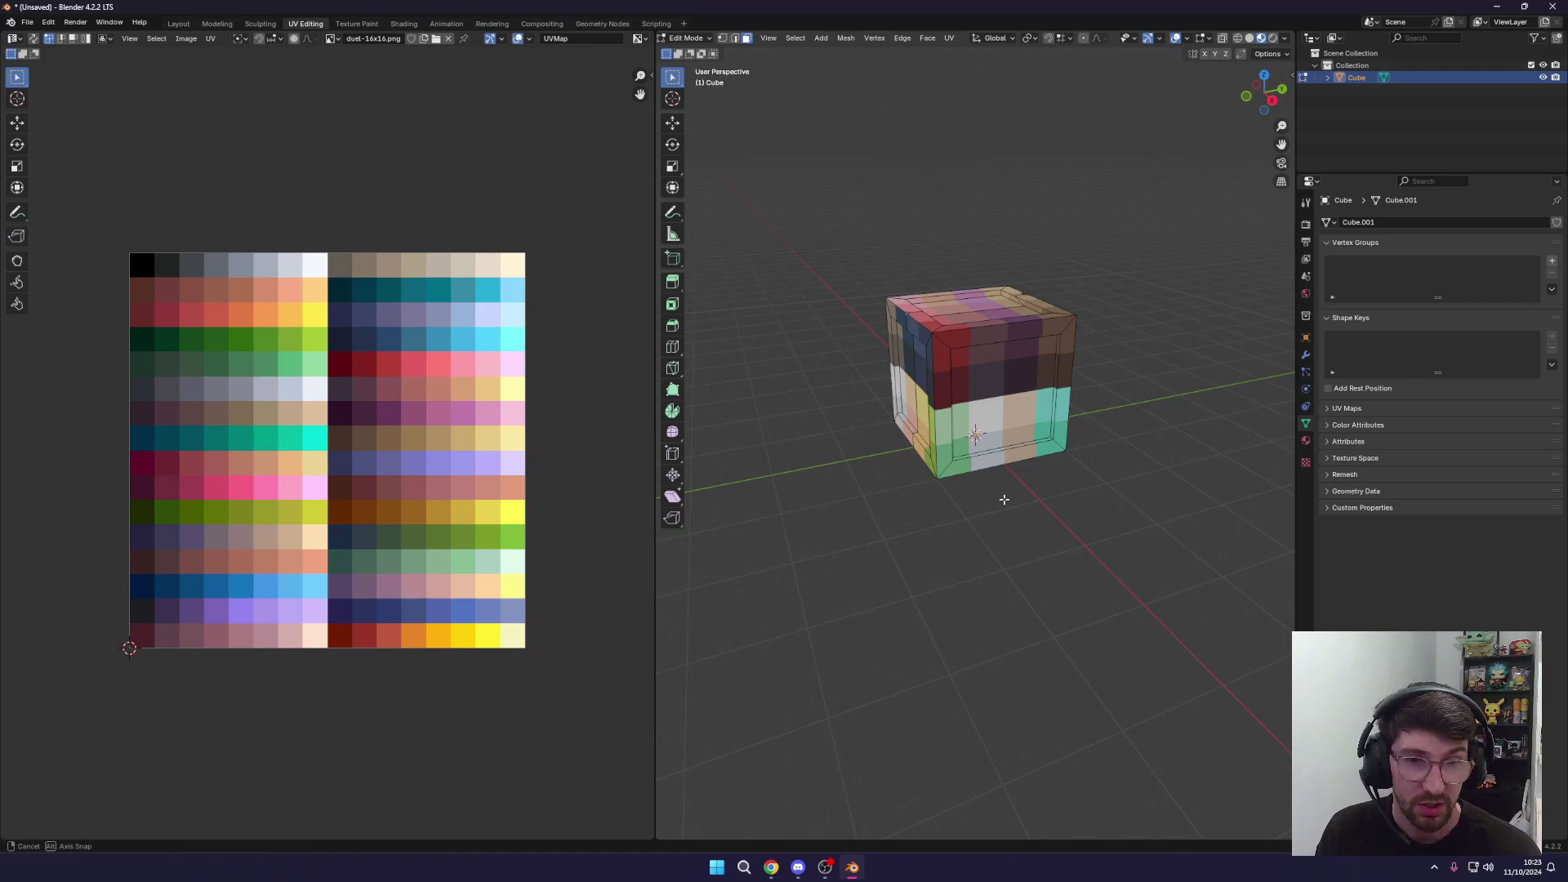
Select all of the crate's faces and their UVs, and try moving the UV layout across the palette.
{"action": "middle_click_drag", "start_coordinate": [1081, 564], "coordinate": [1020, 508]}
{"action": "key", "text": "a"}
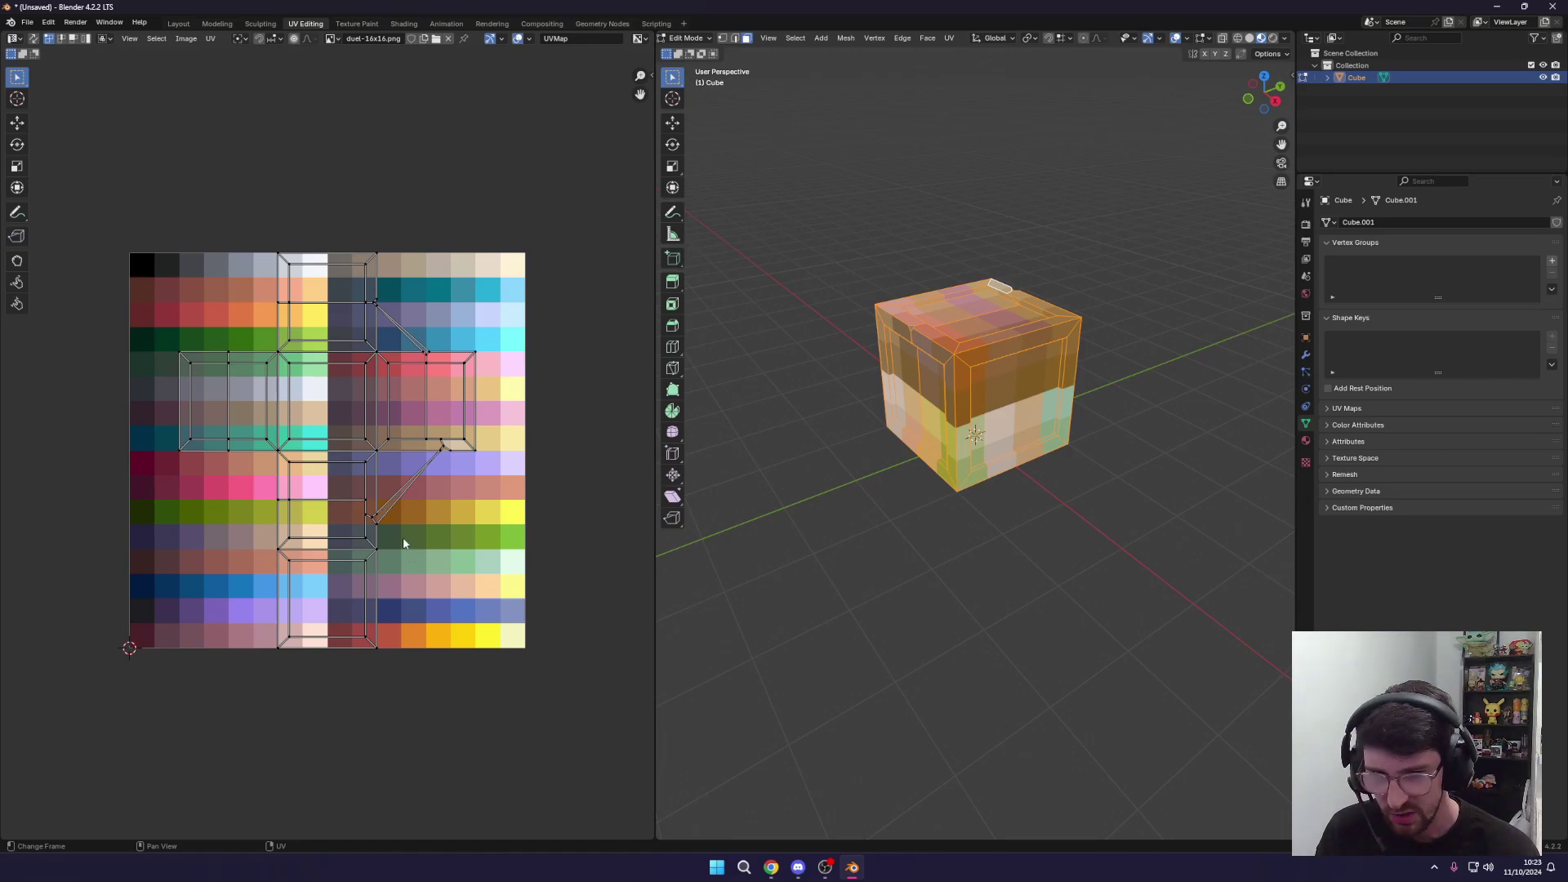
{"action": "key", "text": "a"}
{"action": "key", "text": "g"}
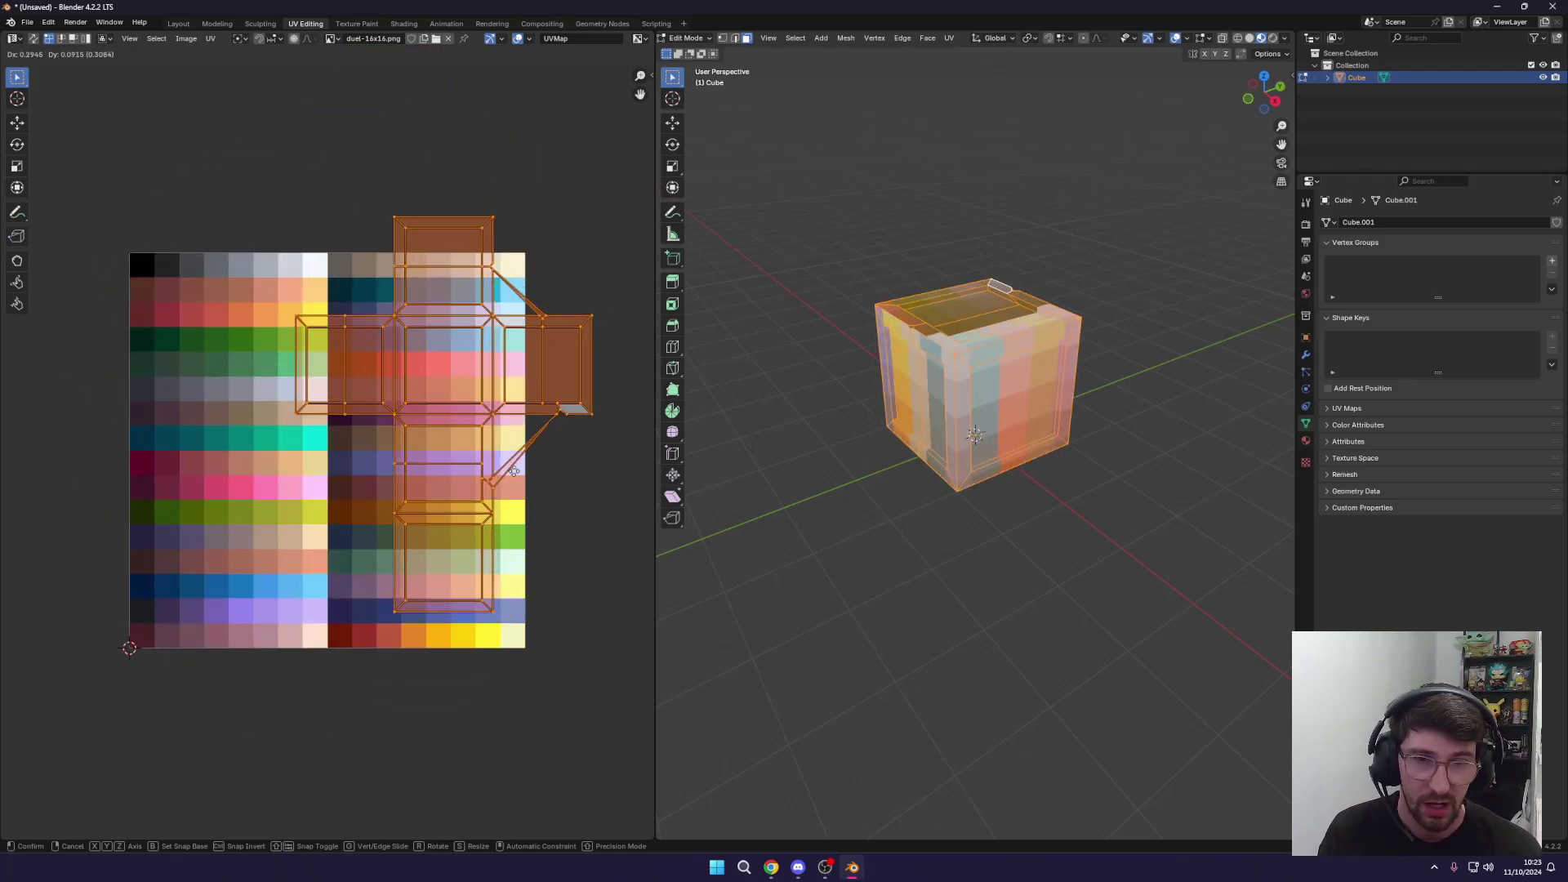
{"action": "left_click", "coordinate": [423, 515]}
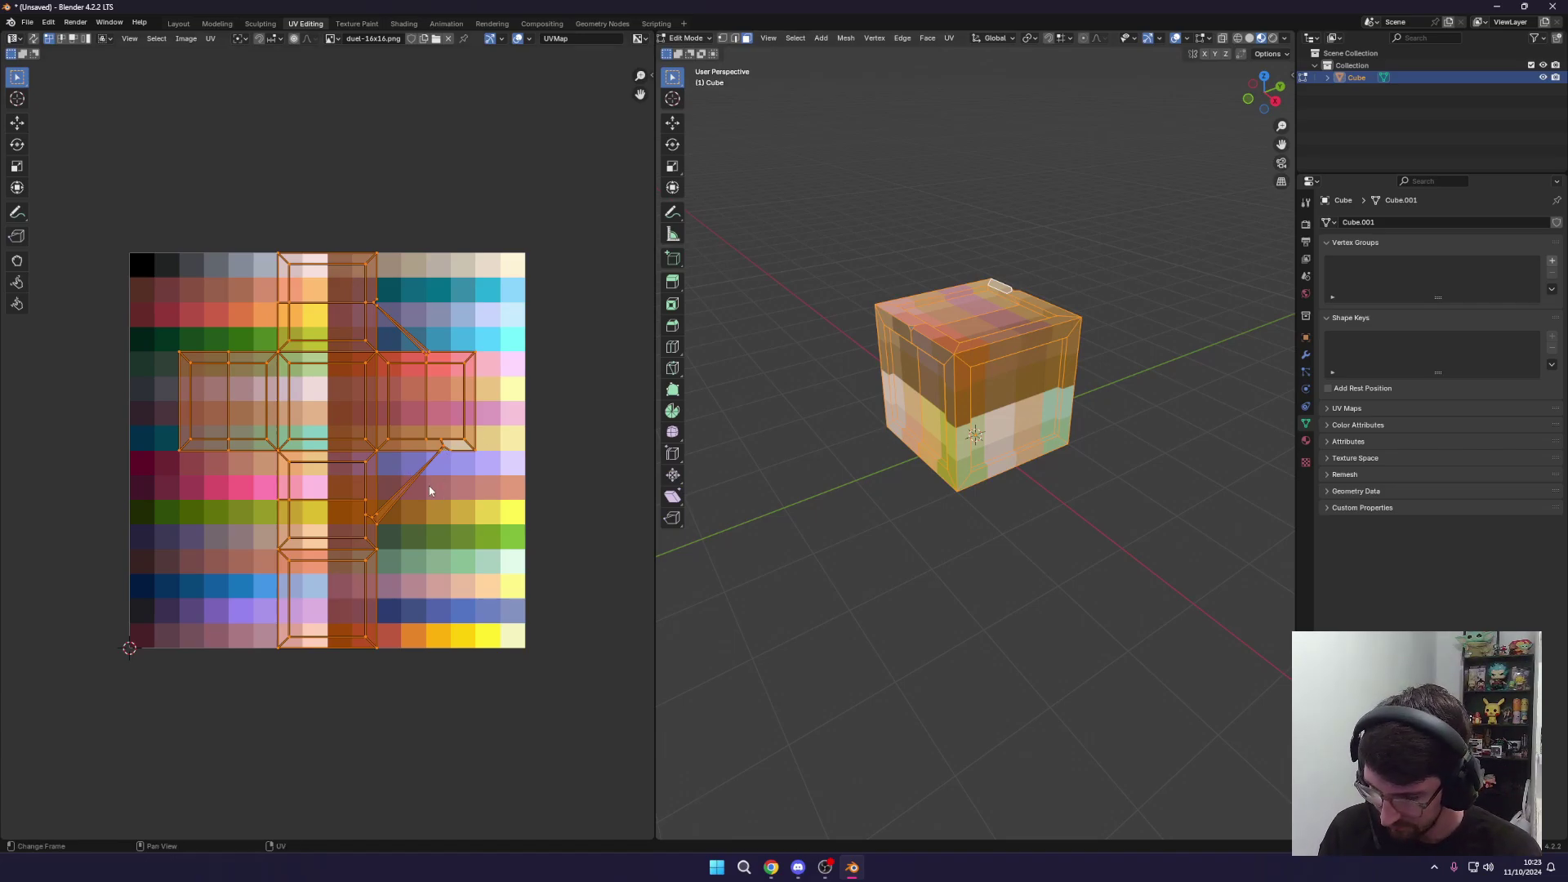
Collapse the crate's whole UV layout to a single point by scaling it to 0.
{"action": "key", "text": "s"}
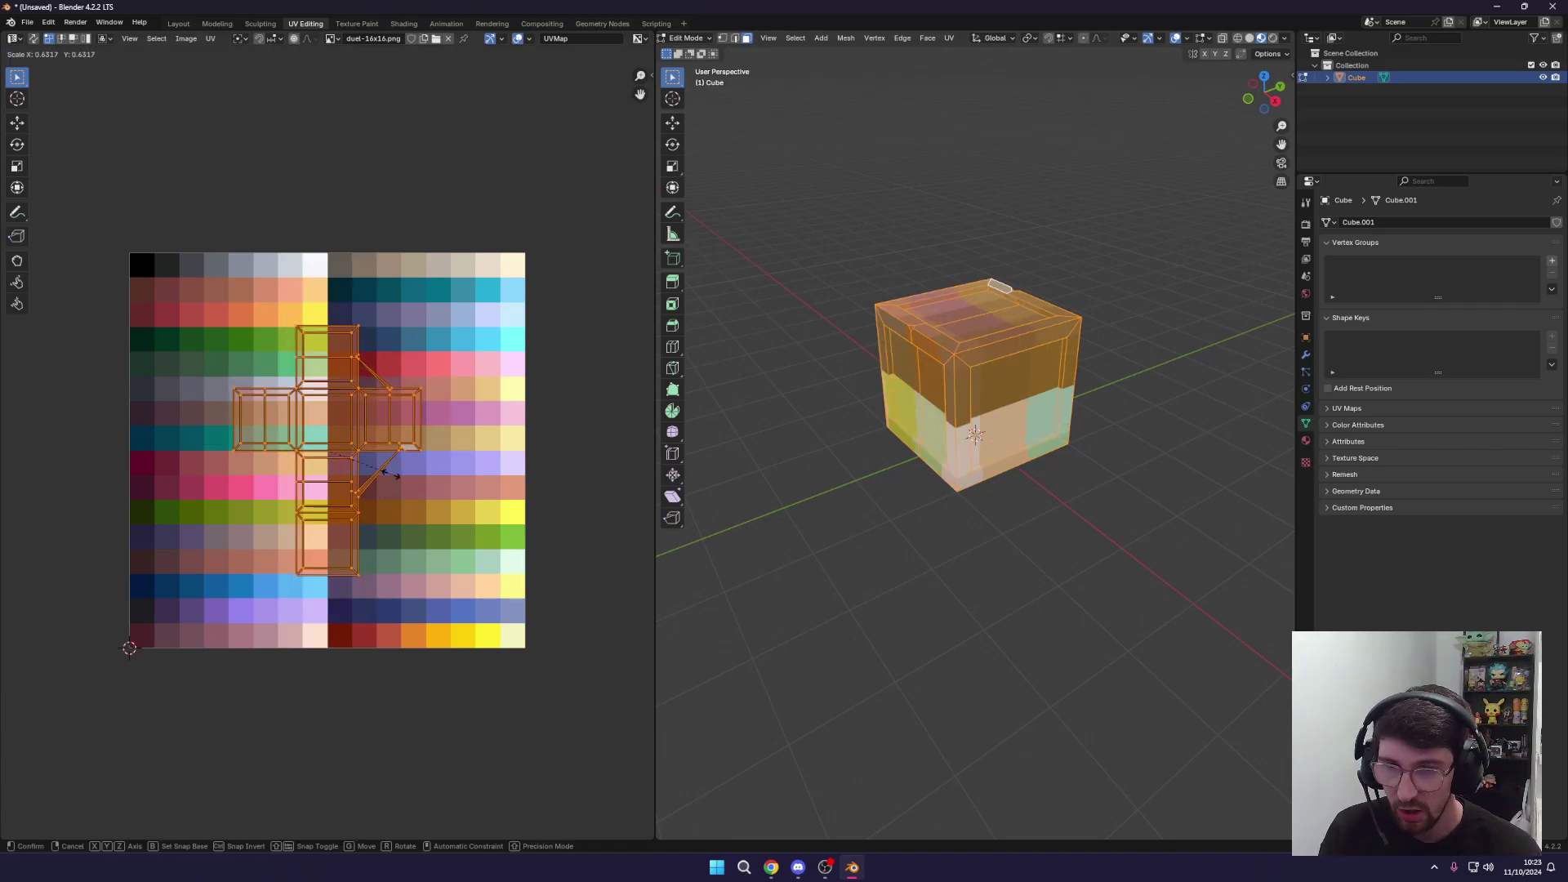
{"action": "key", "text": "0"}
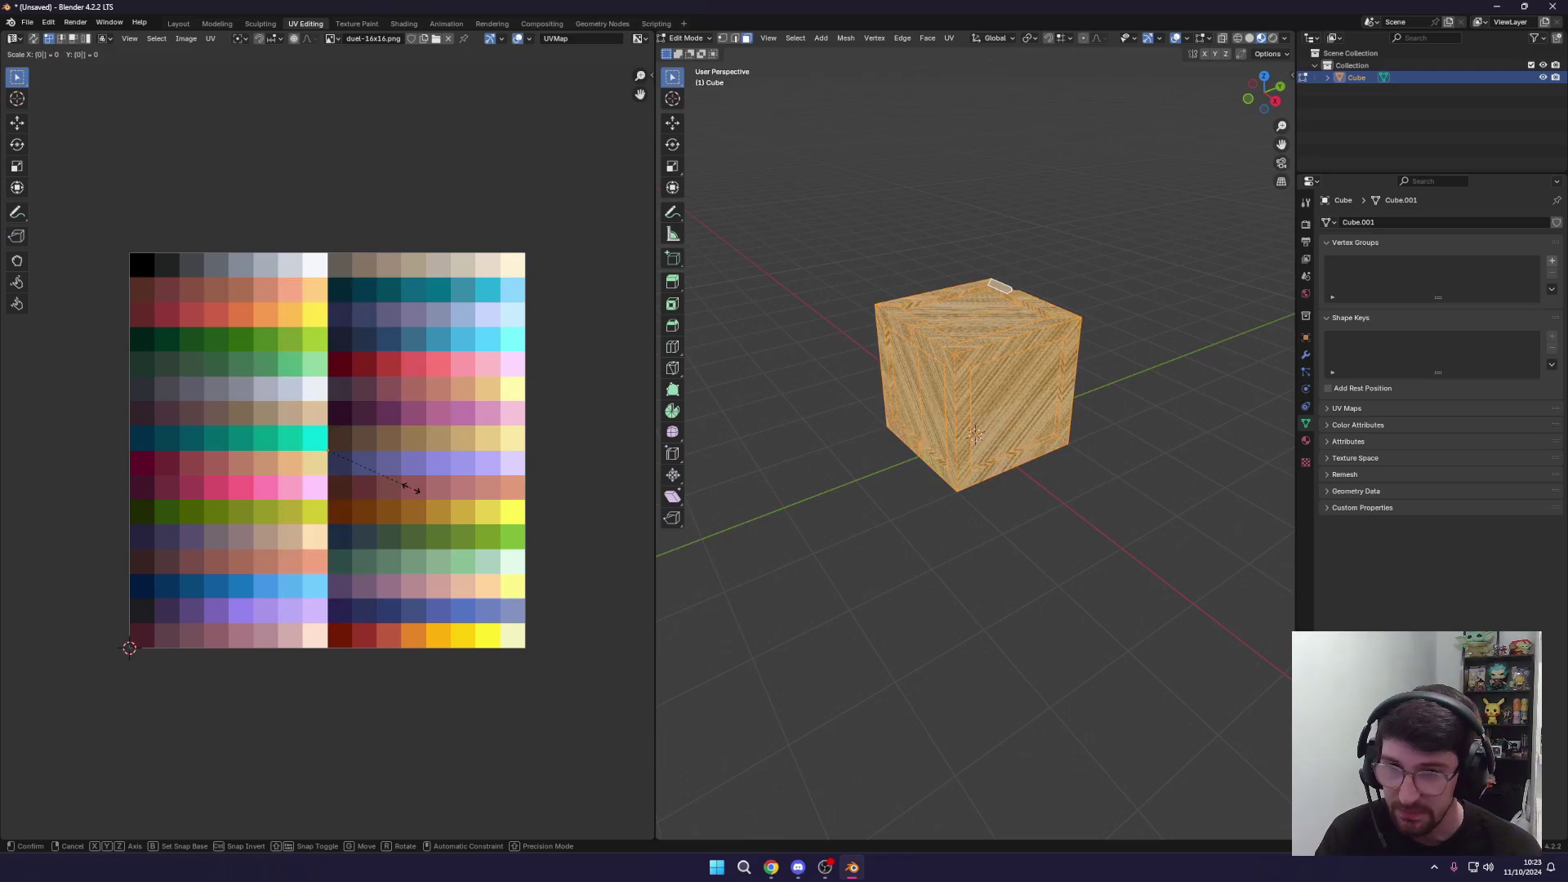
{"action": "key", "text": "Return"}
{"action": "scroll", "coordinate": [327, 457], "scroll_direction": "up", "scroll_amount": 4}
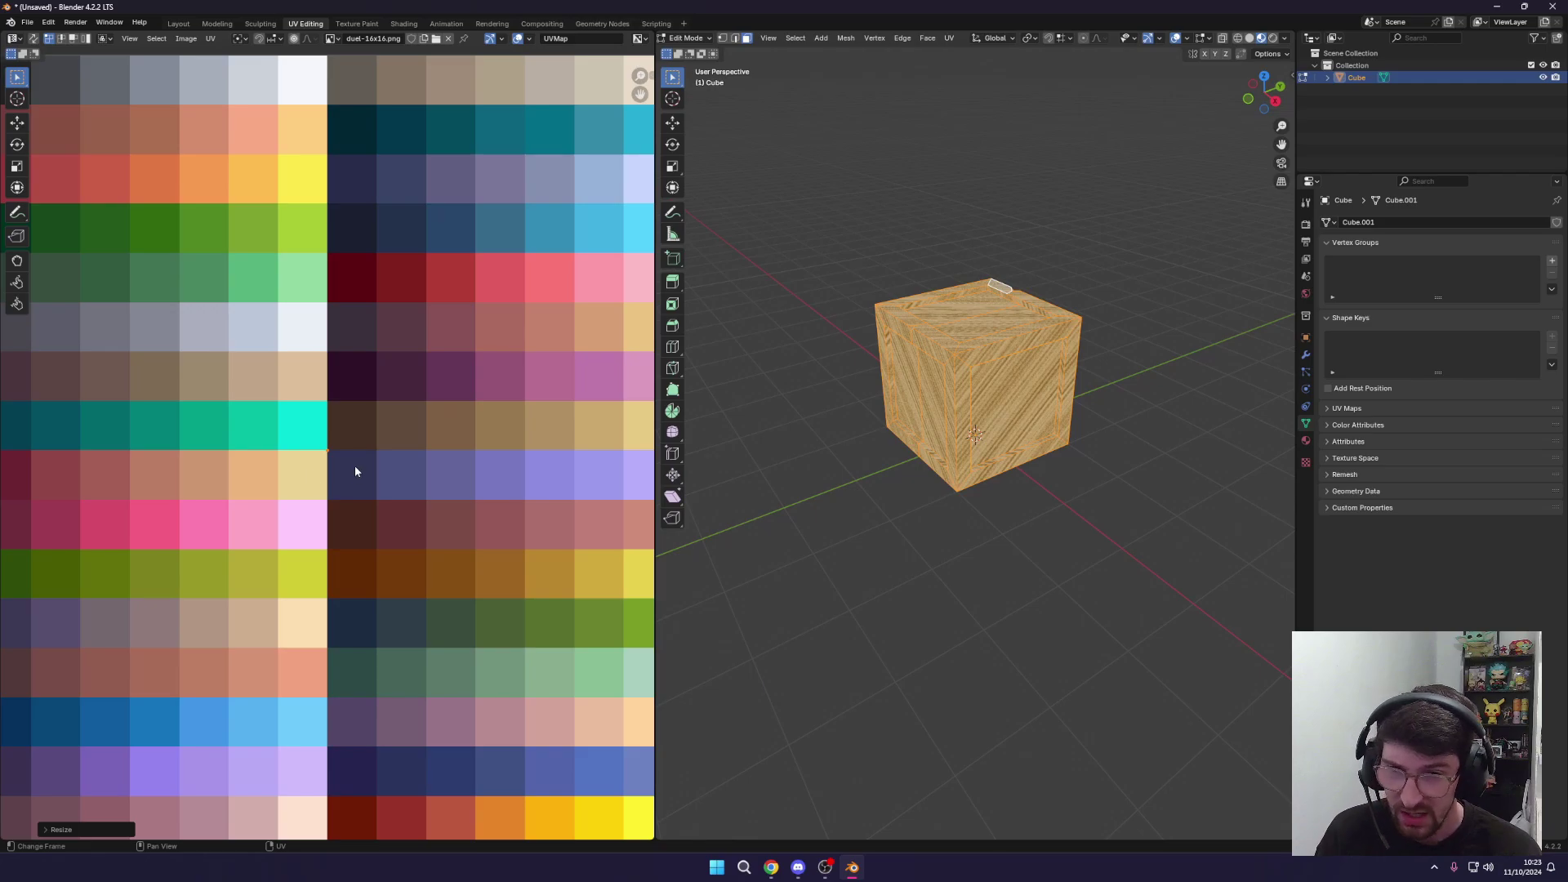
Move the collapsed UVs onto a mid-tan swatch in the palette's brown row and check the crate in Object Mode.
{"action": "key", "text": "g"}
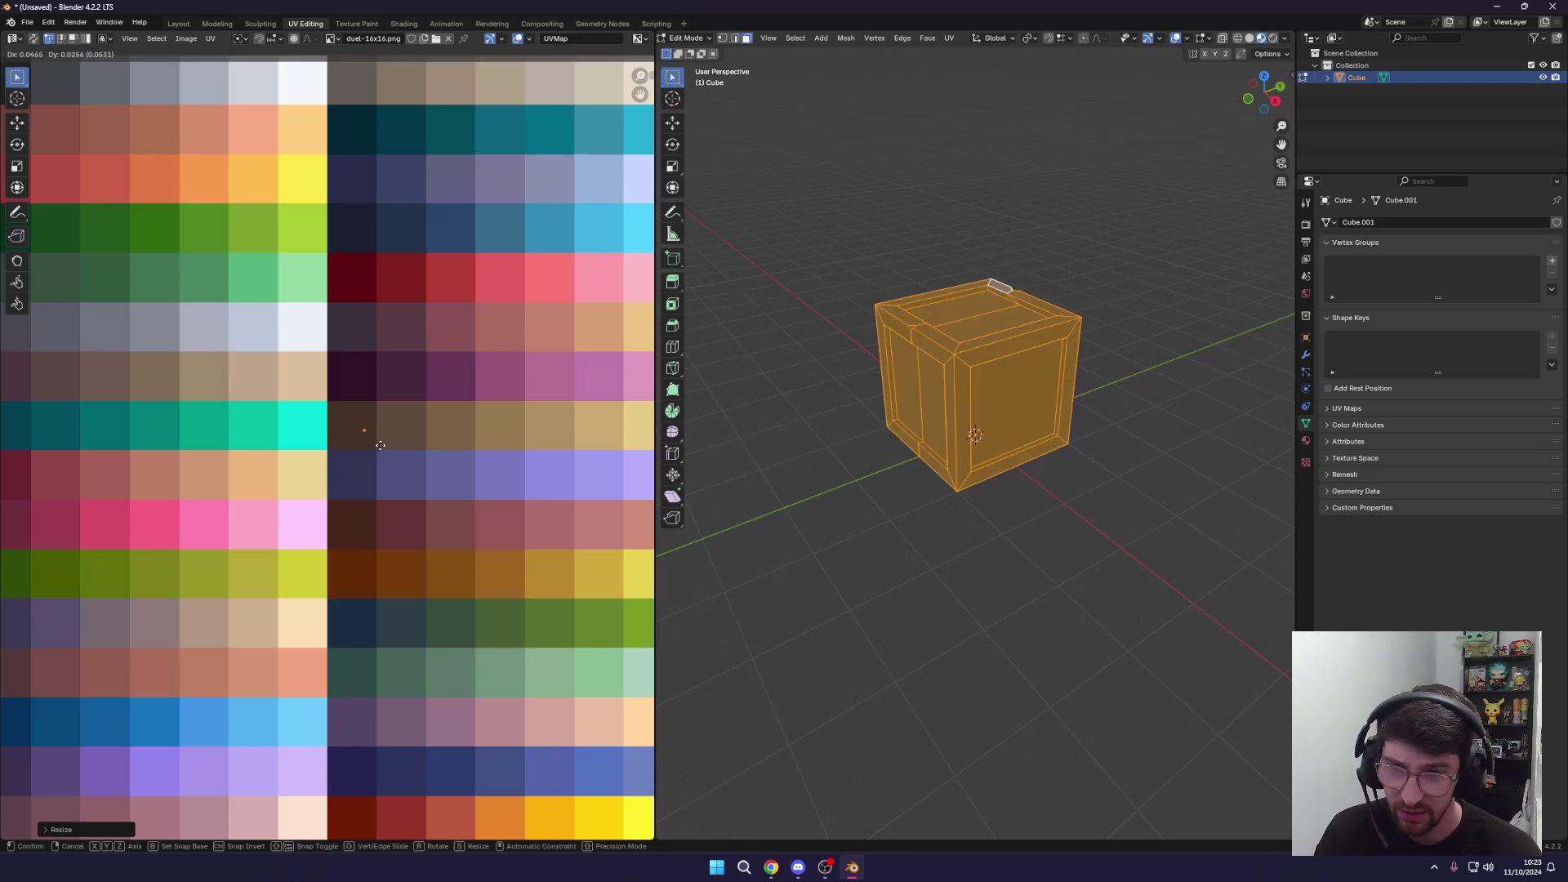
{"action": "left_click", "coordinate": [519, 443]}
{"action": "middle_click_drag", "start_coordinate": [543, 455], "coordinate": [395, 445]}
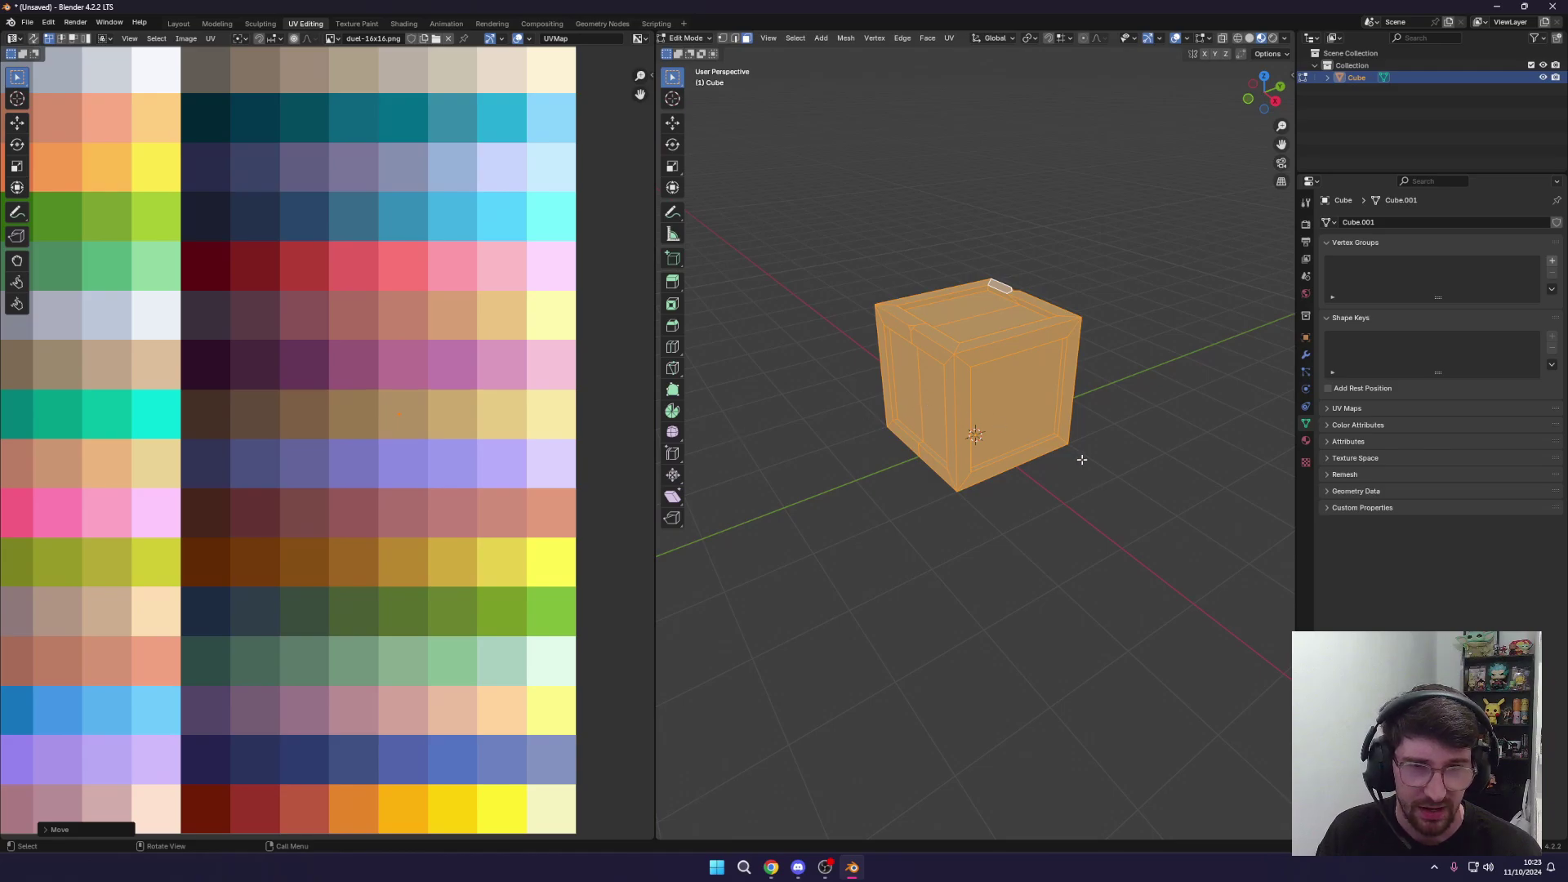
{"action": "key", "text": "Tab"}
{"action": "middle_click_drag", "start_coordinate": [1072, 474], "coordinate": [542, 455]}
Select only the crate's recessed panel faces and move their UVs to the next lighter tan swatch in the brown row.
{"action": "key", "text": "Tab"}
{"action": "key", "text": "alt+a"}
{"action": "left_click", "coordinate": [895, 372]}
{"action": "left_click", "coordinate": [931, 368], "text": "shift"}
{"action": "left_click", "coordinate": [984, 349], "text": "shift"}
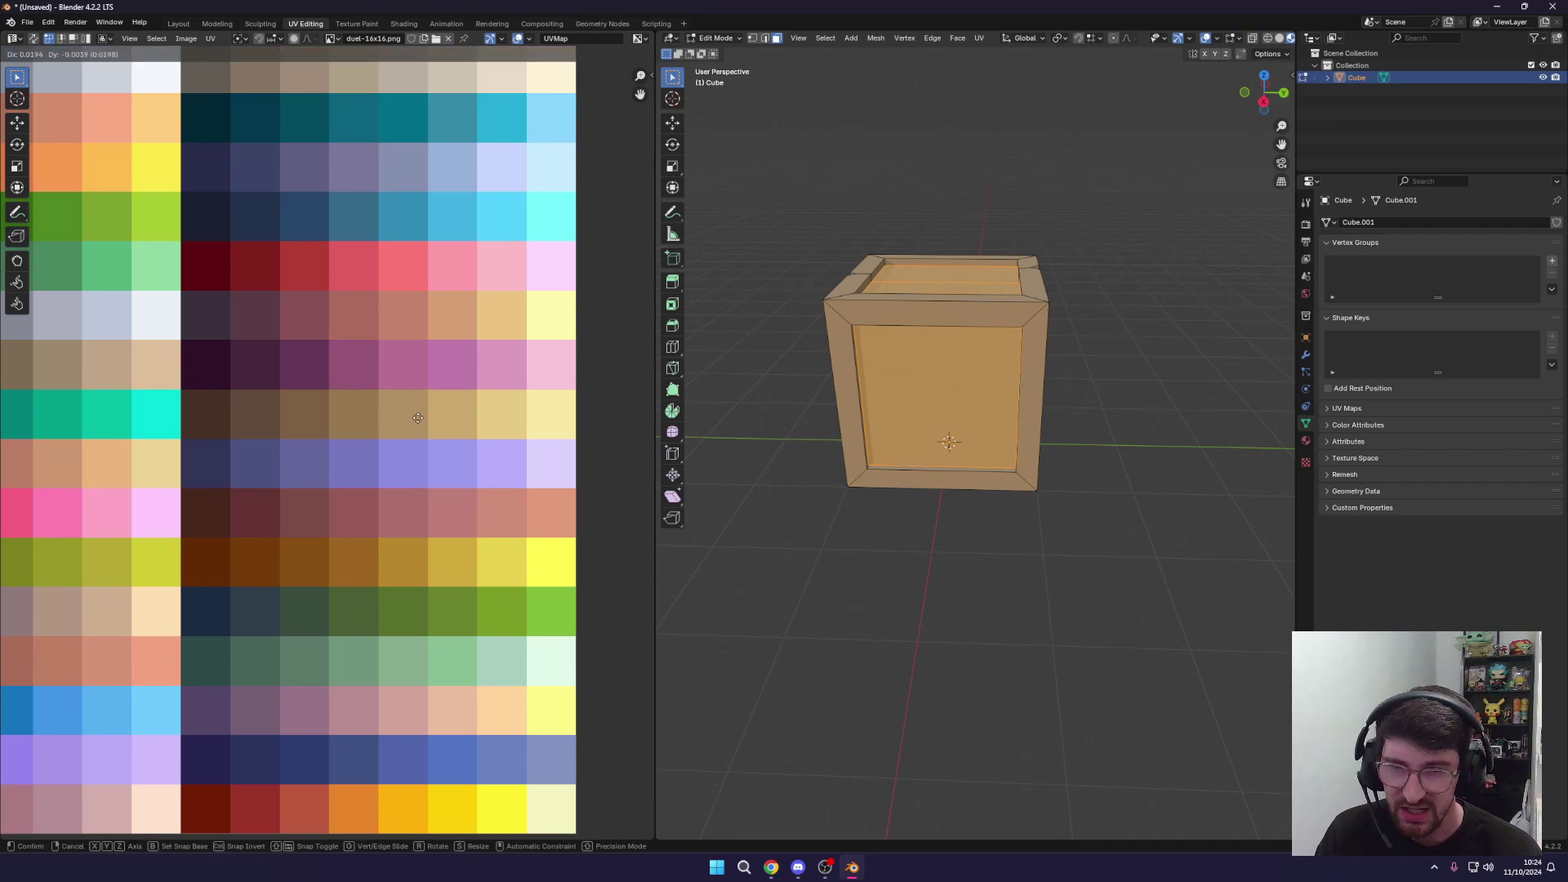
{"action": "key", "text": "Tab"}
{"action": "middle_click_drag", "start_coordinate": [874, 427], "coordinate": [1022, 487]}
{"action": "scroll", "coordinate": [1021, 486], "scroll_direction": "down", "scroll_amount": 5}
{"action": "key", "text": "Tab"}
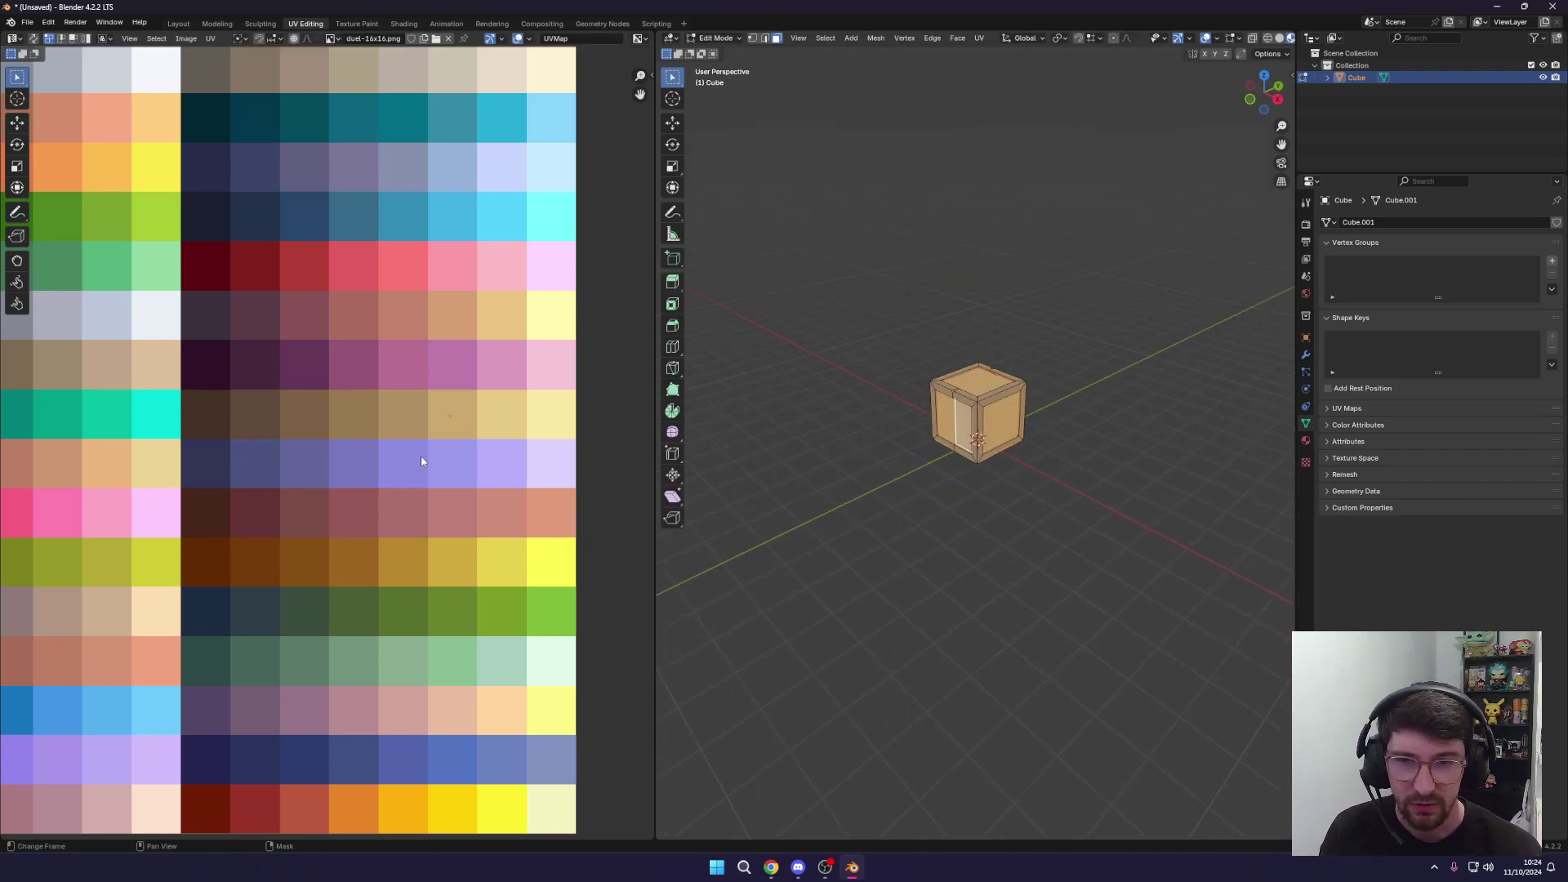
Try a light blue swatch for the recessed panels' UVs, and restore them to the lighter tan swatch.
{"action": "left_click_drag", "start_coordinate": [452, 418], "coordinate": [456, 223]}
{"action": "key", "text": "Tab"}
{"action": "scroll", "coordinate": [1006, 415], "scroll_direction": "up", "scroll_amount": 3}
{"action": "middle_click_drag", "start_coordinate": [1006, 415], "coordinate": [945, 458]}
{"action": "key", "text": "Tab"}
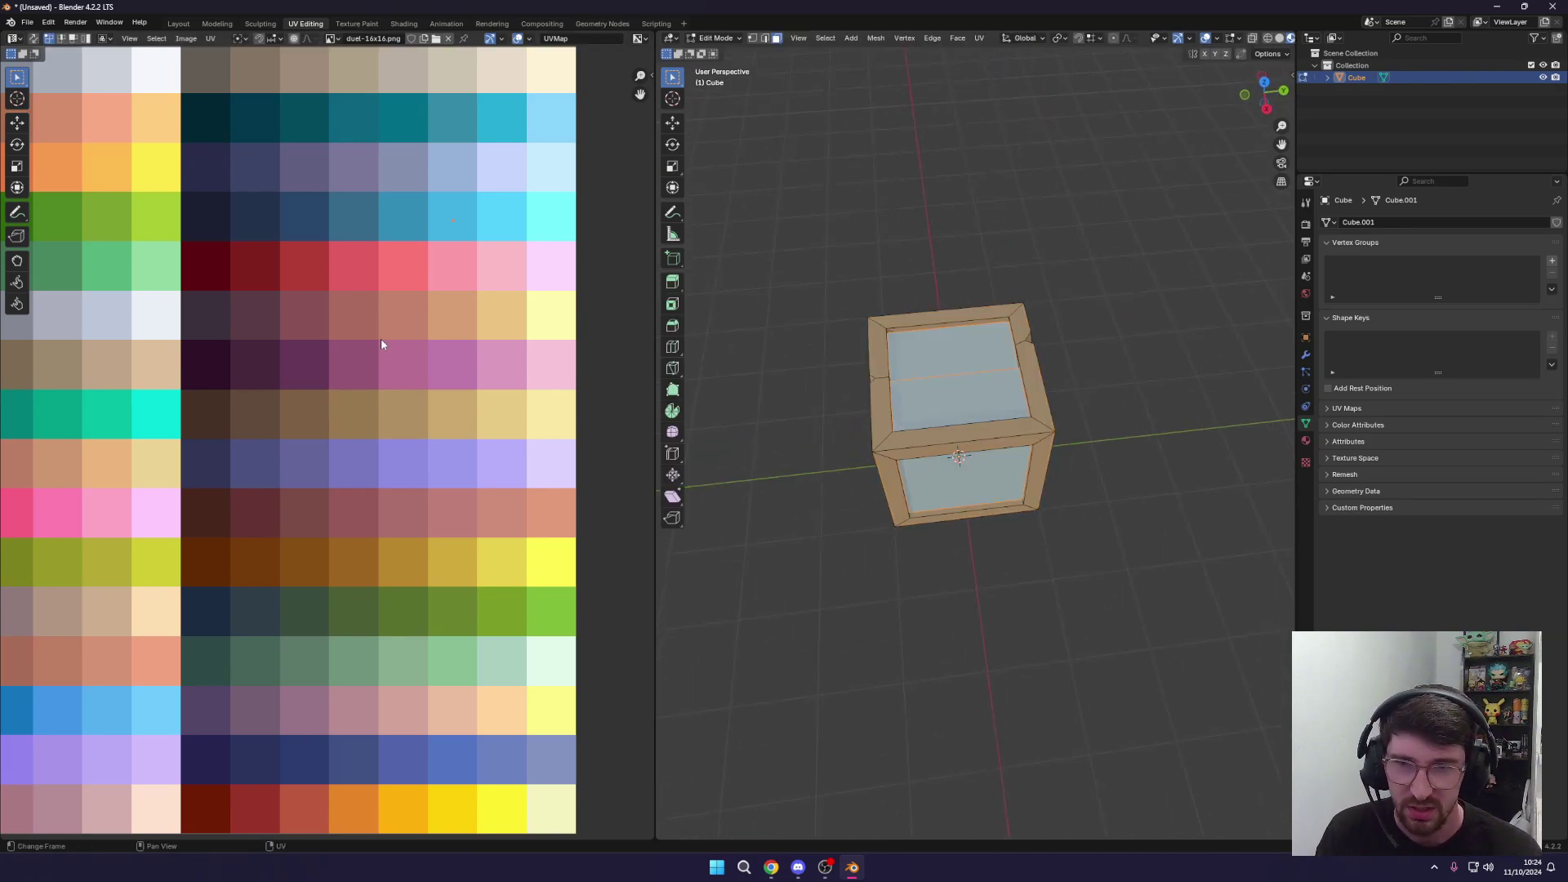
{"action": "key", "text": "g"}
{"action": "left_click", "coordinate": [457, 430]}
{"action": "key", "text": "Tab"}
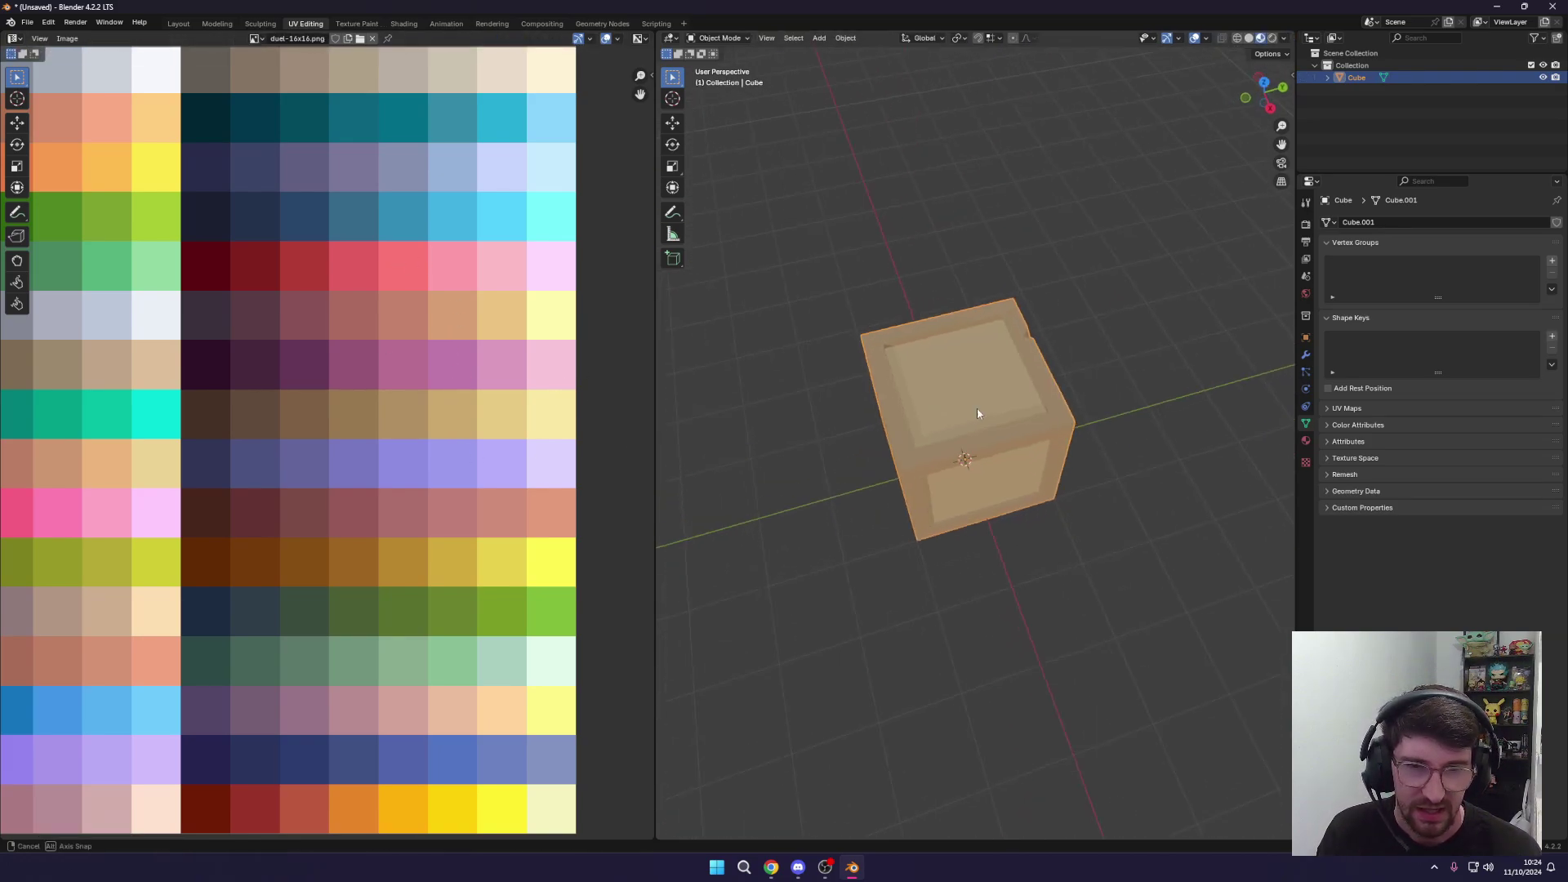
{"action": "middle_click_drag", "start_coordinate": [1013, 425], "coordinate": [1144, 434]}
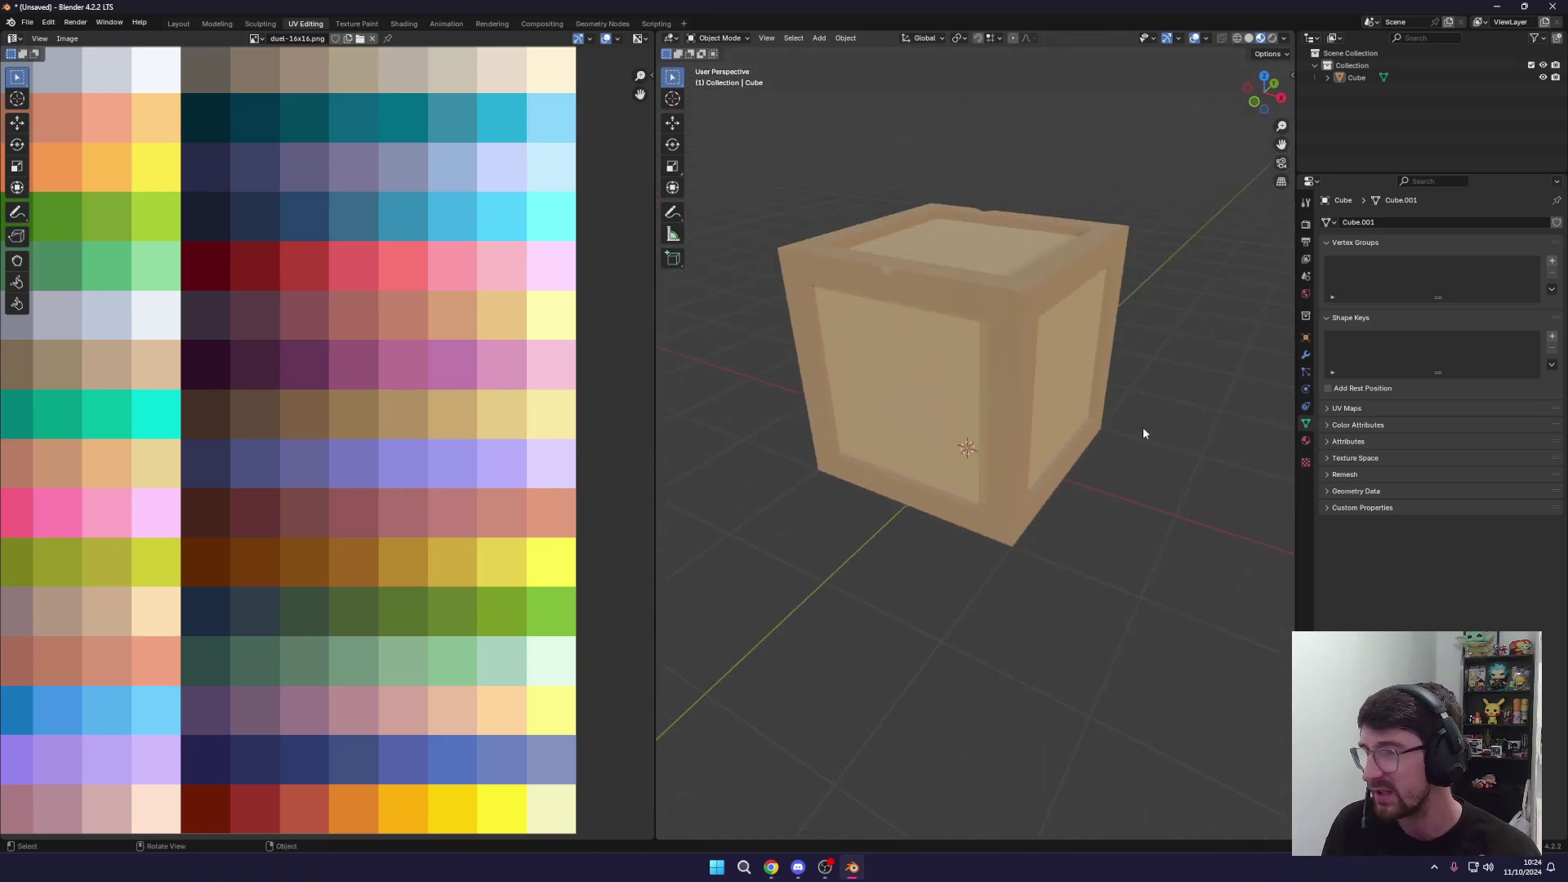
Select the triangular chip face on the crate's top edge, move its UVs to a darker brown swatch, and check it in Object Mode.
{"action": "key", "text": "Tab"}
{"action": "scroll", "coordinate": [992, 399], "scroll_direction": "up", "scroll_amount": 5}
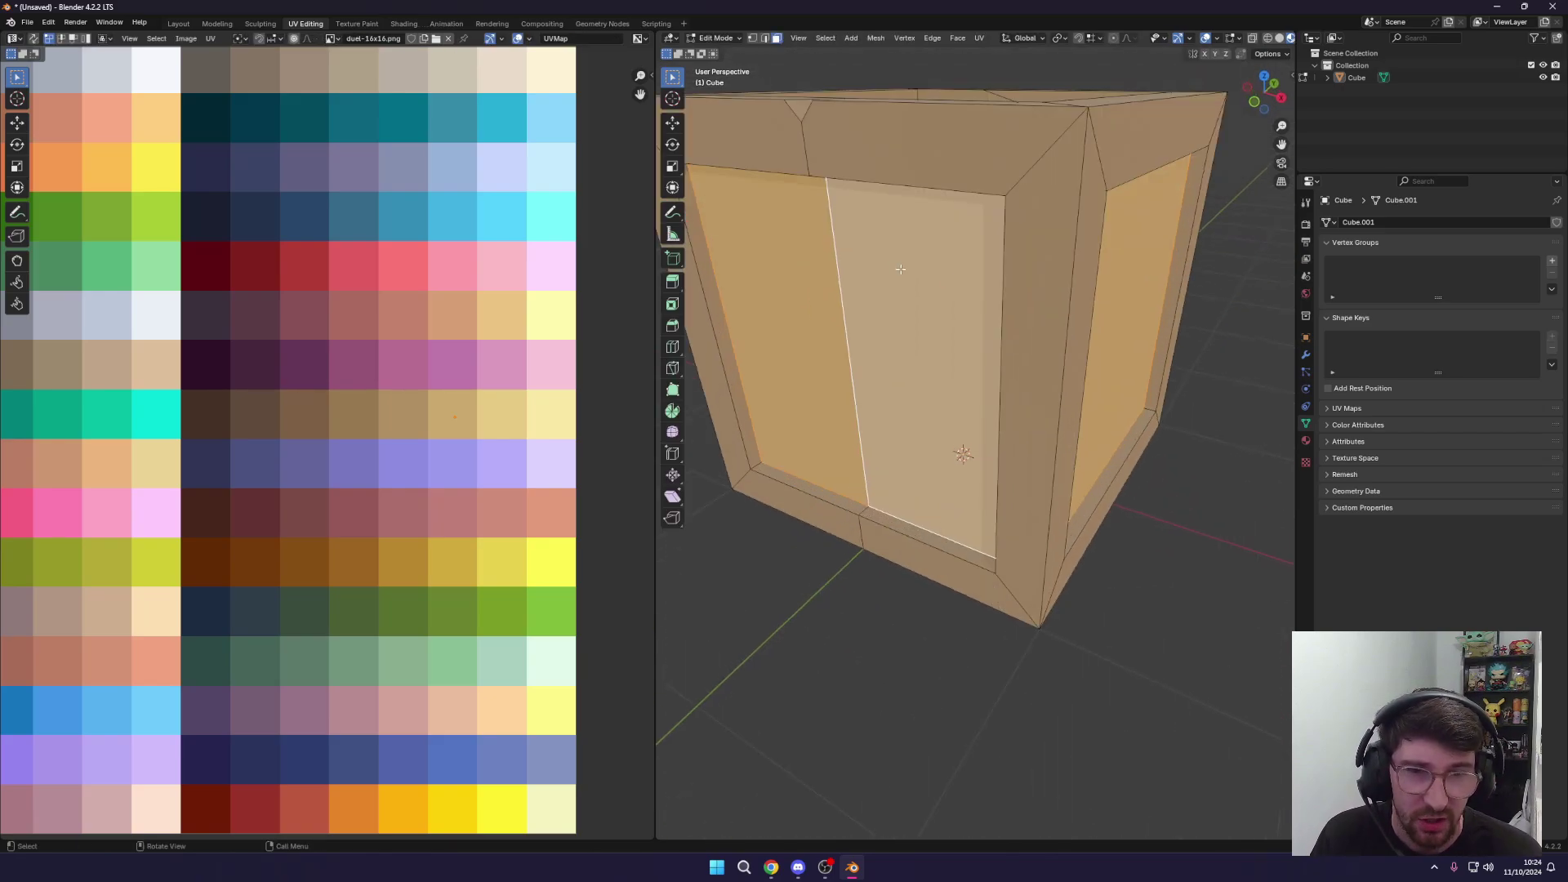
{"action": "key", "text": "alt+a"}
{"action": "left_click", "coordinate": [1035, 447]}
{"action": "middle_click_drag", "start_coordinate": [1036, 447], "coordinate": [966, 479]}
{"action": "left_click", "coordinate": [978, 398]}
{"action": "scroll", "coordinate": [507, 374], "scroll_direction": "down", "scroll_amount": 4}
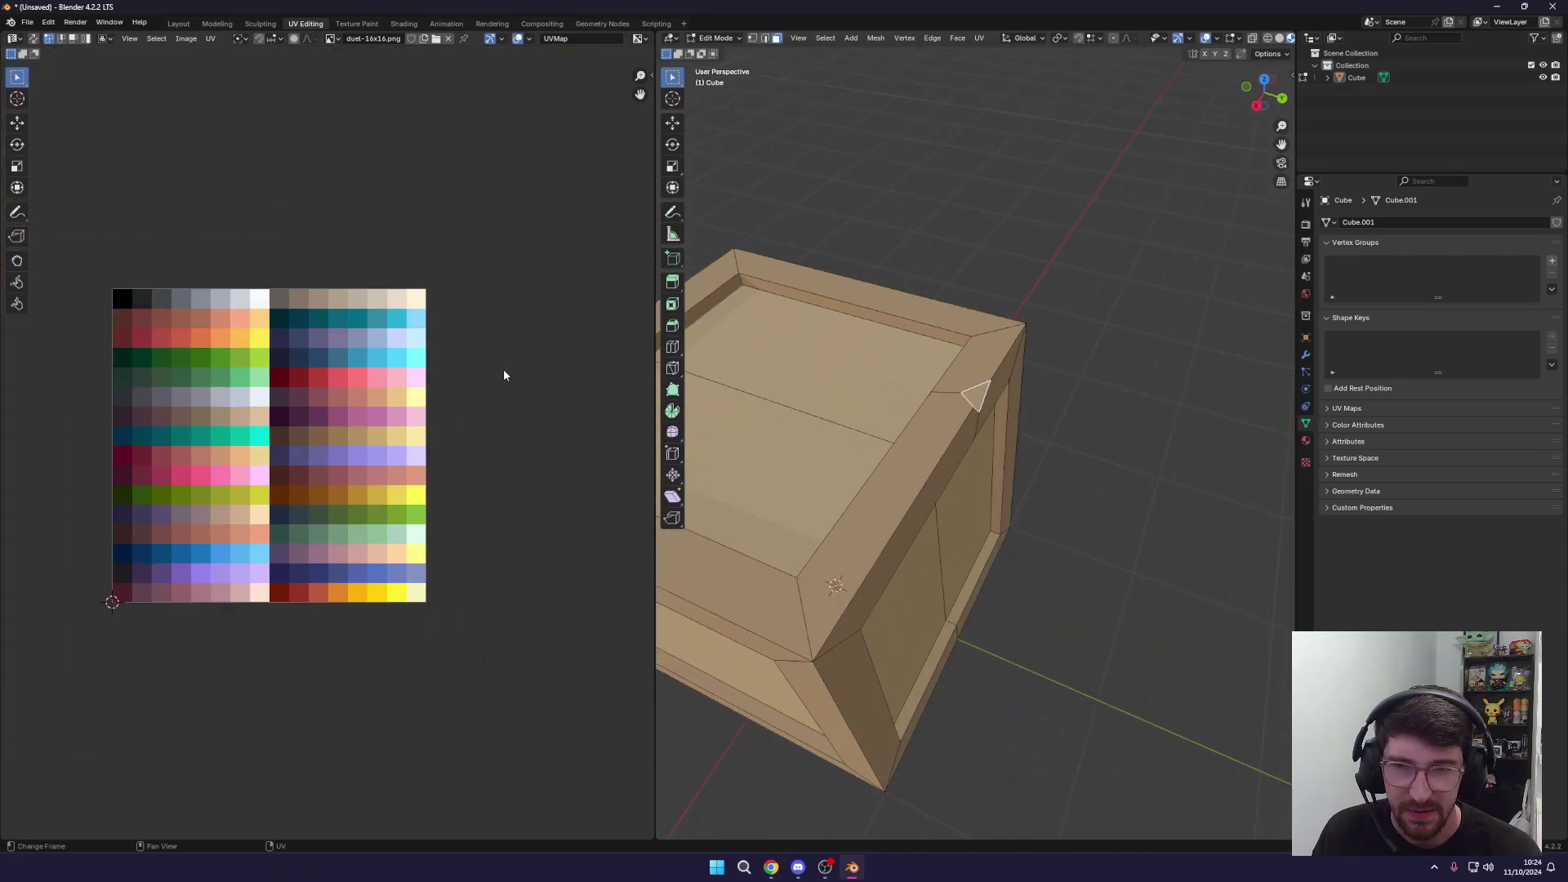
{"action": "scroll", "coordinate": [370, 461], "scroll_direction": "up", "scroll_amount": 3}
{"action": "key", "text": "Tab"}
{"action": "middle_click_drag", "start_coordinate": [972, 396], "coordinate": [1026, 416]}
{"action": "scroll", "coordinate": [935, 429], "scroll_direction": "down", "scroll_amount": 4}
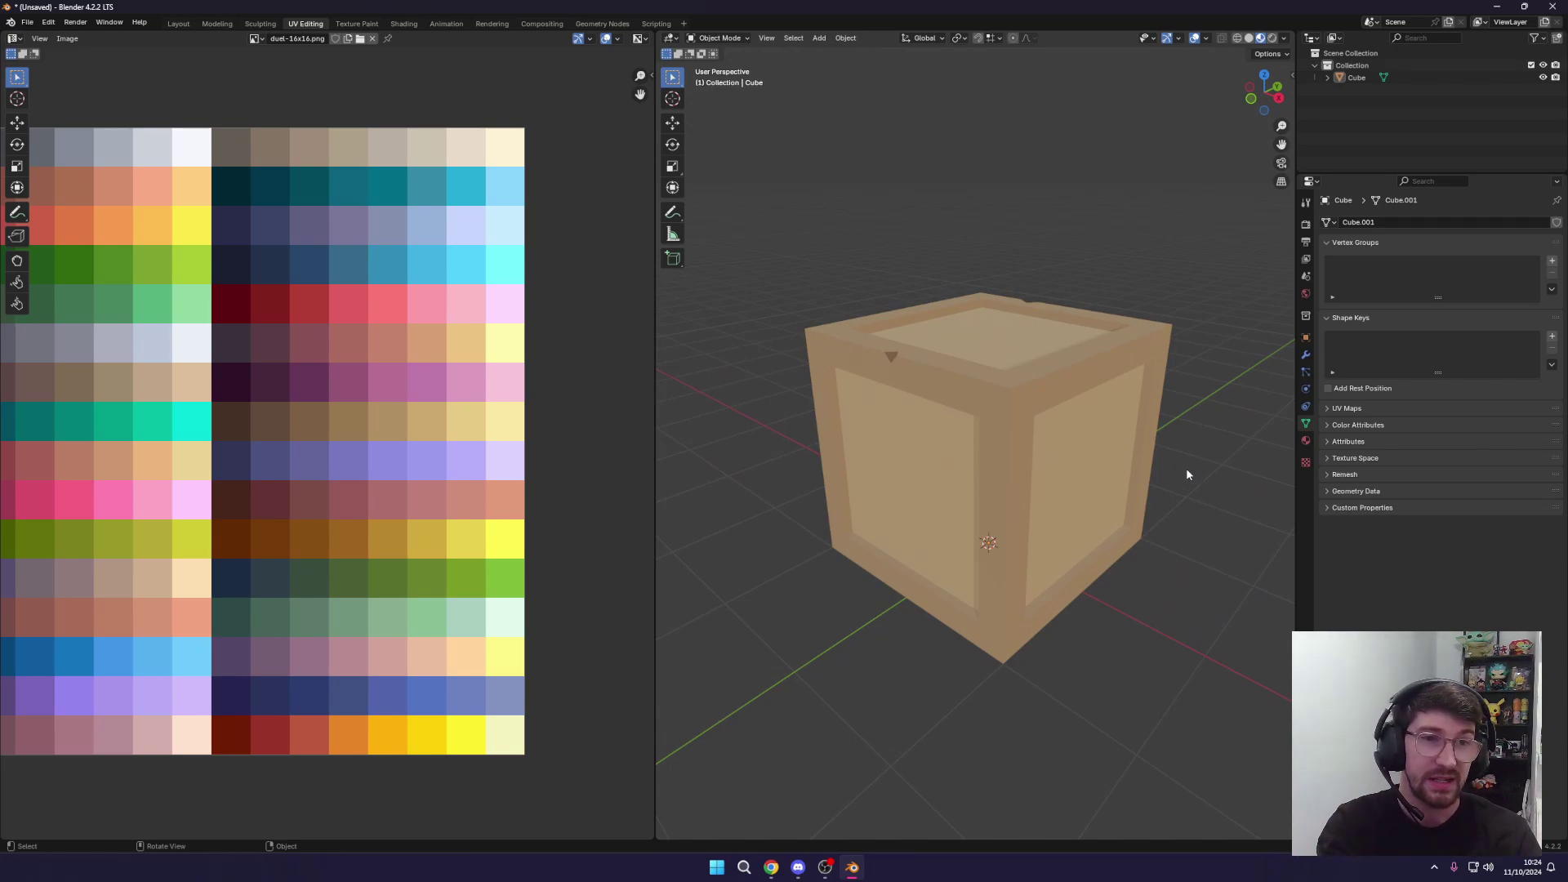
Rename the cube object in the scene collection as "Crate".
{"action": "double_click", "coordinate": [1354, 77]}
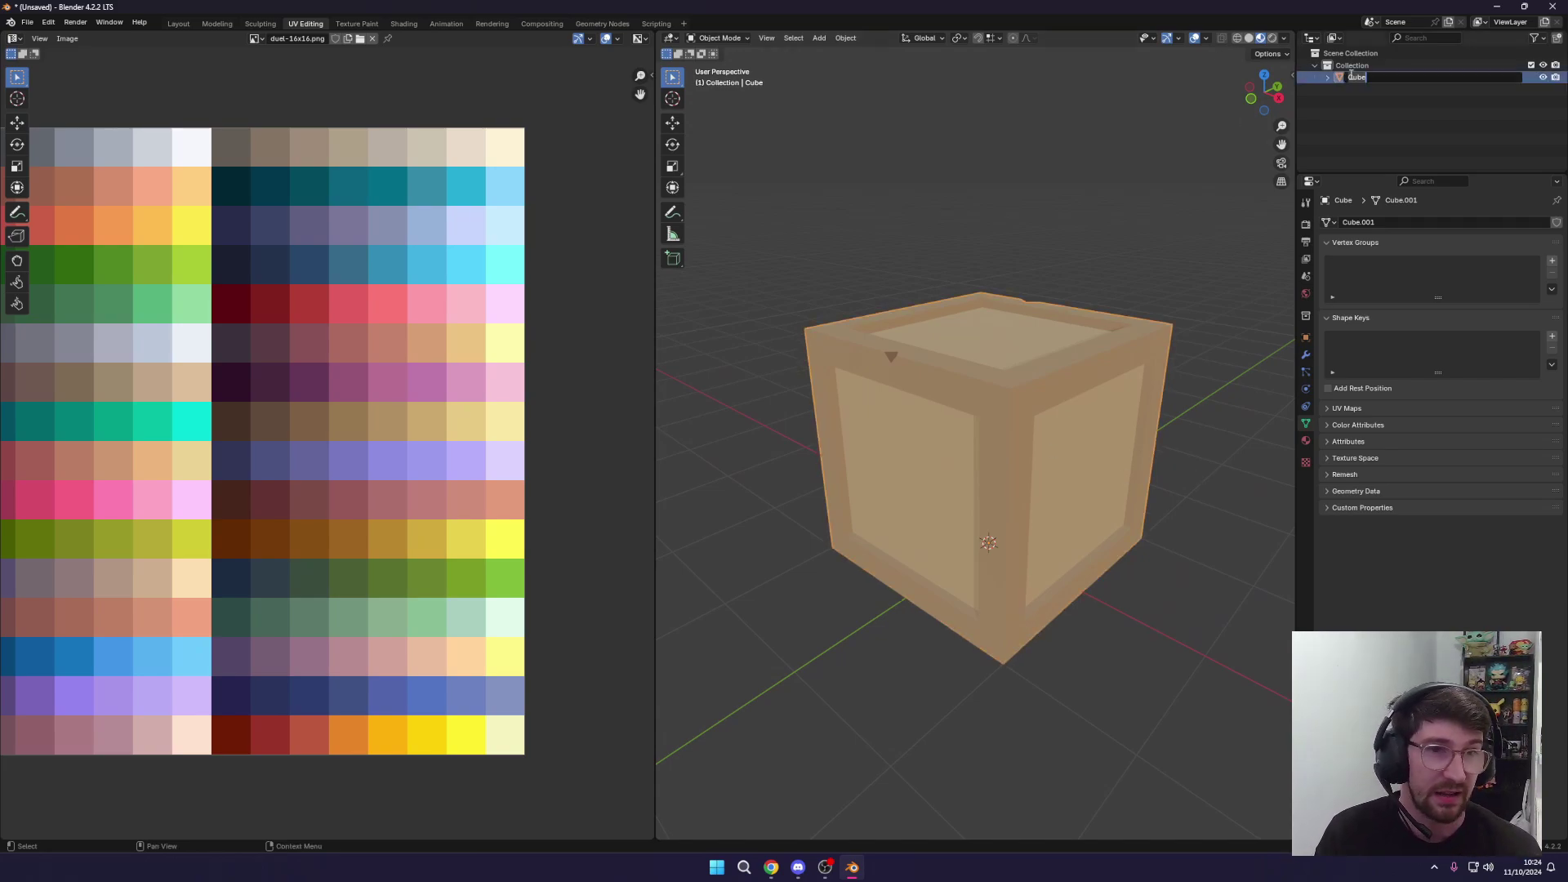
{"action": "type", "text": "Crate"}
{"action": "key", "text": "Return"}
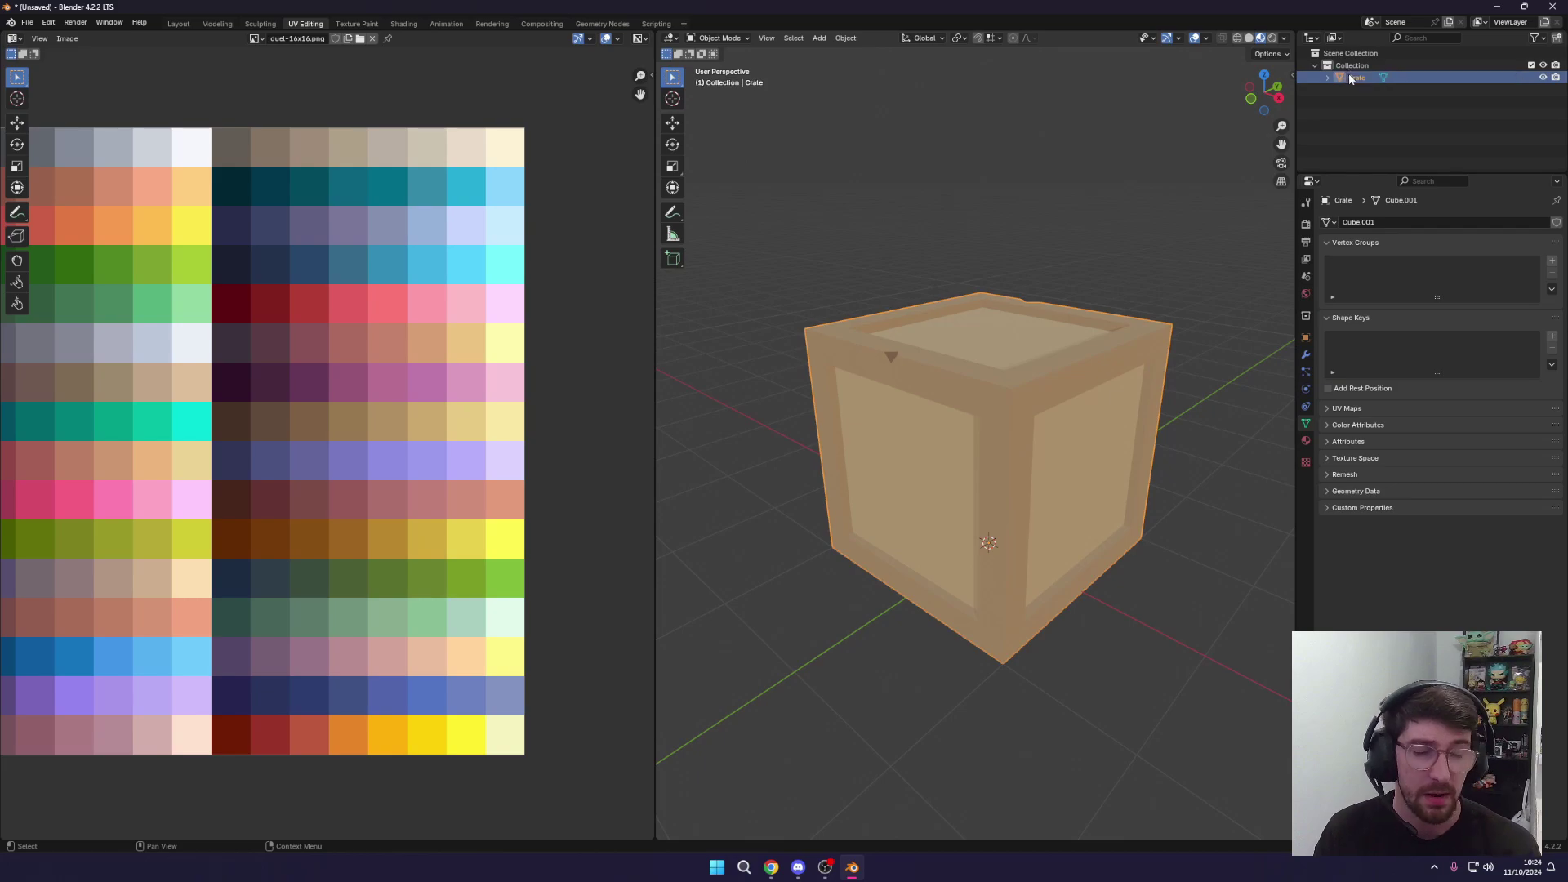
{"action": "left_click", "coordinate": [1327, 77]}
{"action": "left_click", "coordinate": [1327, 77]}
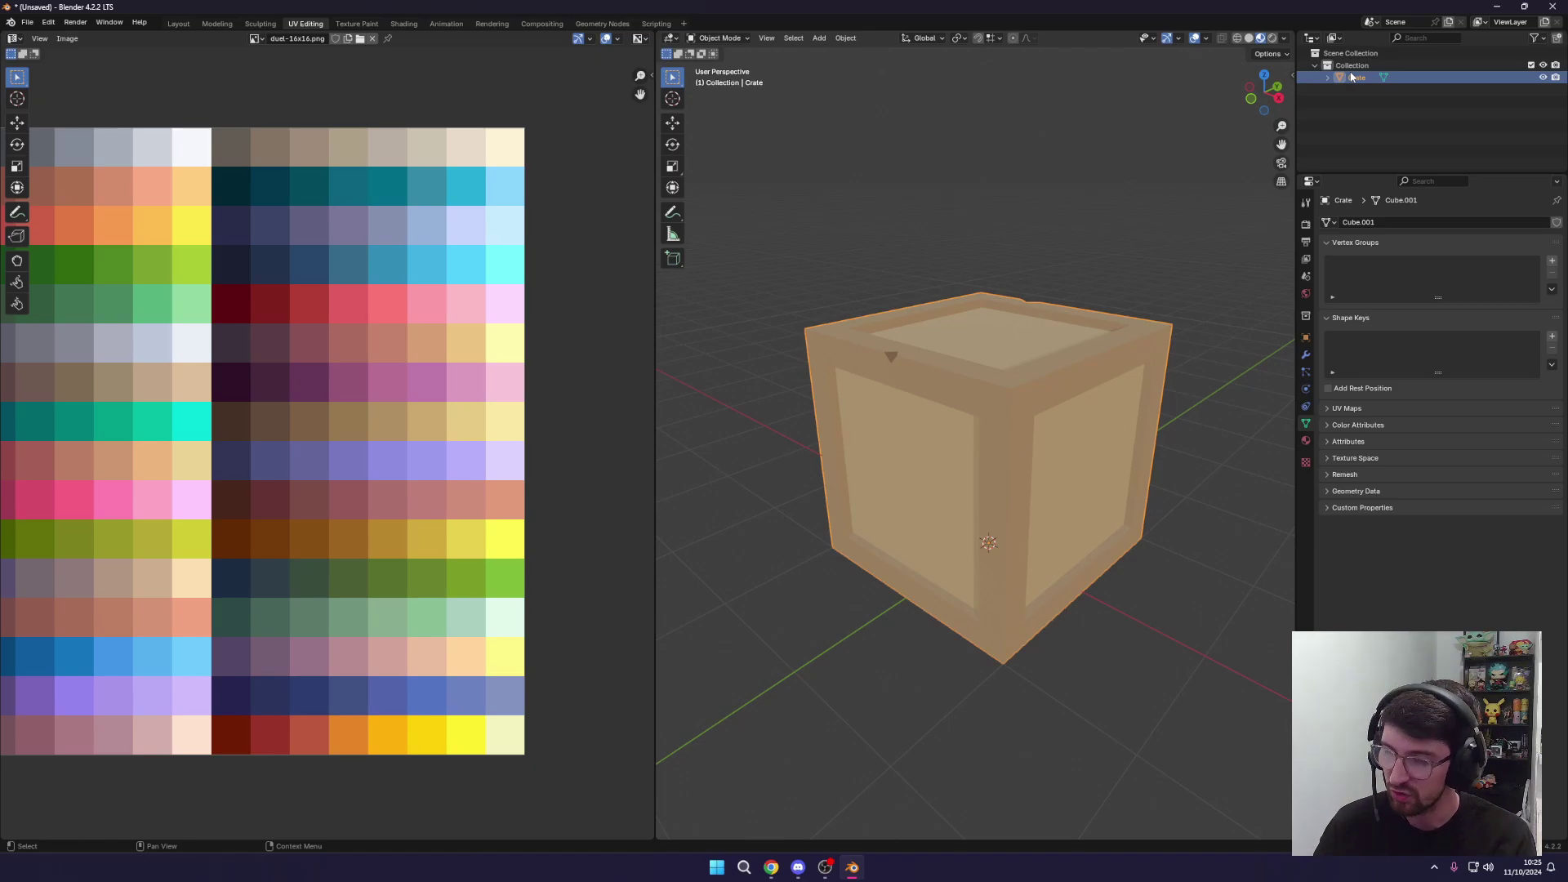
Switch to the Layout workspace and view the coloured crate from its chipped side.
{"action": "left_click", "coordinate": [217, 23]}
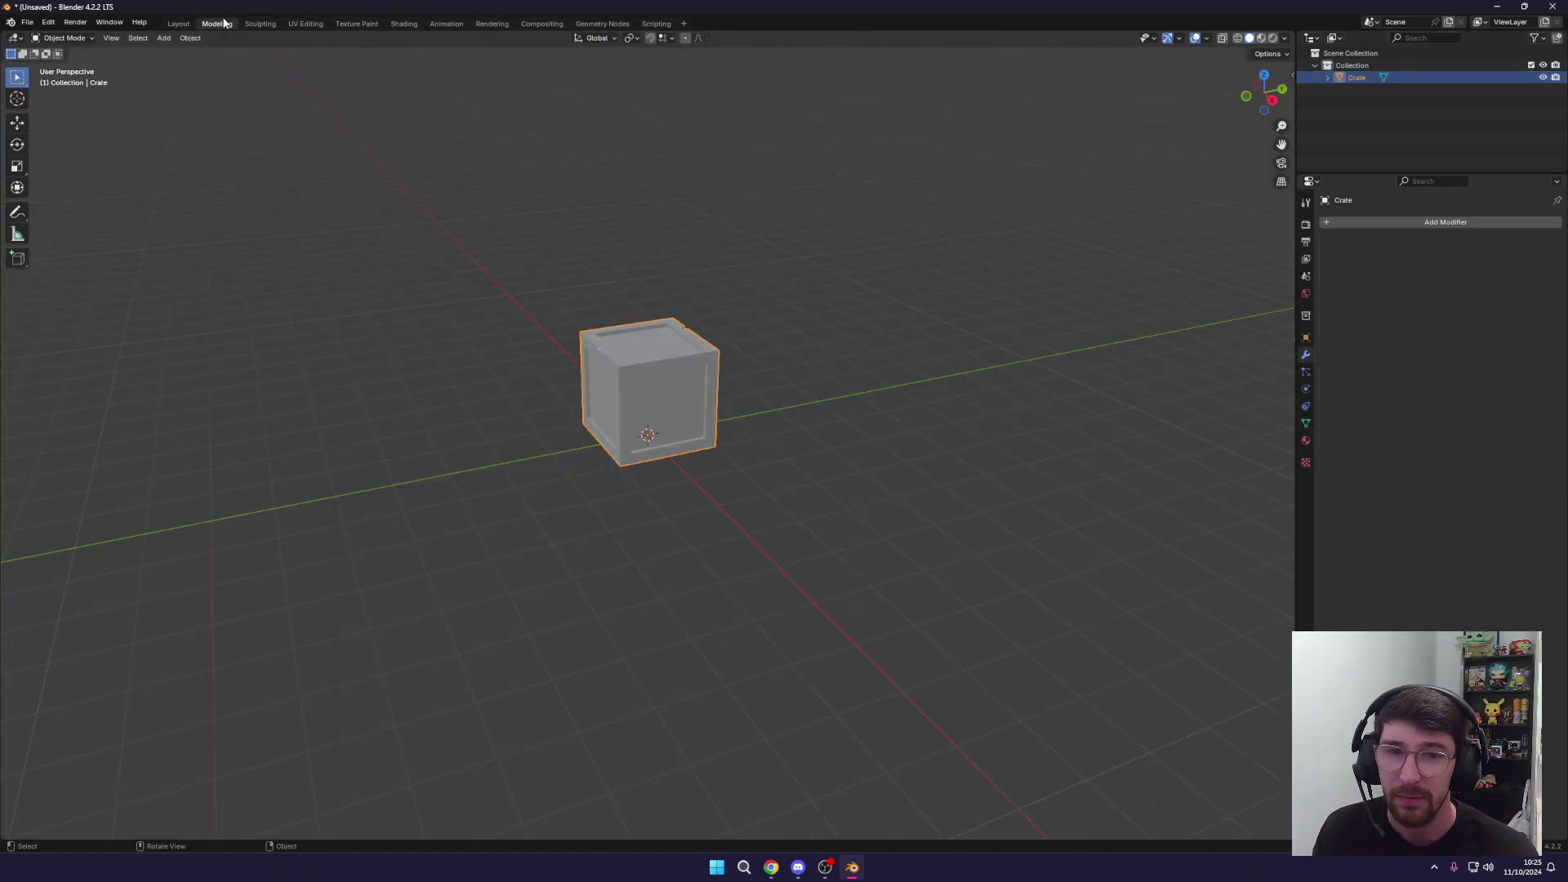
{"action": "left_click", "coordinate": [176, 23]}
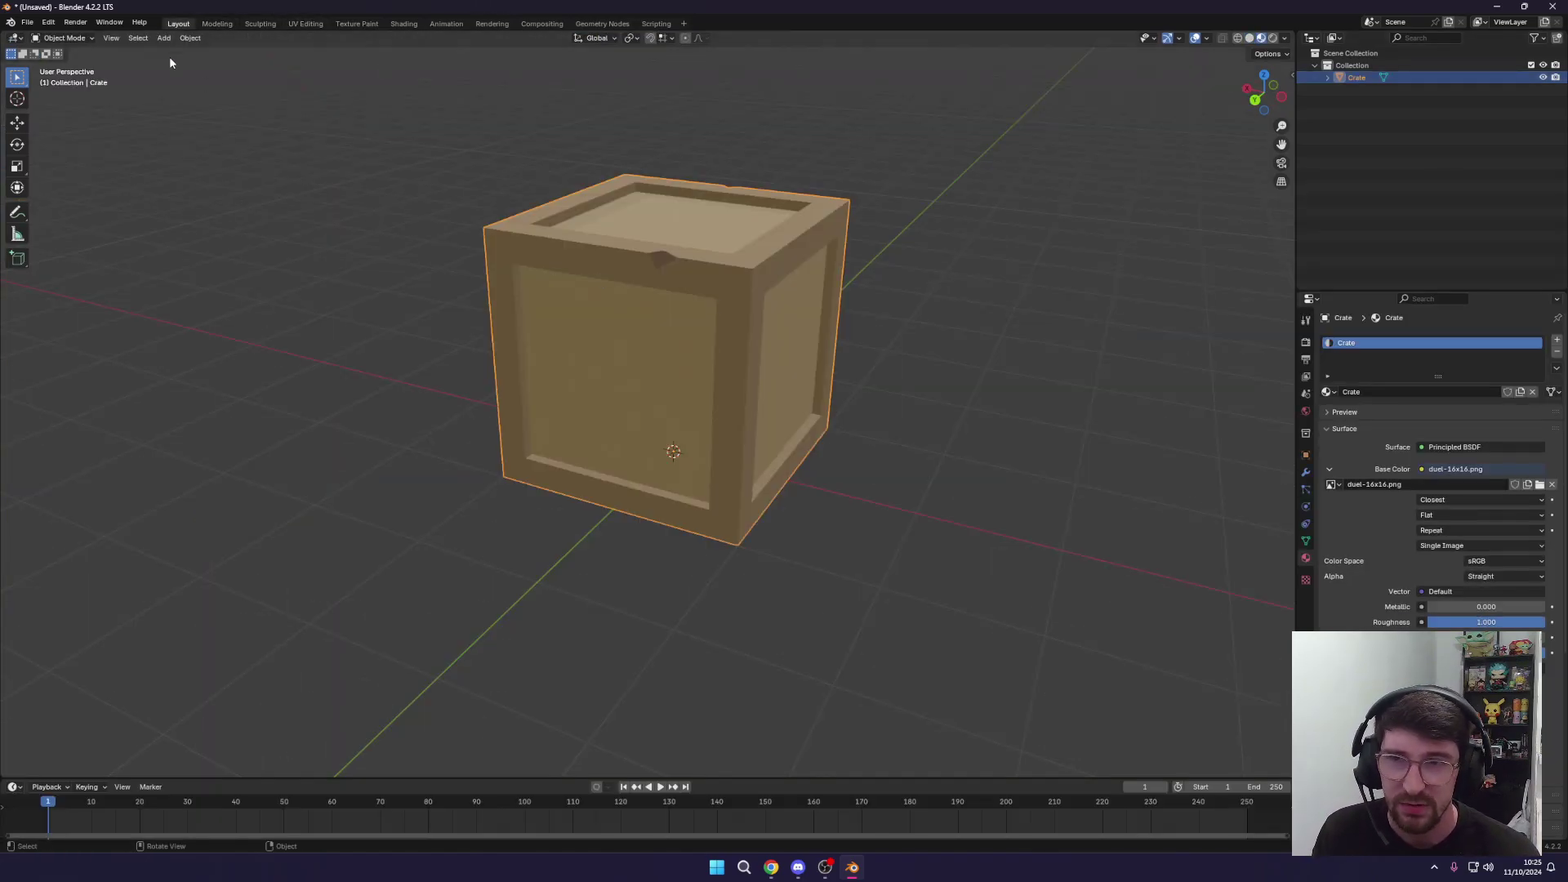
{"action": "middle_click_drag", "start_coordinate": [492, 210], "coordinate": [515, 223]}
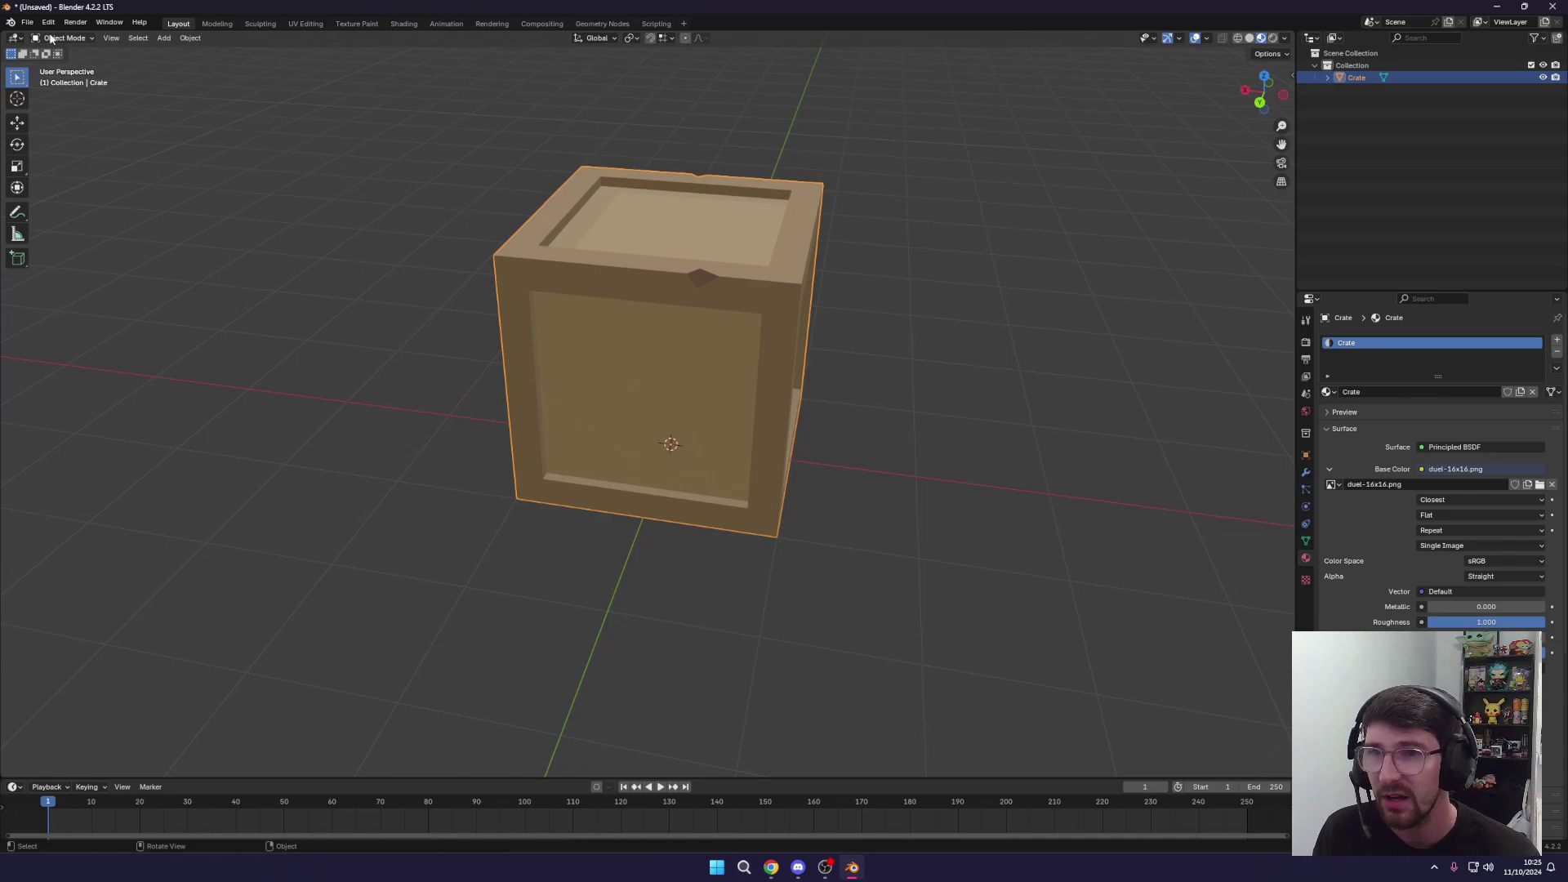
Save the project as Crate.blend in the D:\3D Models\Low Poly\Objects folder.
{"action": "key", "text": "ctrl+s"}
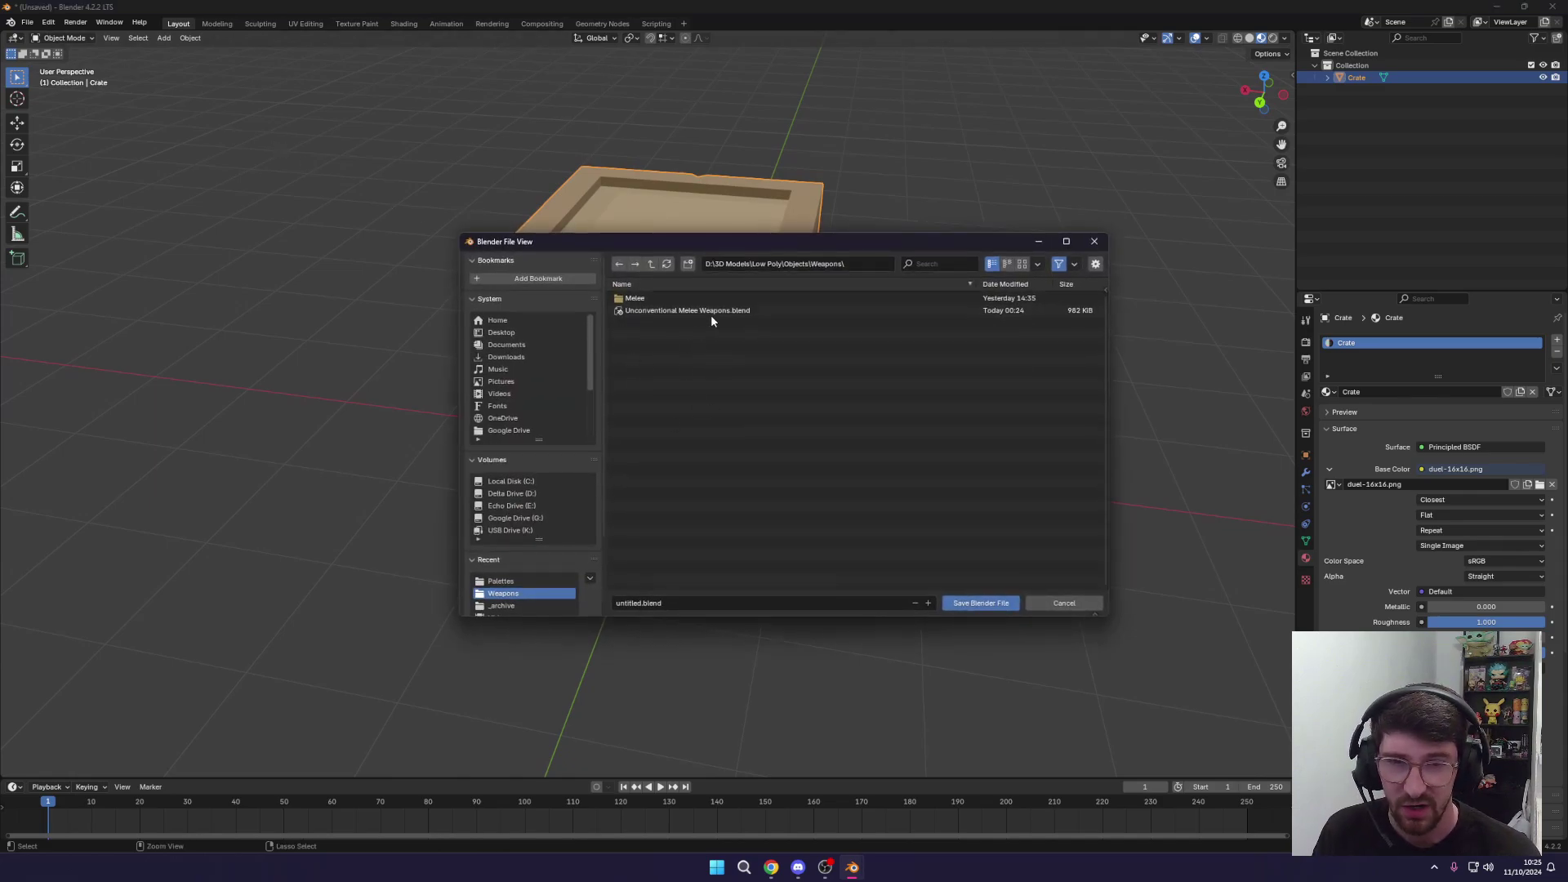
{"action": "left_click", "coordinate": [651, 264]}
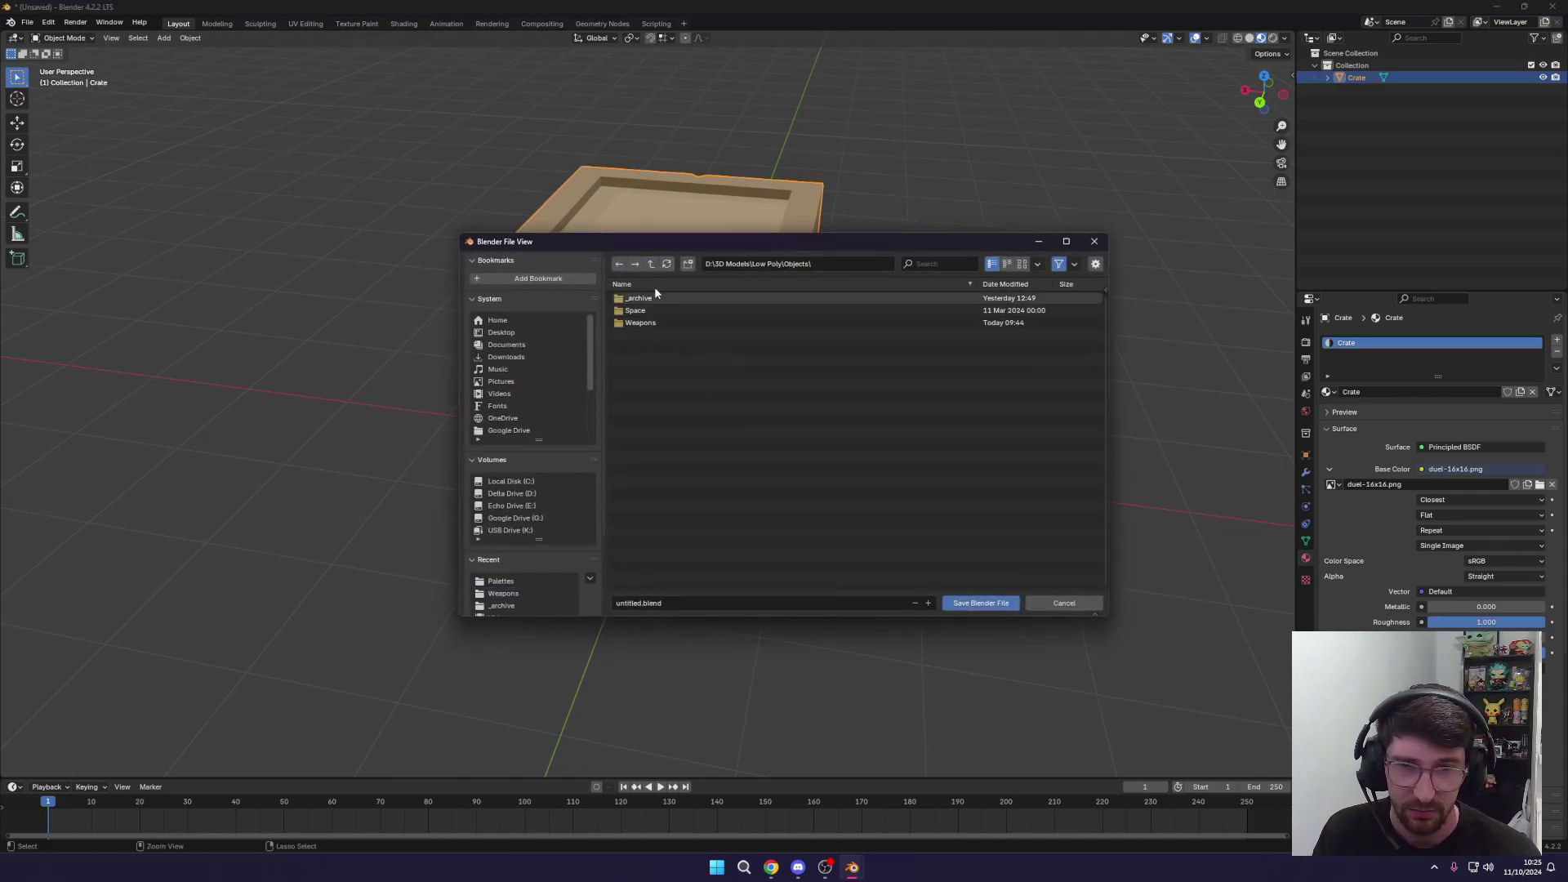
{"action": "left_click", "coordinate": [633, 603]}
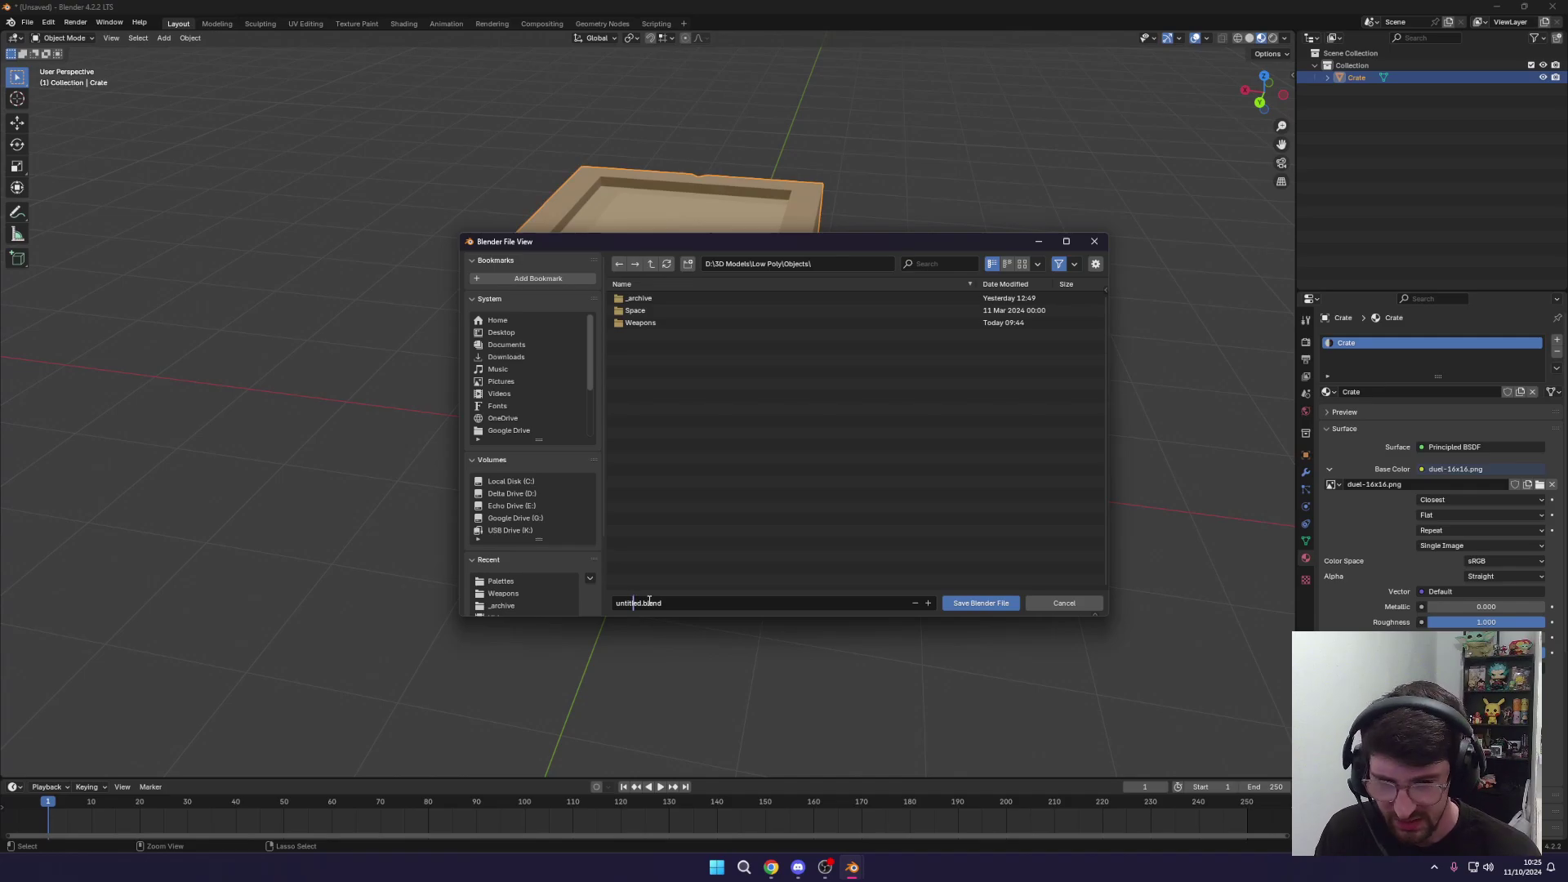
{"action": "key", "text": "ctrl+BackSpace"}
{"action": "type", "text": "Crate"}
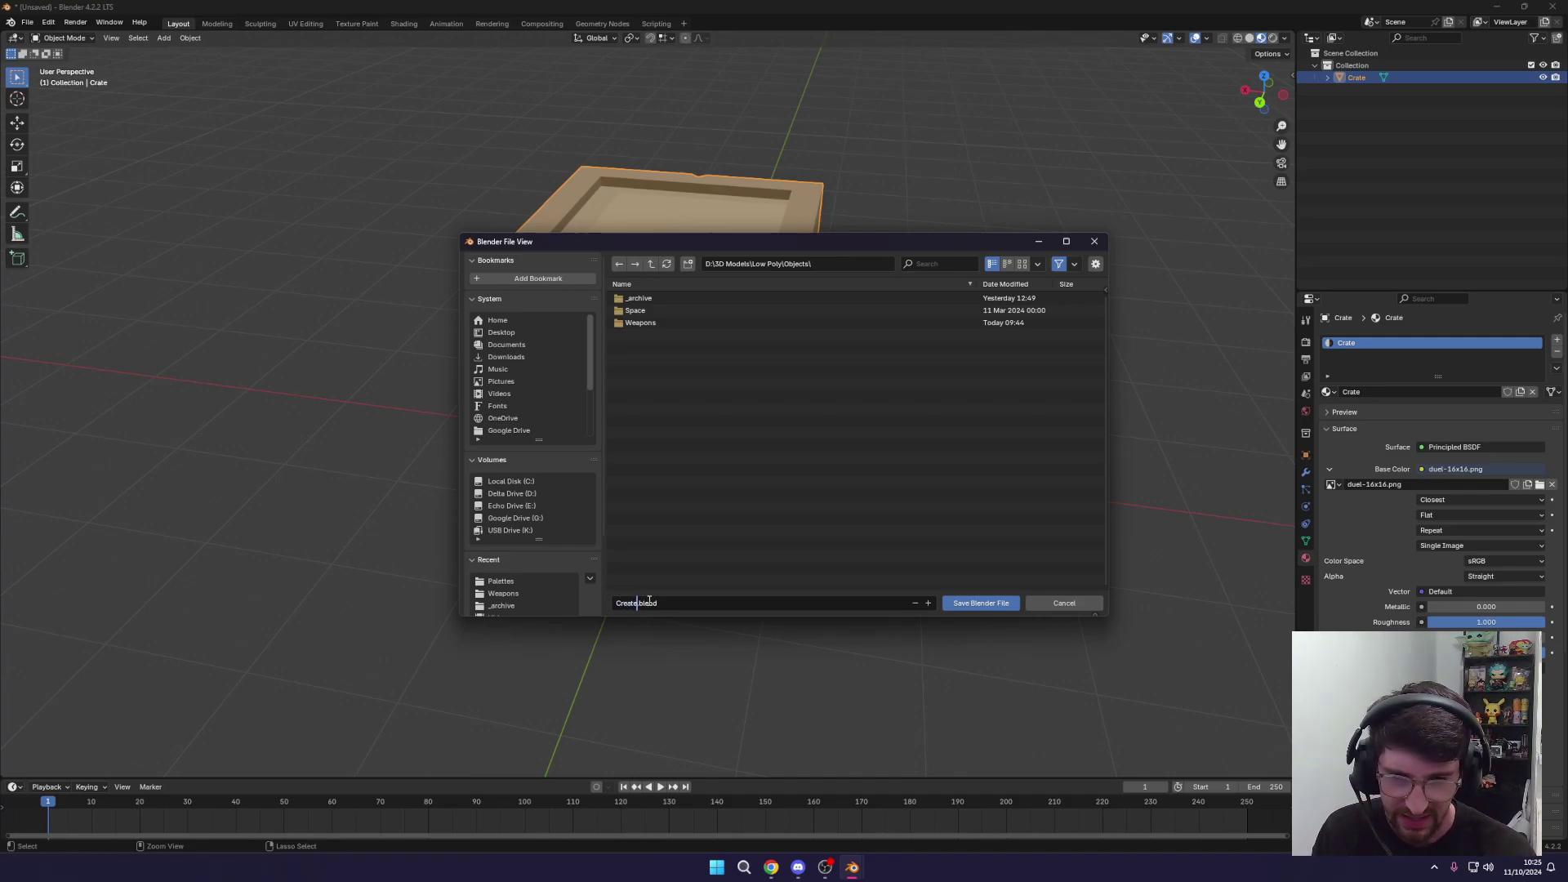
{"action": "key", "text": "BackSpace"}
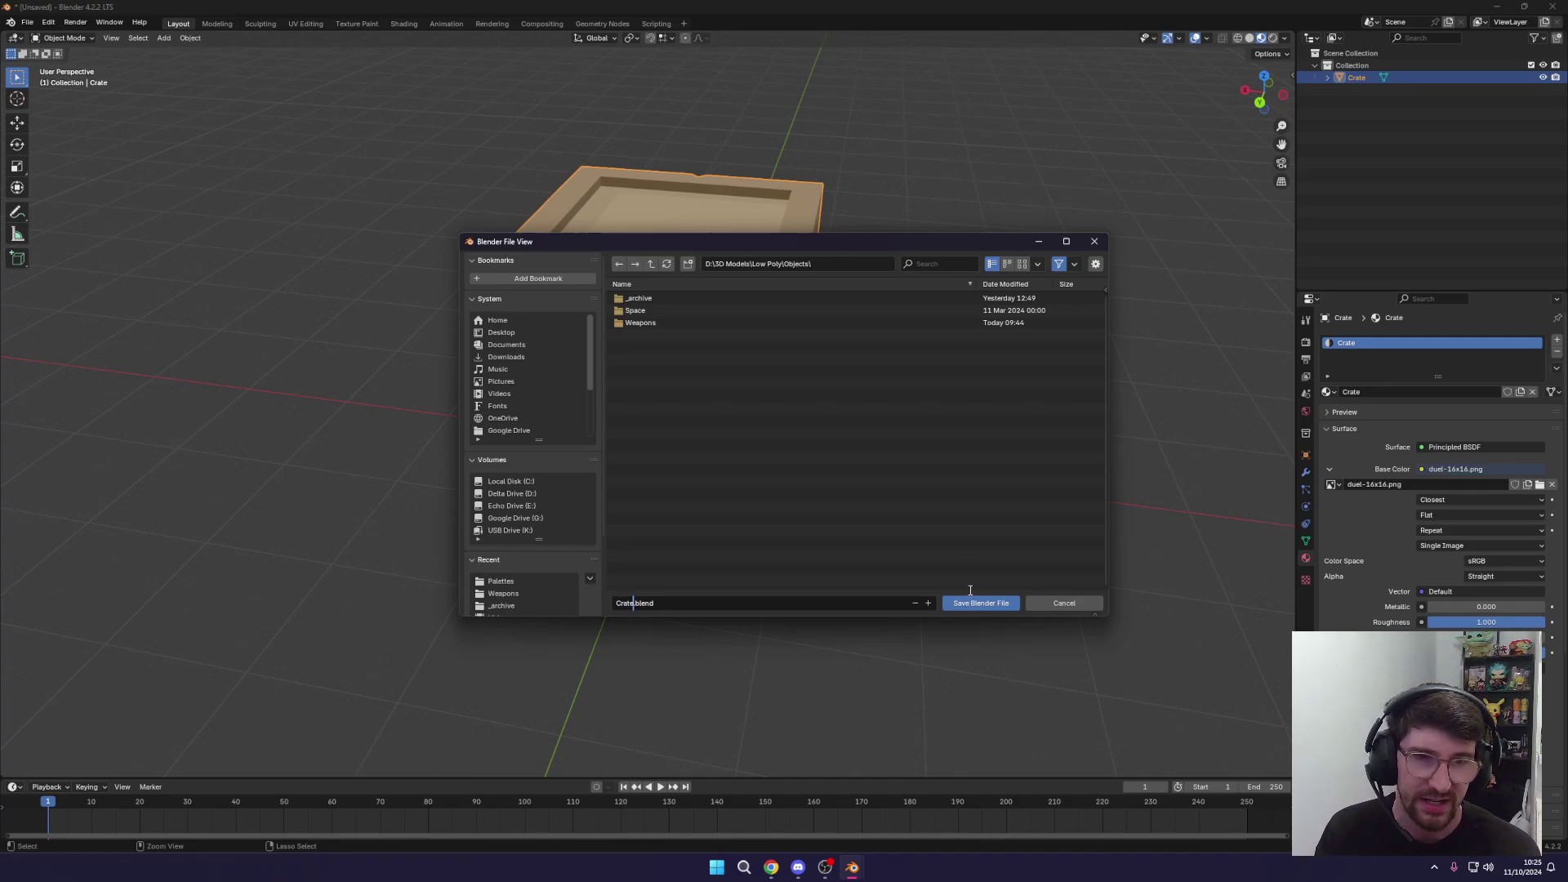
{"action": "left_click", "coordinate": [977, 606]}
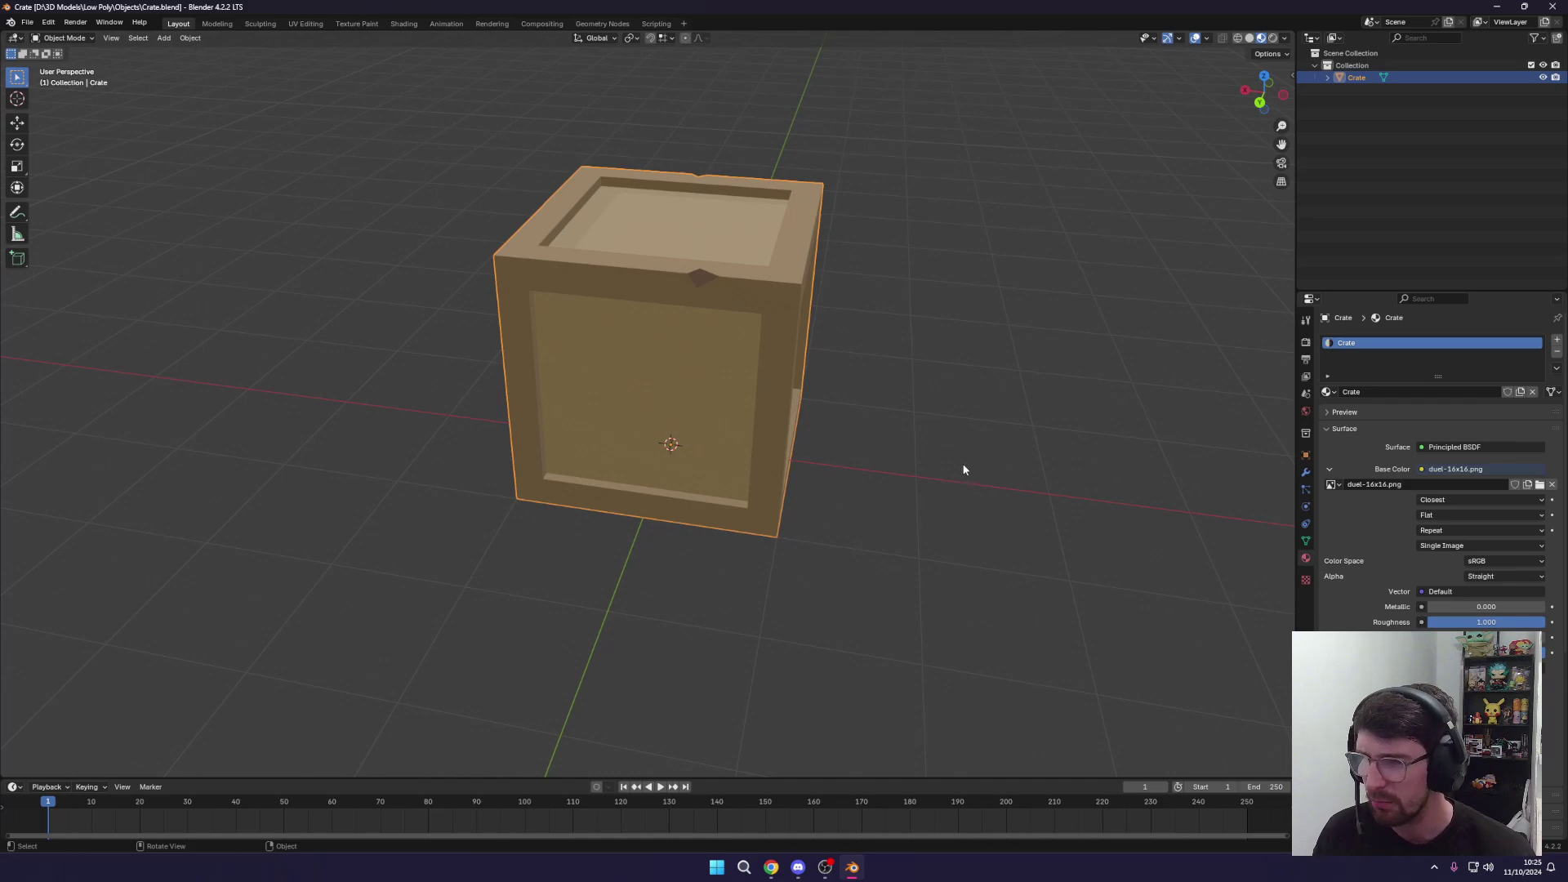
Start a glTF 2.0 export of the crate and limit the included data to Selected Objects.
{"action": "mouse_move", "coordinate": [840, 383]}
{"action": "middle_mouse_down"}
{"action": "mouse_move", "coordinate": [850, 396]}
{"action": "mouse_move", "coordinate": [865, 378]}
{"action": "middle_mouse_up"}
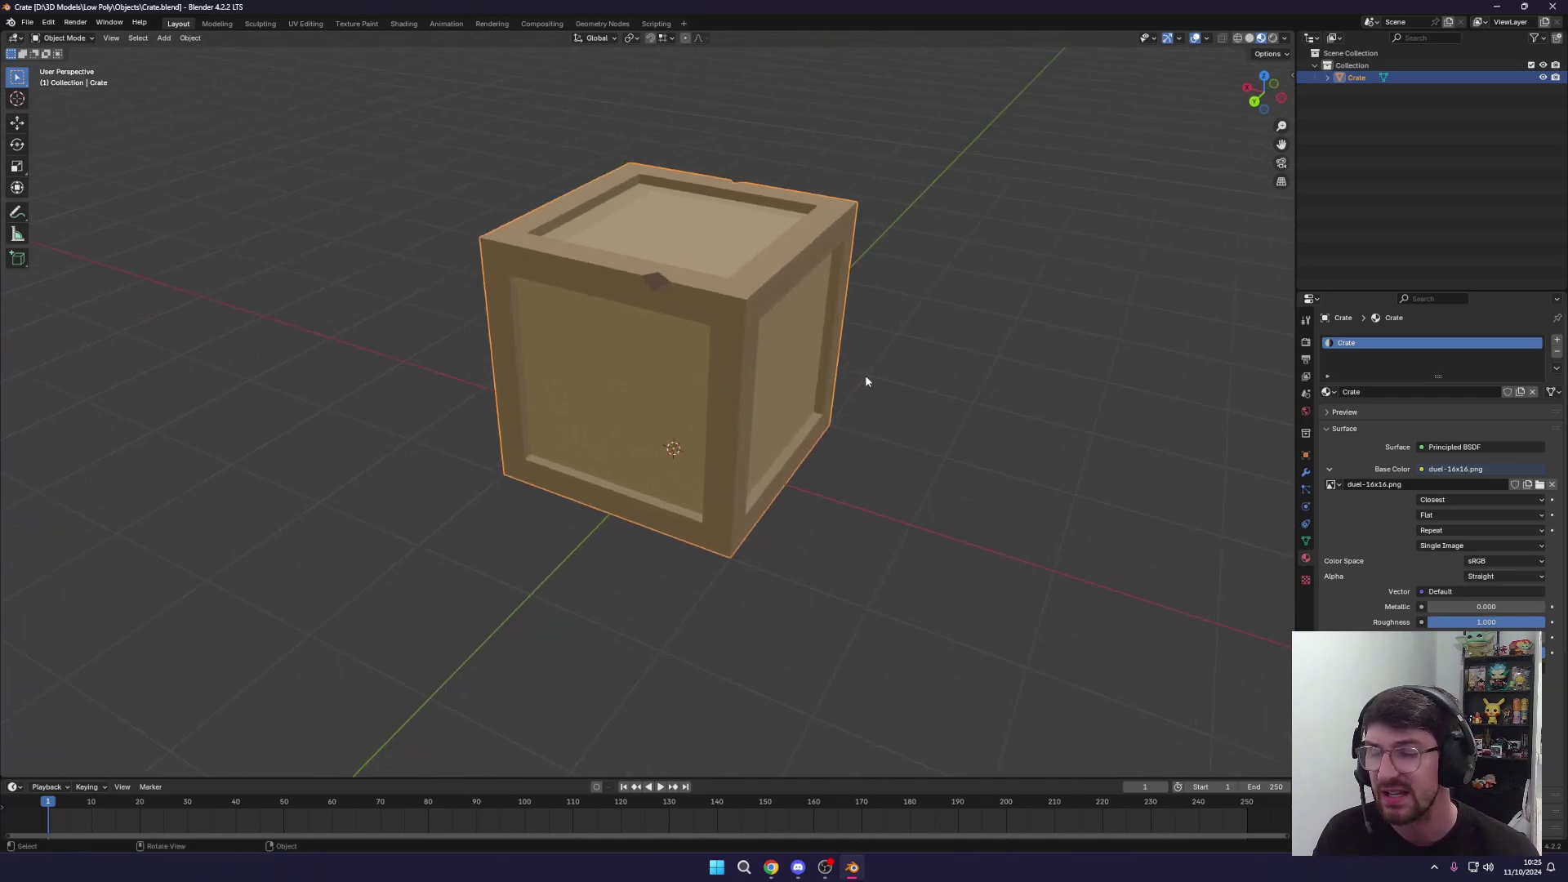
{"action": "left_click", "coordinate": [29, 22]}
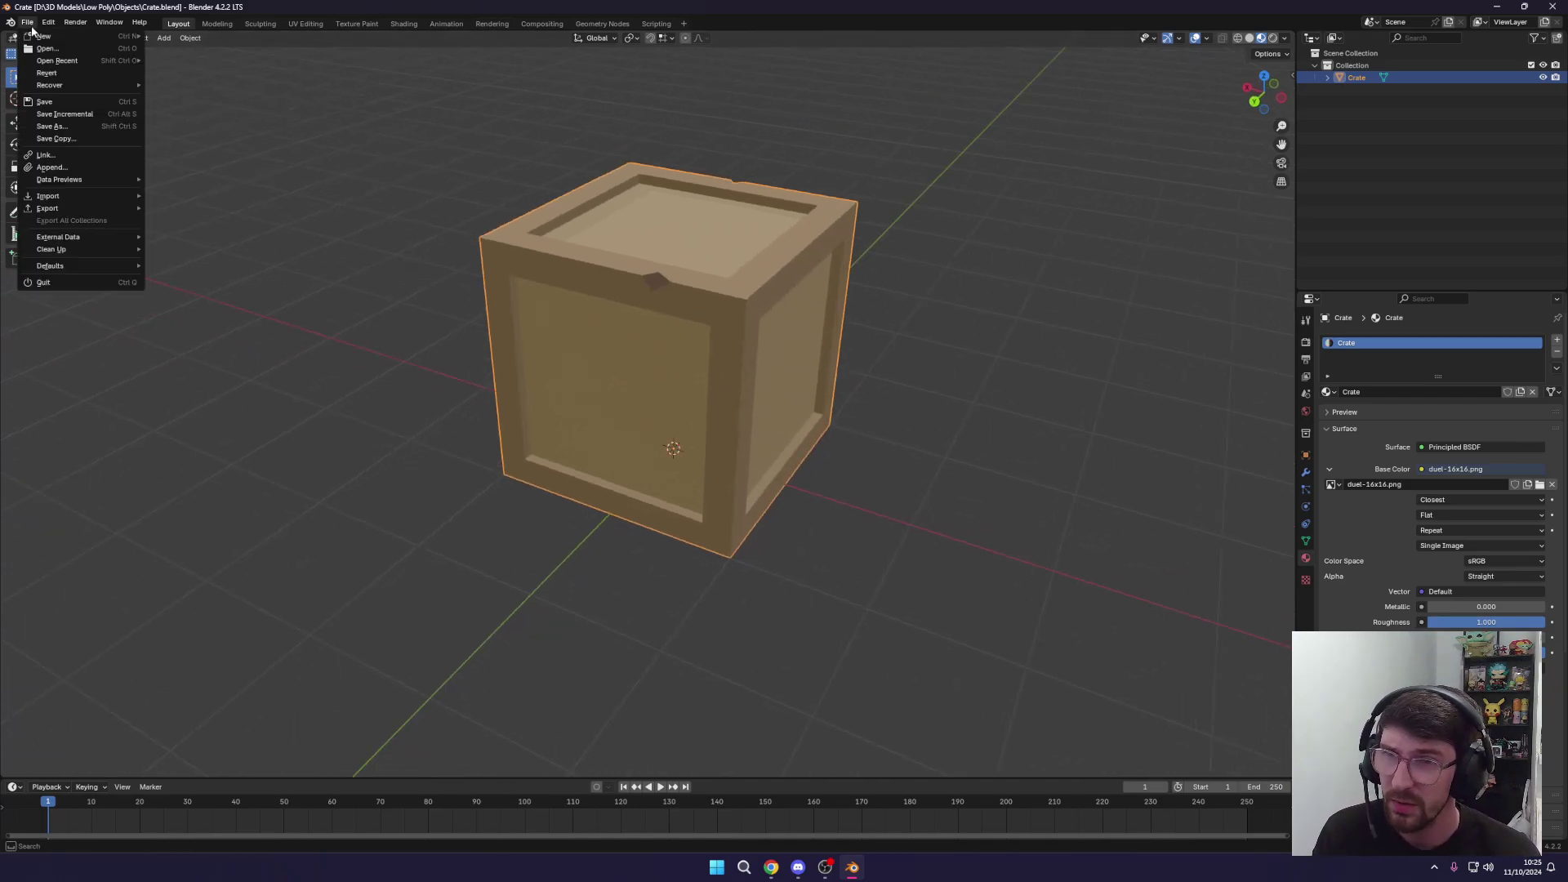
{"action": "mouse_move", "coordinate": [49, 208]}
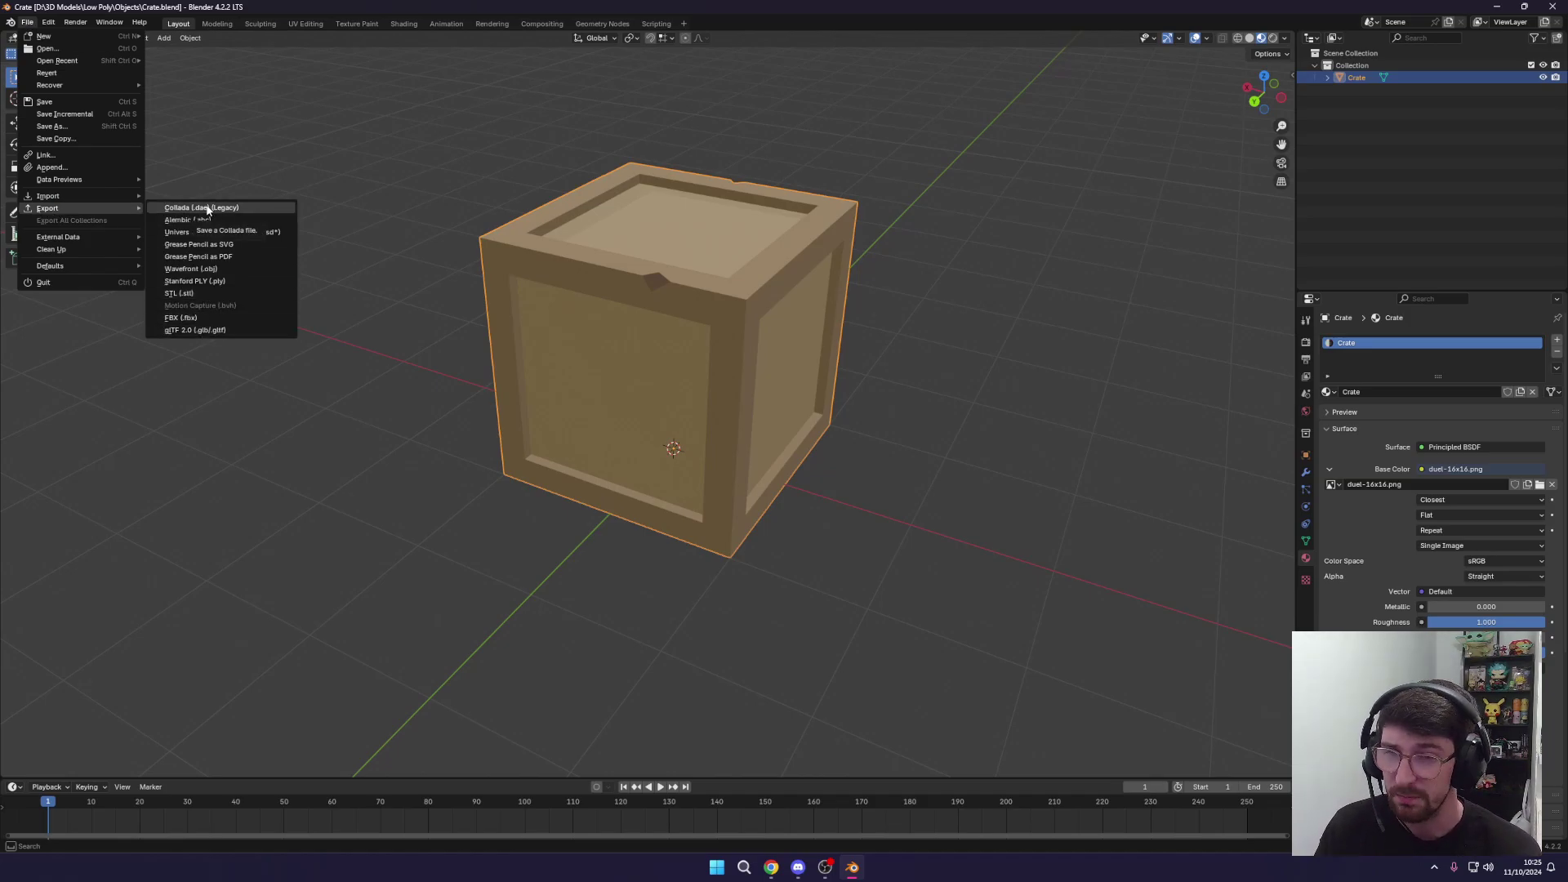
{"action": "left_click", "coordinate": [188, 330]}
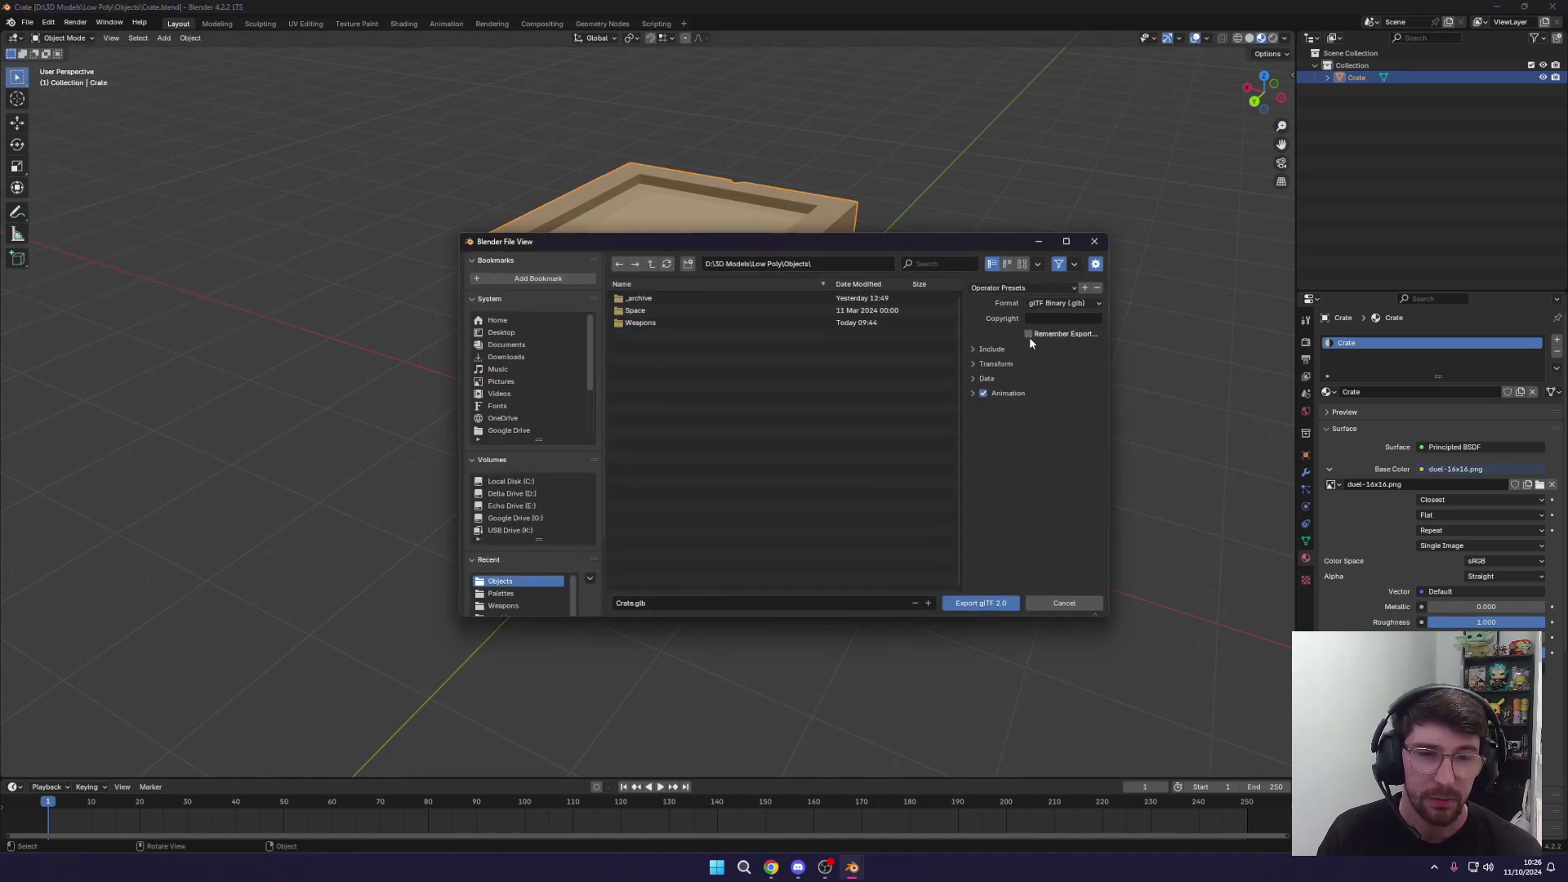
{"action": "left_click", "coordinate": [993, 348]}
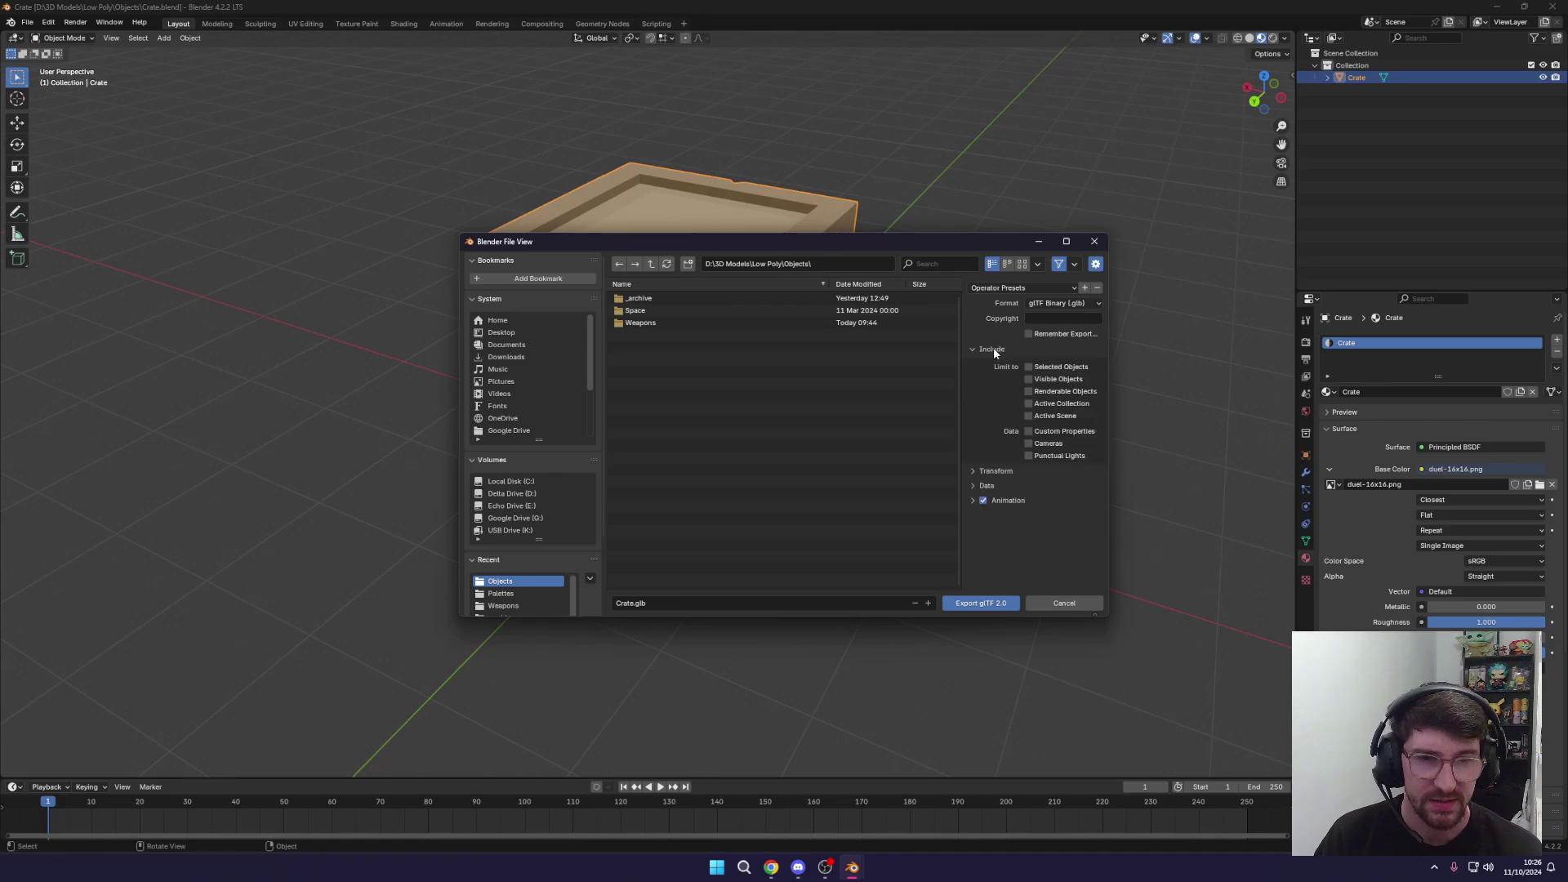
{"action": "left_click", "coordinate": [1029, 367]}
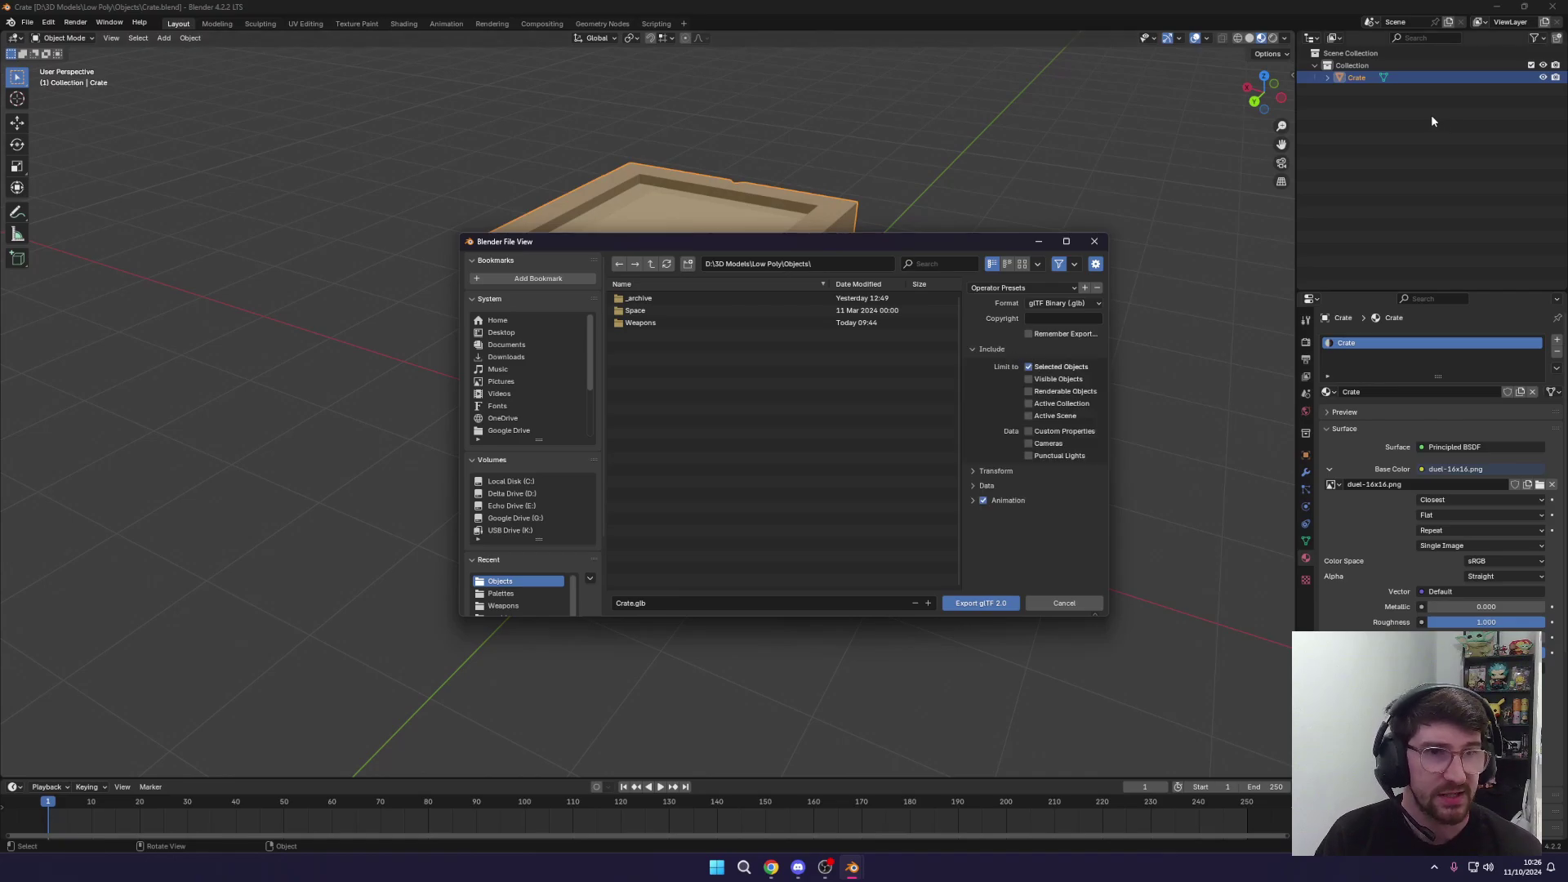
Keep +Y Up in the export's transform options and enable Apply Modifiers for the mesh data.
{"action": "left_click", "coordinate": [977, 473]}
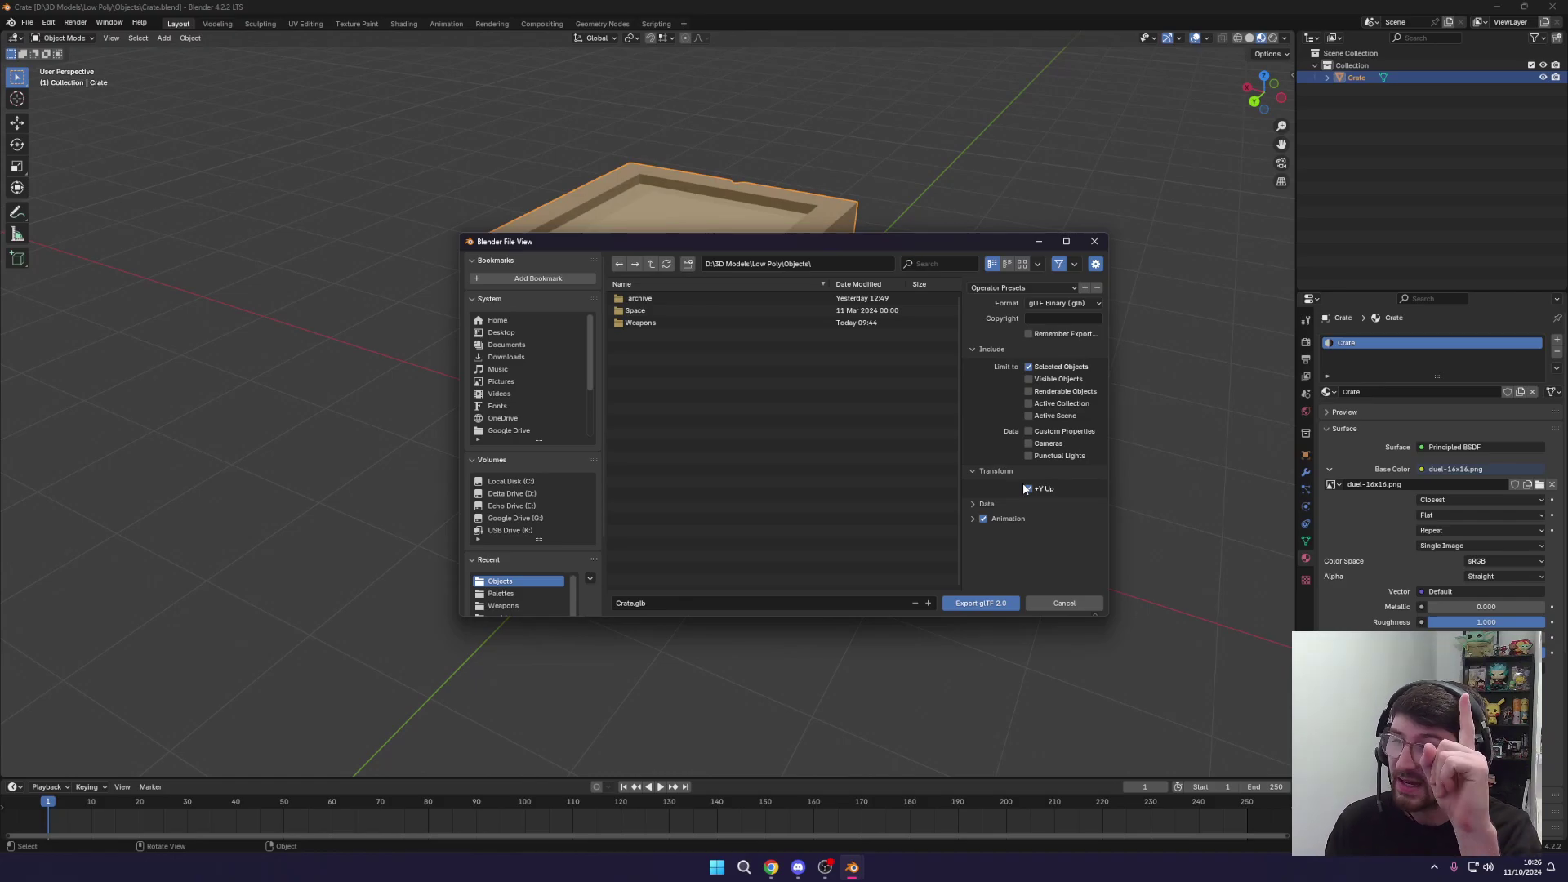
{"action": "left_click", "coordinate": [1025, 488]}
{"action": "left_click", "coordinate": [980, 505]}
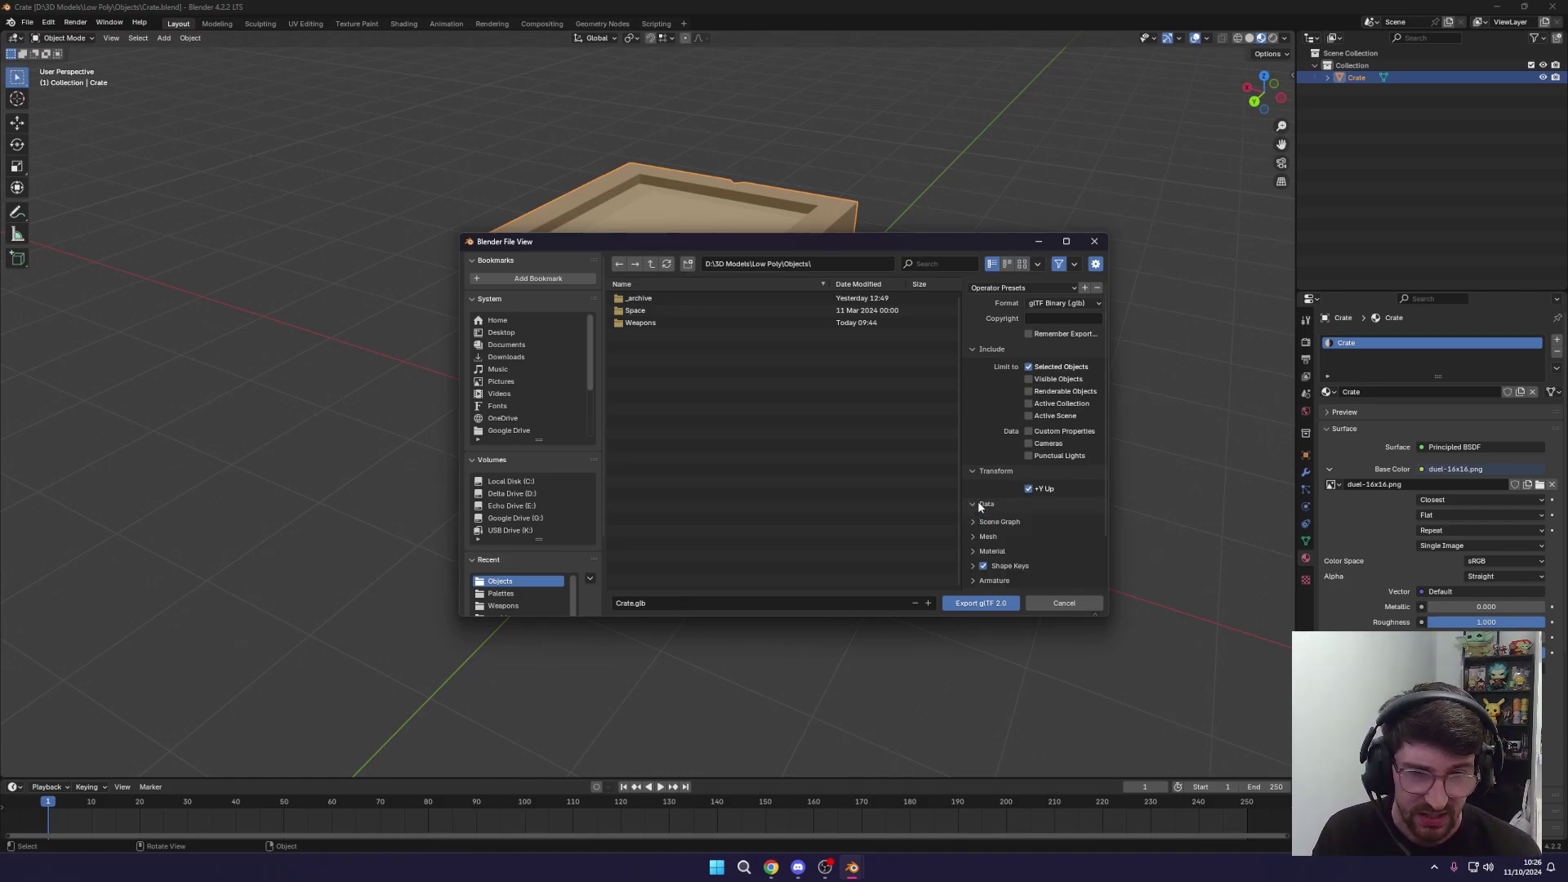
{"action": "scroll", "coordinate": [1007, 513], "scroll_direction": "down", "scroll_amount": 2}
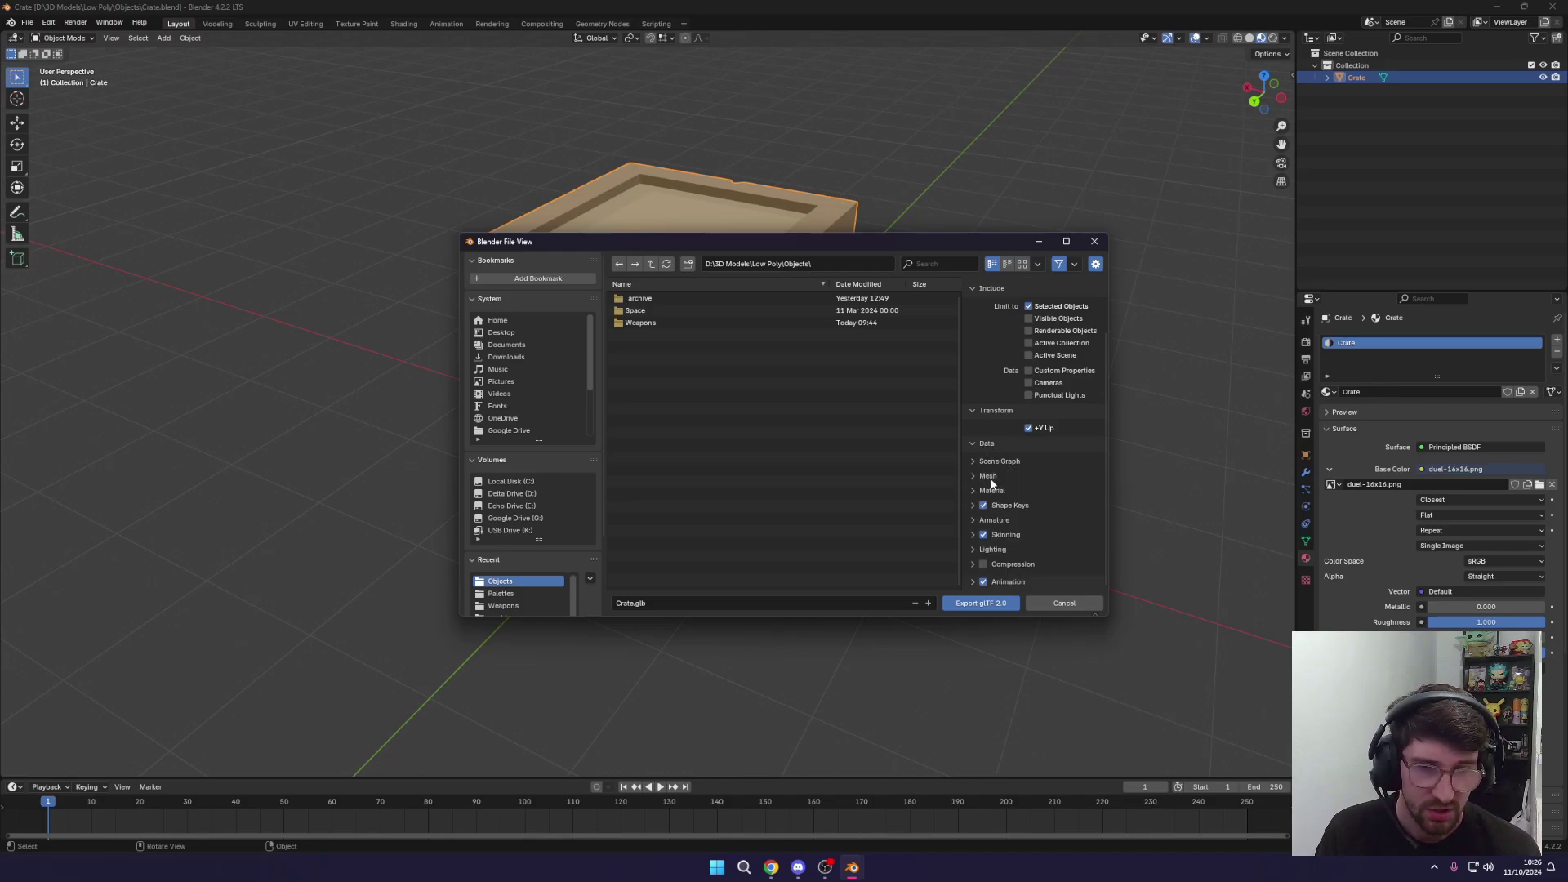
{"action": "left_click", "coordinate": [988, 475]}
{"action": "scroll", "coordinate": [977, 472], "scroll_direction": "down", "scroll_amount": 2}
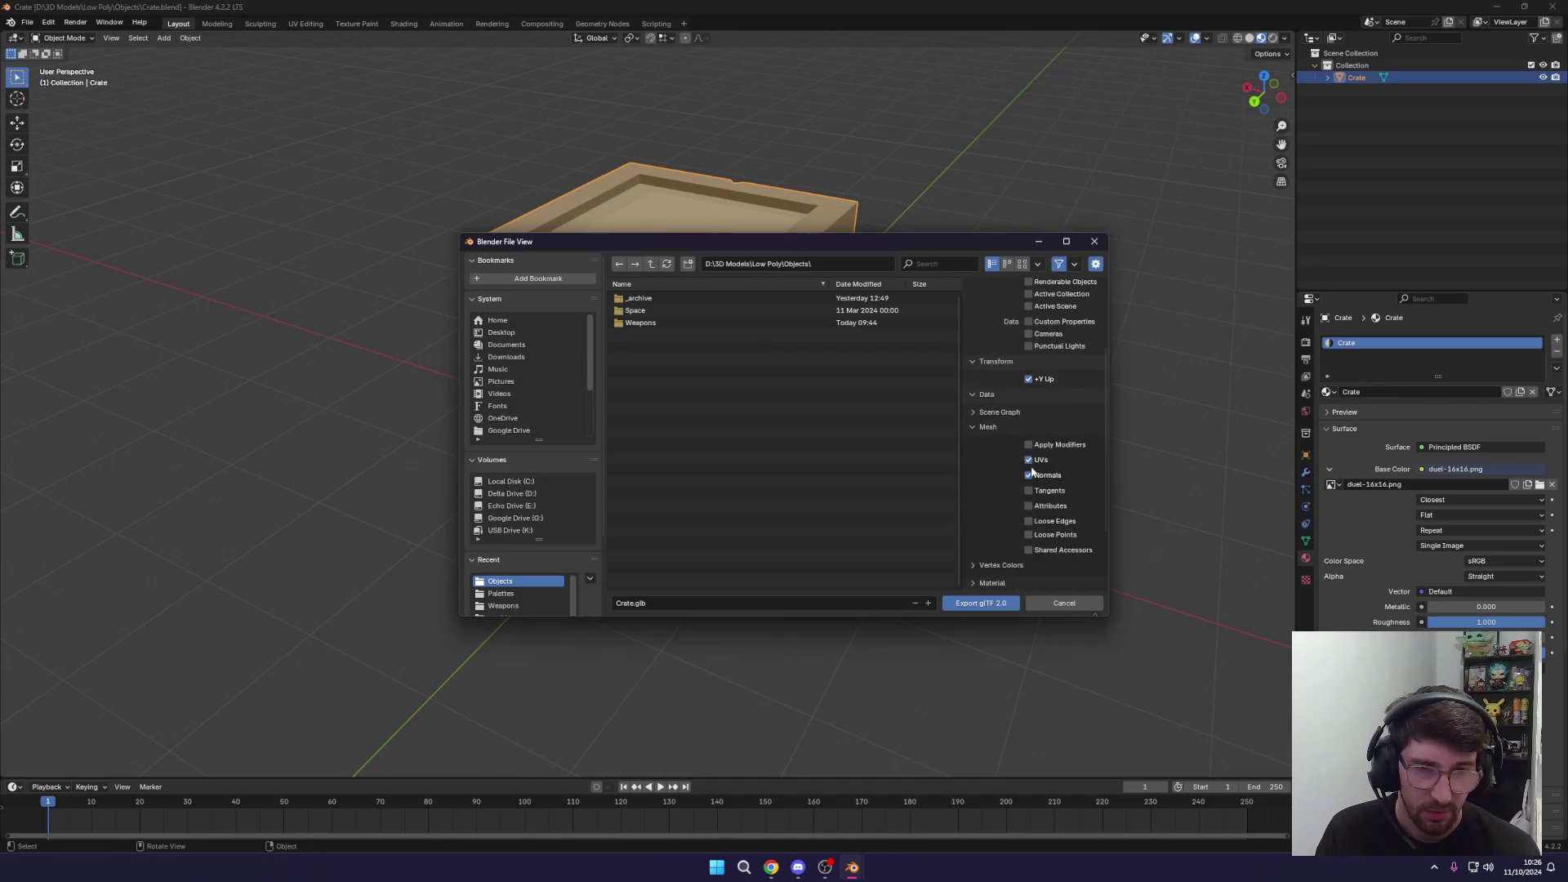
{"action": "left_click", "coordinate": [1031, 446]}
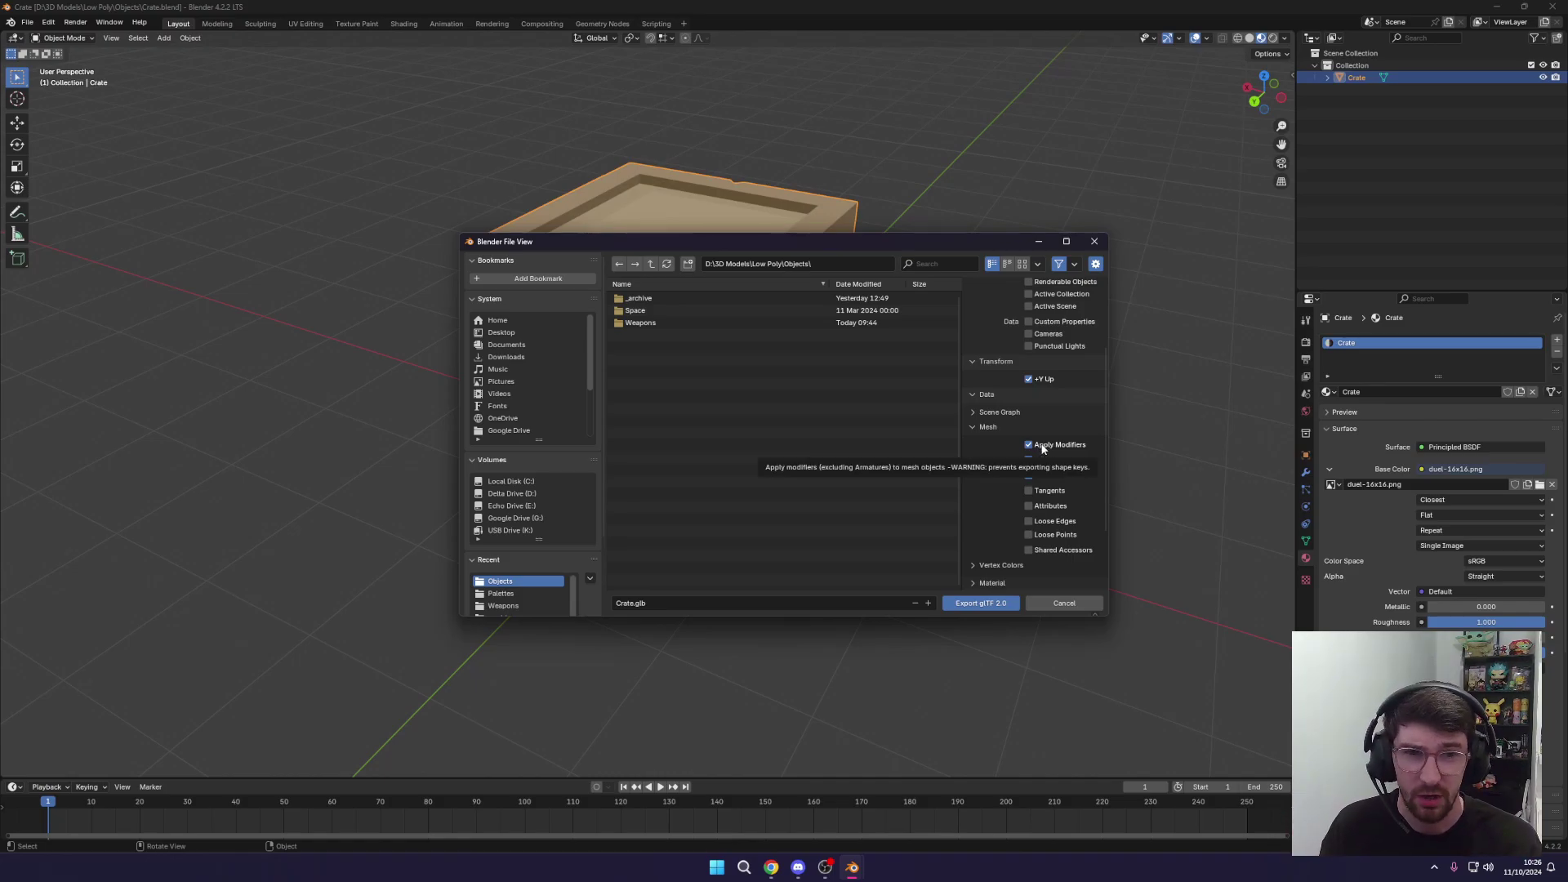
{"action": "left_click", "coordinate": [990, 425]}
{"action": "scroll", "coordinate": [996, 422], "scroll_direction": "up", "scroll_amount": 2}
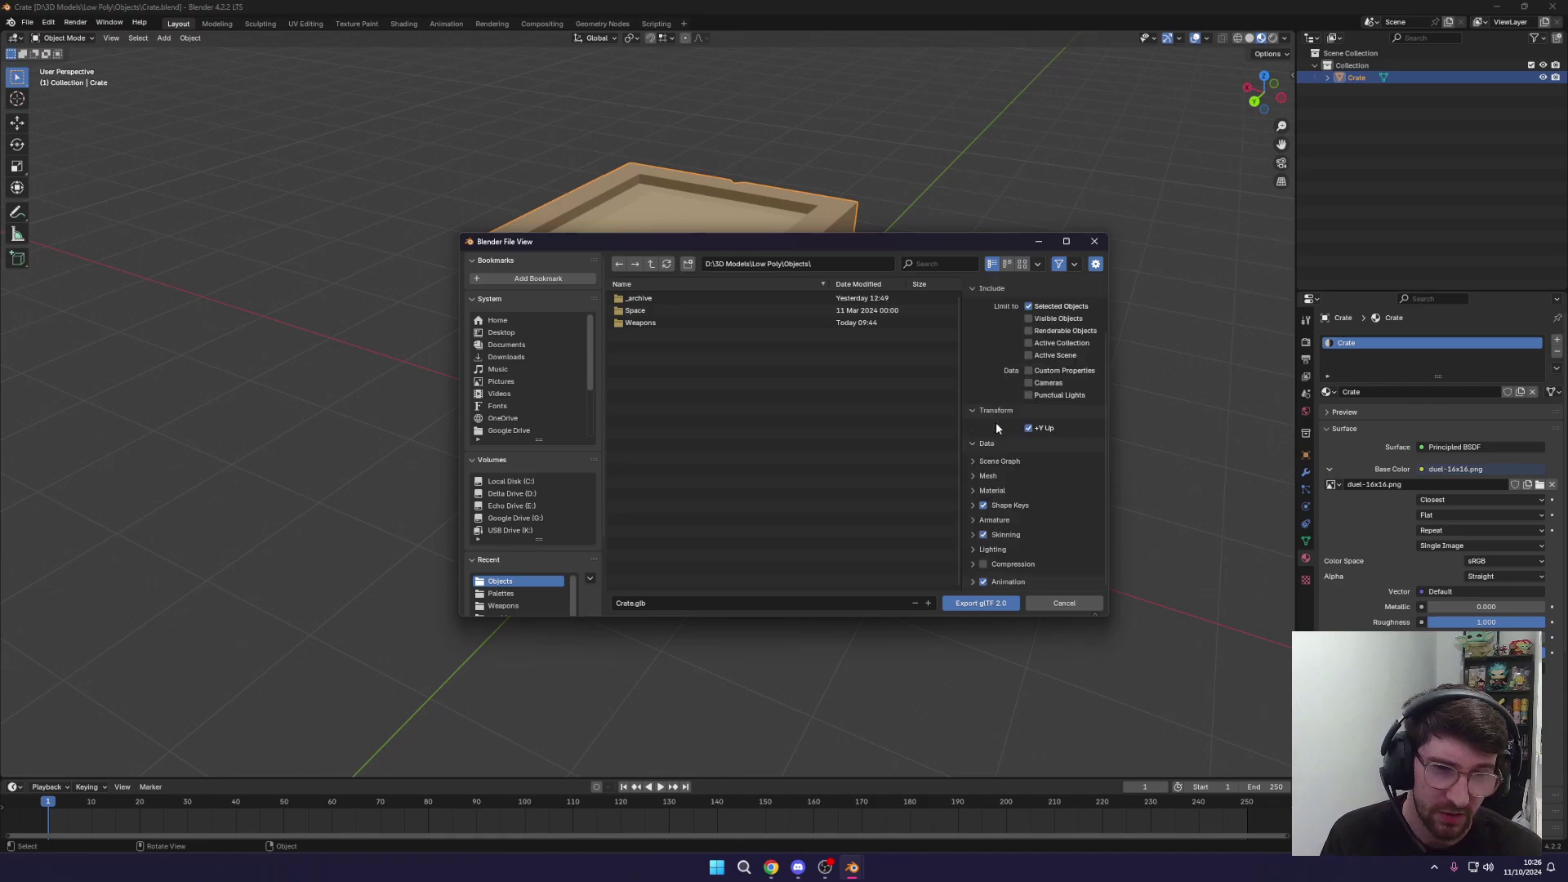
Keep the Materials option set to Export and export the crate as Crate.glb into the Objects folder.
{"action": "left_click", "coordinate": [992, 490]}
{"action": "scroll", "coordinate": [1029, 486], "scroll_direction": "down", "scroll_amount": 1}
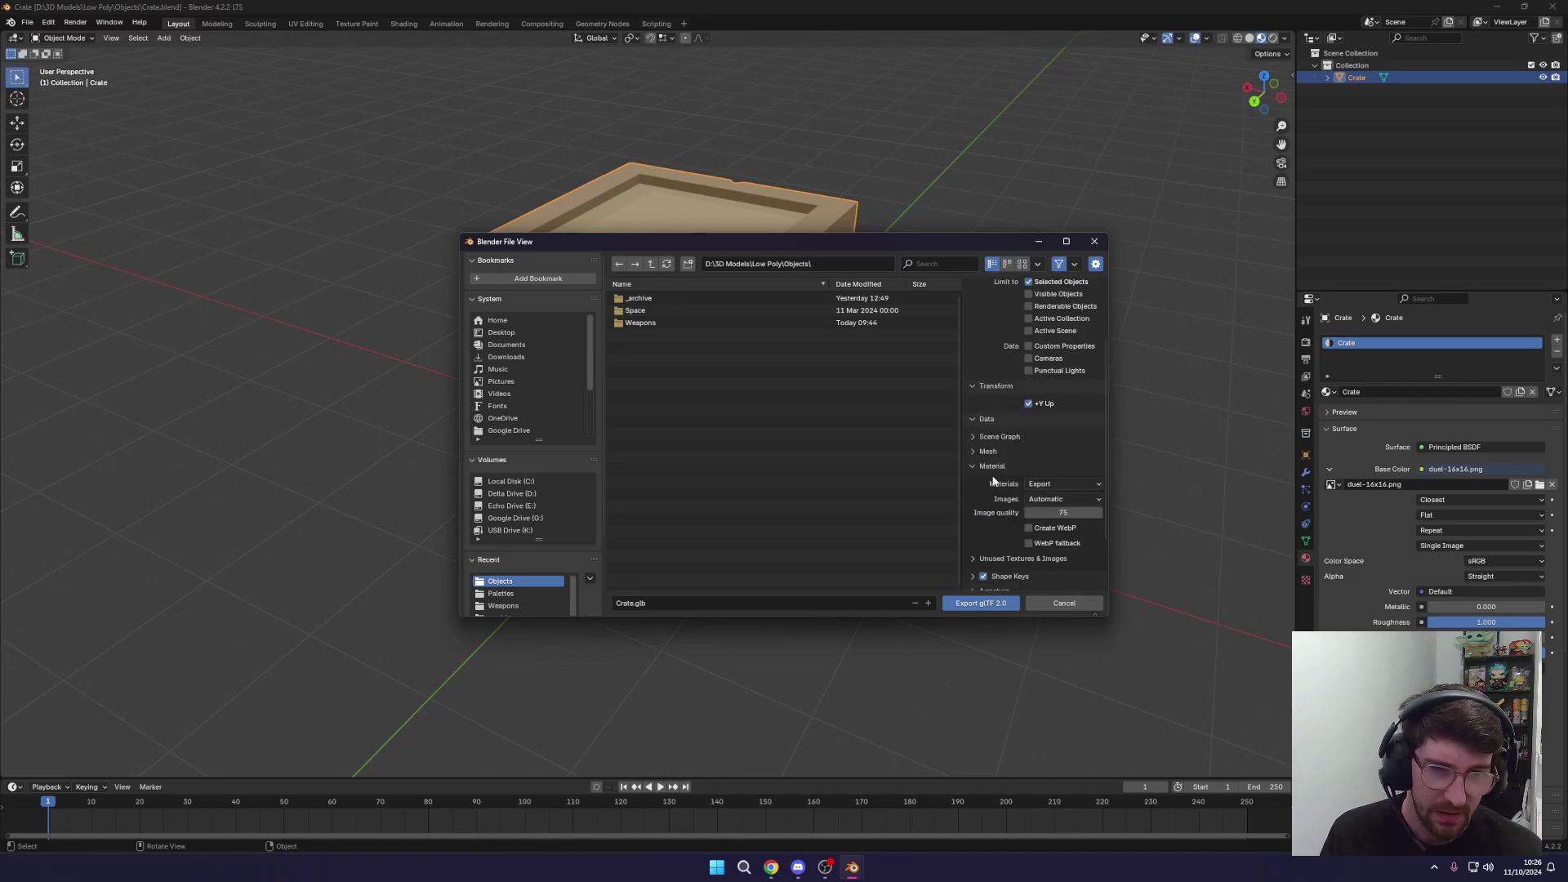
{"action": "left_click", "coordinate": [1054, 486]}
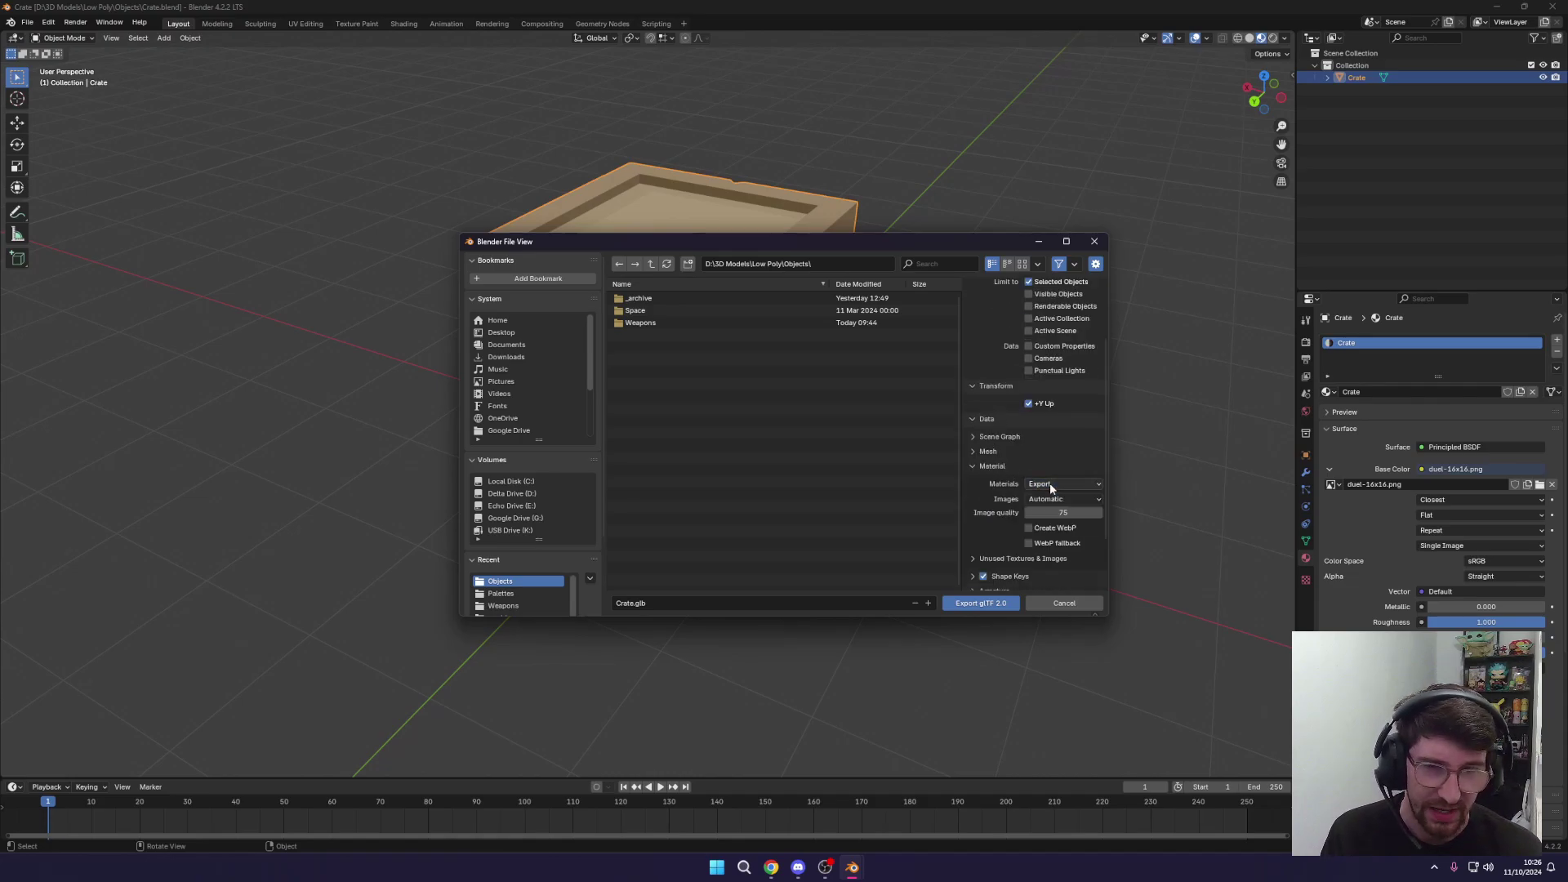
{"action": "left_click", "coordinate": [992, 466]}
{"action": "scroll", "coordinate": [993, 466], "scroll_direction": "up", "scroll_amount": 1}
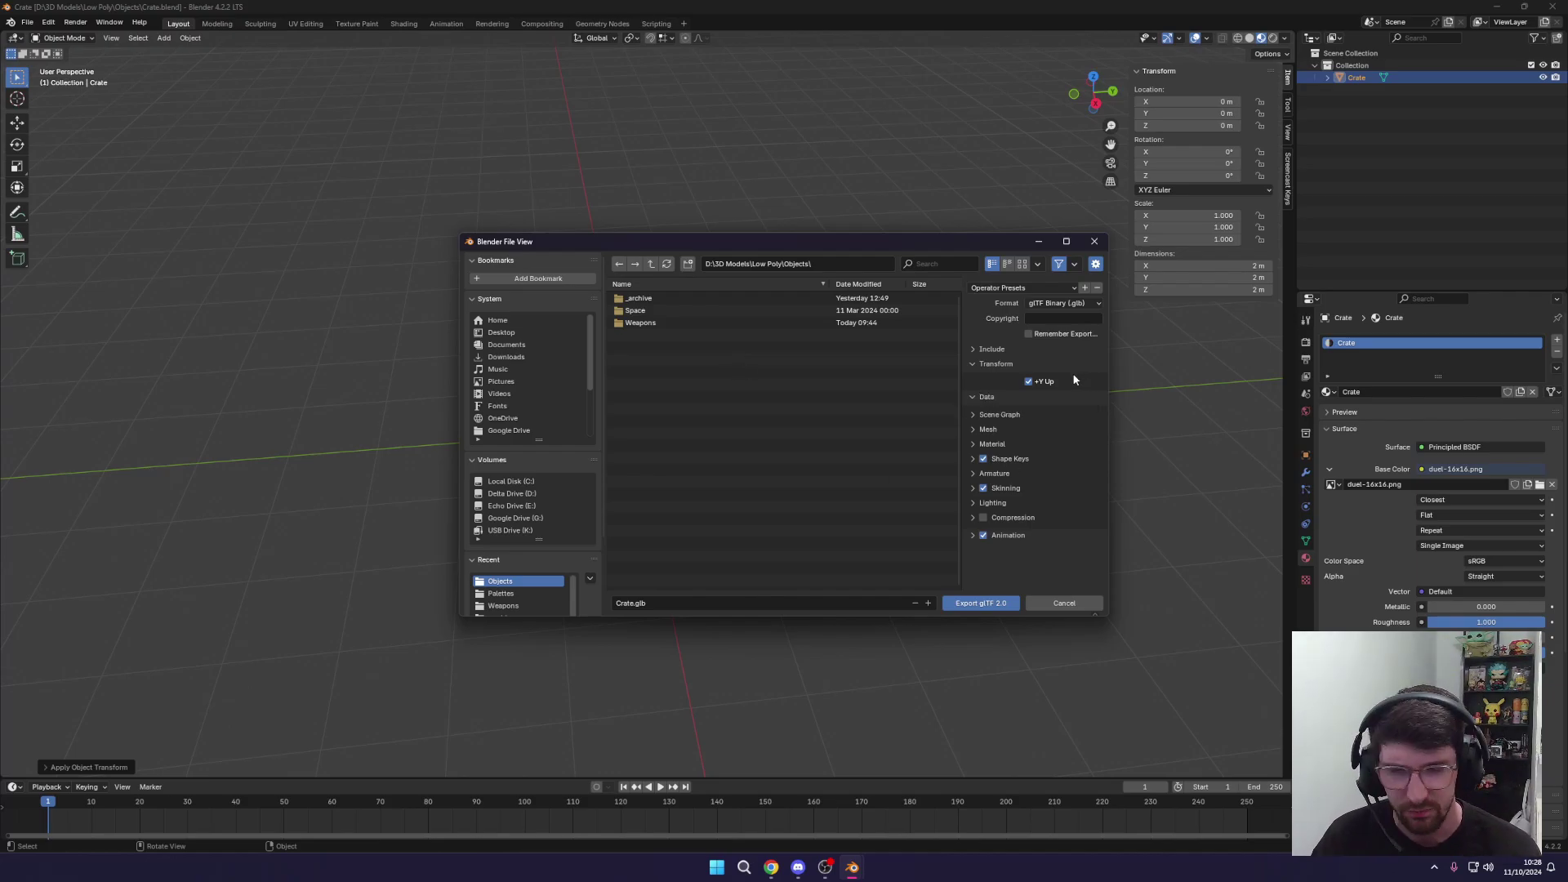
{"action": "left_click", "coordinate": [988, 606]}
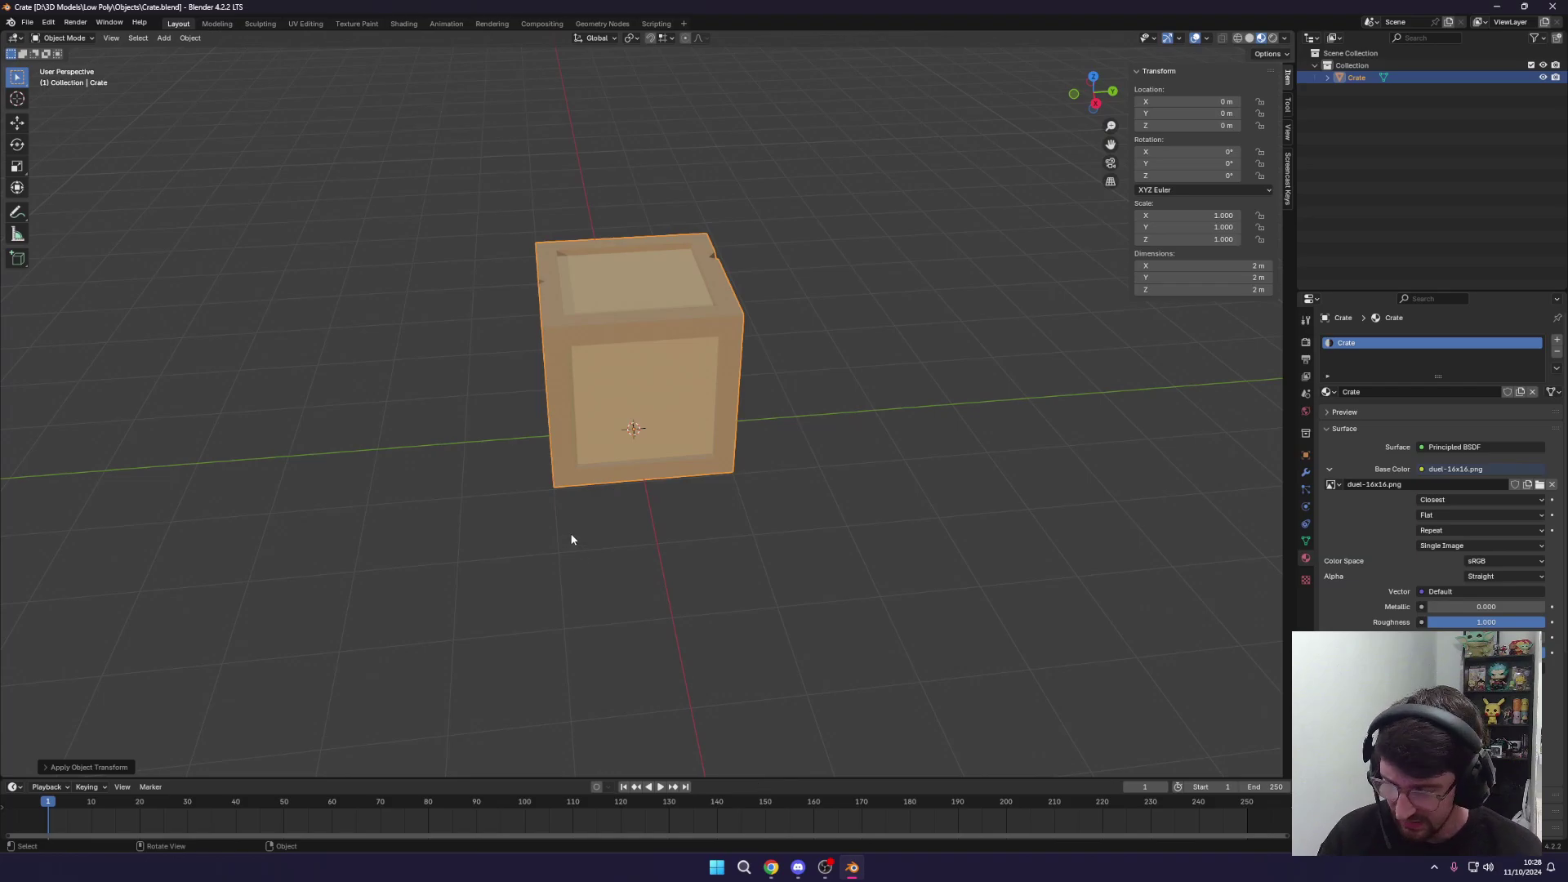
Open the Objects folder in File Explorer and import Crate.glb from it into the Blender scene with the default options.
{"action": "key", "text": "super+e"}
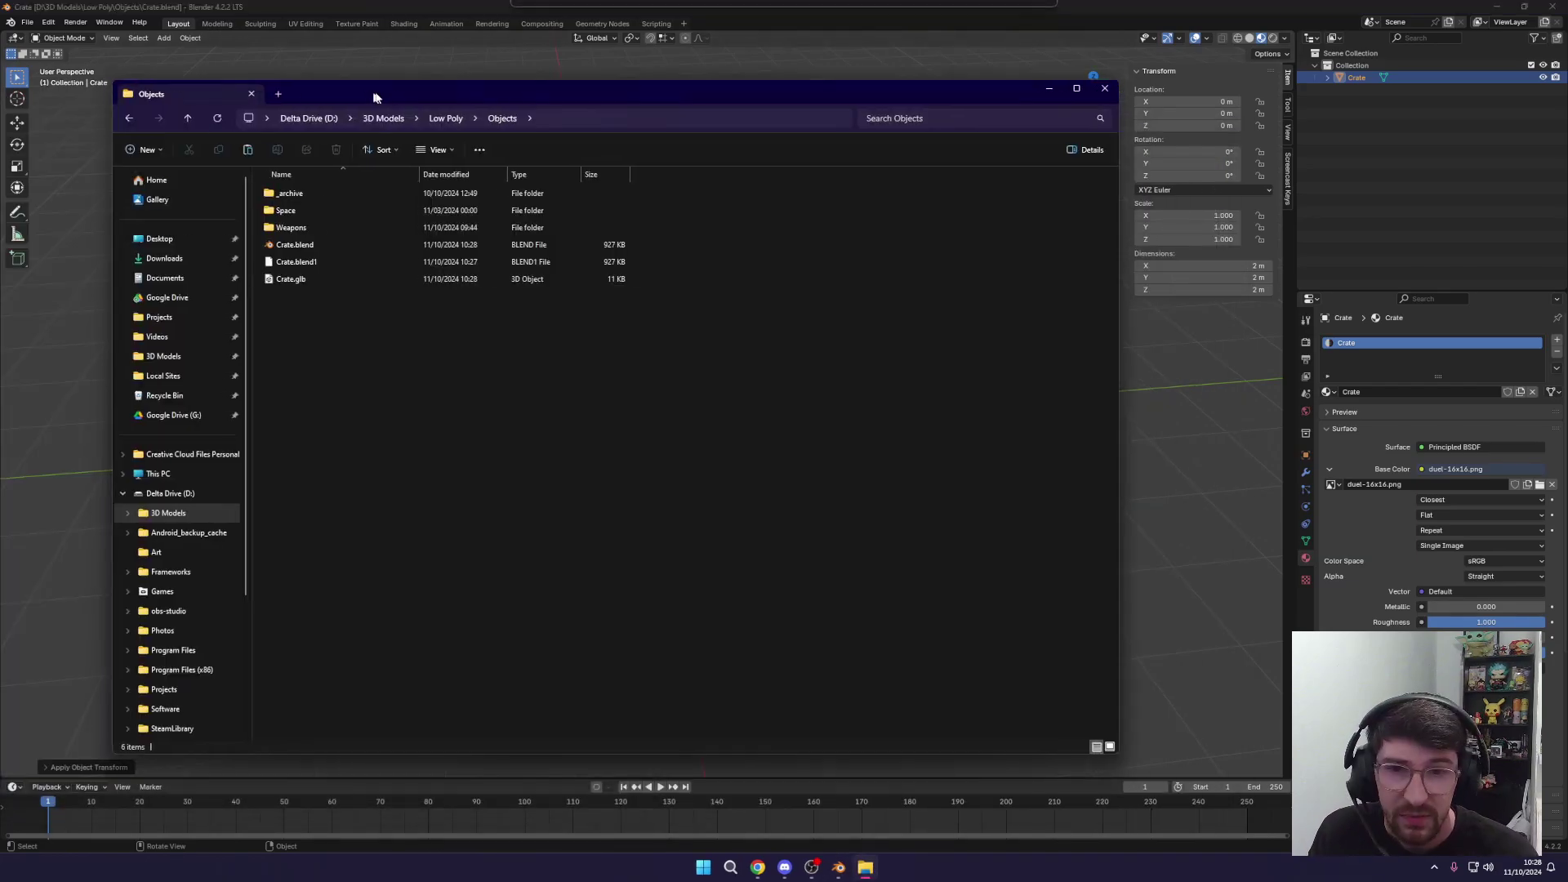
{"action": "left_click", "coordinate": [314, 279]}
{"action": "left_click_drag", "start_coordinate": [316, 281], "coordinate": [1223, 311]}
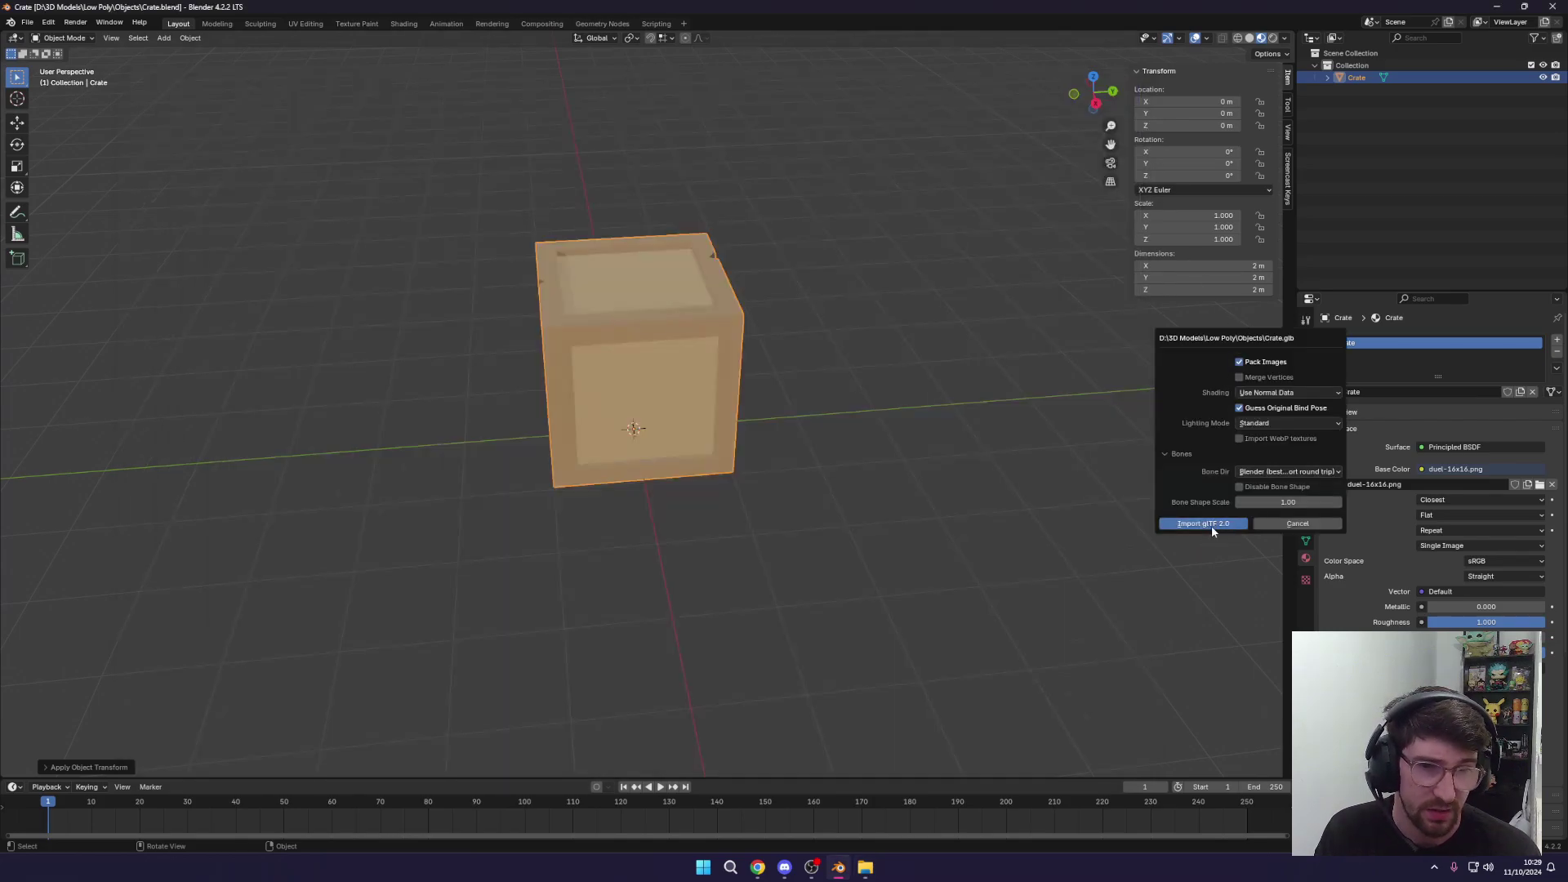
{"action": "left_click", "coordinate": [1212, 528]}
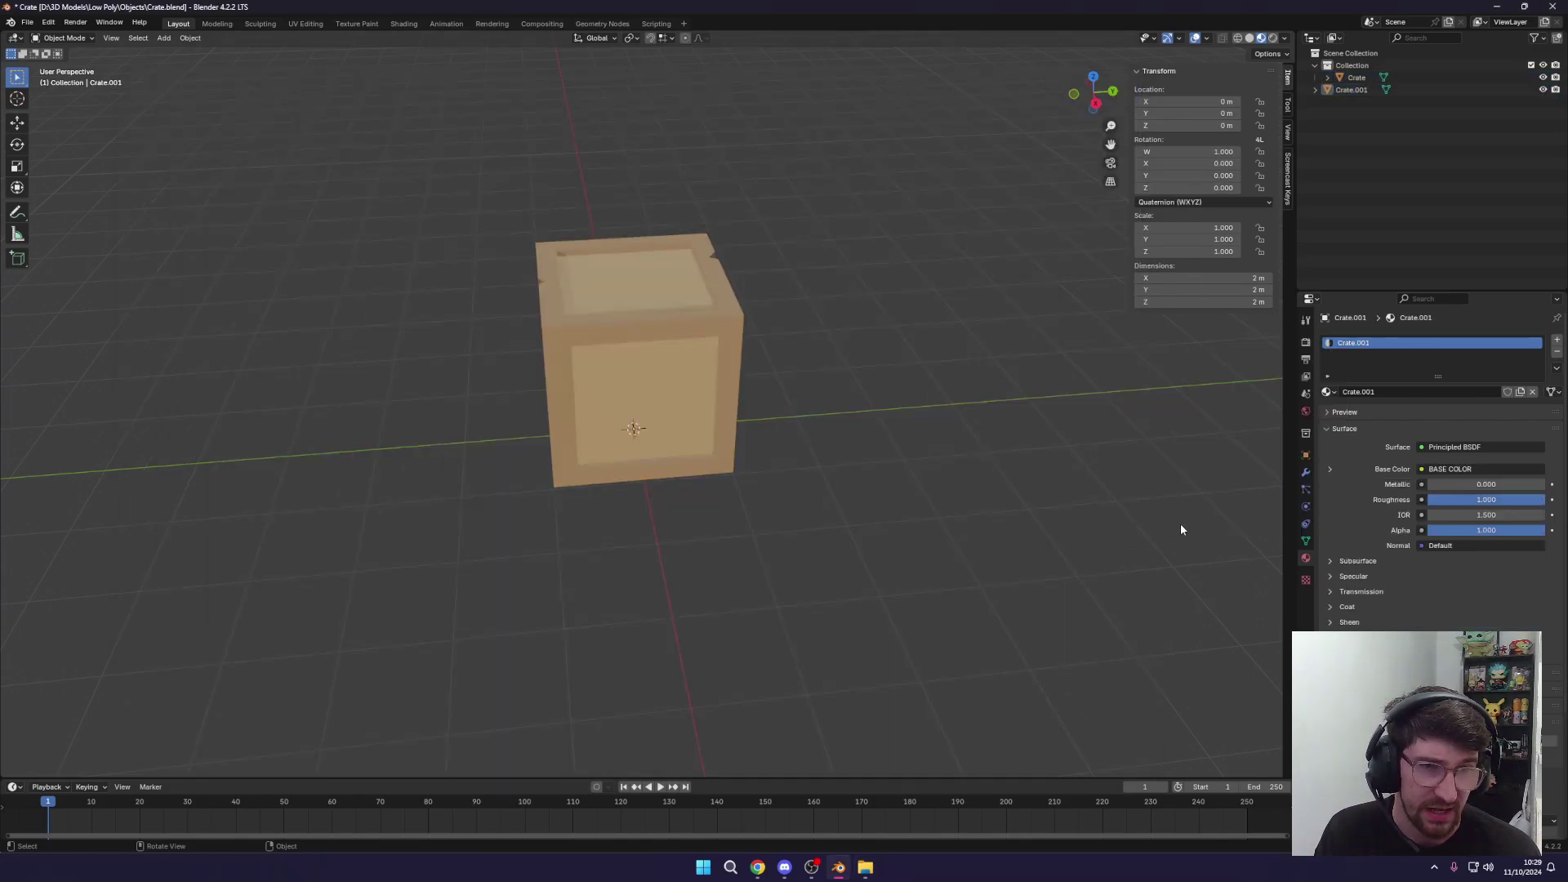
Move the imported crate away from the original along the green axis to compare the two side by side.
{"action": "scroll", "coordinate": [1048, 424], "scroll_direction": "down", "scroll_amount": 8}
{"action": "middle_click_drag", "start_coordinate": [1049, 424], "coordinate": [1008, 399]}
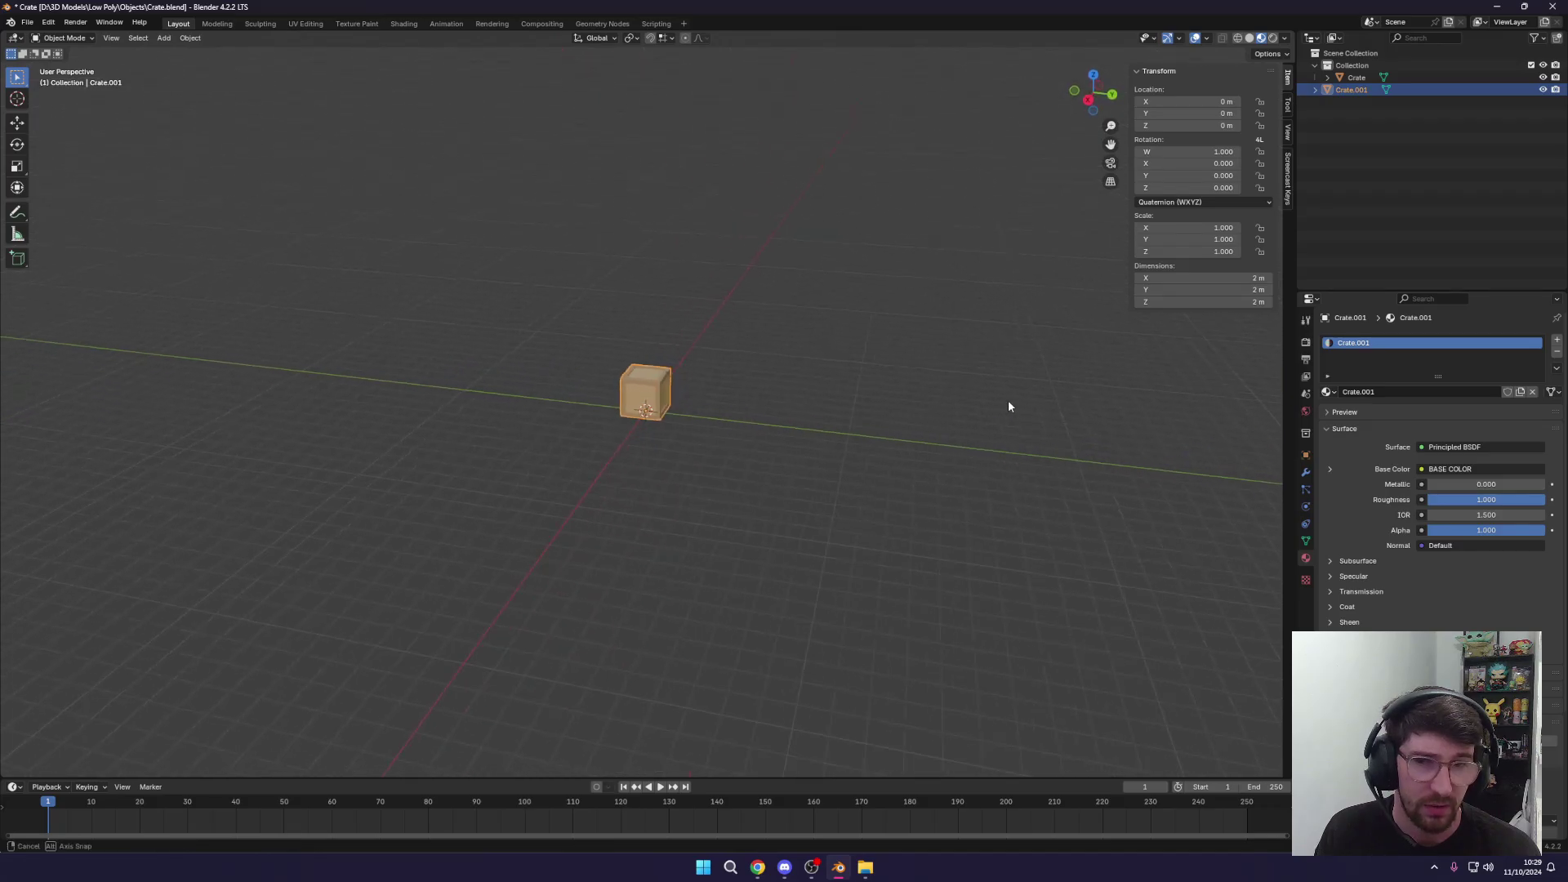
{"action": "key", "text": "g"}
{"action": "left_click", "coordinate": [928, 433]}
{"action": "middle_click_drag", "start_coordinate": [928, 438], "coordinate": [770, 409]}
{"action": "scroll", "coordinate": [911, 425], "scroll_direction": "up", "scroll_amount": 3}
{"action": "key", "text": "g"}
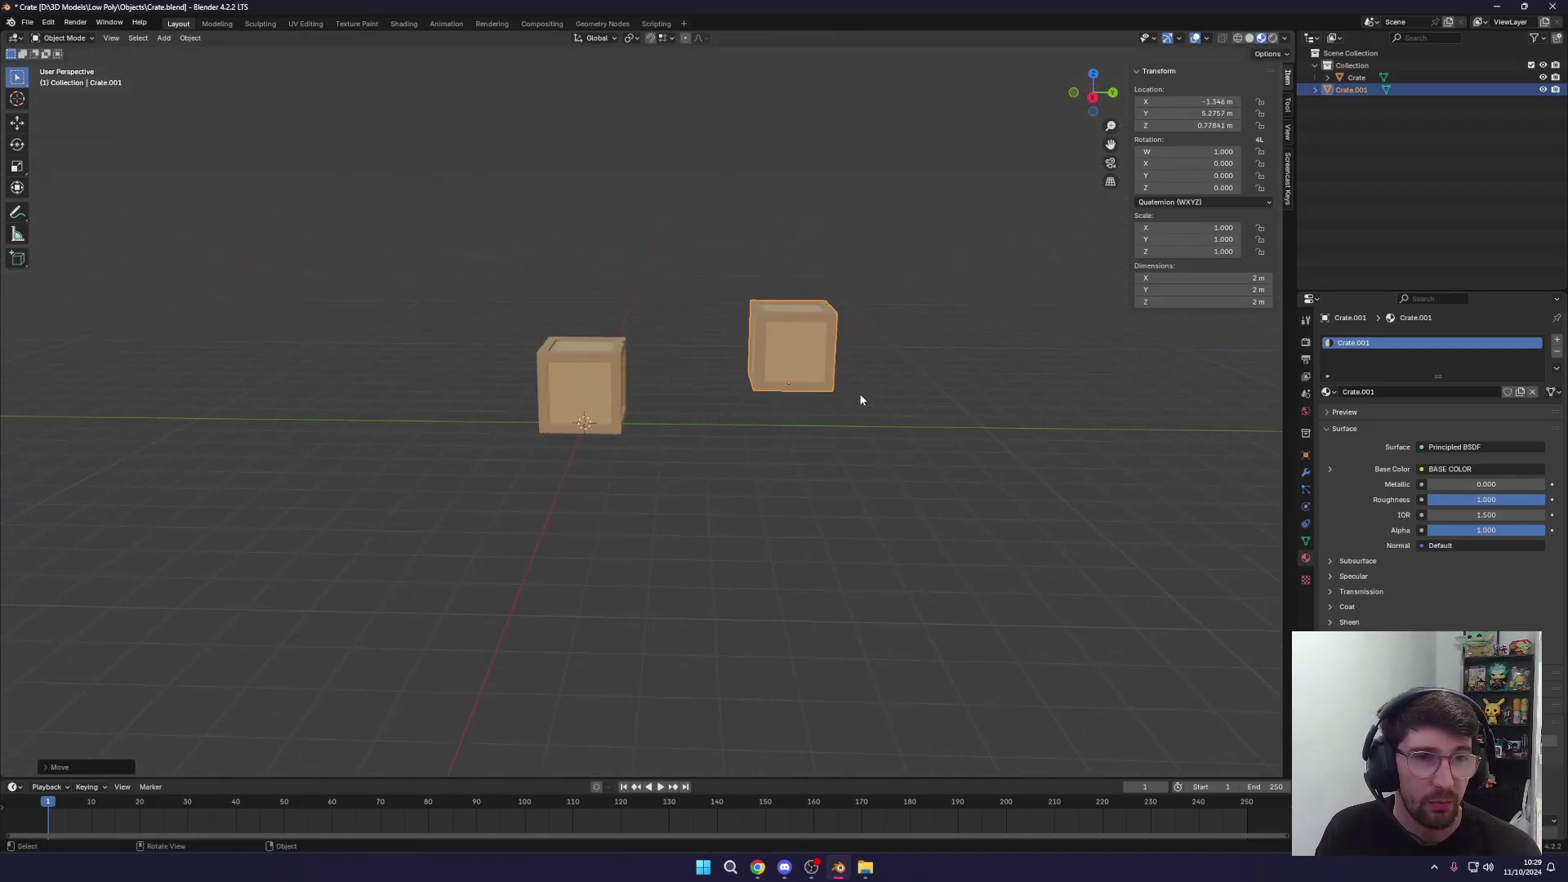
{"action": "left_click", "coordinate": [858, 396]}
Delete the imported Crate.001 and save Crate.blend.
{"action": "left_click", "coordinate": [1347, 93]}
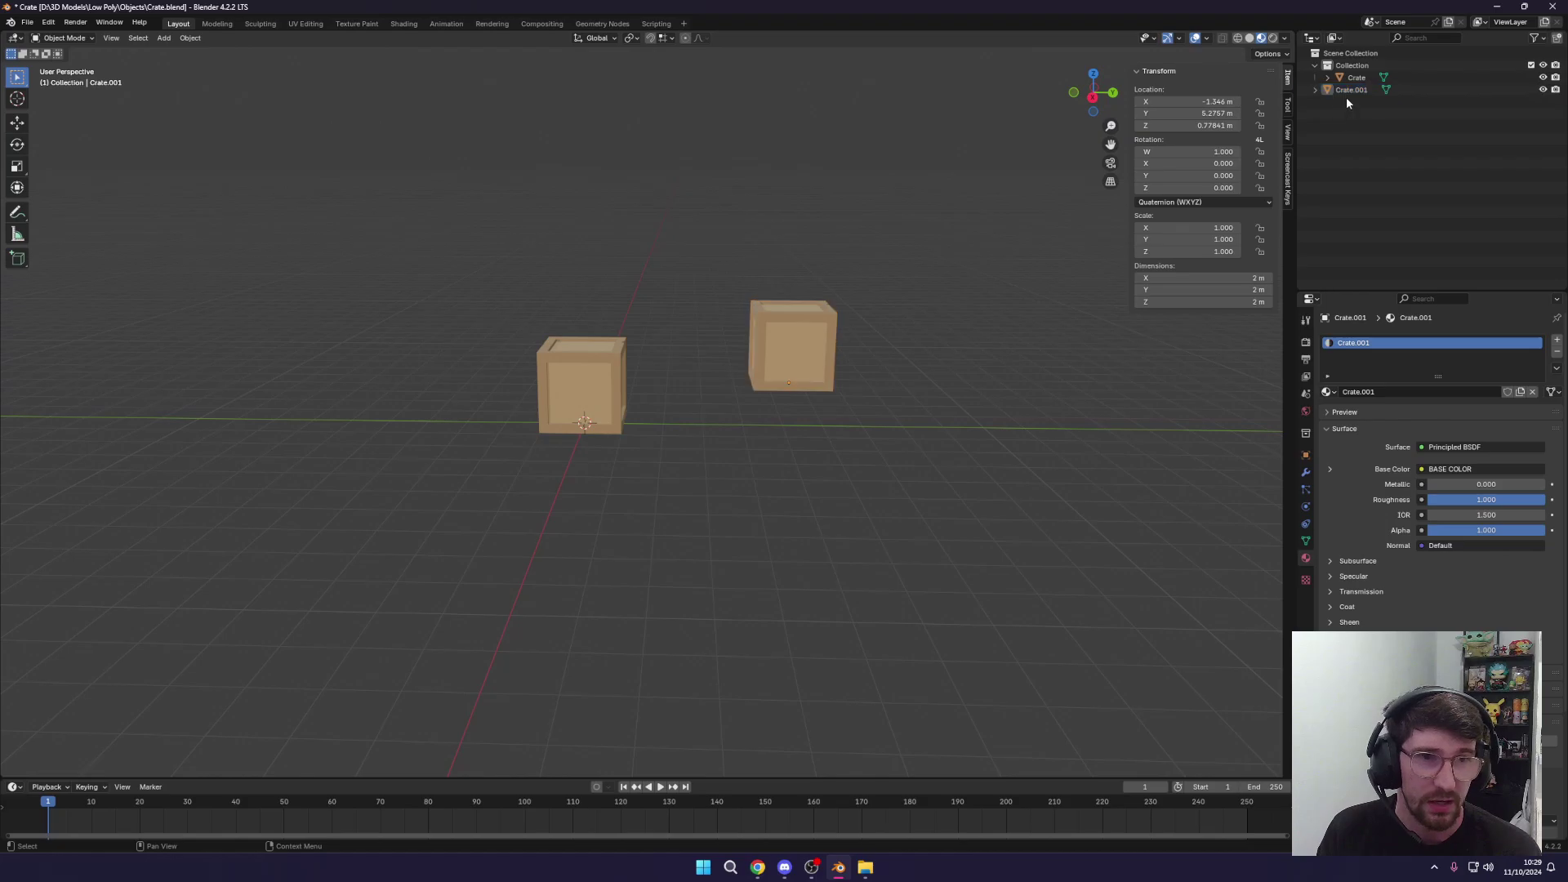
{"action": "key", "text": "x"}
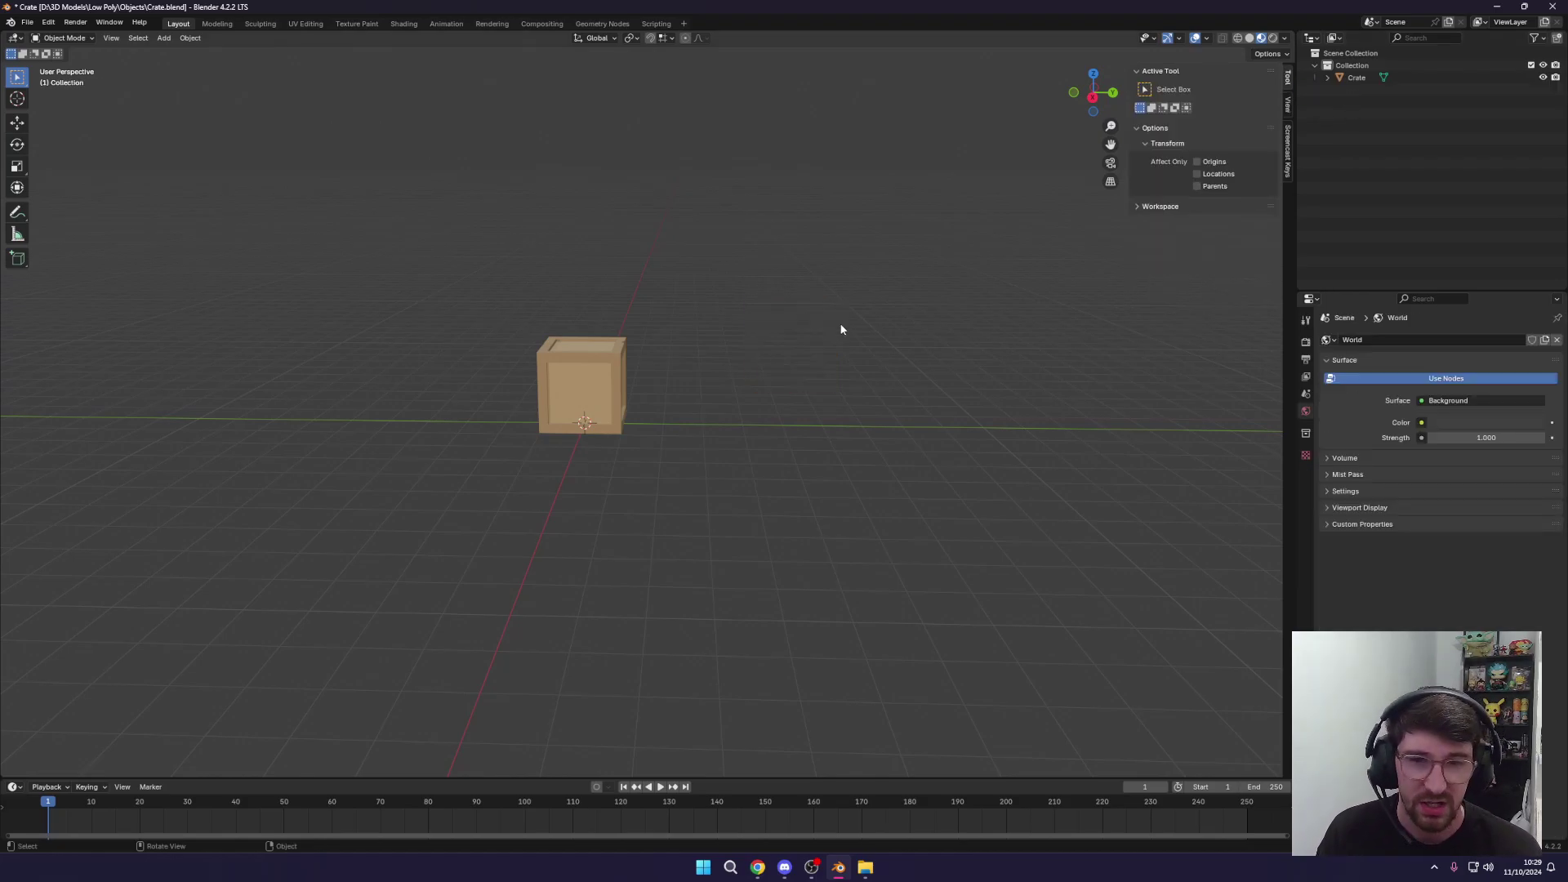
{"action": "key", "text": "ctrl+s"}
View the remaining crate, check the exported Crate.glb in File Explorer, and return to Blender.
{"action": "scroll", "coordinate": [620, 284], "scroll_direction": "up", "scroll_amount": 3}
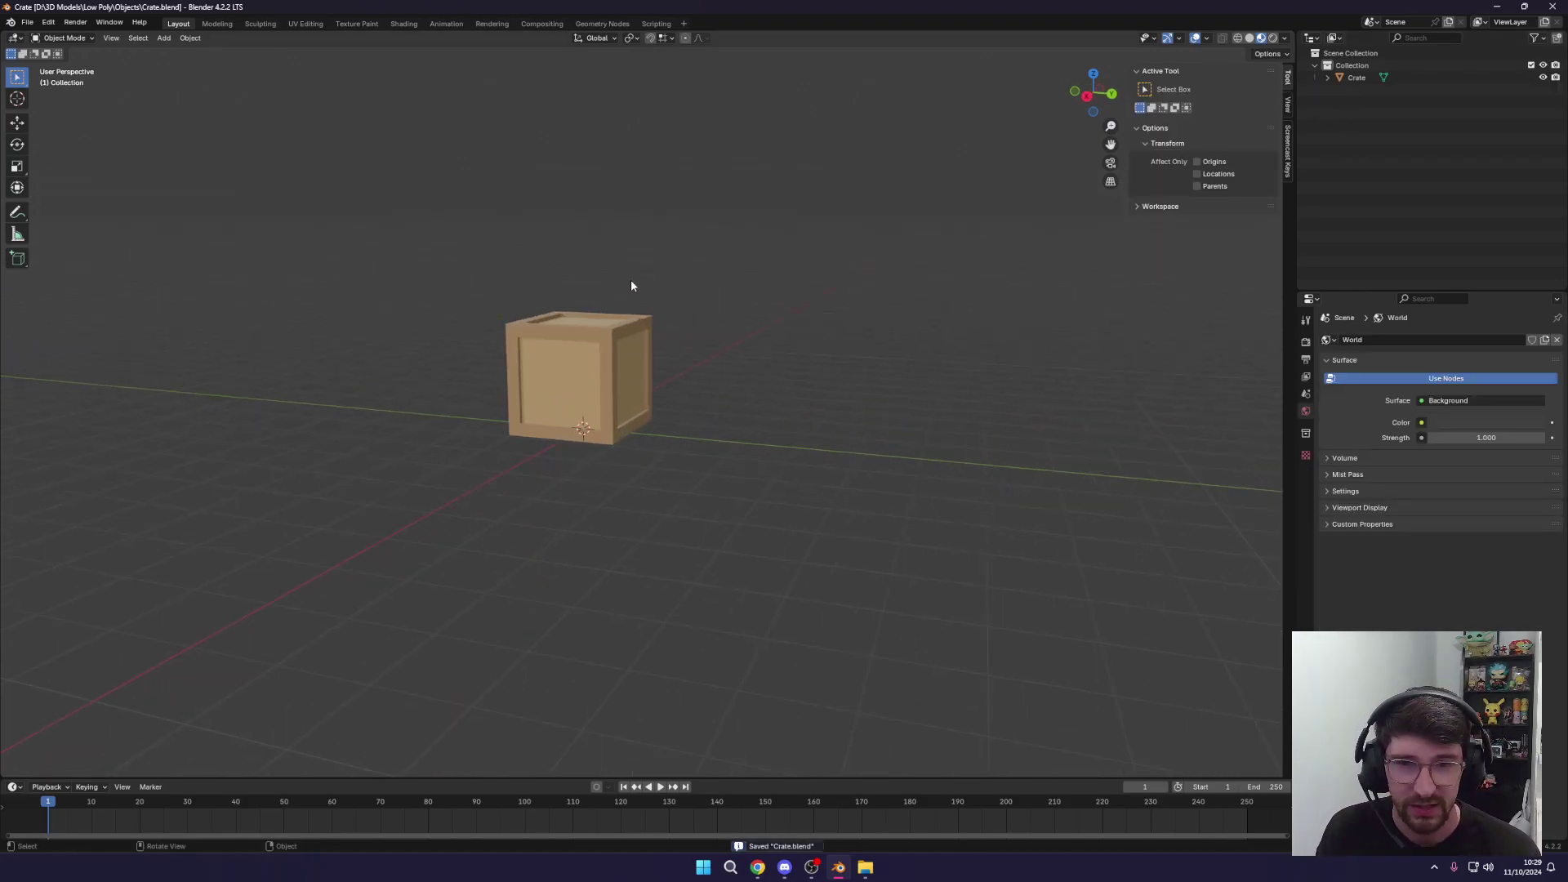
{"action": "key", "text": "alt+Tab"}
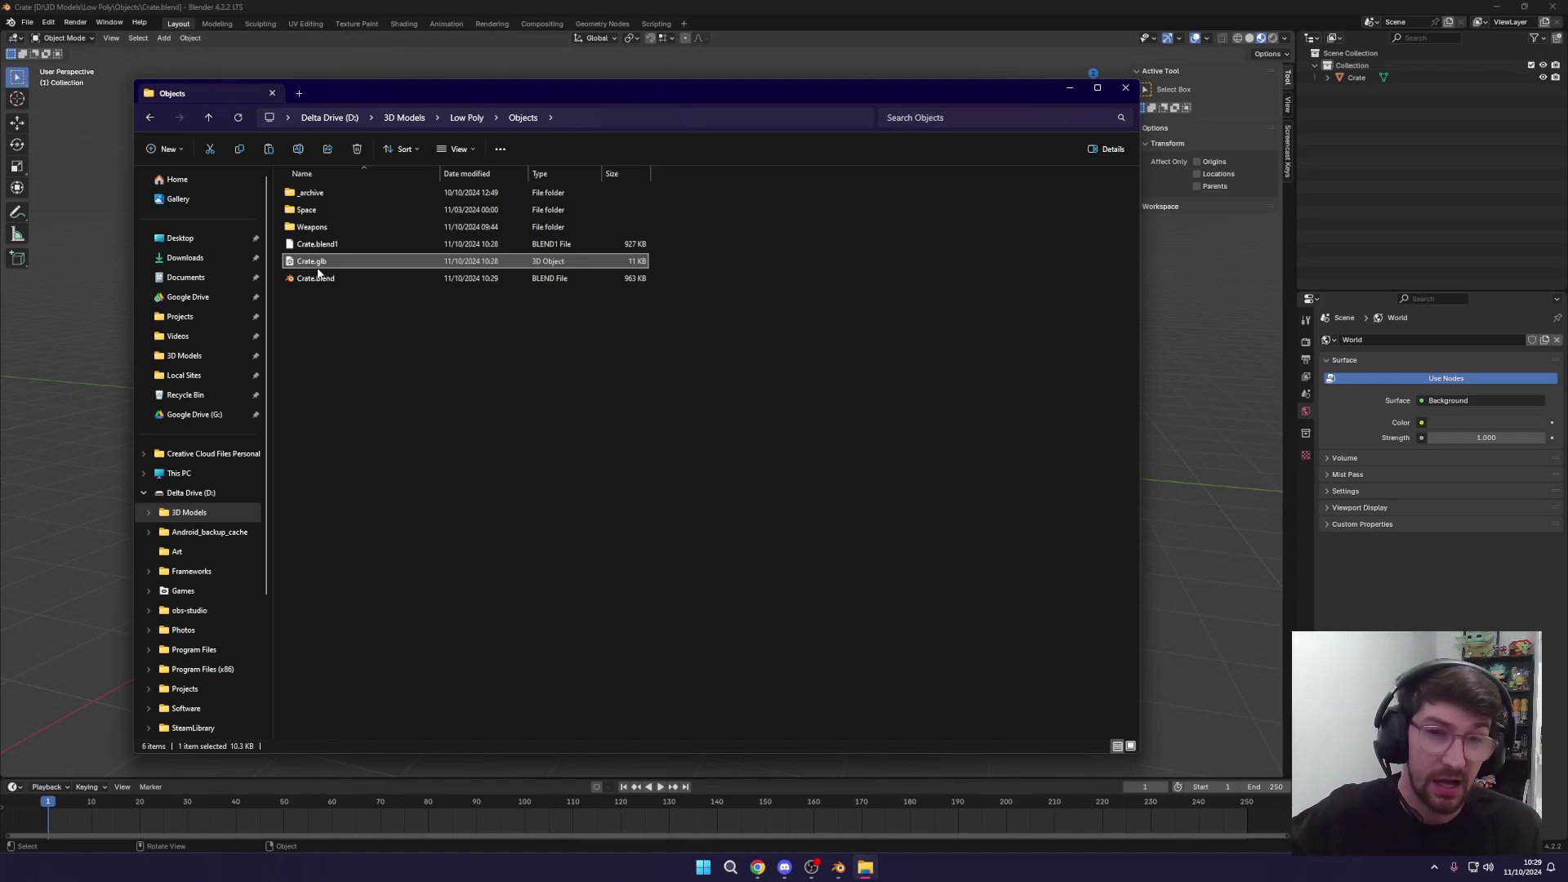
{"action": "left_click", "coordinate": [1070, 89]}
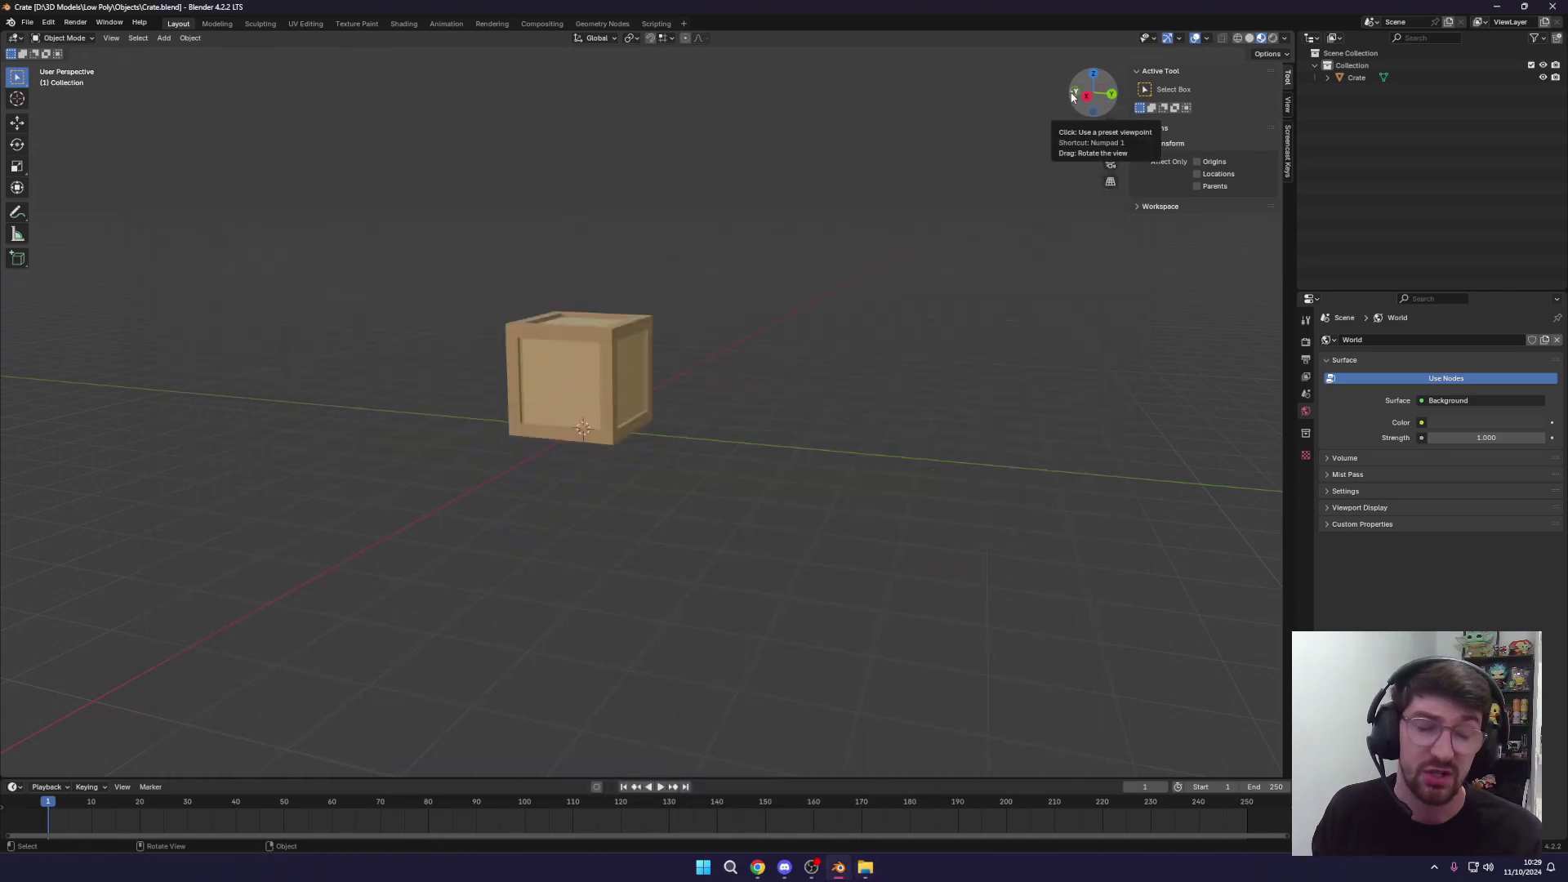